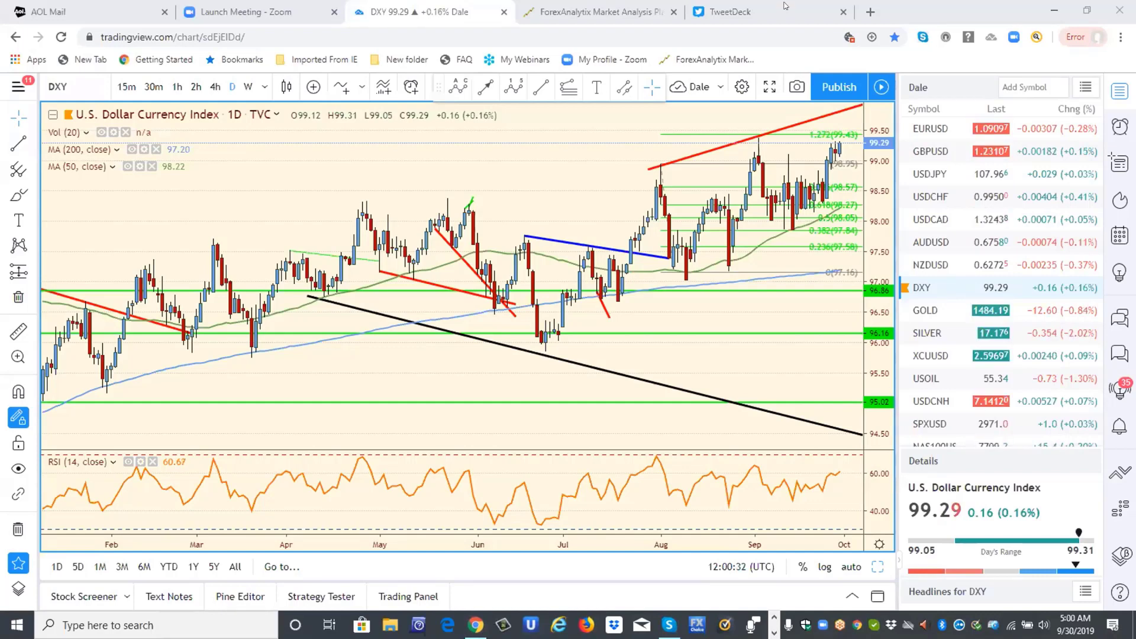
Step: Glance at the ForexAnalytix homepage, return to the DXY chart, then open daily EURUSD
left_click(551, 8)
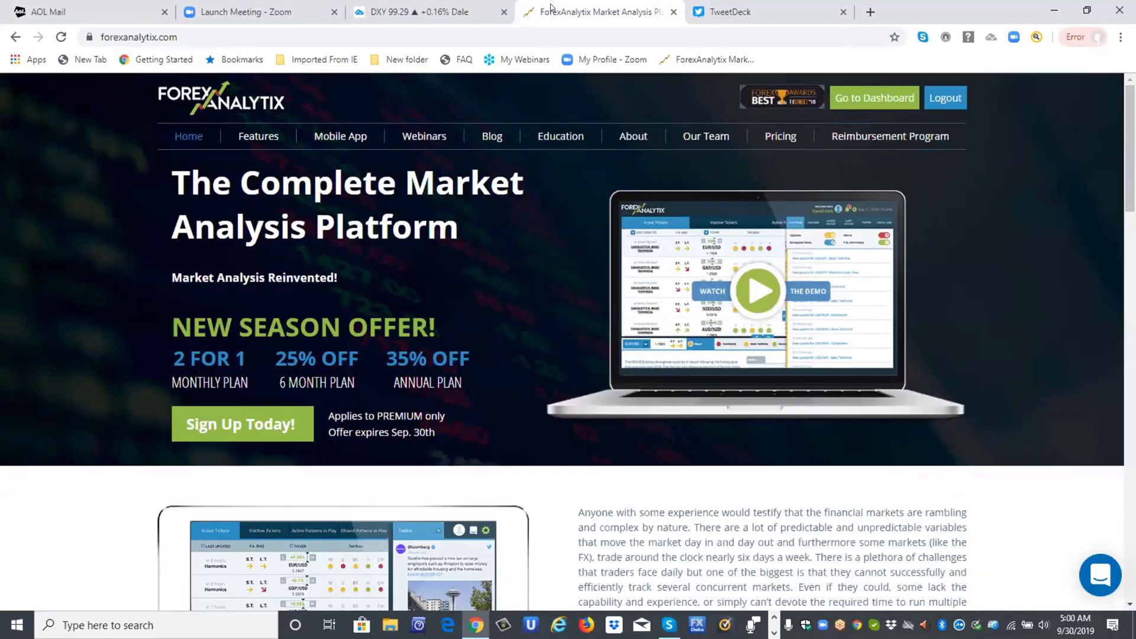
left_click(426, 8)
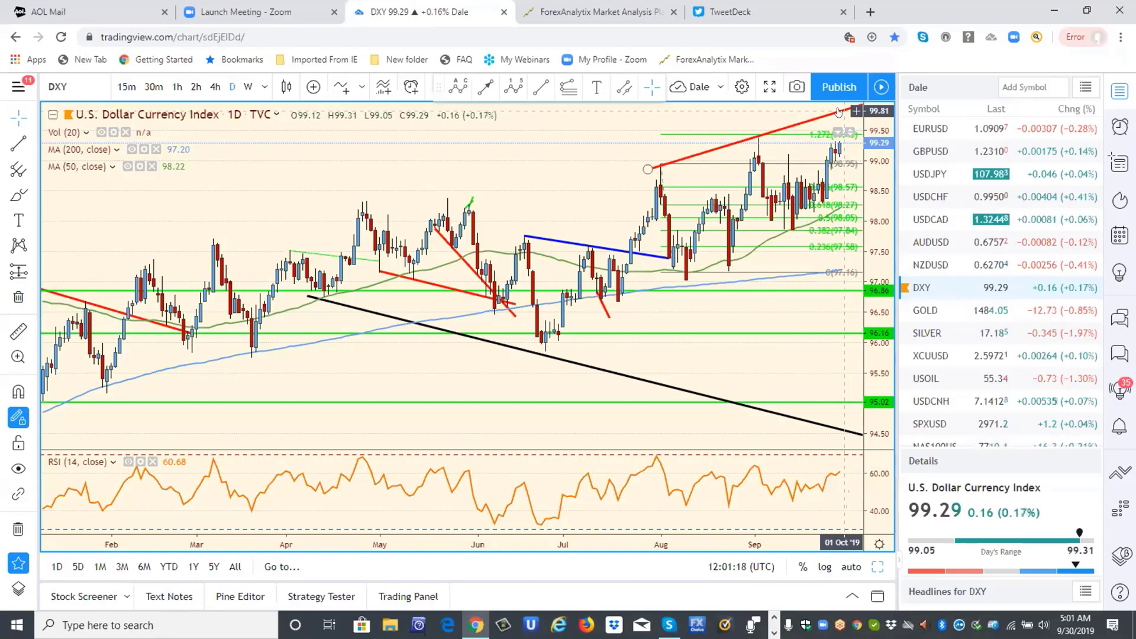
left_click(922, 129)
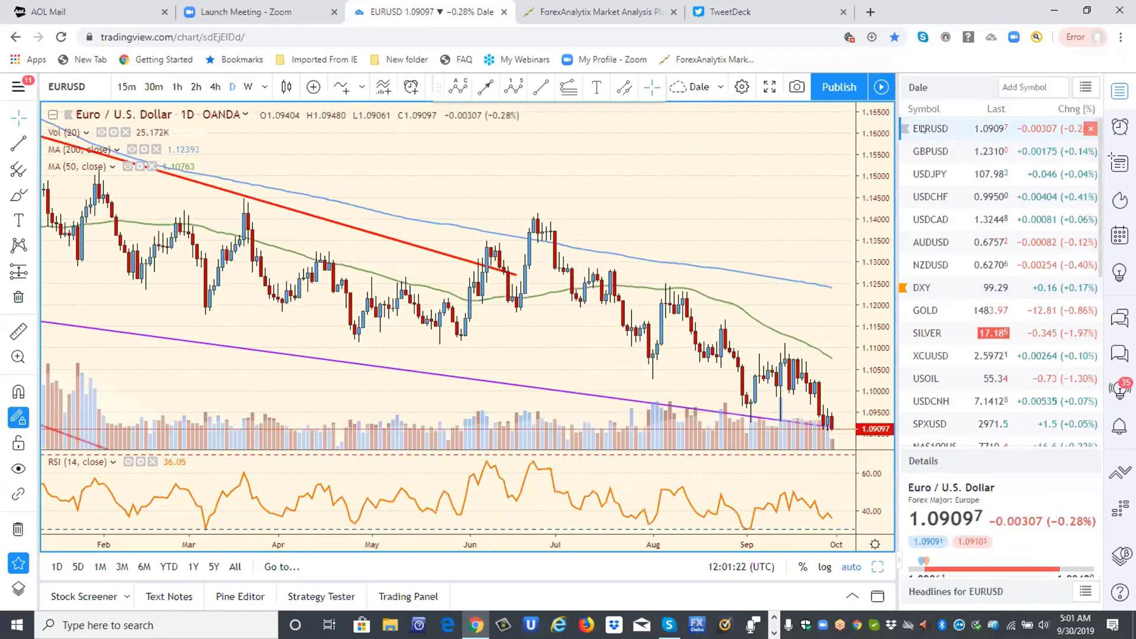
Step: Show EURUSD on 4-hour candles, then open the 4-hour SPXUSD chart
left_click(214, 87)
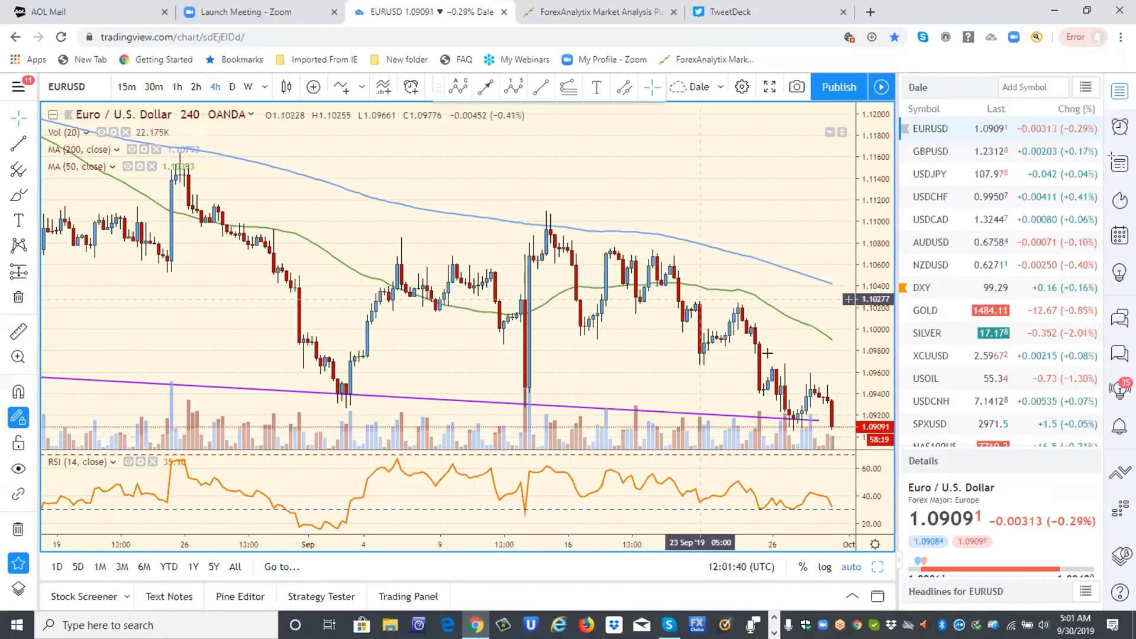
left_click(934, 424)
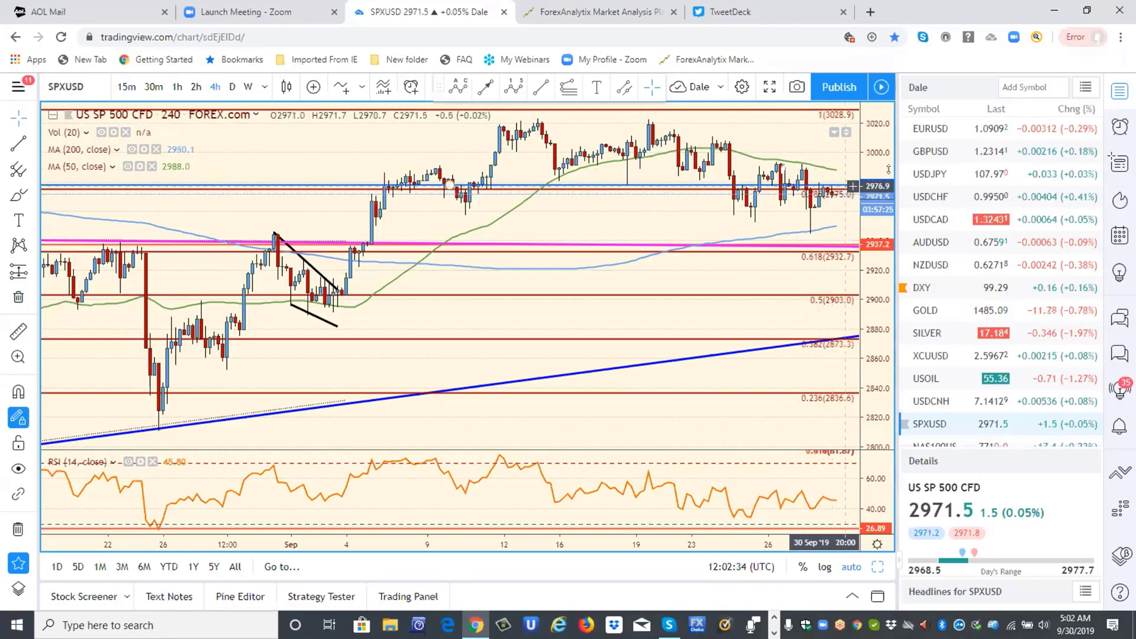
Step: Open the 4-hour USDJPY chart from the watchlist
left_click(934, 173)
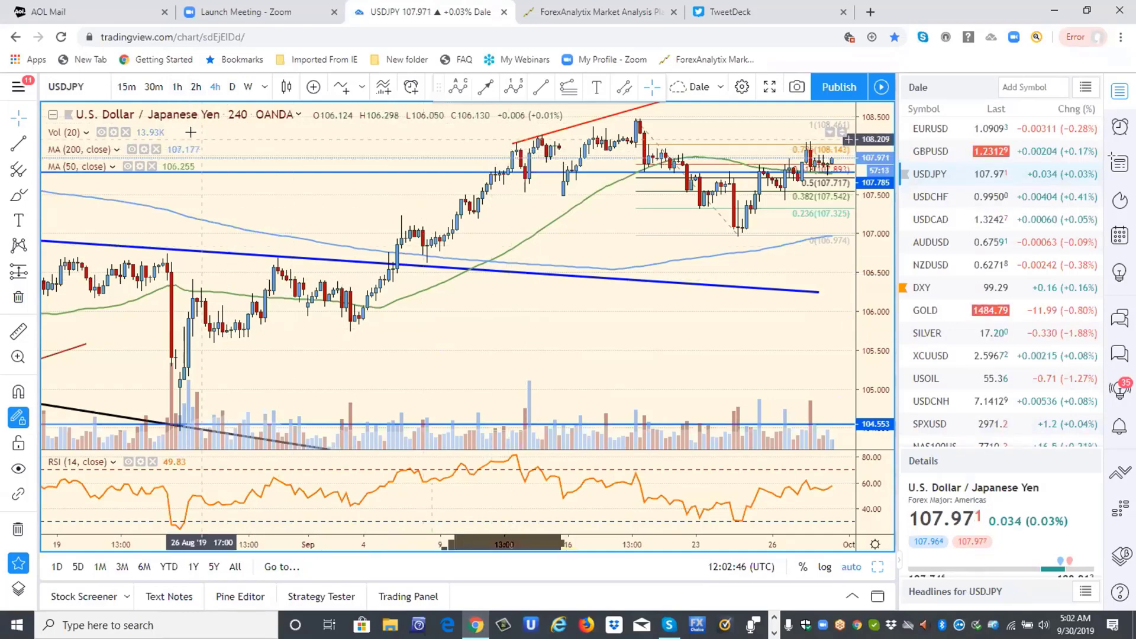
Step: Switch the USDJPY chart to daily, then to weekly candles
left_click(233, 87)
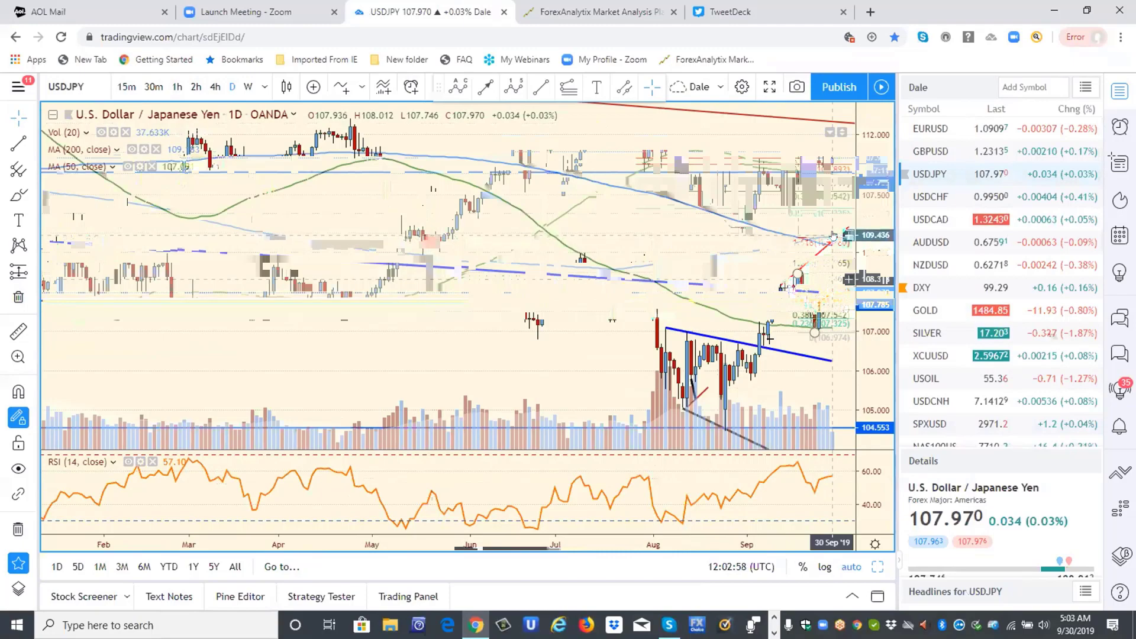
left_click(246, 86)
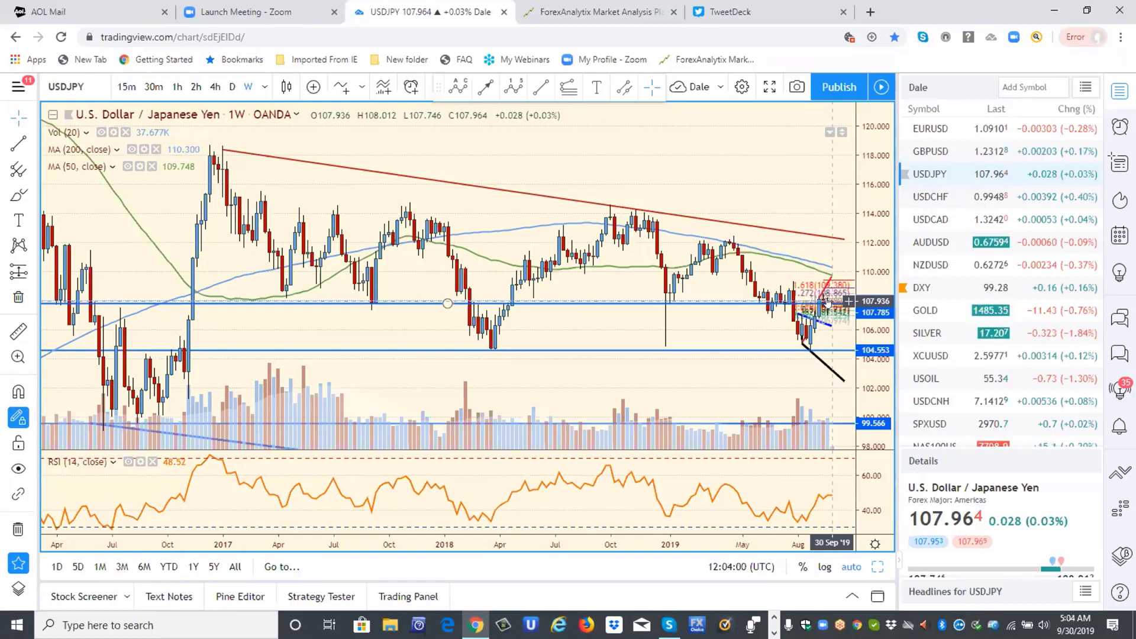
Step: View GOLD on weekly then daily candles, then open the daily SILVER chart
left_click(924, 310)
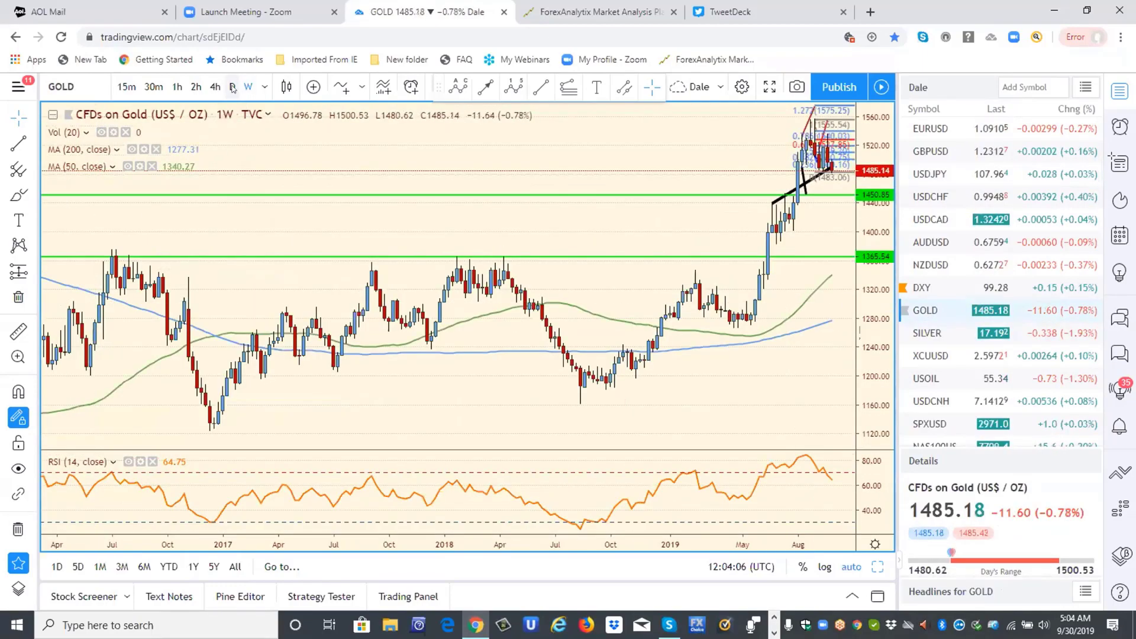
left_click(233, 87)
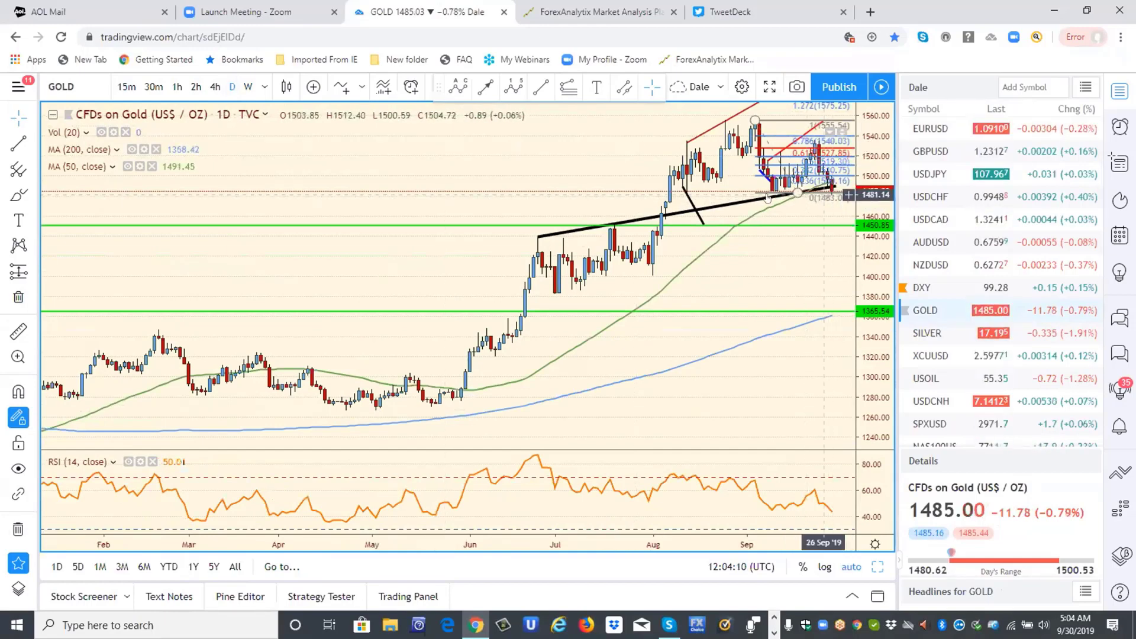
left_click(926, 333)
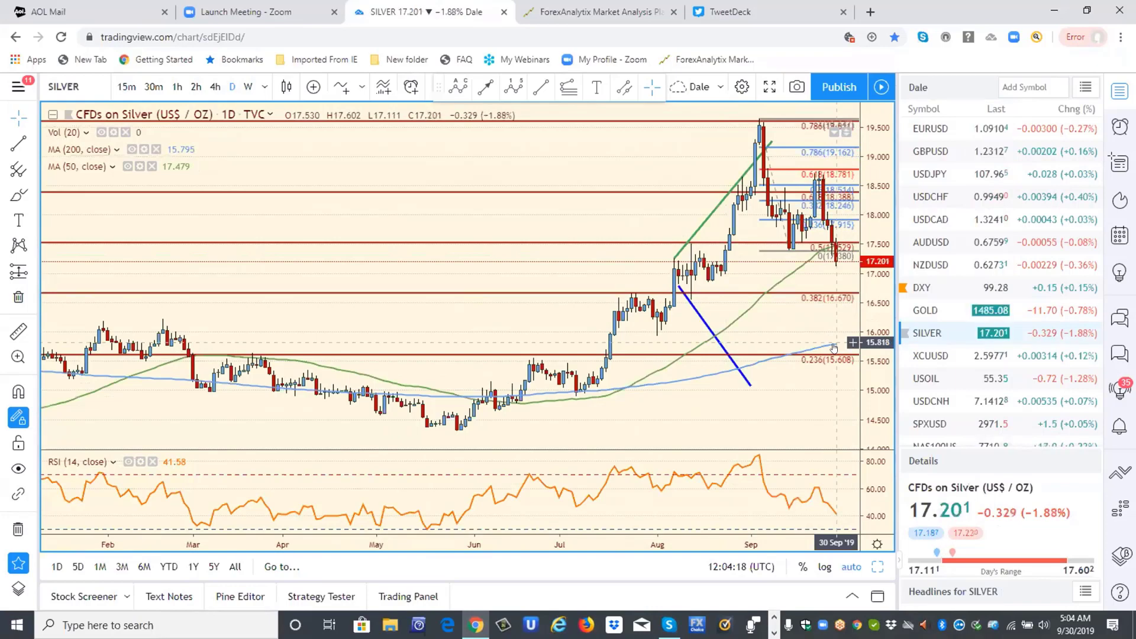
Step: Select the Fibonacci retracement on silver, then open the daily USOIL chart
left_click(809, 179)
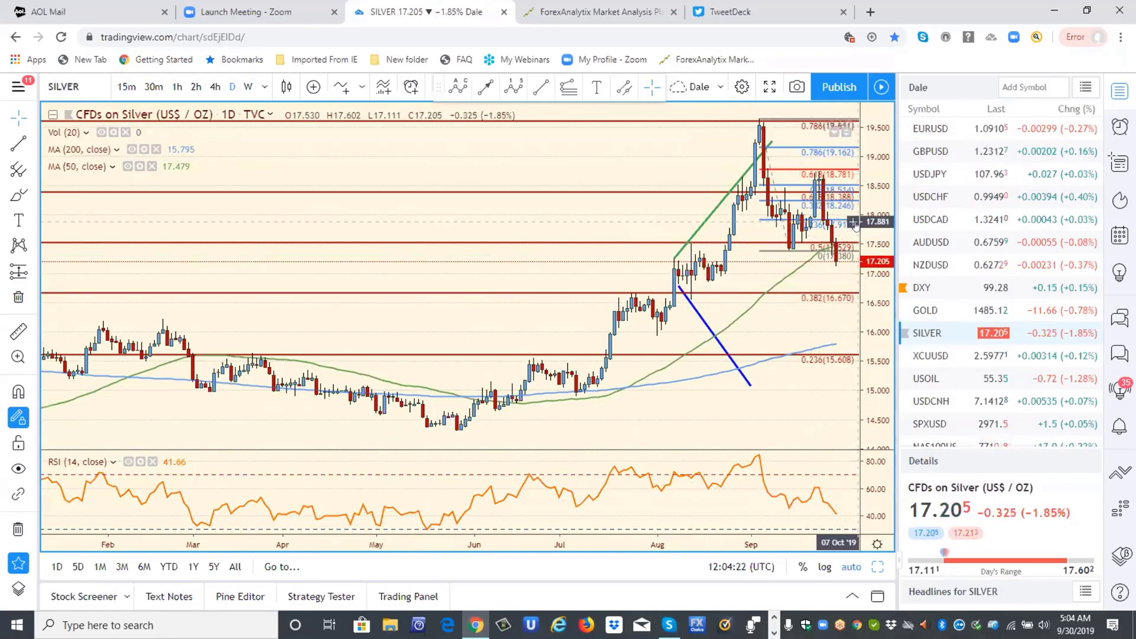
left_click(921, 379)
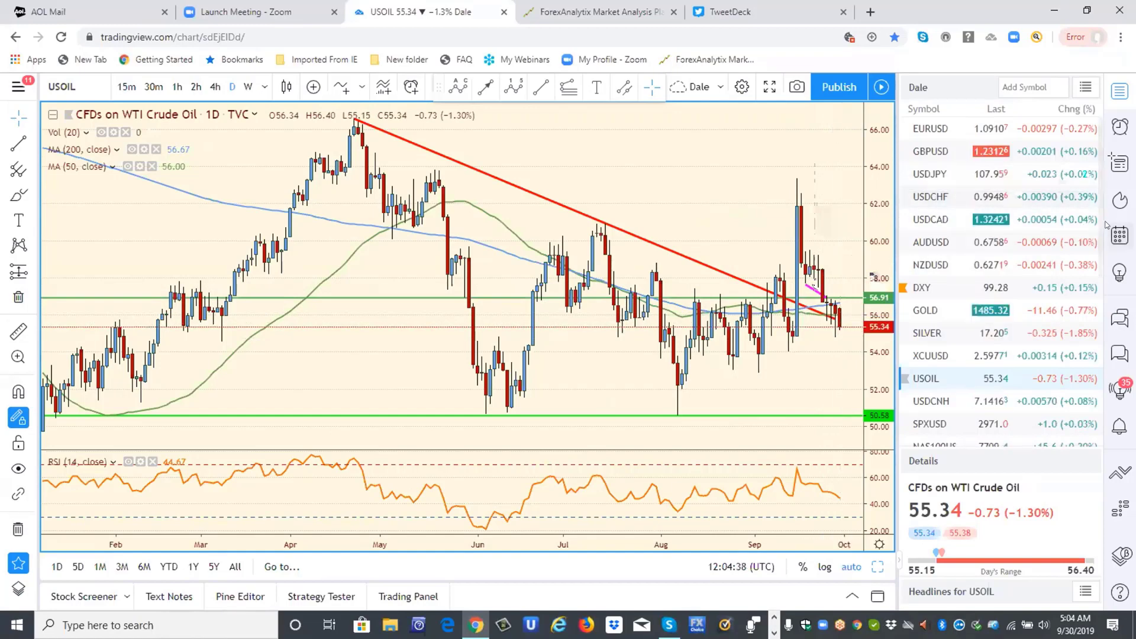
Step: Open the daily USDCNH chart from the watchlist
left_click(926, 404)
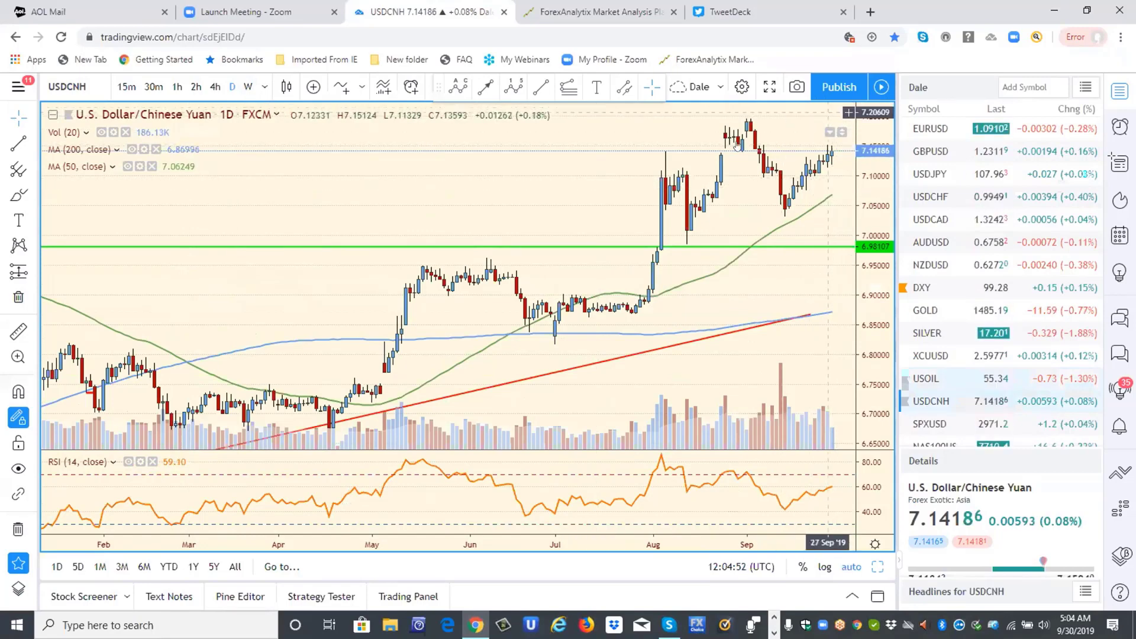
left_click(244, 87)
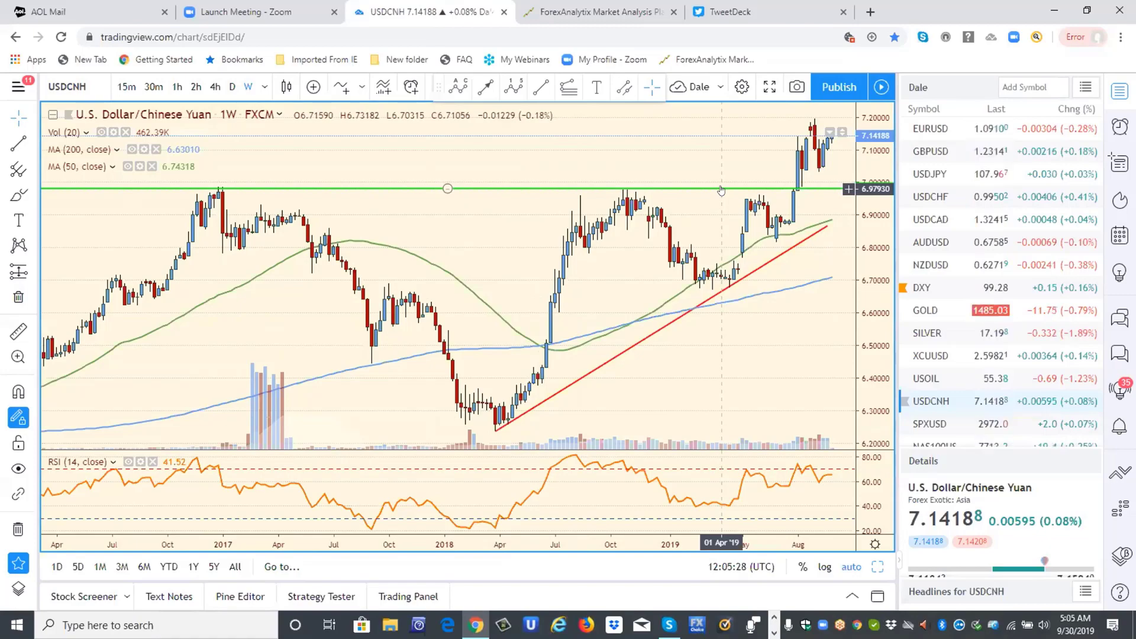
left_click(232, 86)
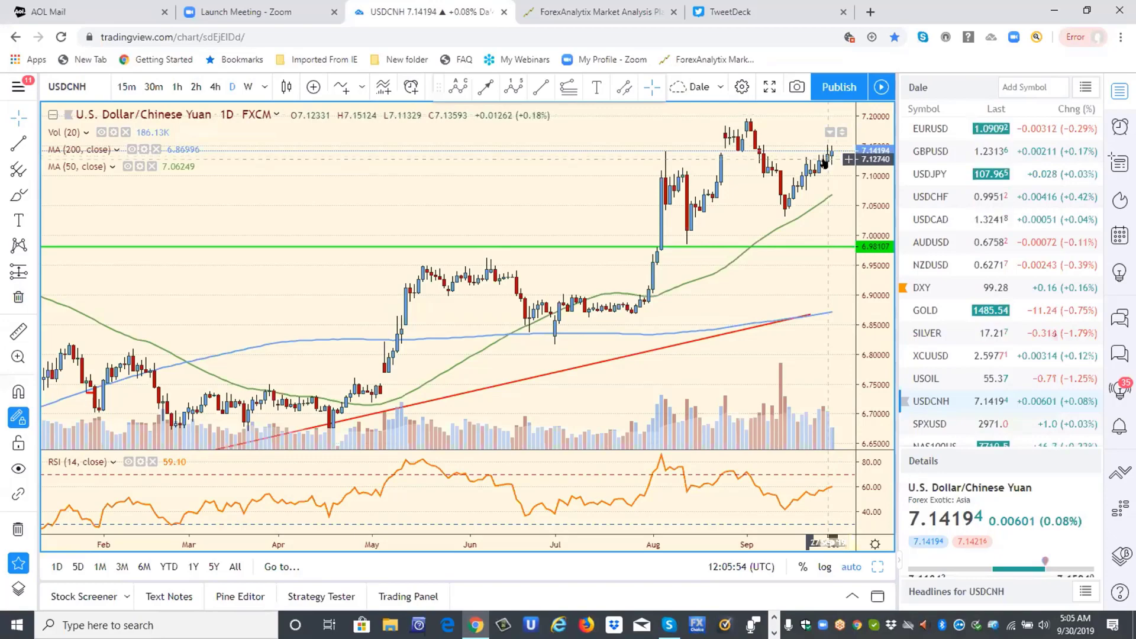
Step: Switch to the ForexAnalytix Market Analysis Platform browser tab
left_click(558, 14)
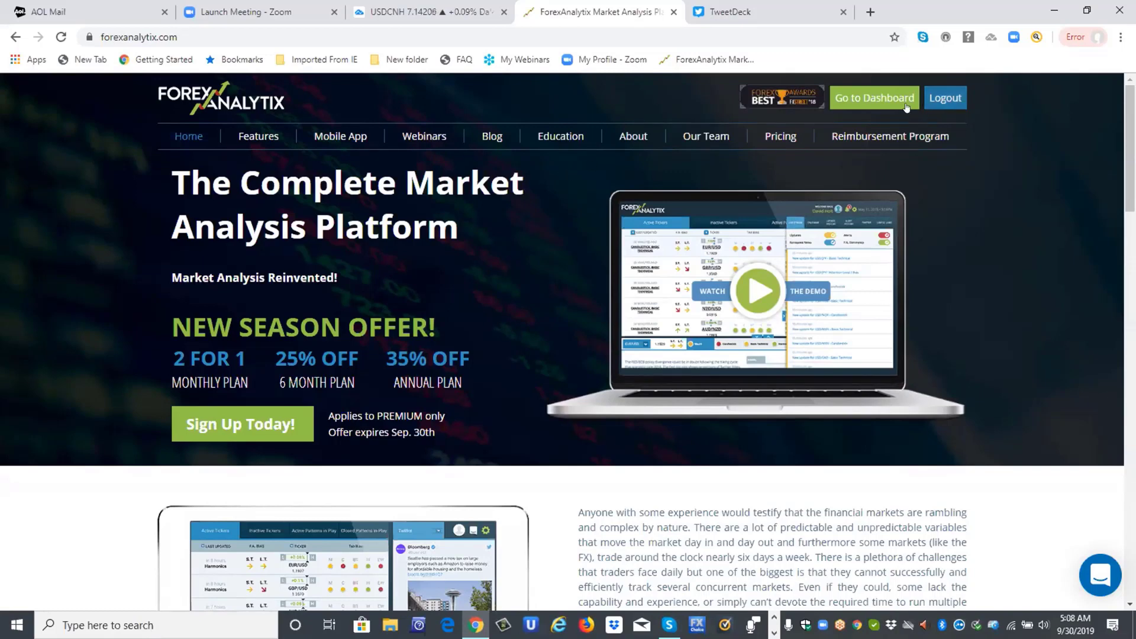
Step: Open the dashboard, dismiss the DataFlash popup, scroll Active Tickers, and show Active Patterns in Play
left_click(878, 97)
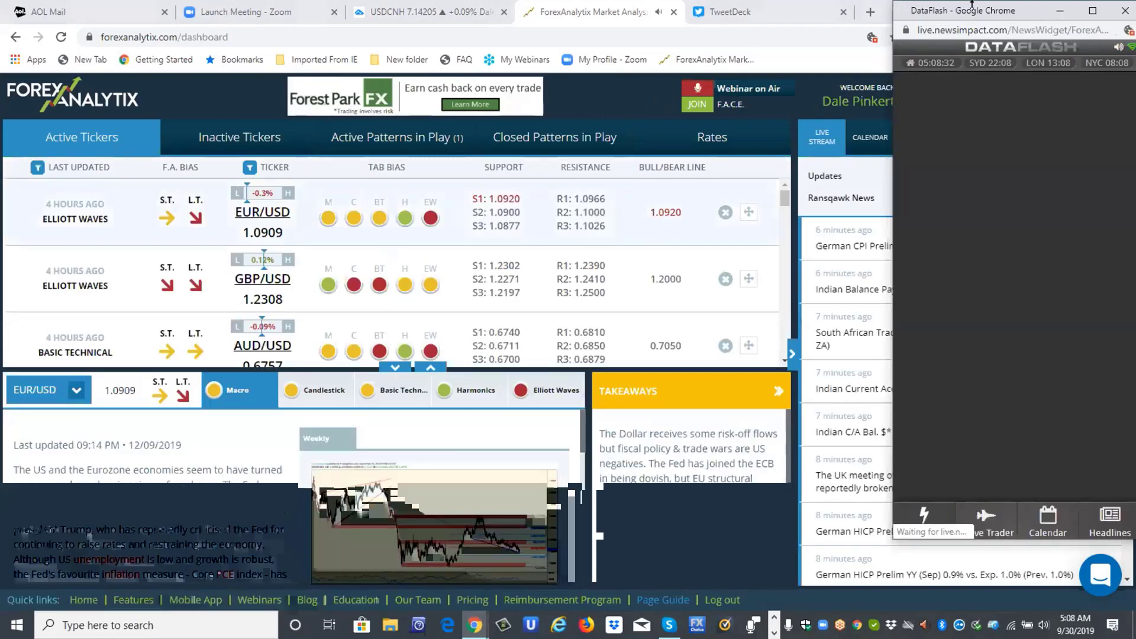
left_click(1121, 10)
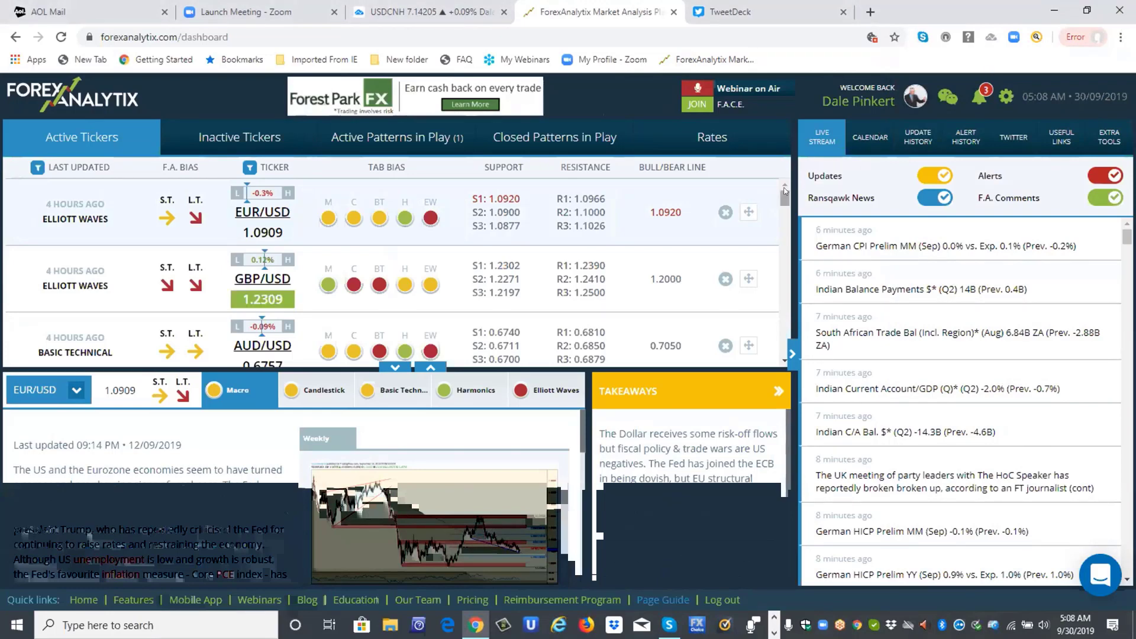
scroll(785, 199, "down", 1)
scroll(783, 184, "up", 1)
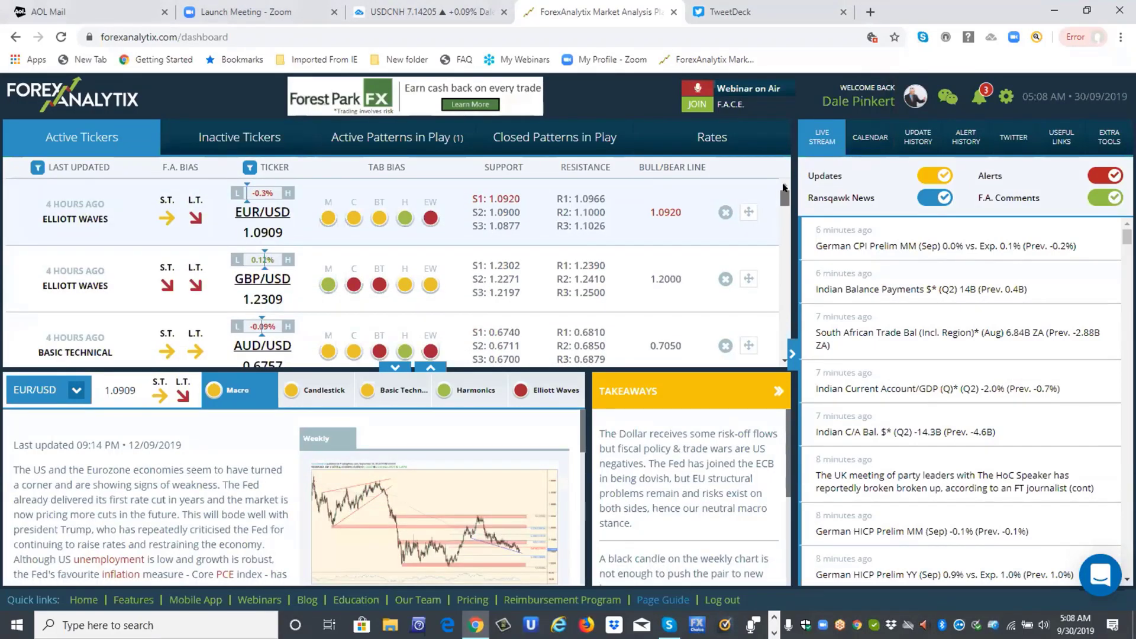
scroll(781, 189, "down", 1)
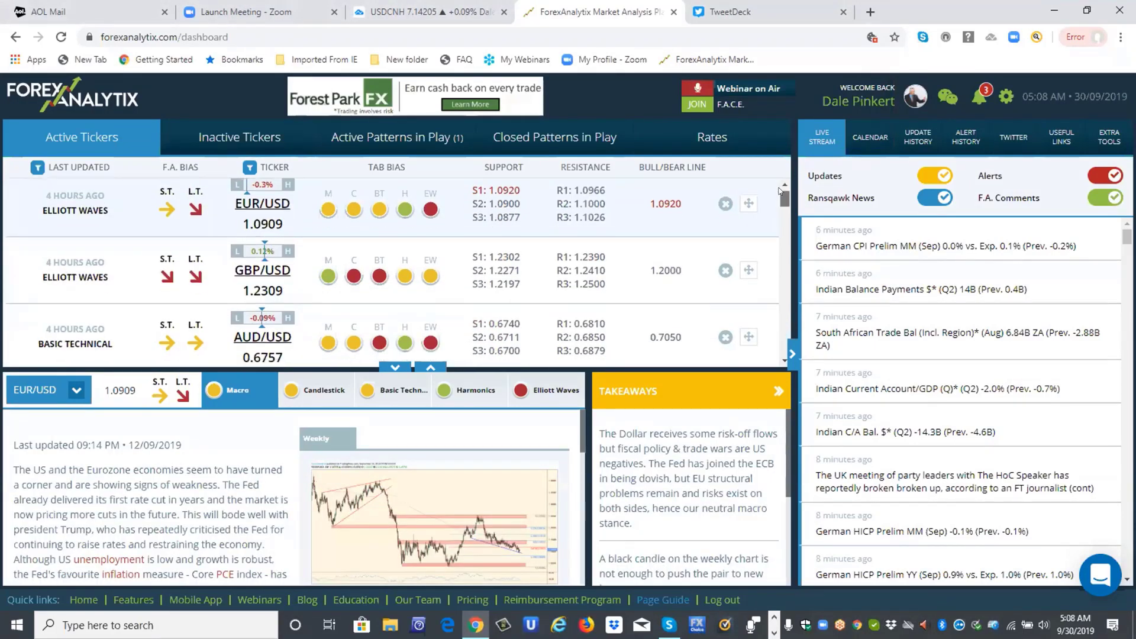
scroll(780, 196, "down", 3)
left_click_drag(779, 209, 778, 237)
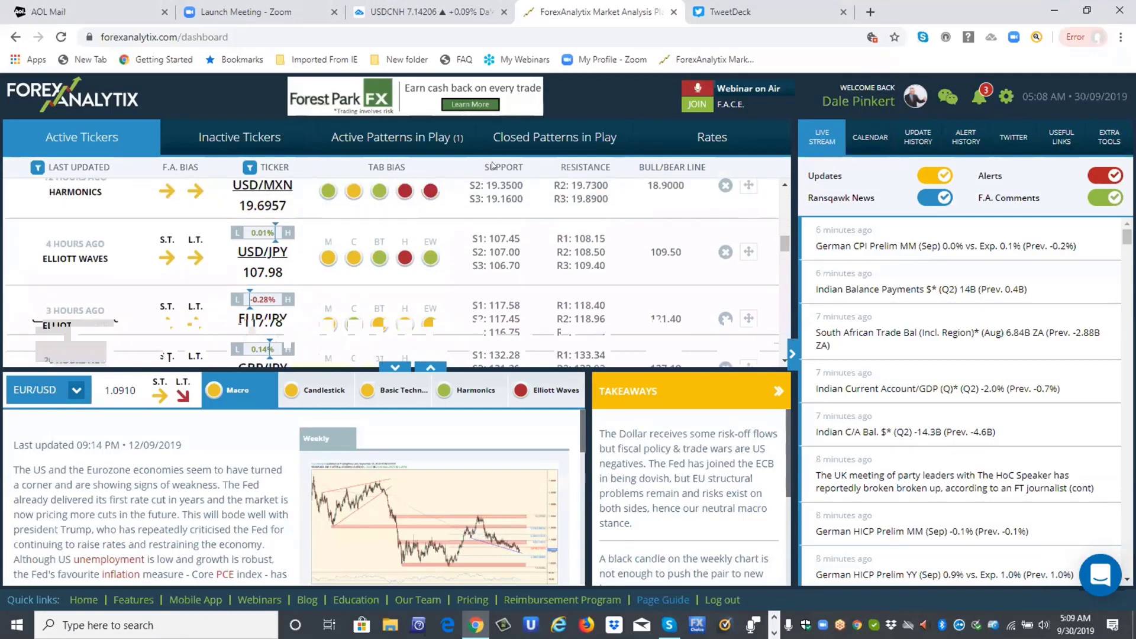
left_click(403, 141)
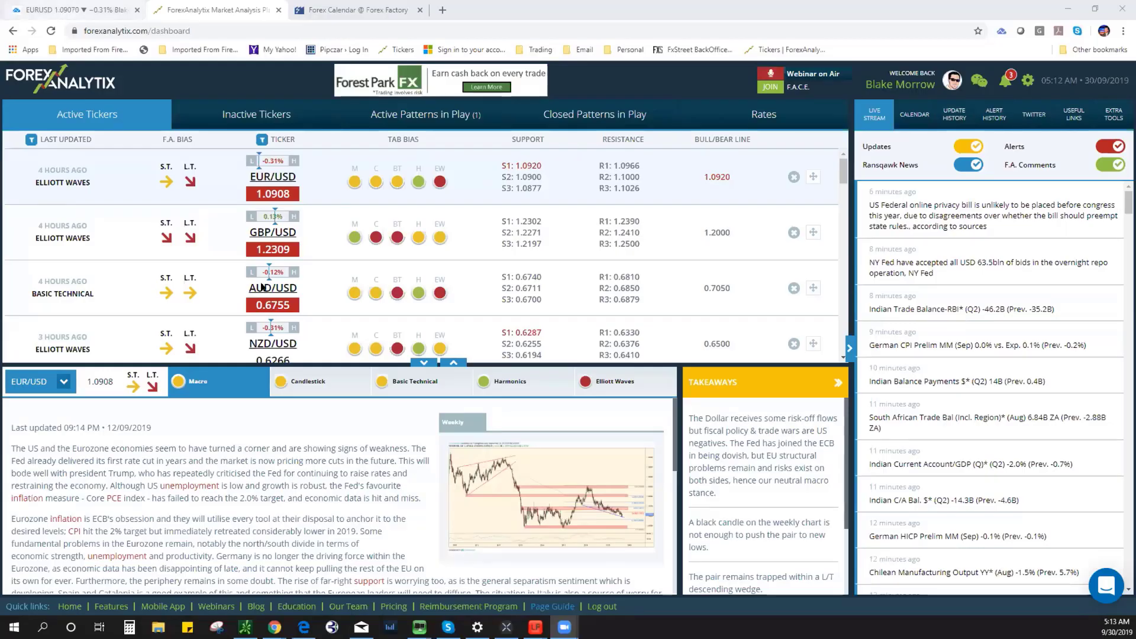
Step: Return to the TradingView tab showing the 1-hour EURUSD chart
key("ctrl+shift+Tab")
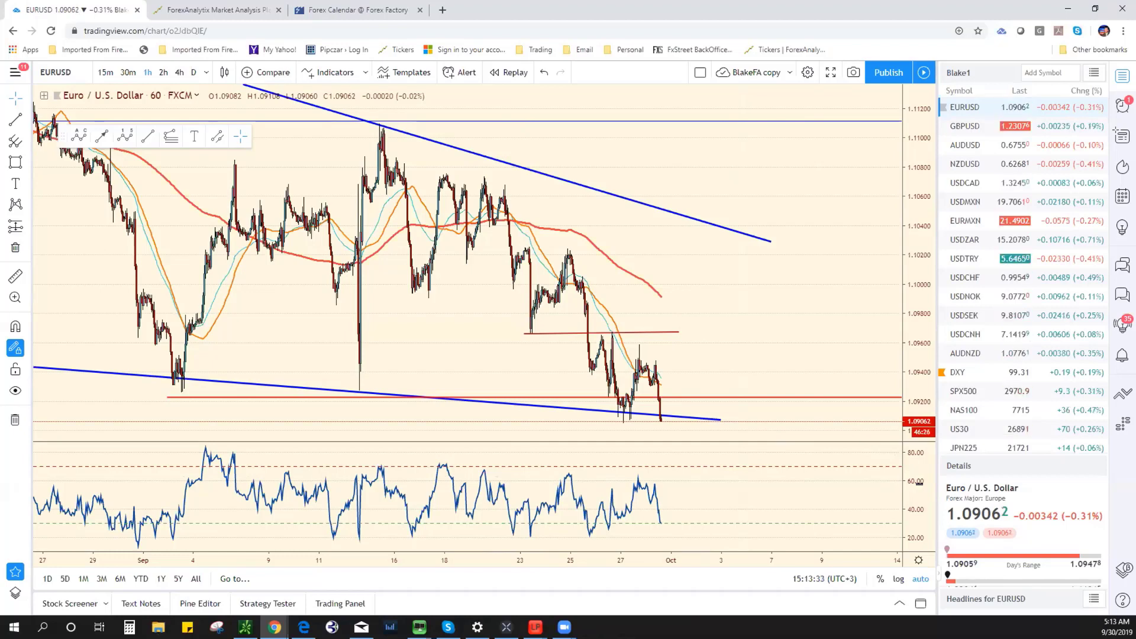
Step: Load the AUDUSD hourly chart from the watchlist, adjust its zoom, then switch applications
left_click(992, 147)
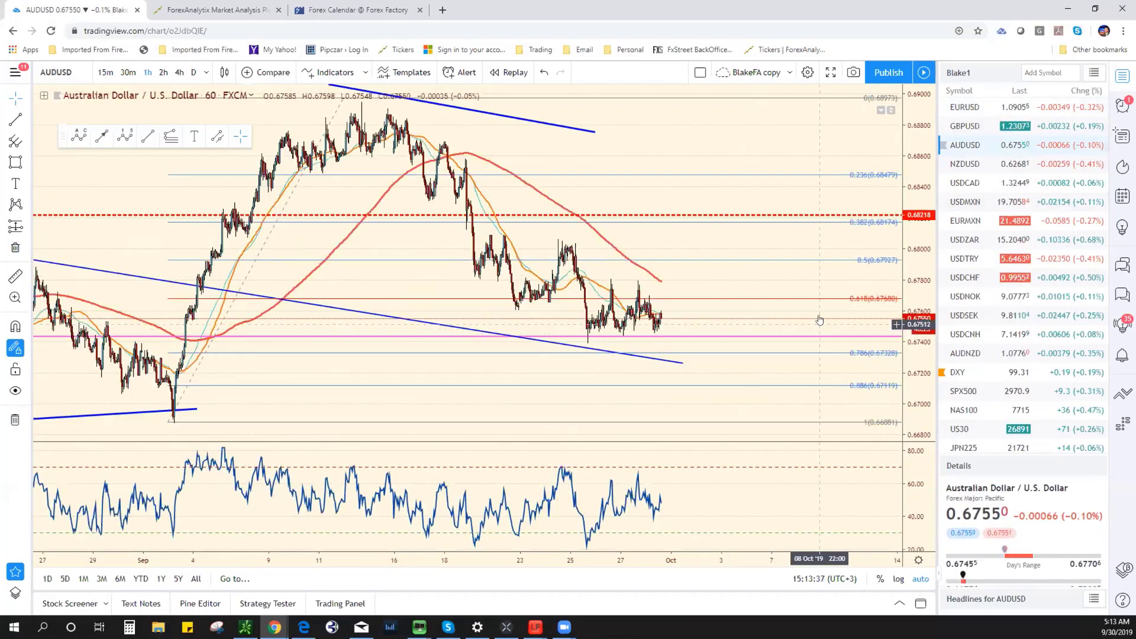
scroll(819, 320, "up", 4)
scroll(710, 413, "down", 3)
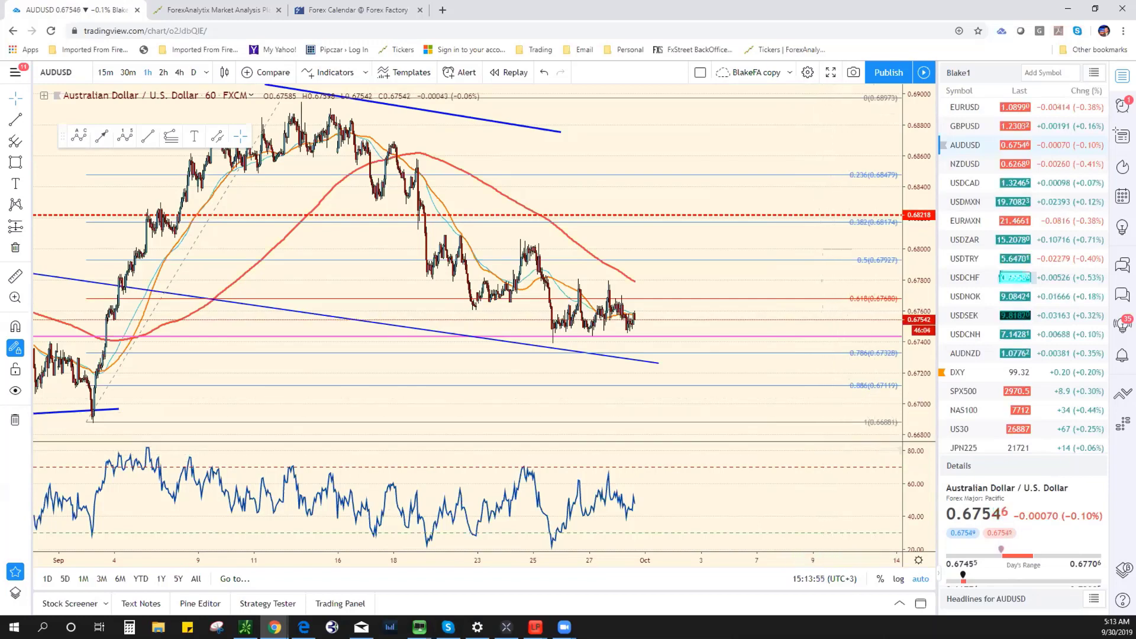
key("alt+Tab")
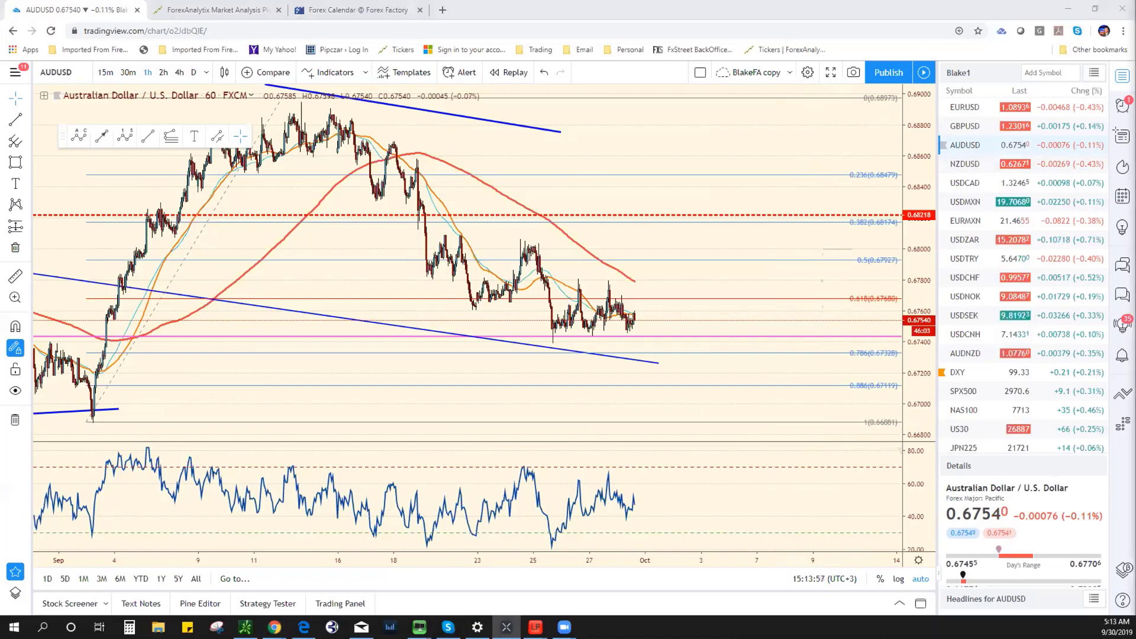
Step: Switch the chart back to EURUSD and view it on 15-minute candles
left_click(971, 116)
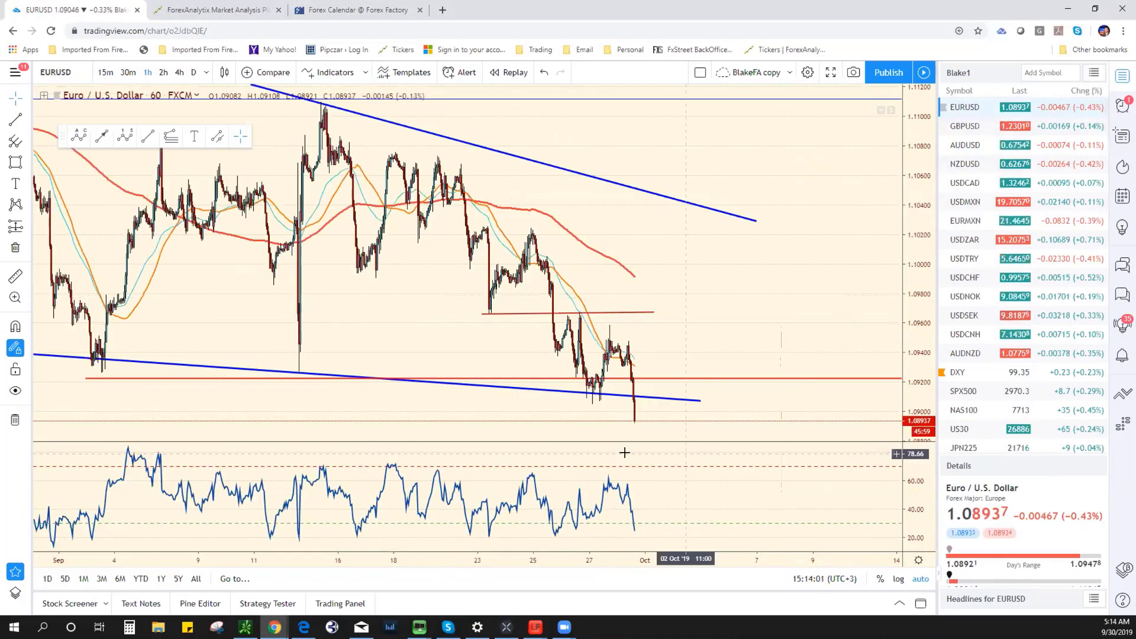
scroll(613, 454, "up", 2)
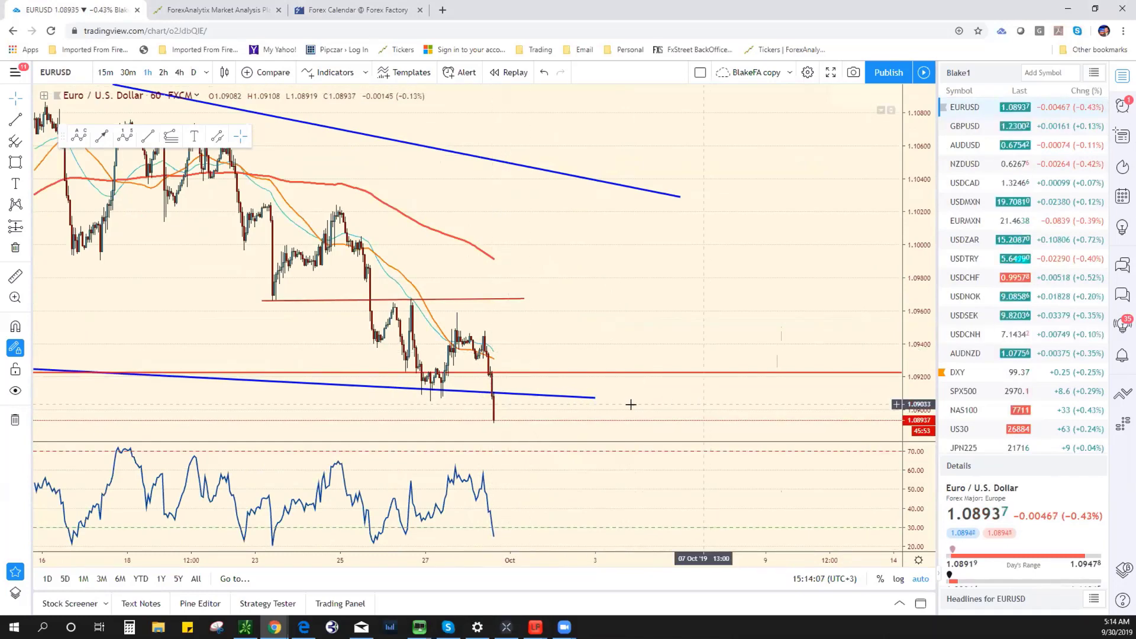
scroll(637, 390, "down", 2)
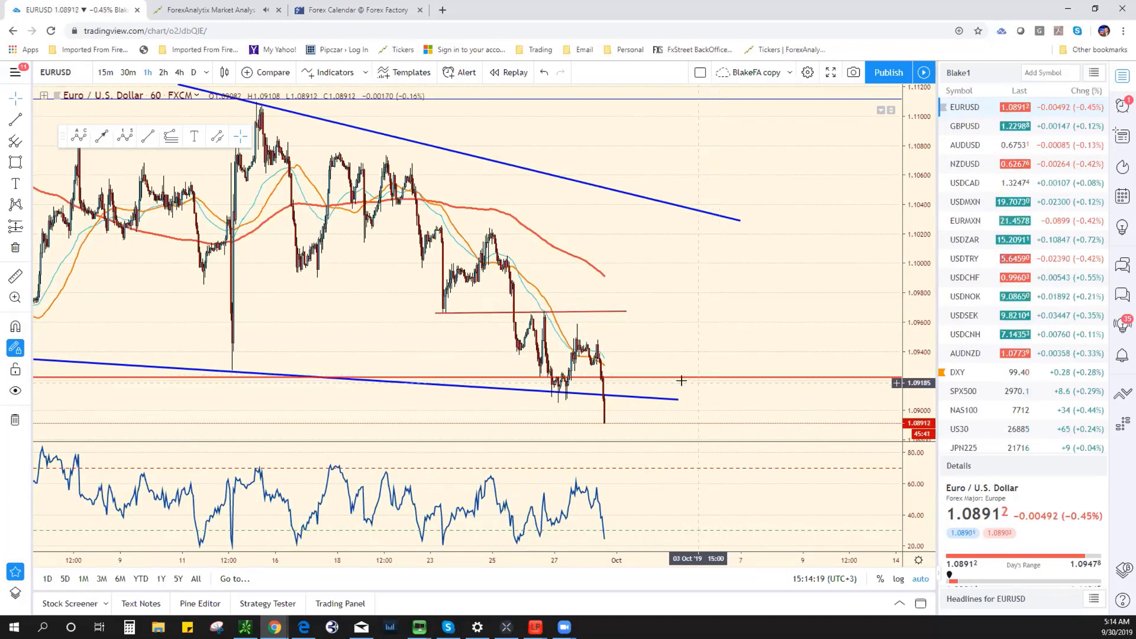
left_click(105, 73)
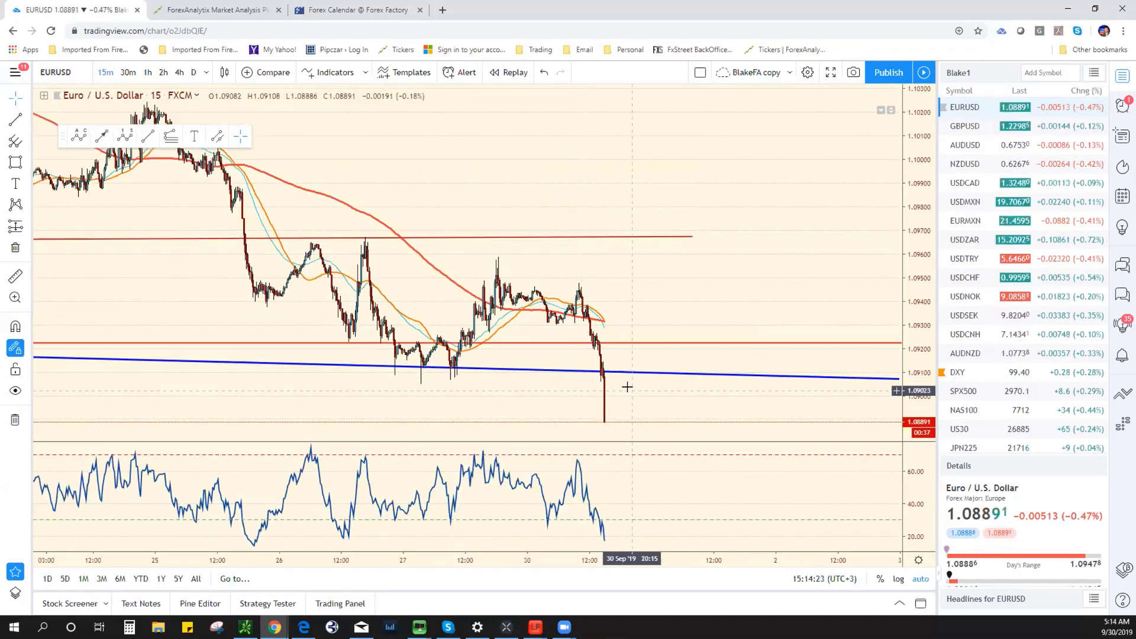
scroll(627, 386, "up", 2)
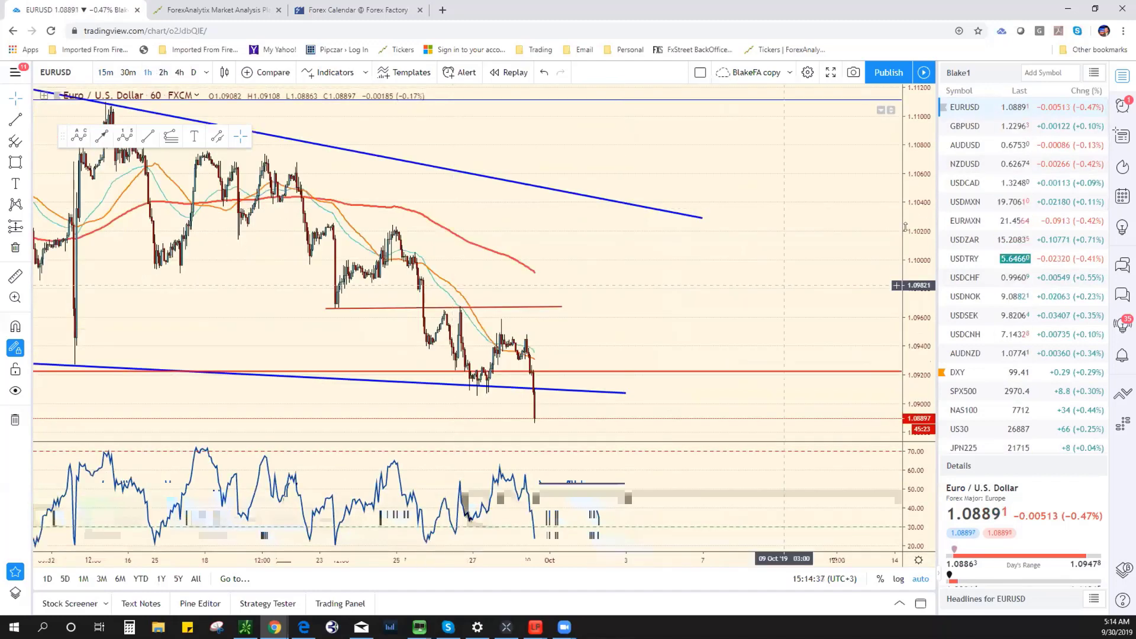
scroll(639, 275, "down", 3)
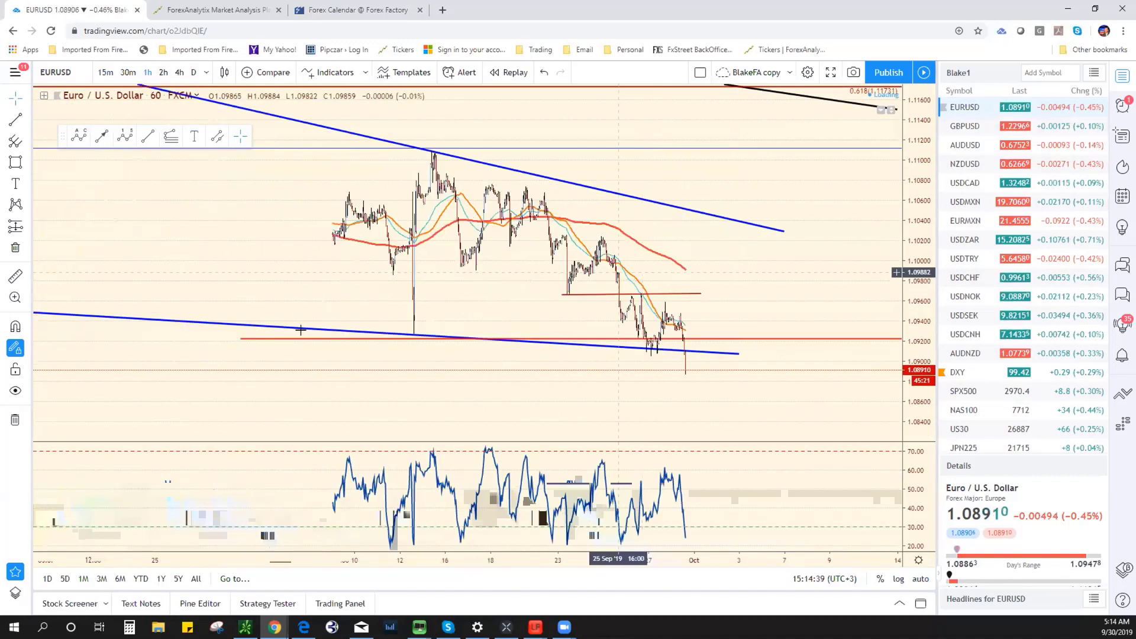
Step: Draw a Fib retracement from the 12 Sep low to the 13 Sep high with the blue template
left_click(27, 141)
left_click(77, 354)
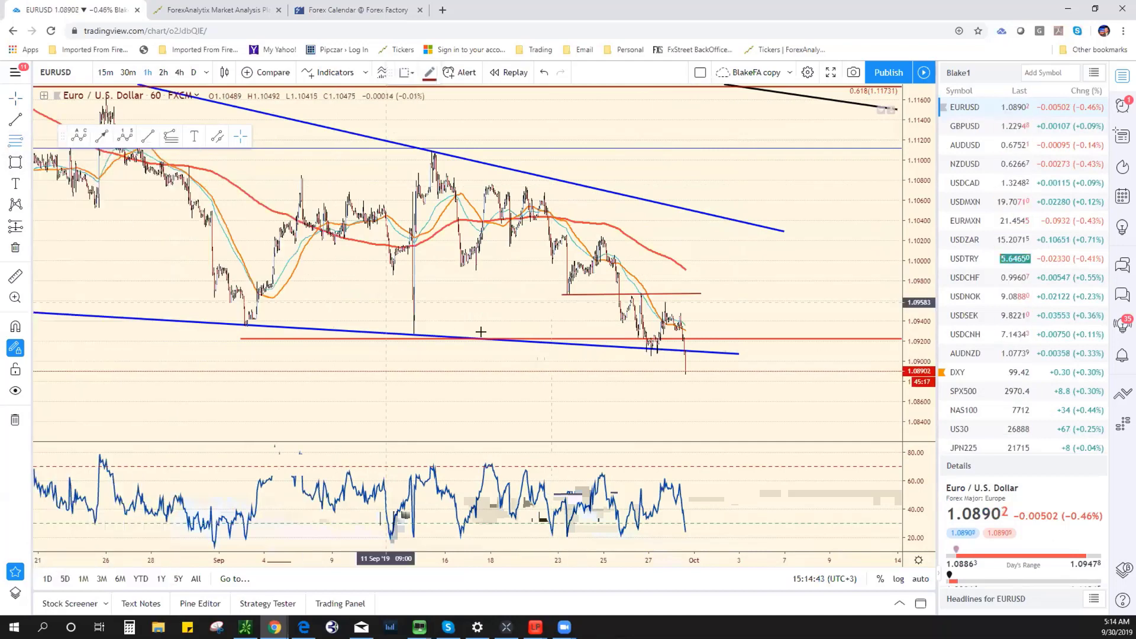
left_click(414, 334)
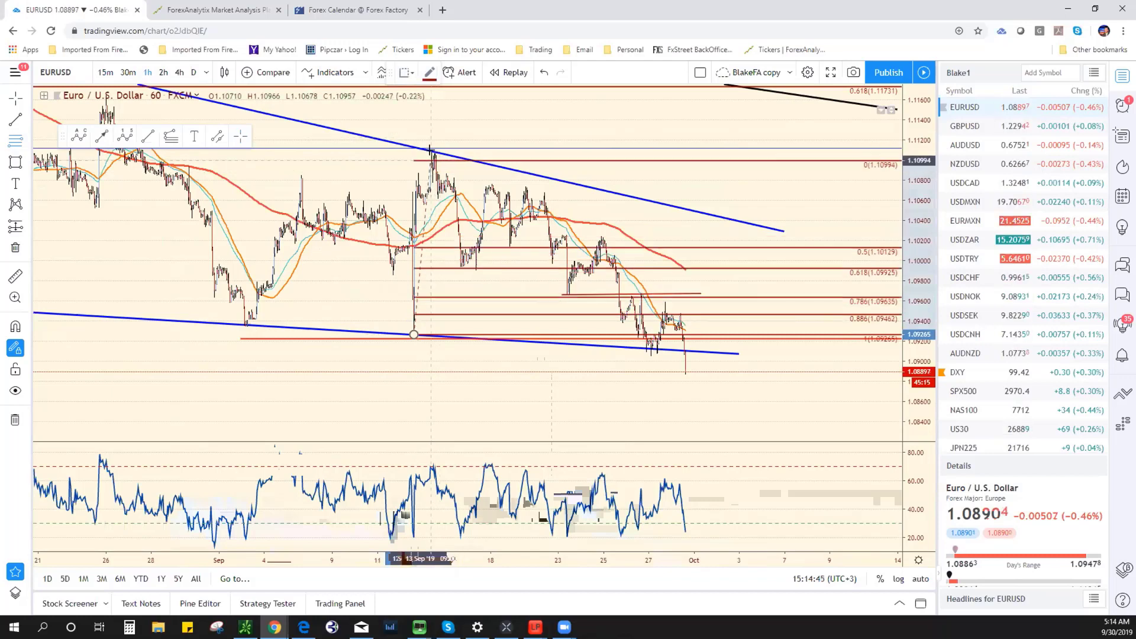
left_click(433, 152)
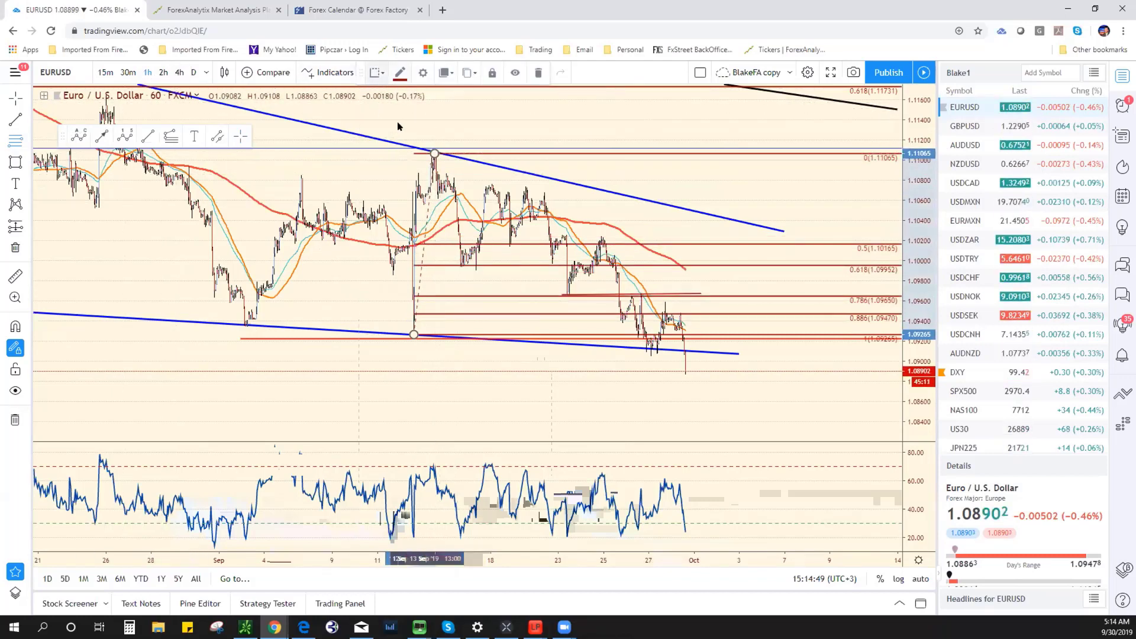
left_click(375, 72)
left_click(408, 134)
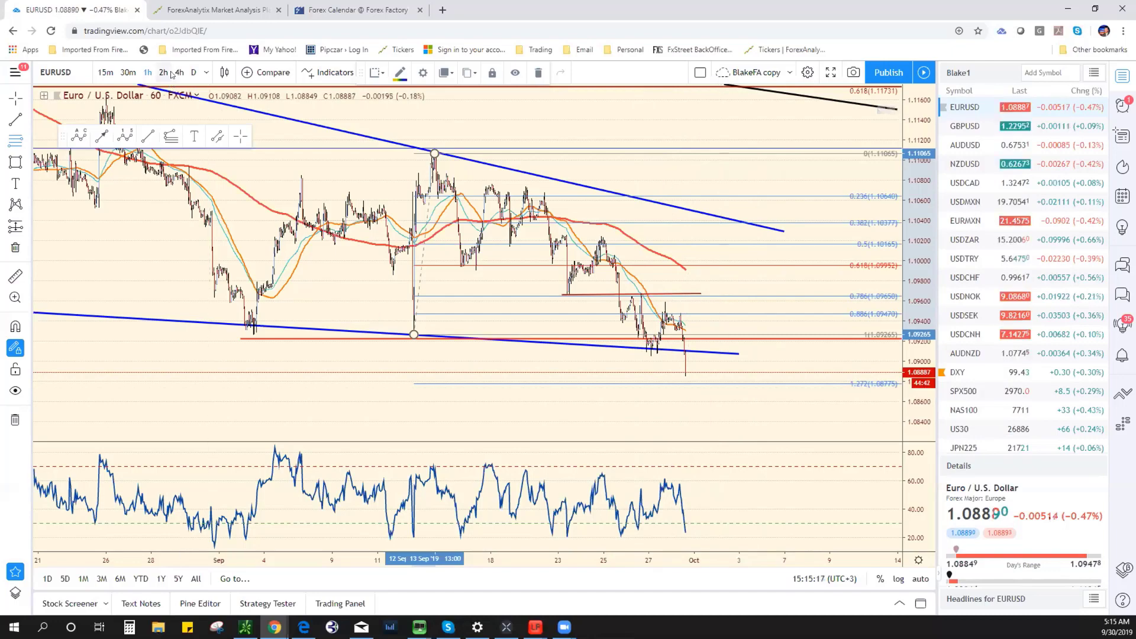
Step: Switch EURUSD to daily candles and reset the price scaling to fit
left_click(193, 72)
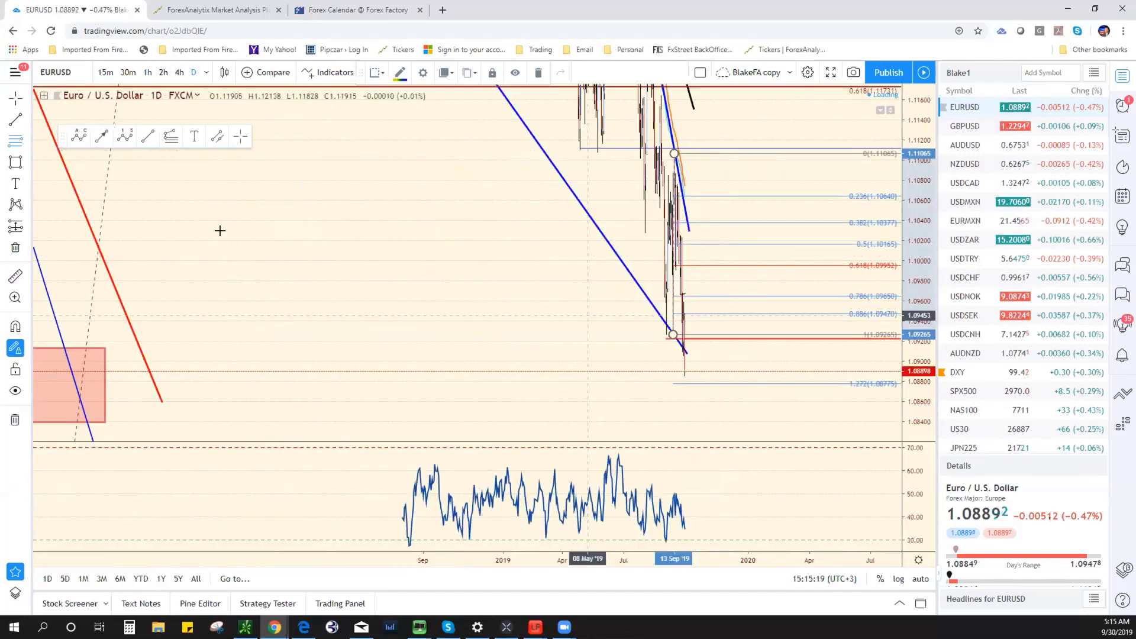
left_click(534, 538)
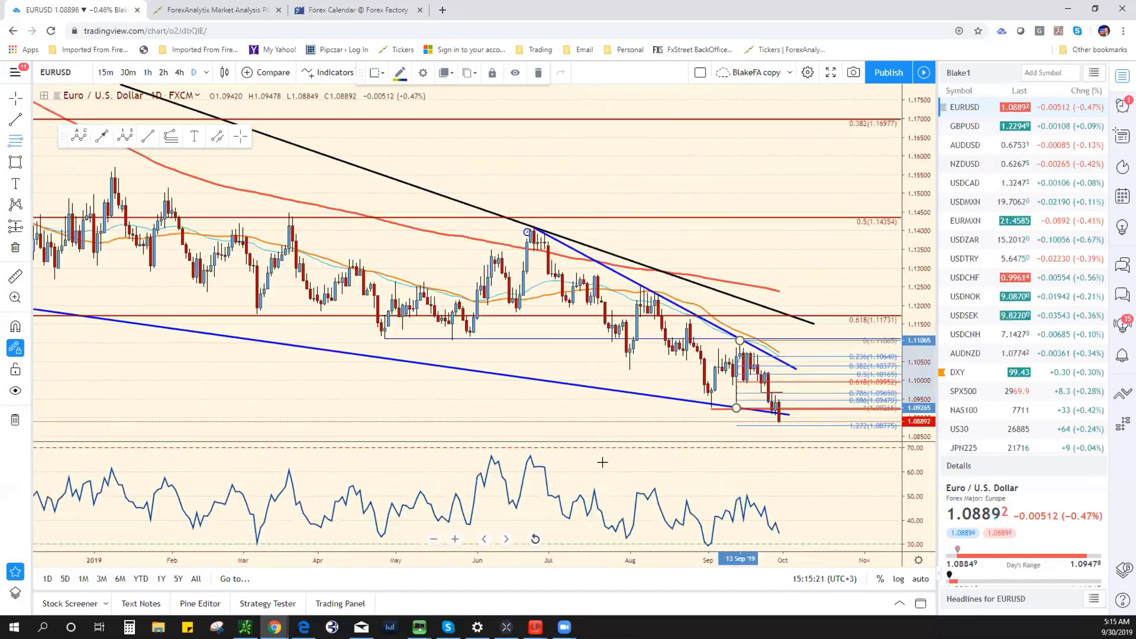
scroll(562, 435, "up", 4)
scroll(580, 453, "down", 4)
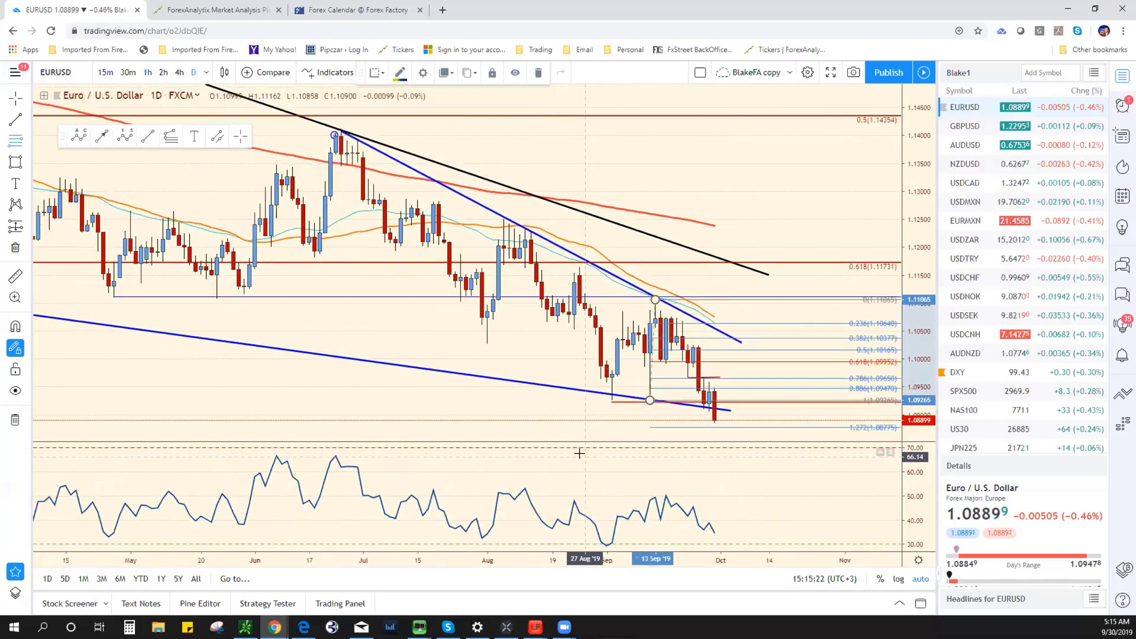
Step: Draw a Fibonacci retracement from the 23 May low to the 25 Jun high at 1.14080
left_click(27, 140)
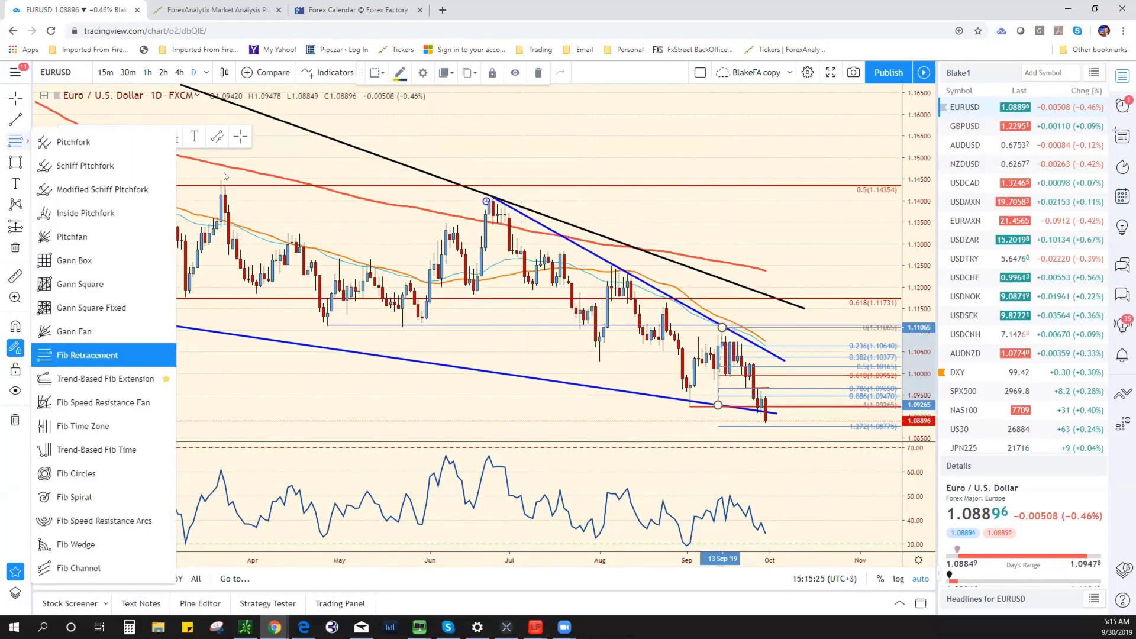
left_click(402, 327)
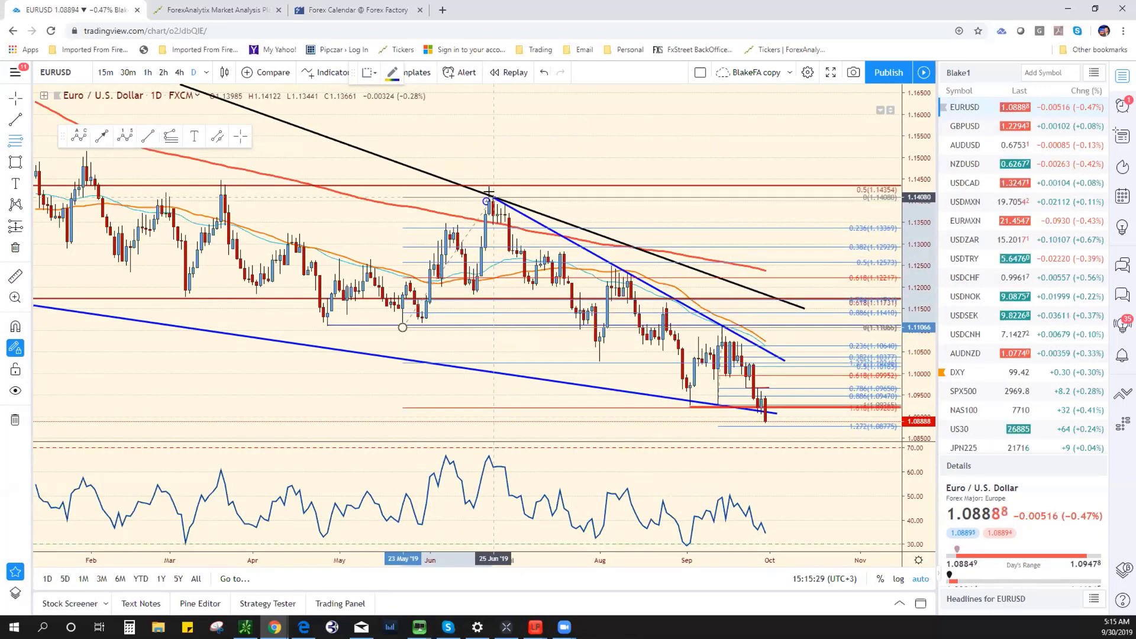
left_click(493, 197)
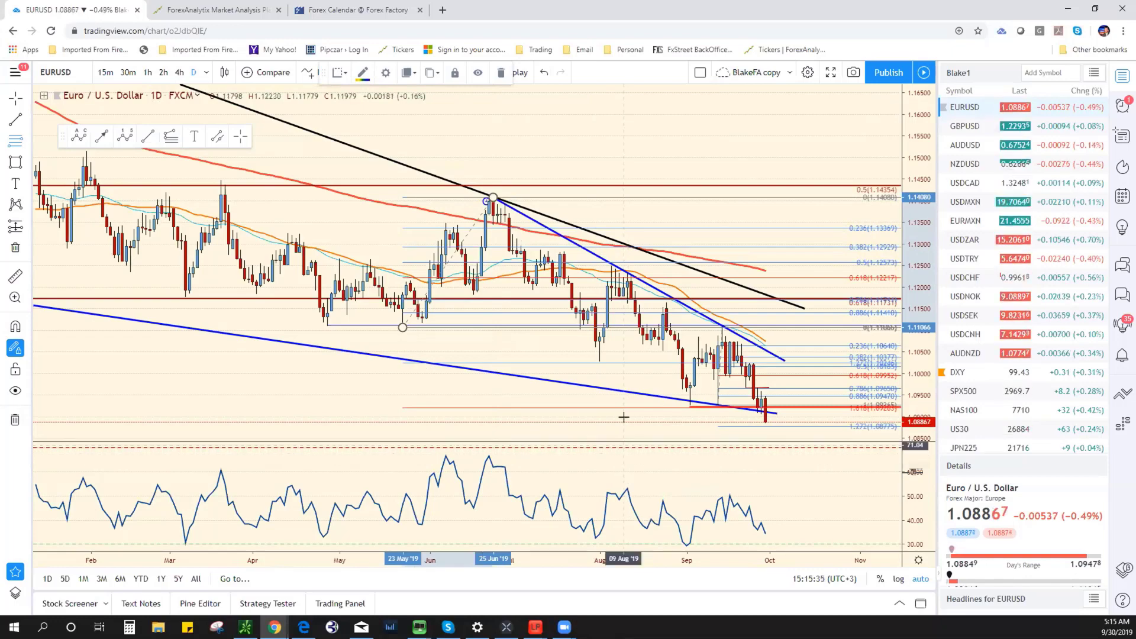
Step: Review GBPUSD's head-and-shoulders pattern on the 2-hour timeframe
left_click(989, 126)
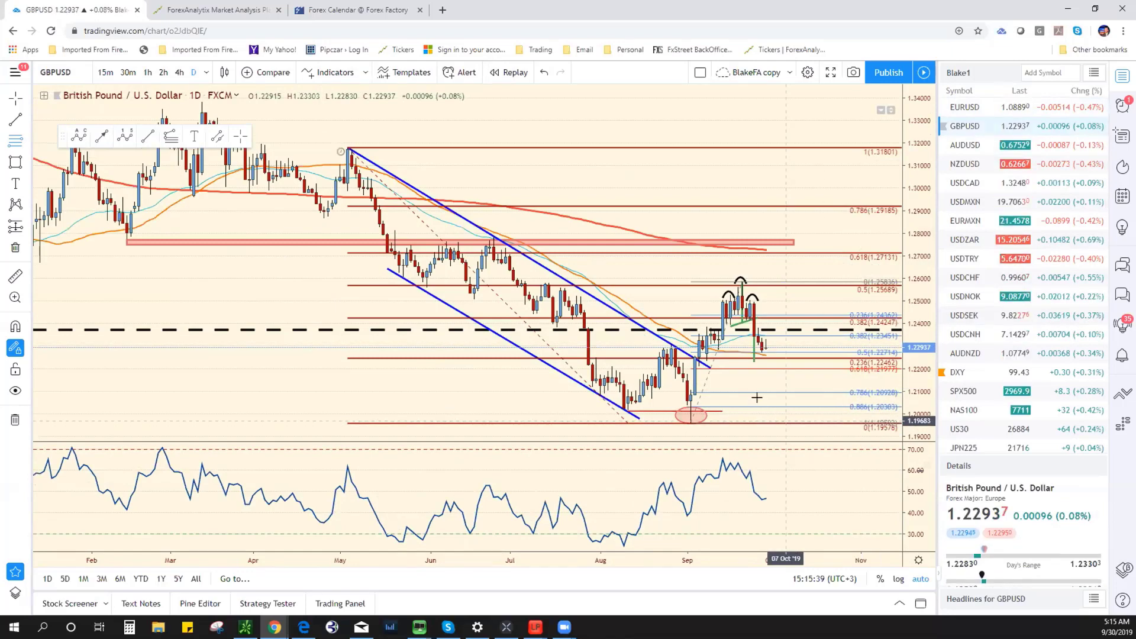
scroll(757, 397, "up", 3)
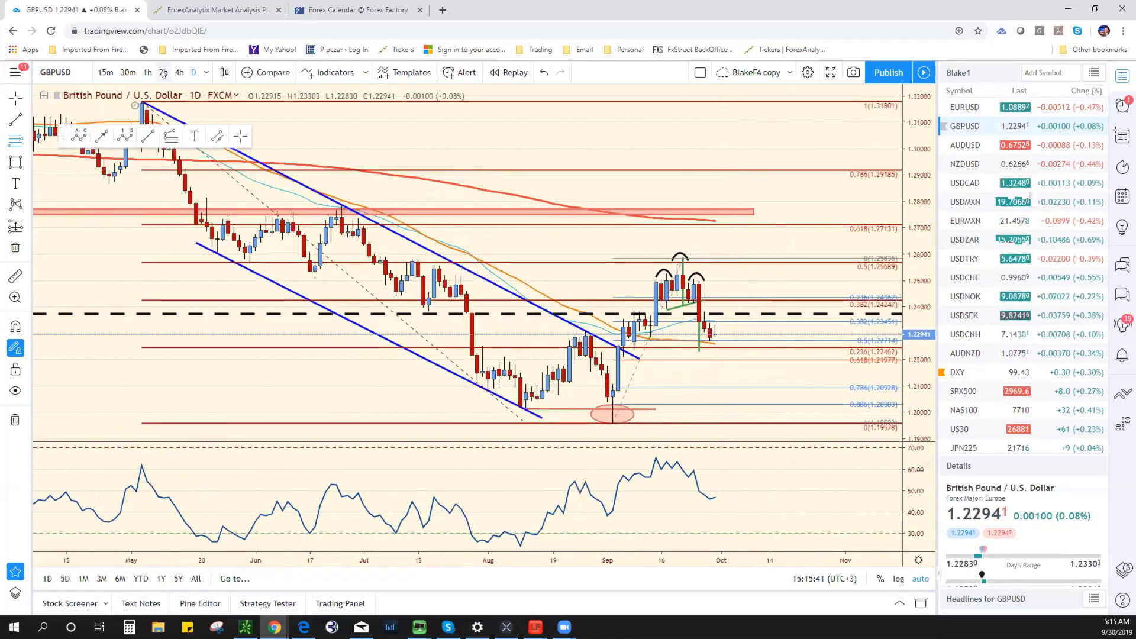
left_click(163, 72)
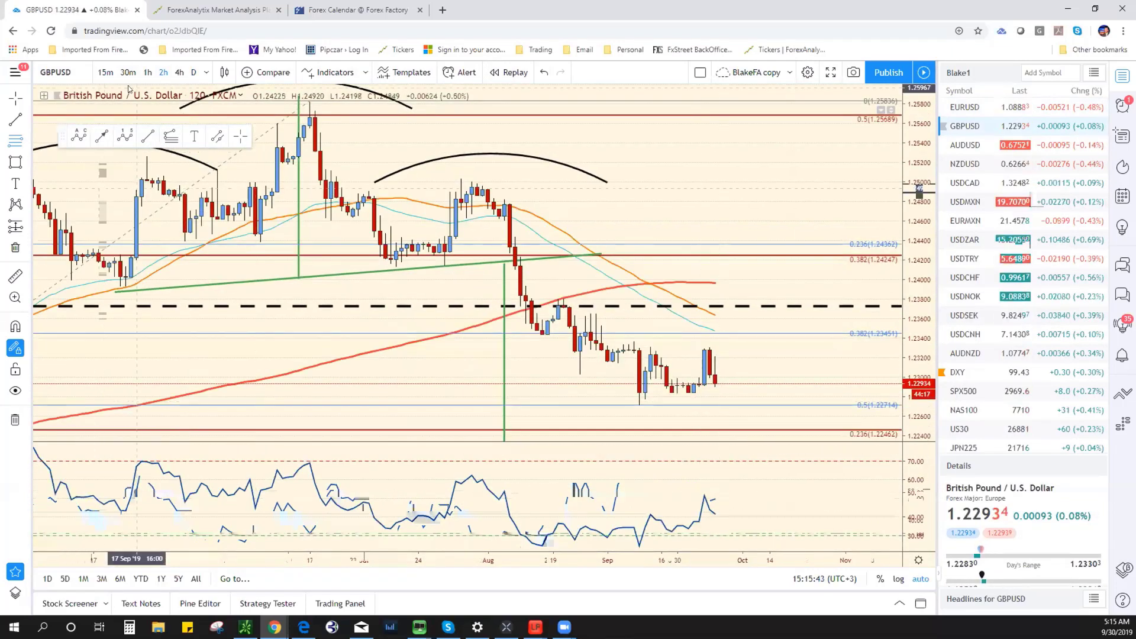
scroll(502, 337, "up", 5)
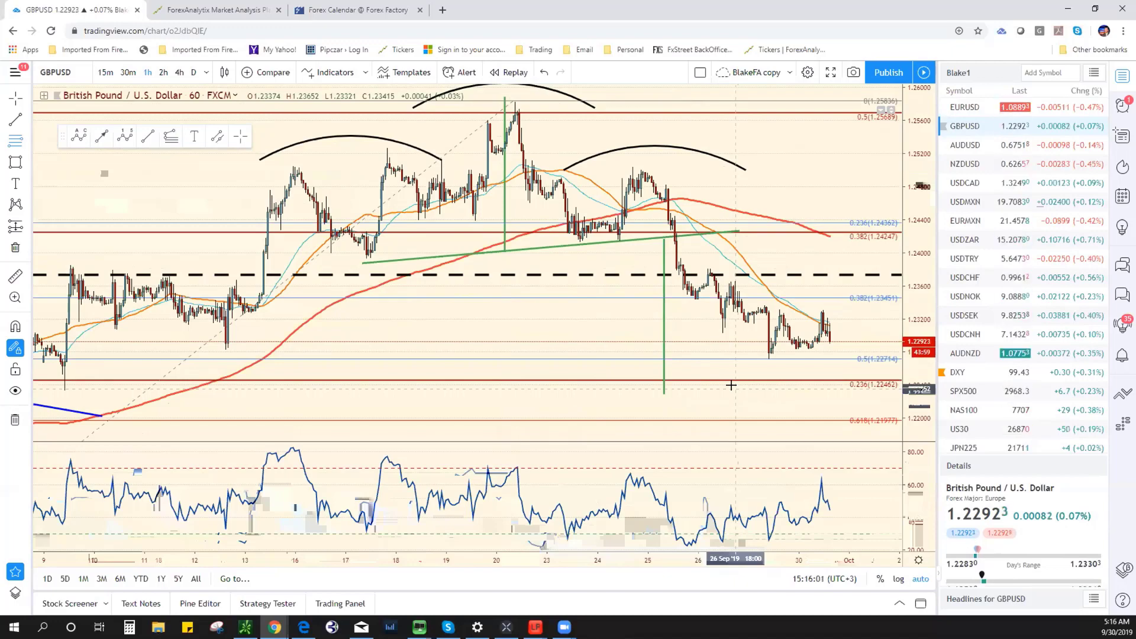
Step: Bring EURUSD back up, glance at the ForexAnalytix dashboard, and return to TradingView
left_click(964, 107)
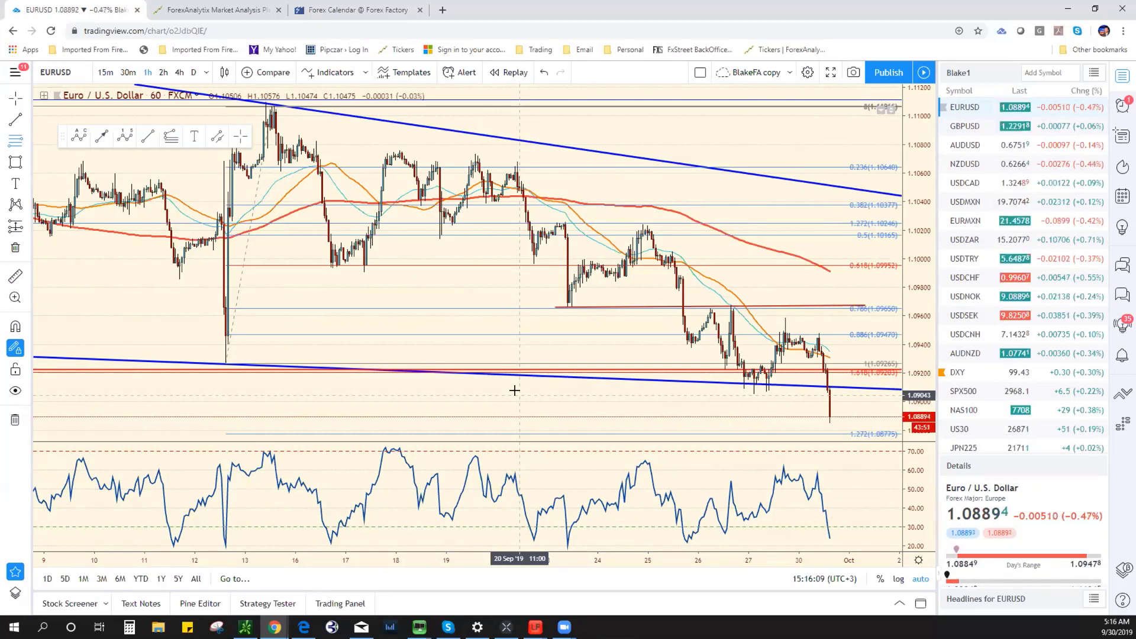
left_click(200, 12)
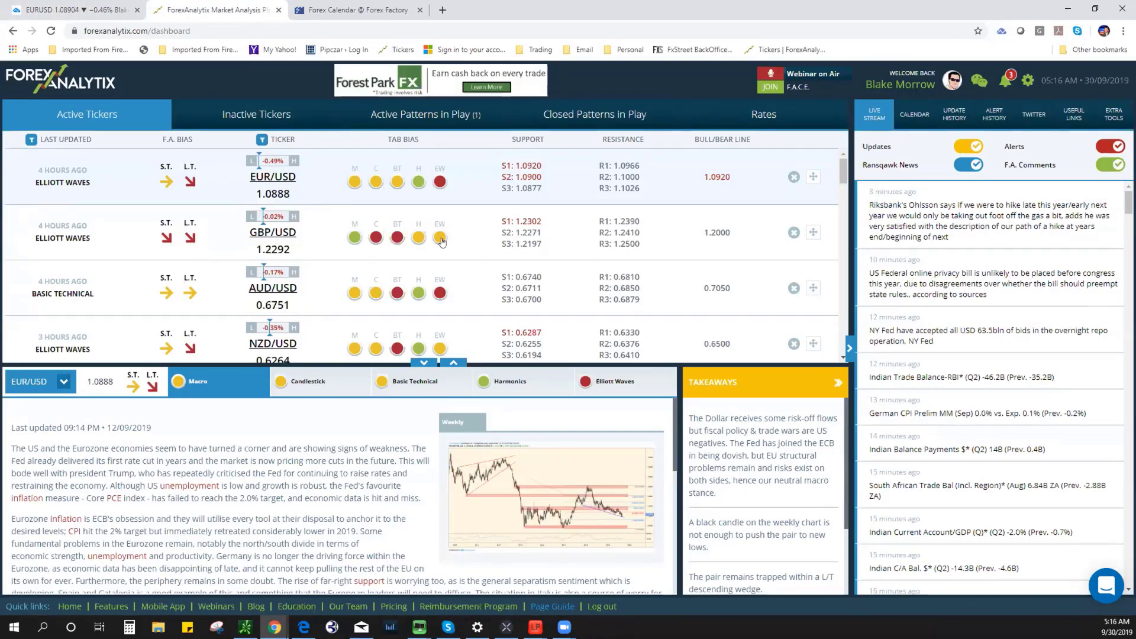
left_click(40, 8)
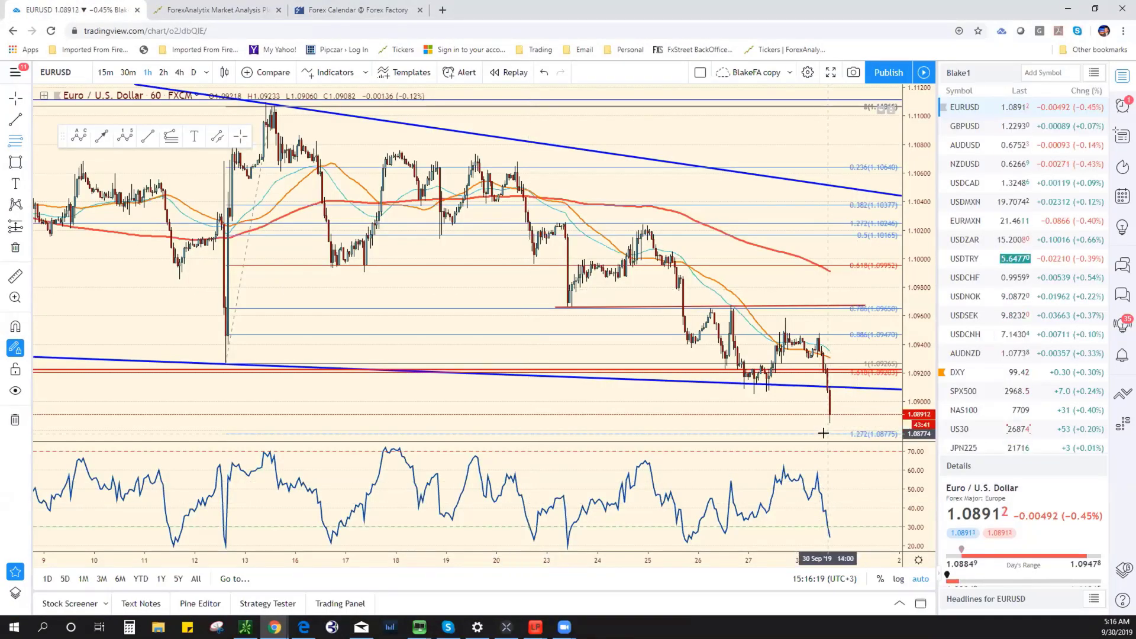
Step: Draw a pink rectangle zone from 1.0905 to 1.0877 by the latest candles, then switch to daily
scroll(798, 432, "up", 3)
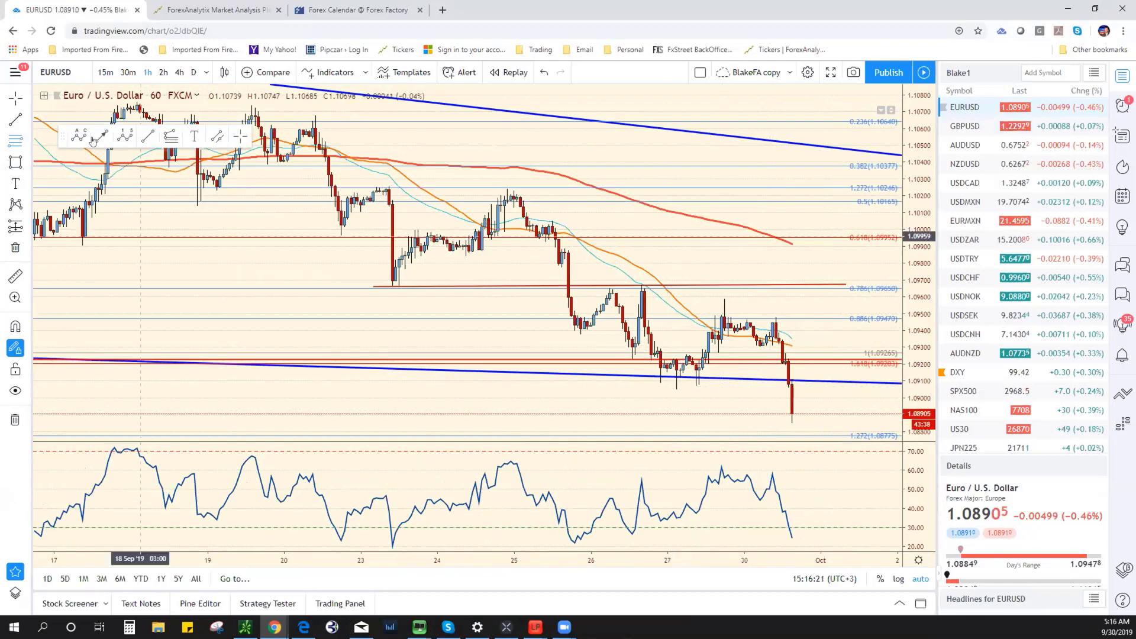
left_click(16, 161)
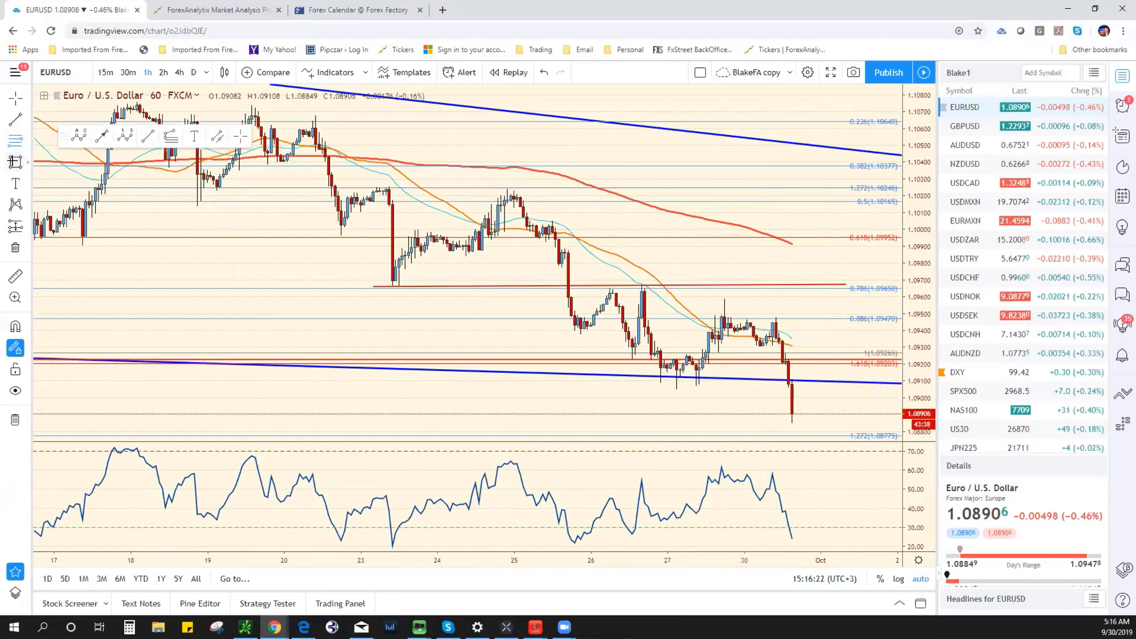
left_click(766, 388)
left_click(839, 436)
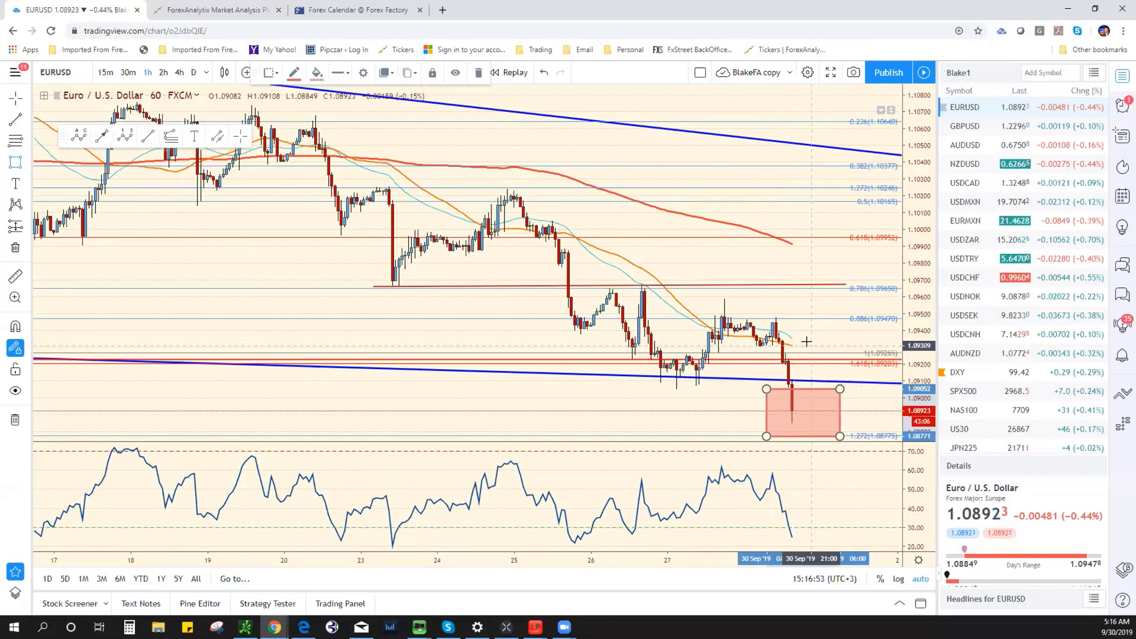
left_click(194, 72)
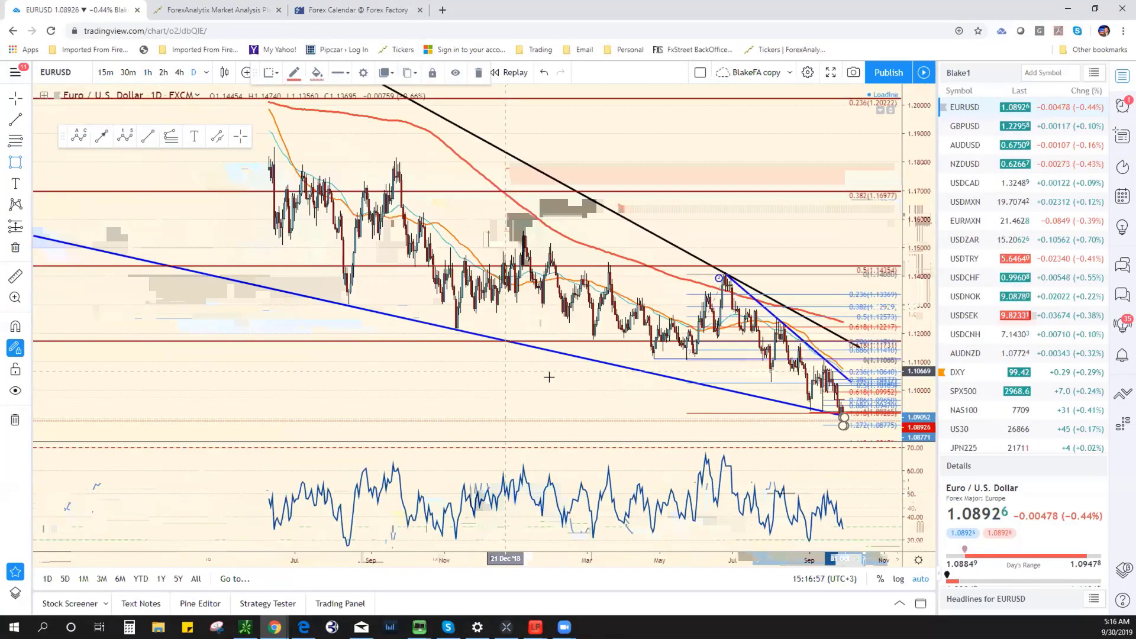
Step: Drag the lower blue trendline's right end down to about 1.0894, then load USDCHF
left_click(538, 408)
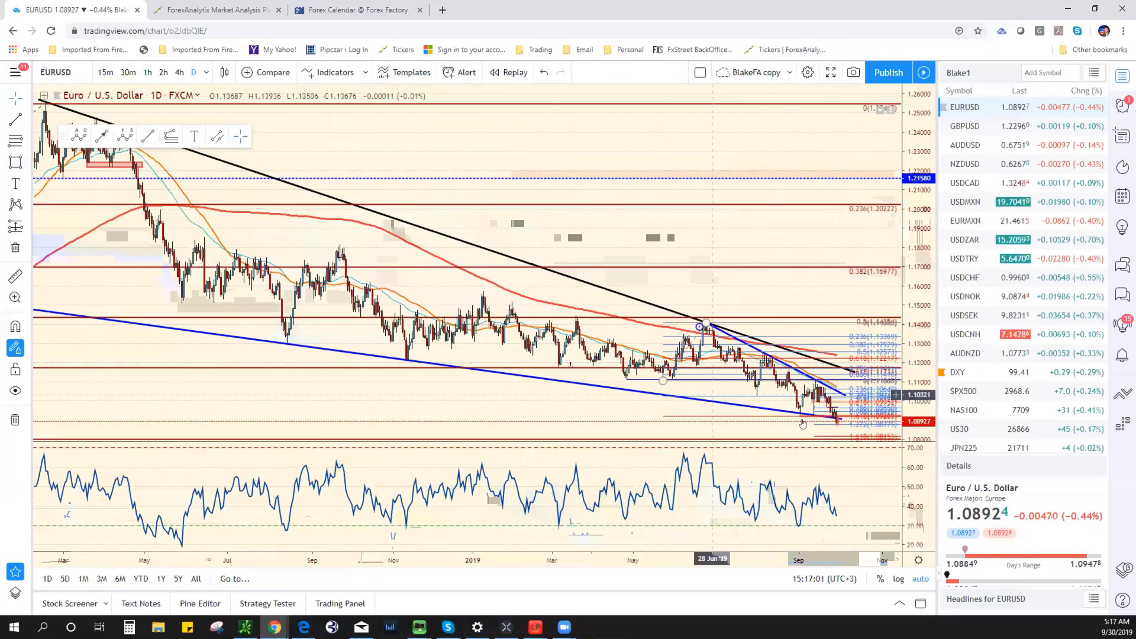
scroll(812, 424, "up", 5)
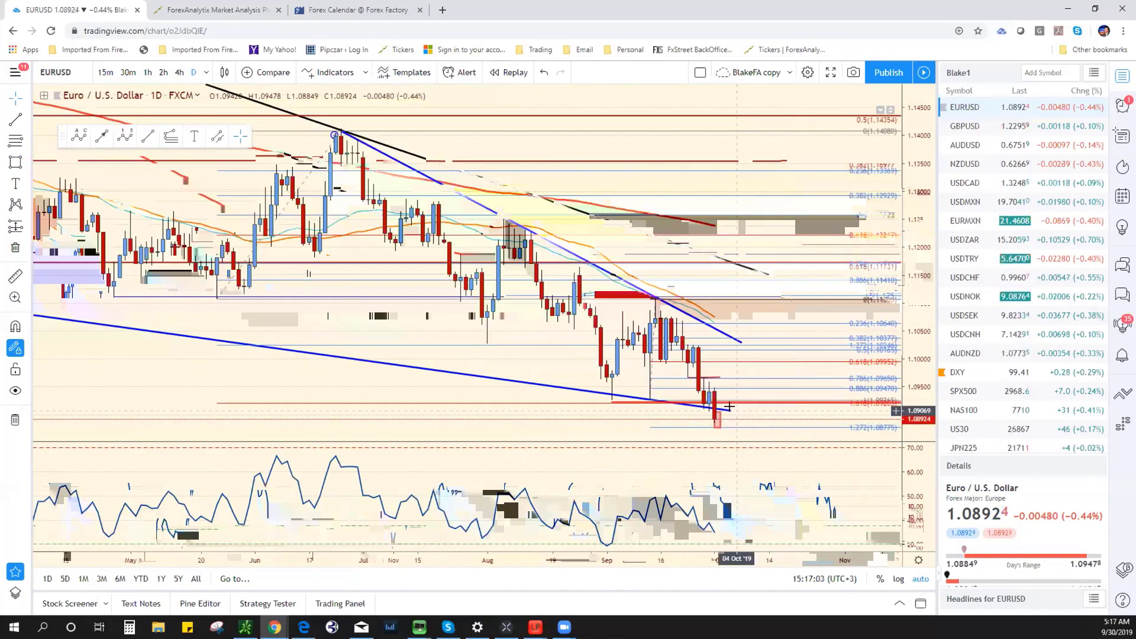
left_click_drag(729, 411, 733, 421)
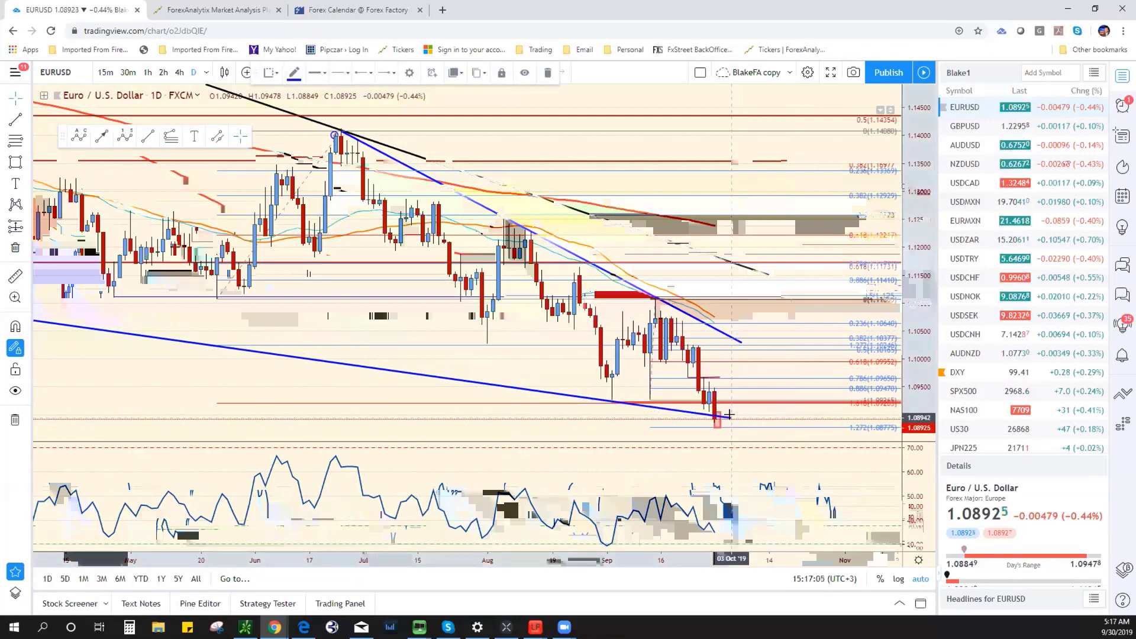
scroll(471, 420, "down", 5)
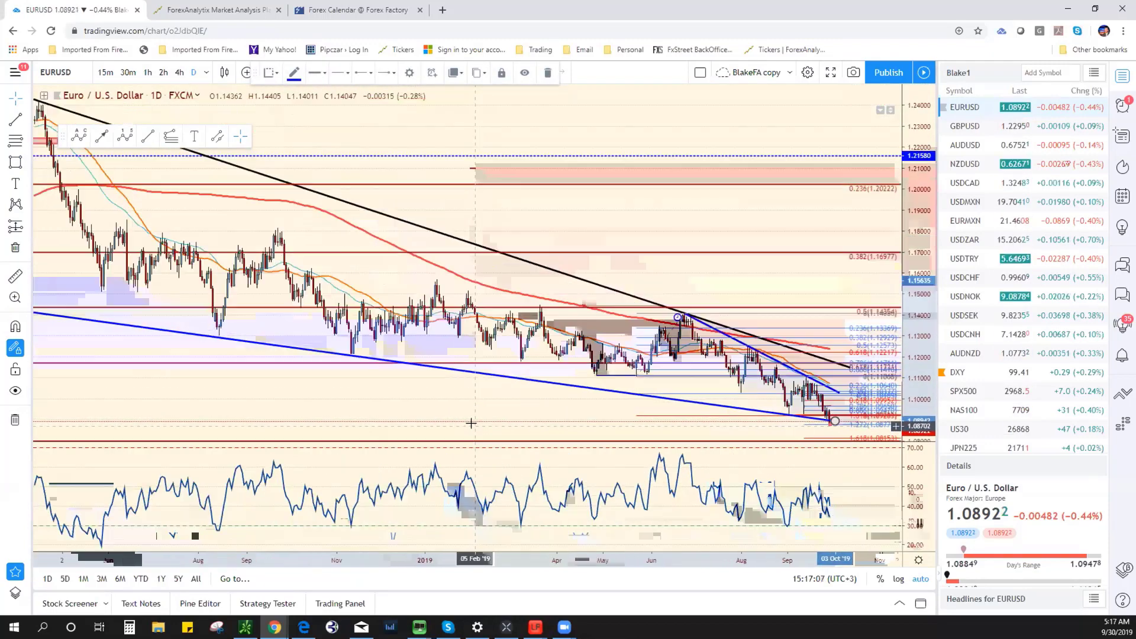
scroll(821, 422, "up", 4)
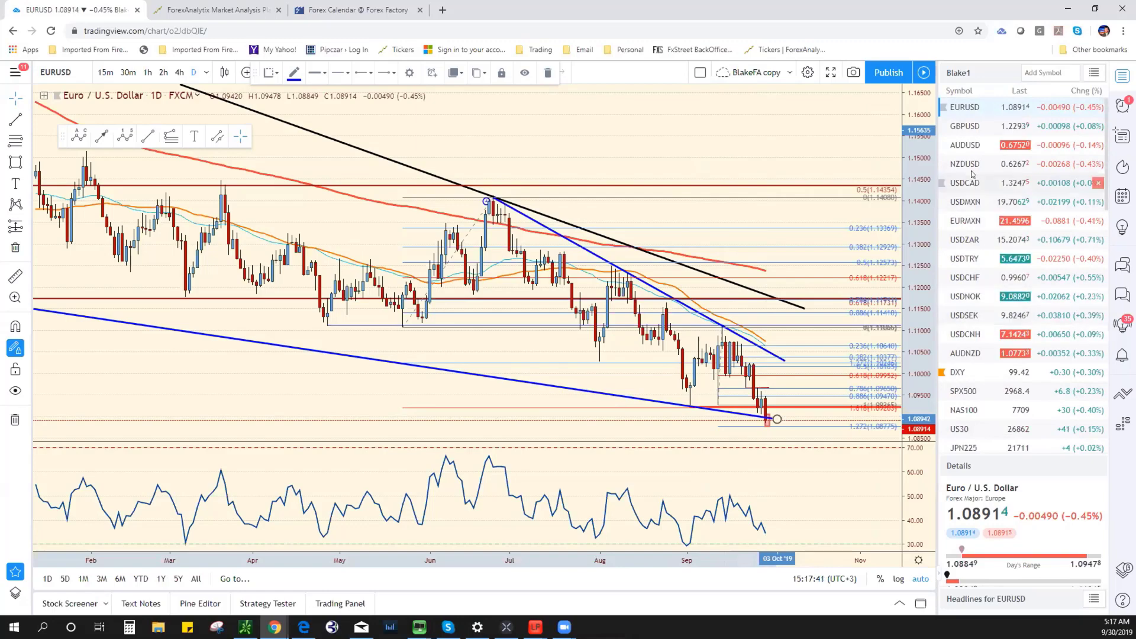
left_click(978, 278)
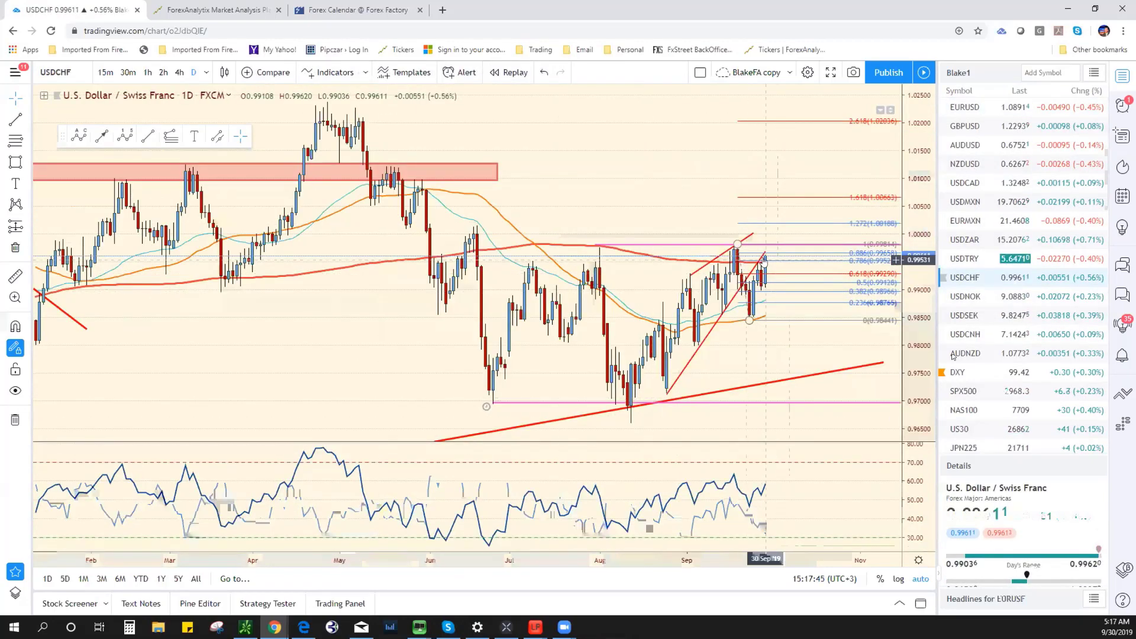
Step: Put USDCHF on 1-hour candles and zoom out to show more history
left_click(148, 73)
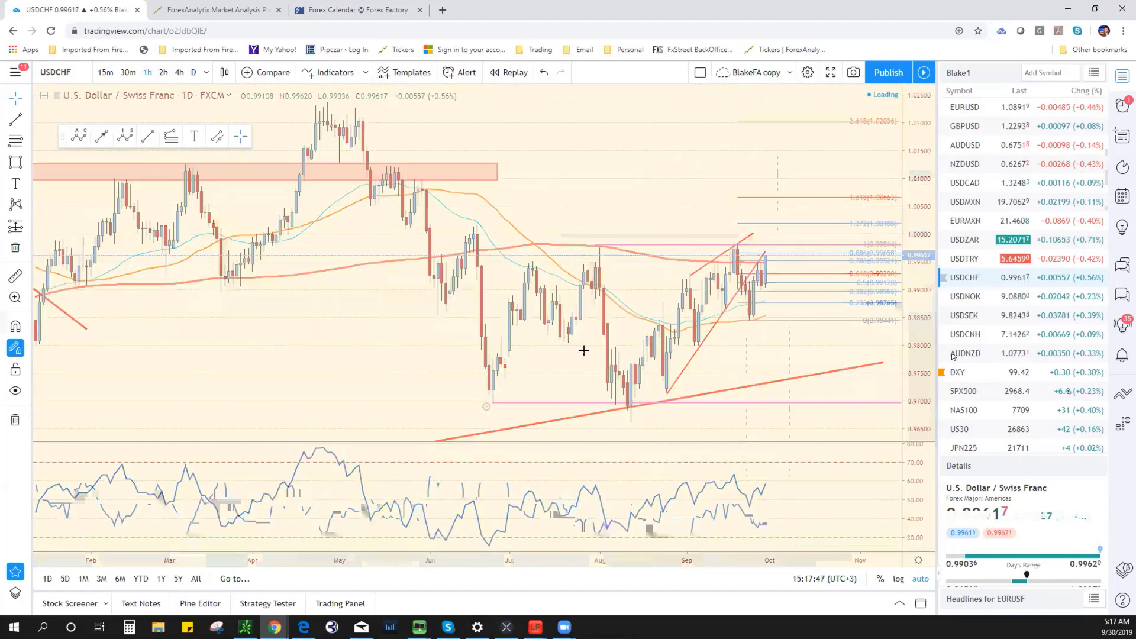
scroll(765, 144, "down", 3)
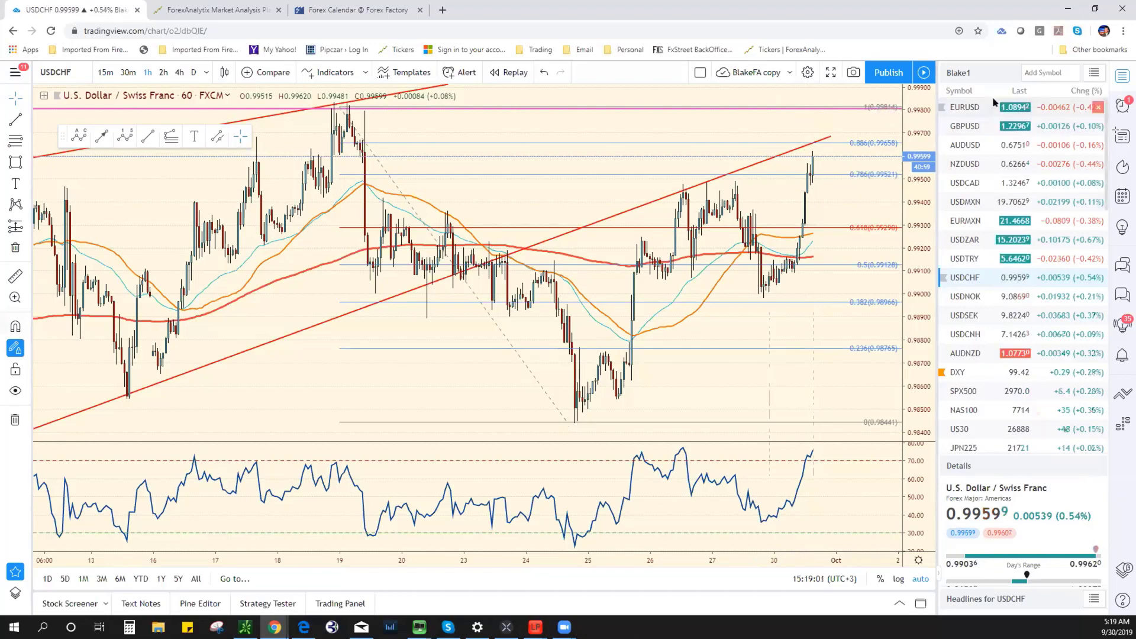
Step: Load EURUSD from the watchlist and zoom in on the recent candles
left_click(1047, 107)
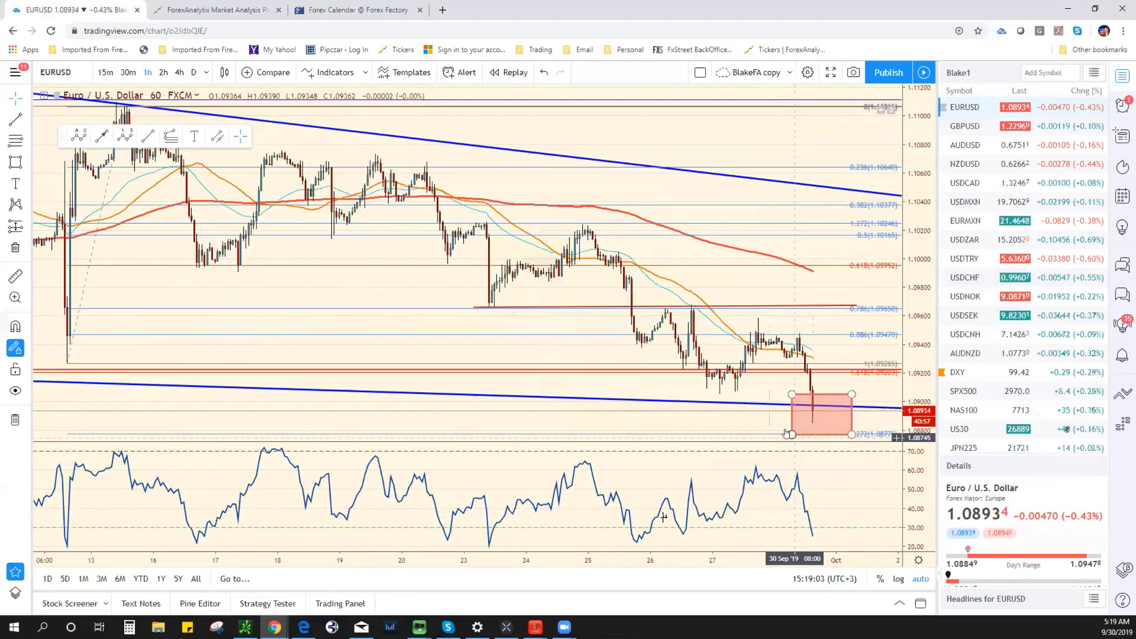
scroll(787, 435, "up", 3)
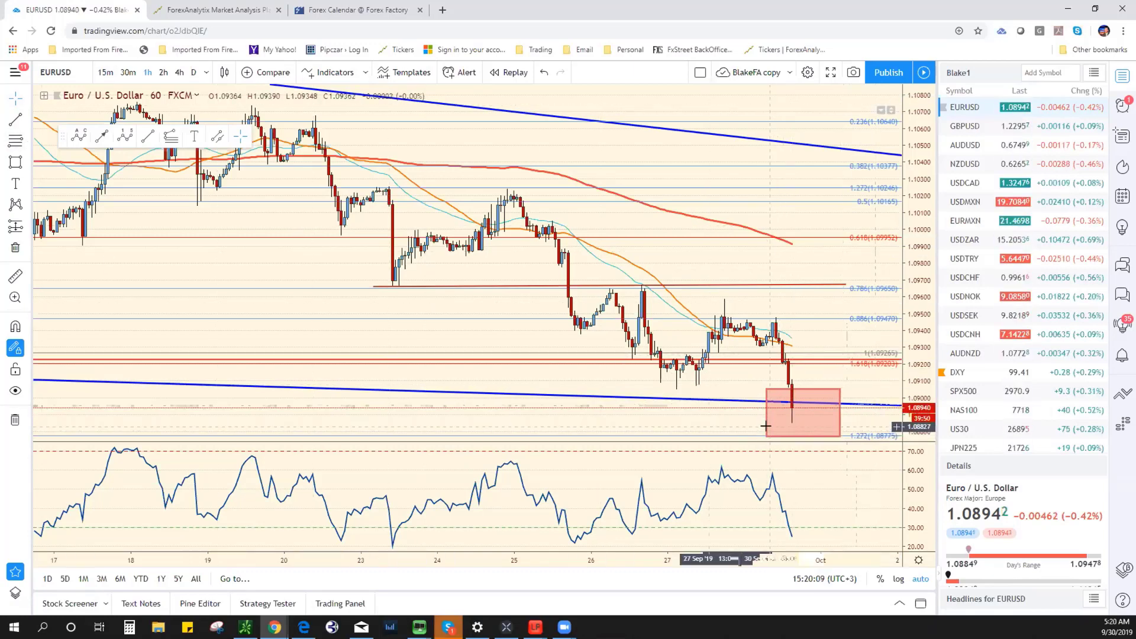
Step: Reshape the red zone into a thin band near 1.0905–1.0909, then switch to ForexAnalytix
left_click_drag(765, 435, 648, 380)
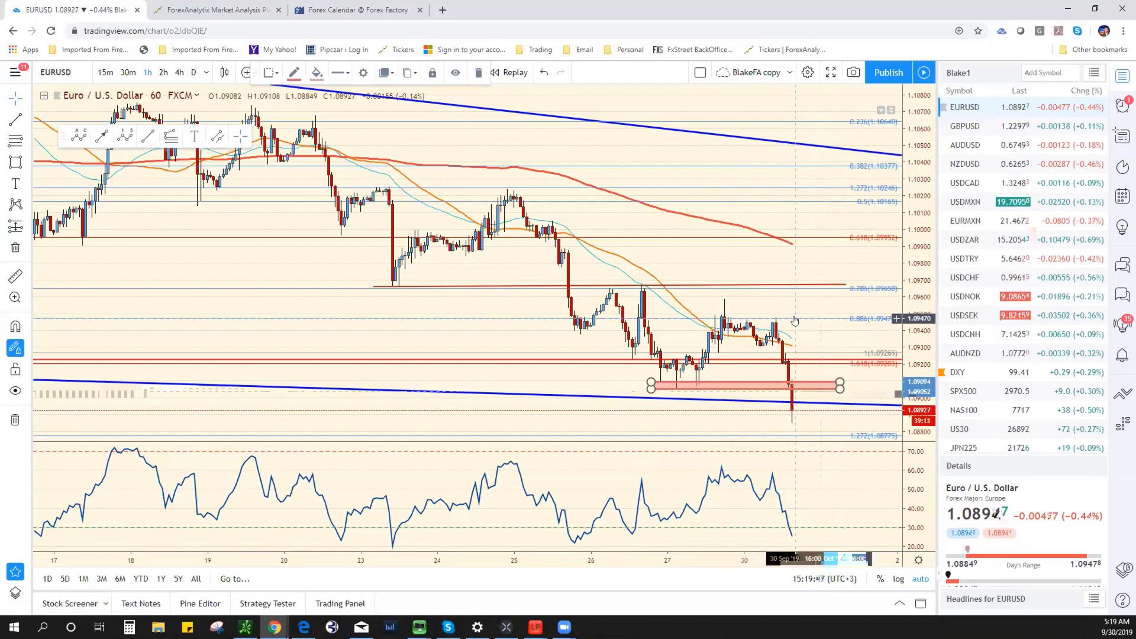
key("ctrl+Tab")
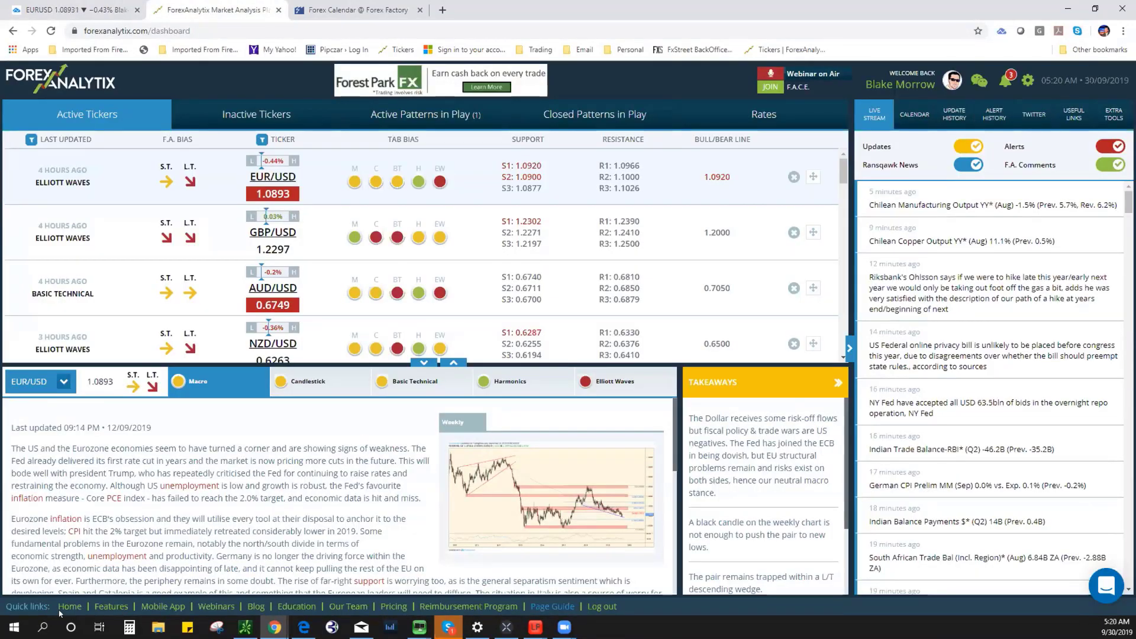
Step: Read the 26 Sep 2019 EURUSD Chart of the Day blog post, then return to TradingView
left_click(65, 606)
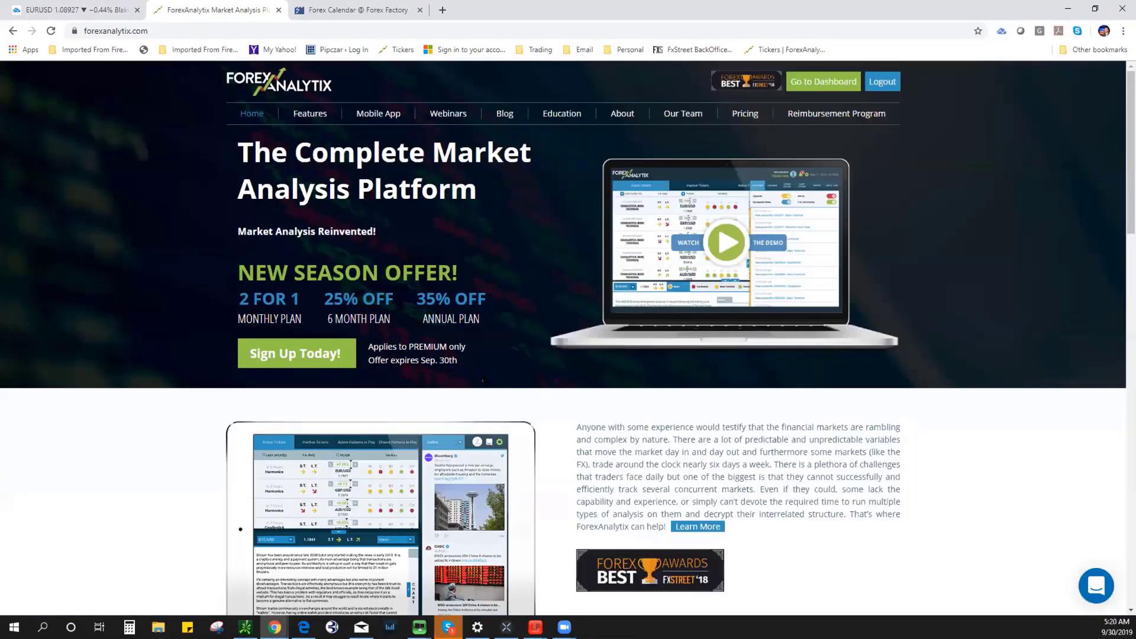
left_click(505, 116)
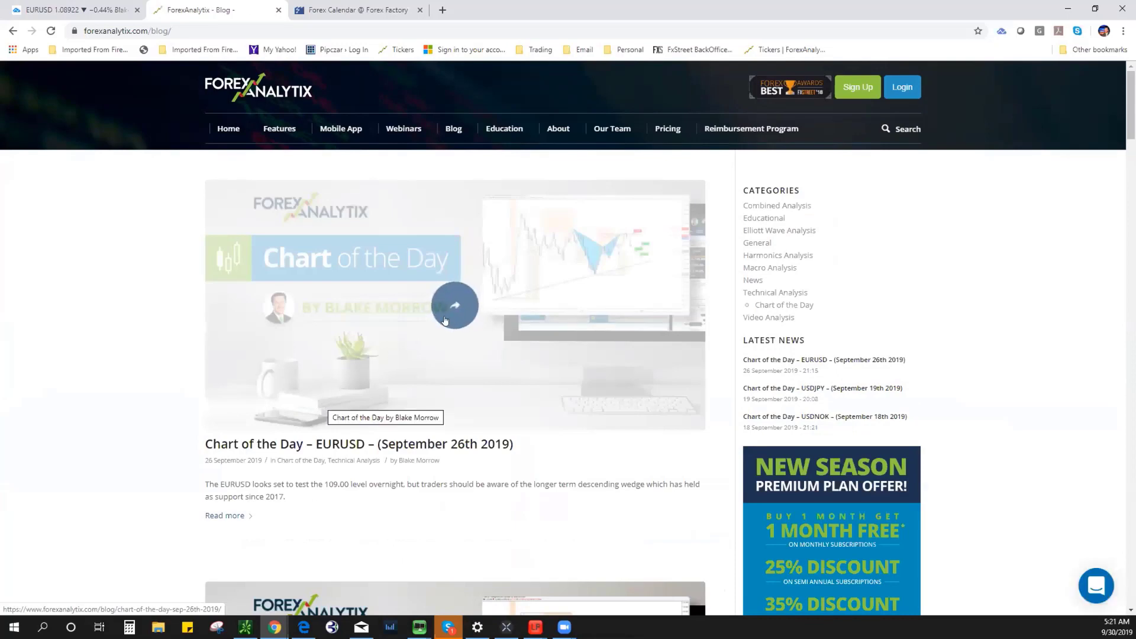
left_click(445, 320)
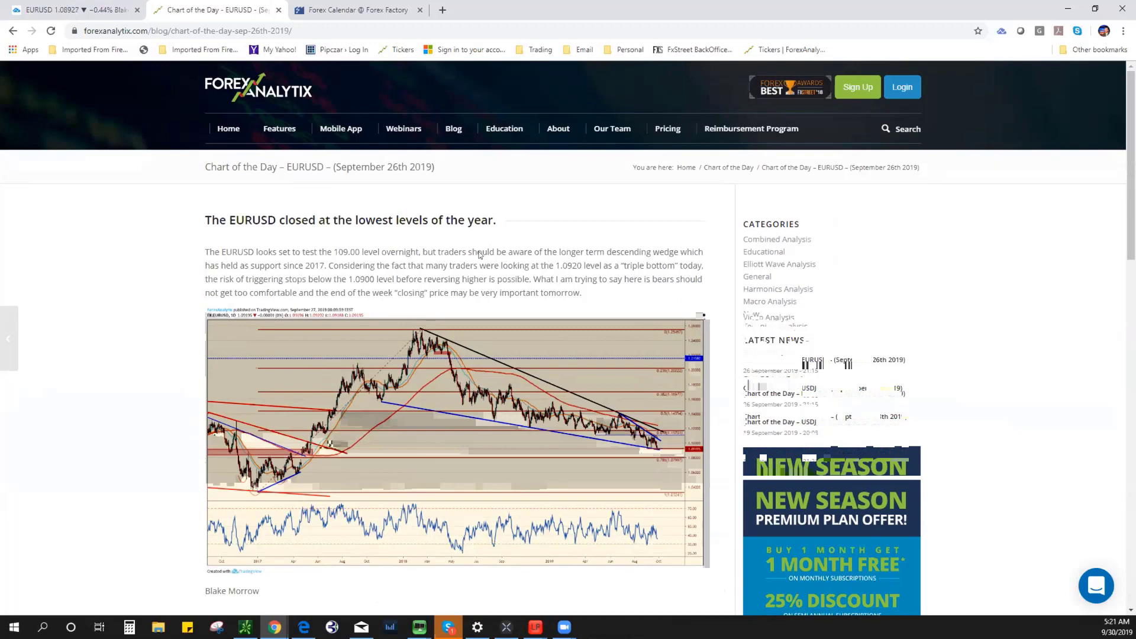
left_click(60, 13)
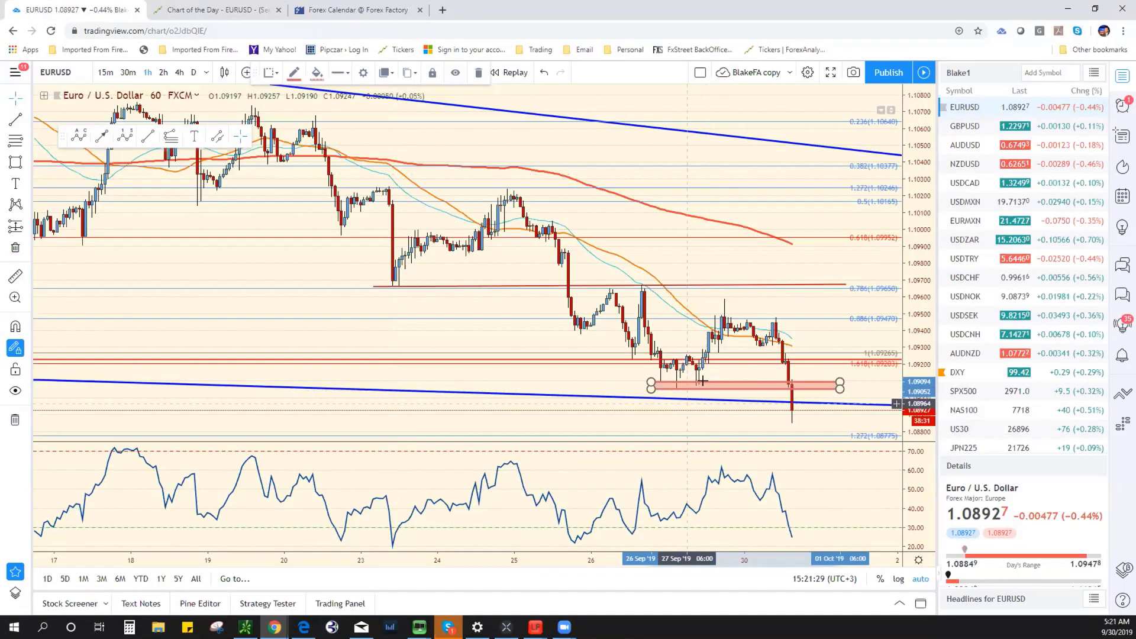
Step: Zoom the EURUSD chart out and back in, then open USDJPY from the watchlist
scroll(591, 331, "down", 5)
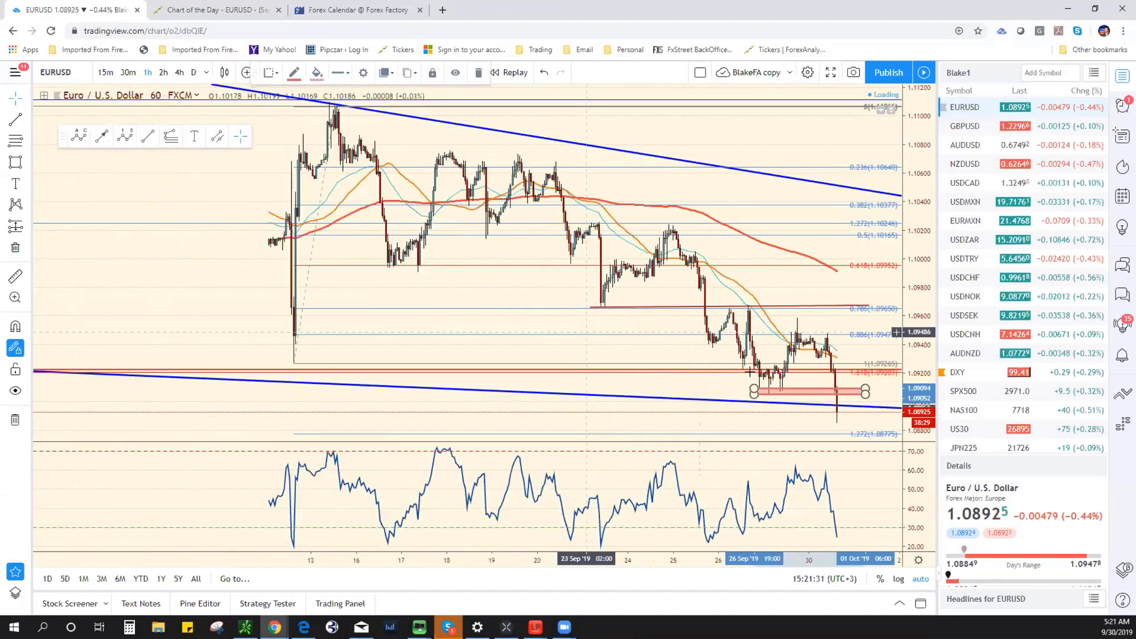
scroll(360, 347, "down", 3)
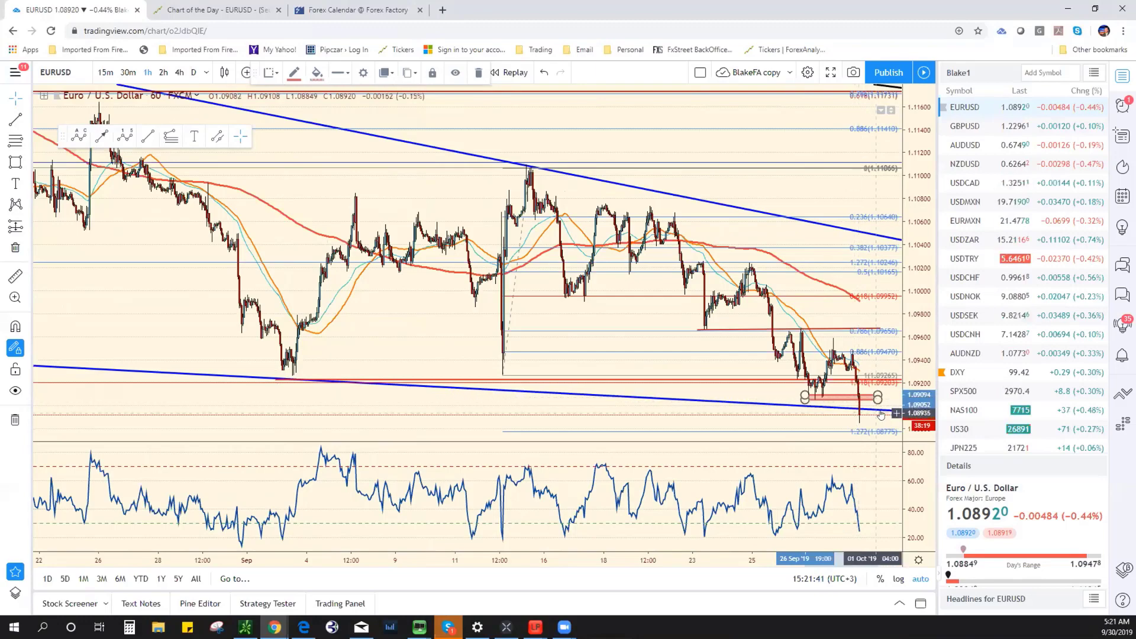
scroll(879, 416, "up", 5)
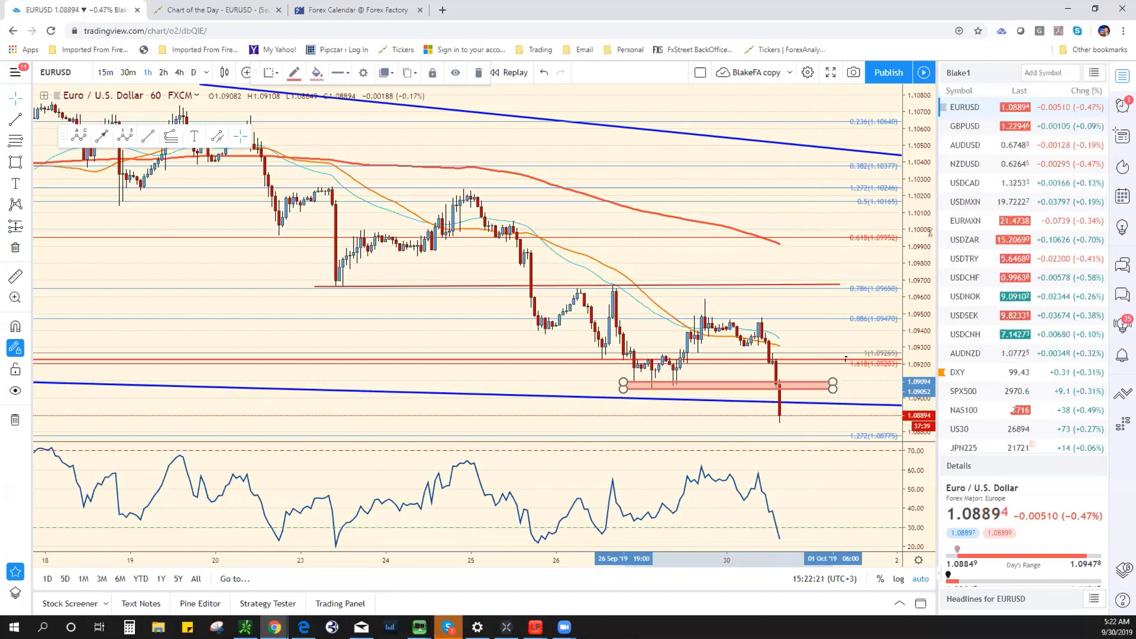
scroll(1011, 378, "down", 3)
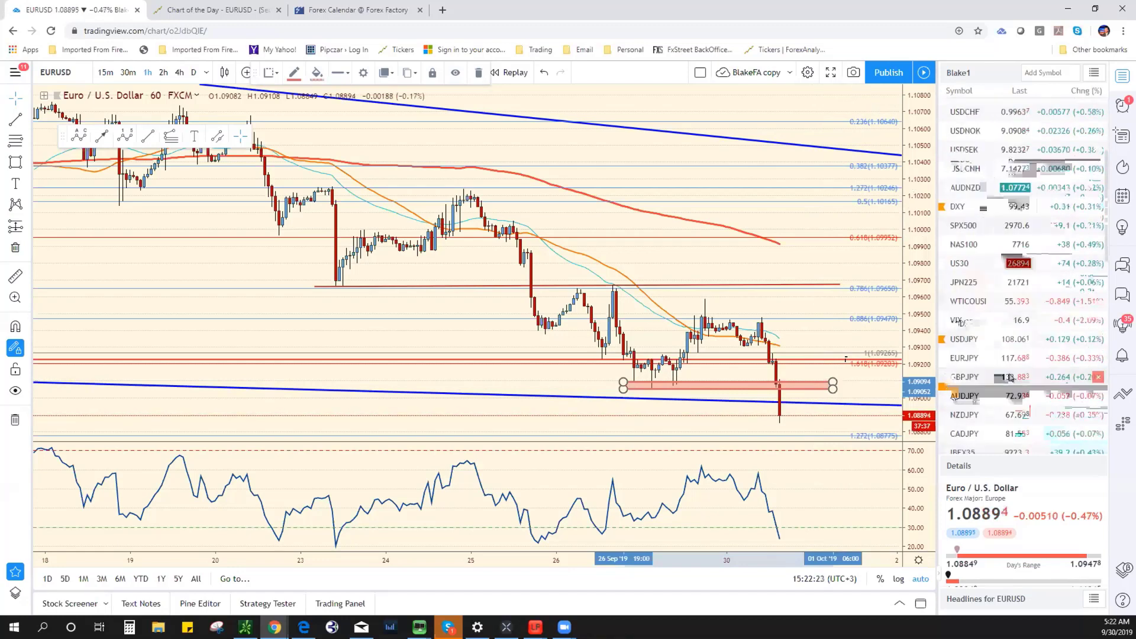
scroll(1010, 378, "down", 1)
left_click(964, 291)
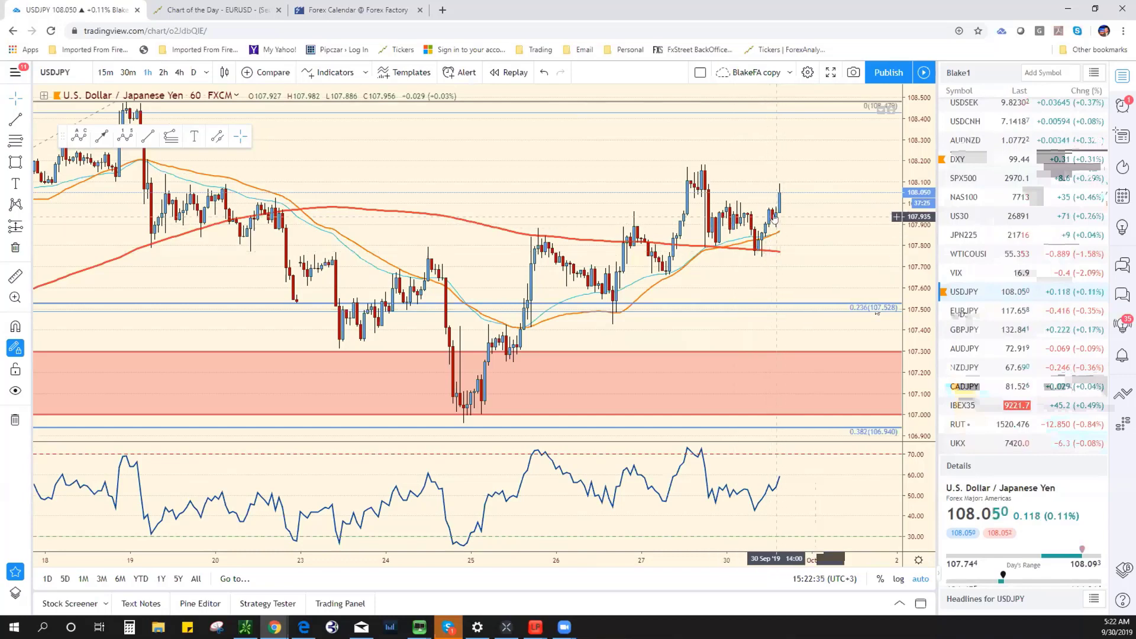
Step: Switch USDJPY to daily candles and select its red zone
scroll(776, 253, "down", 2)
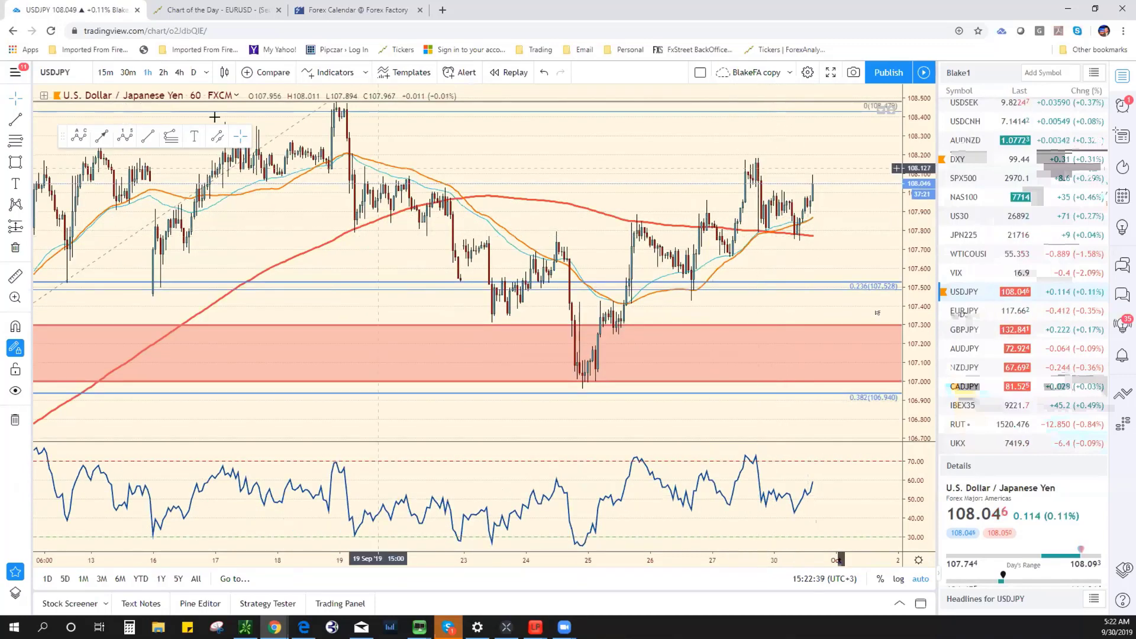
left_click(192, 72)
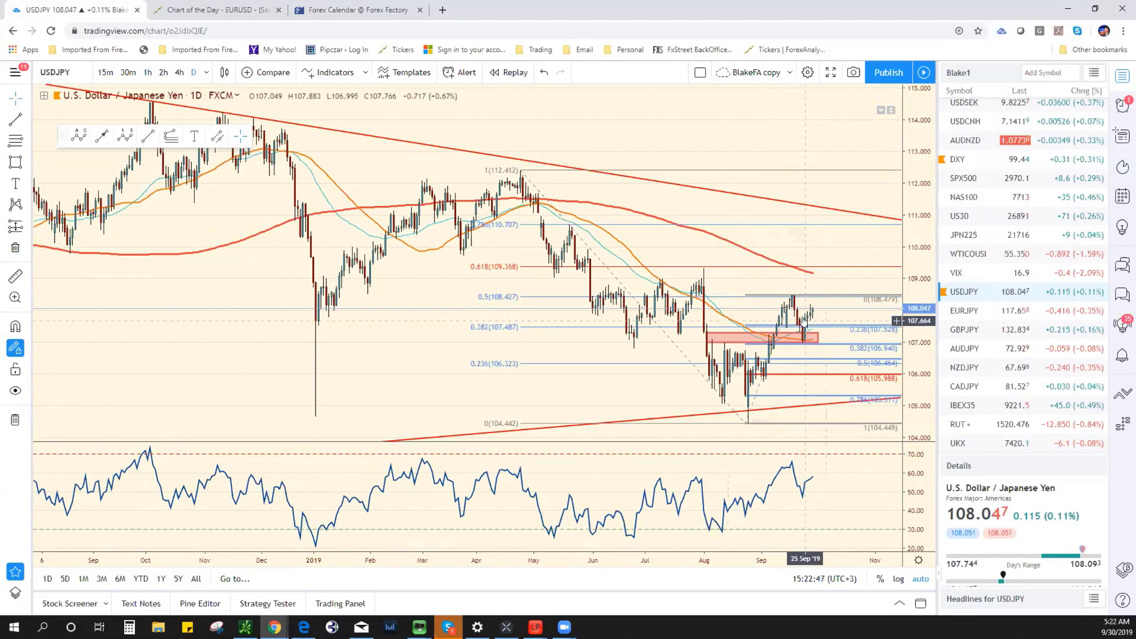
left_click(804, 344)
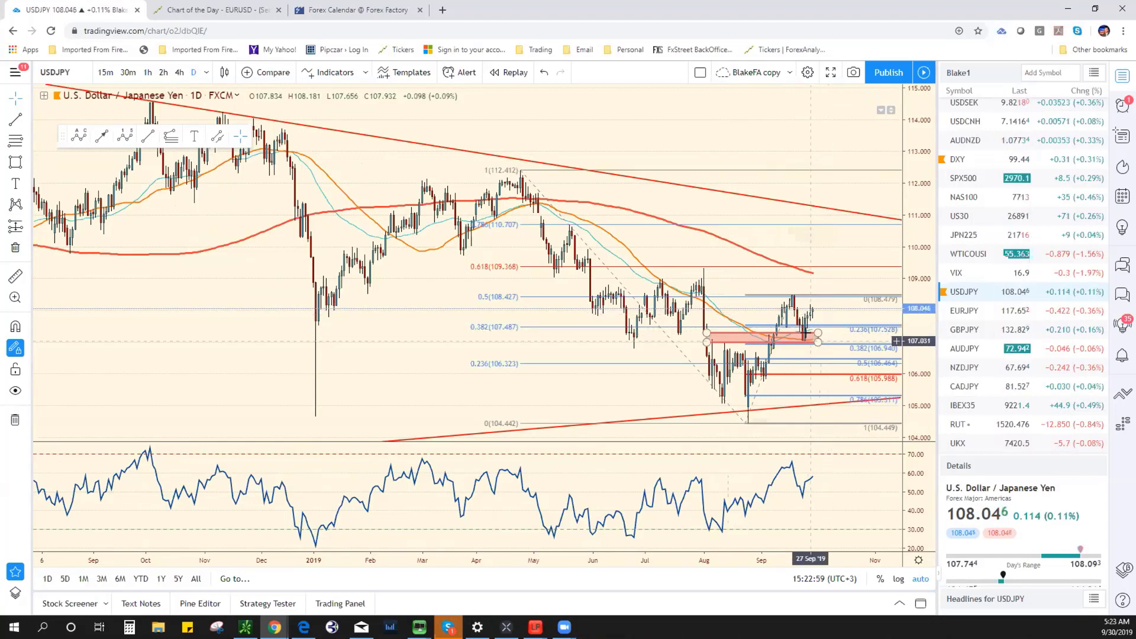
Step: Zoom out to the 2013–2019 history, then back in to Jul 2017–Nov 2019
scroll(532, 367, "down", 5)
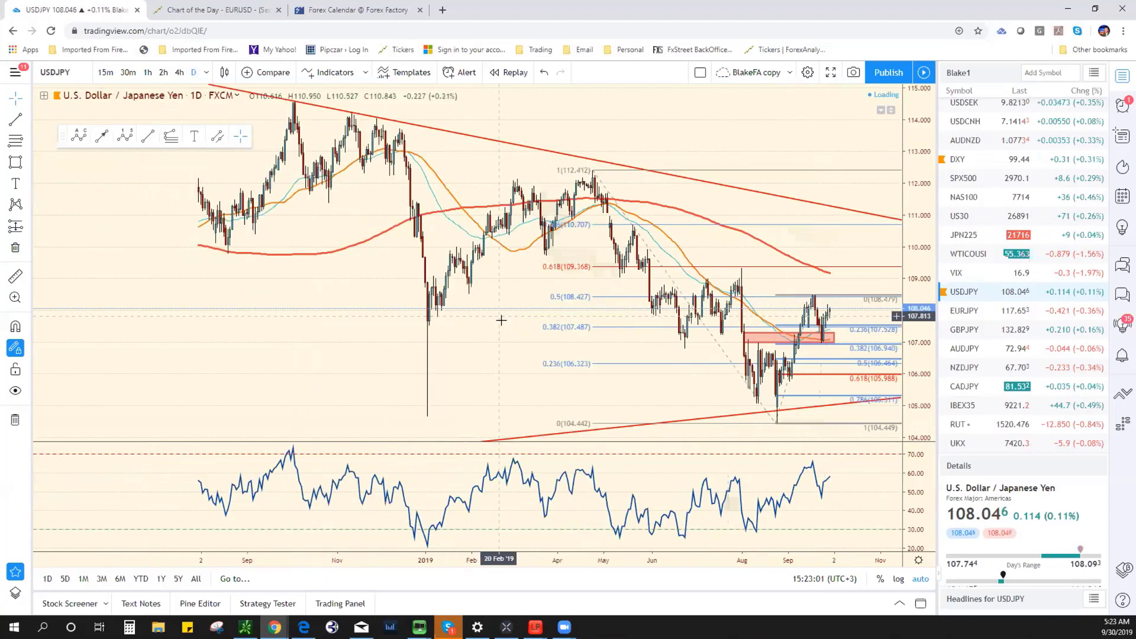
scroll(546, 391, "down", 10)
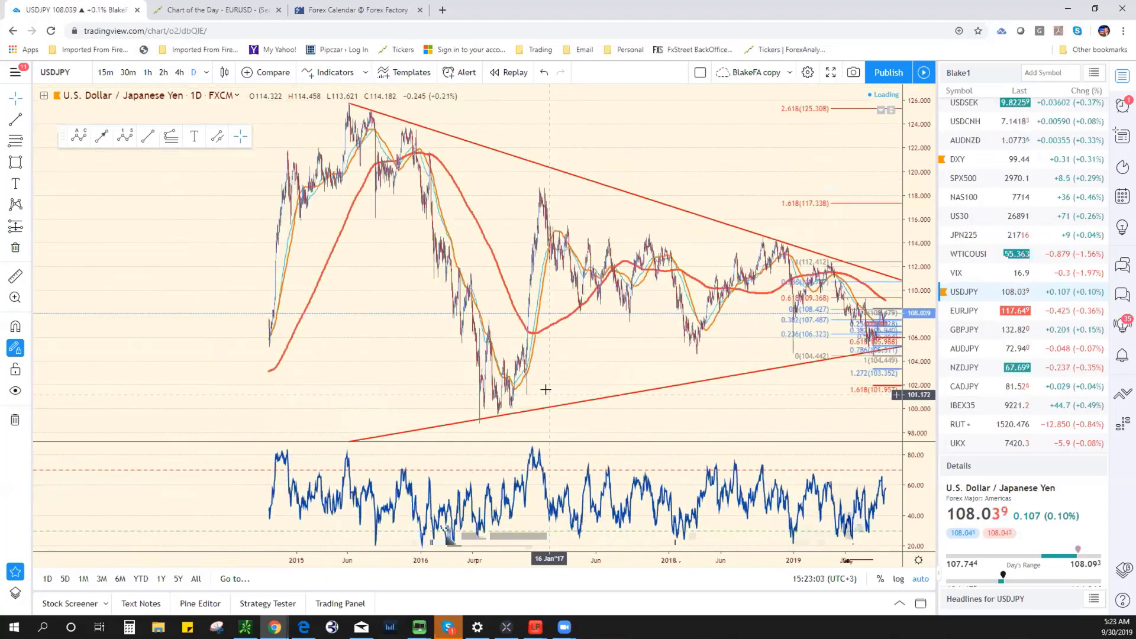
scroll(546, 396, "up", 8)
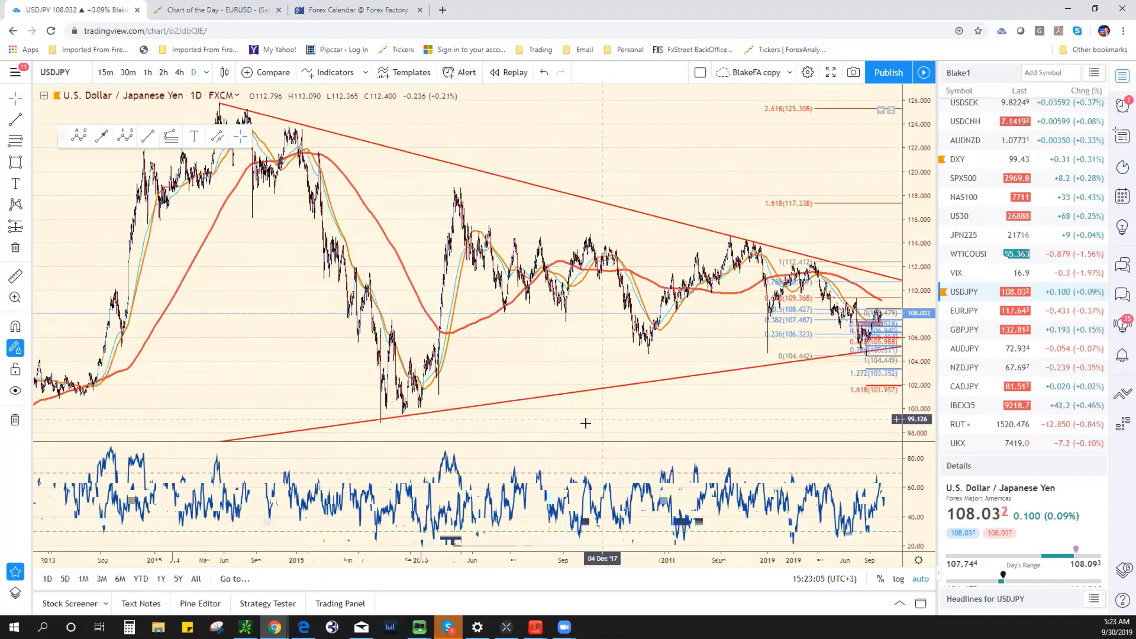
scroll(527, 401, "down", 4)
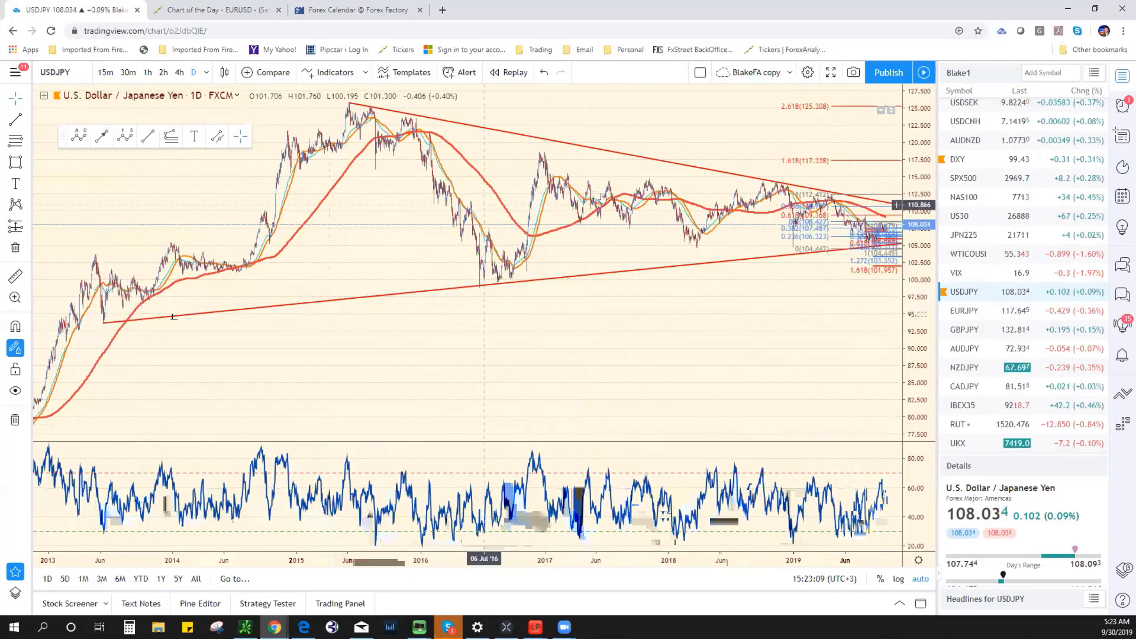
scroll(653, 272, "up", 3)
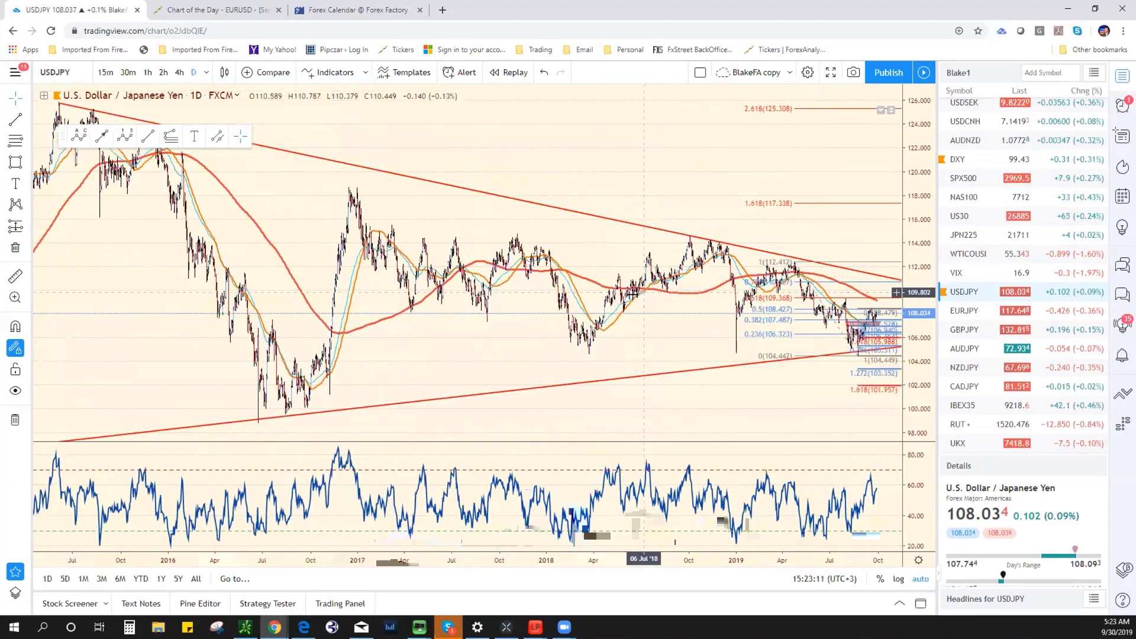
scroll(719, 370, "up", 5)
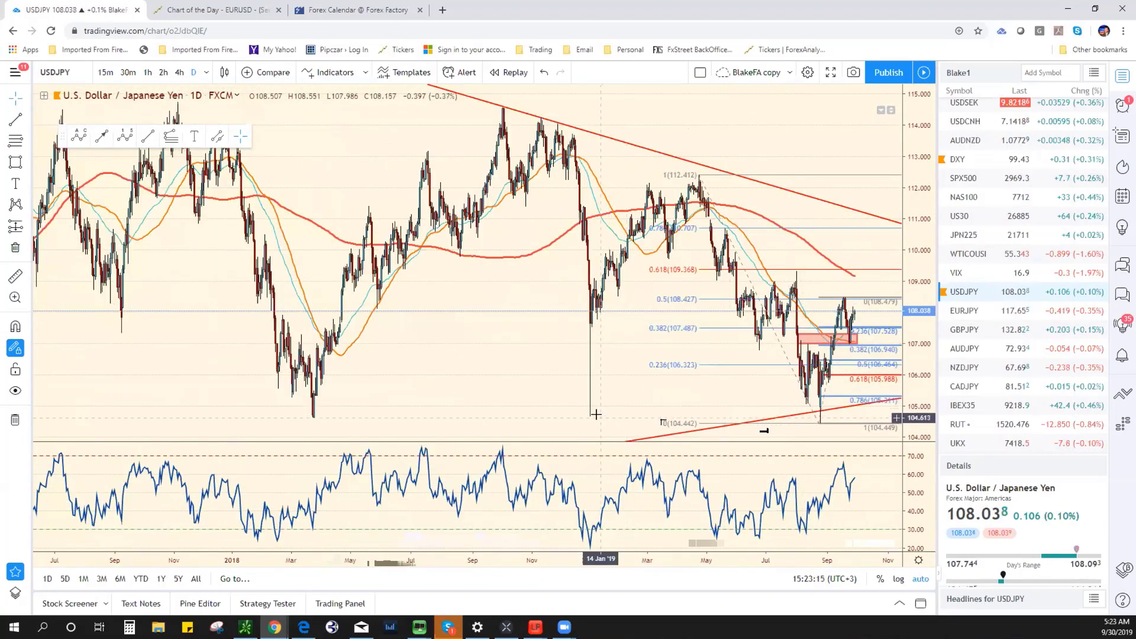
Step: Draw a trend line near 104.6 from the March 2018 low past the September 2019 lows
left_click(11, 120)
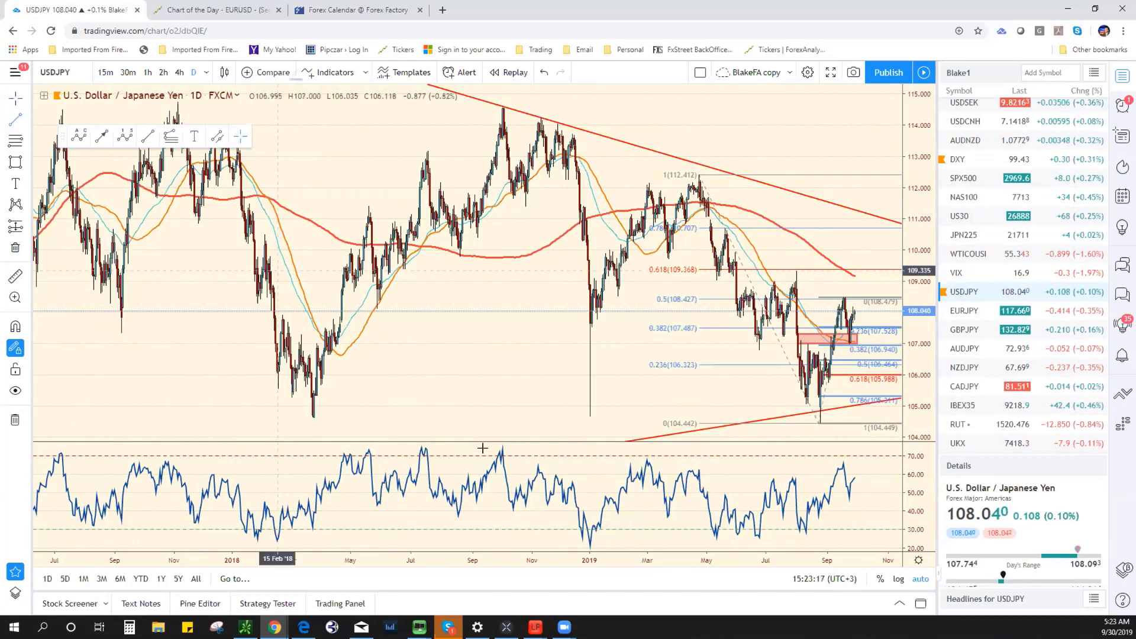
left_click(285, 414)
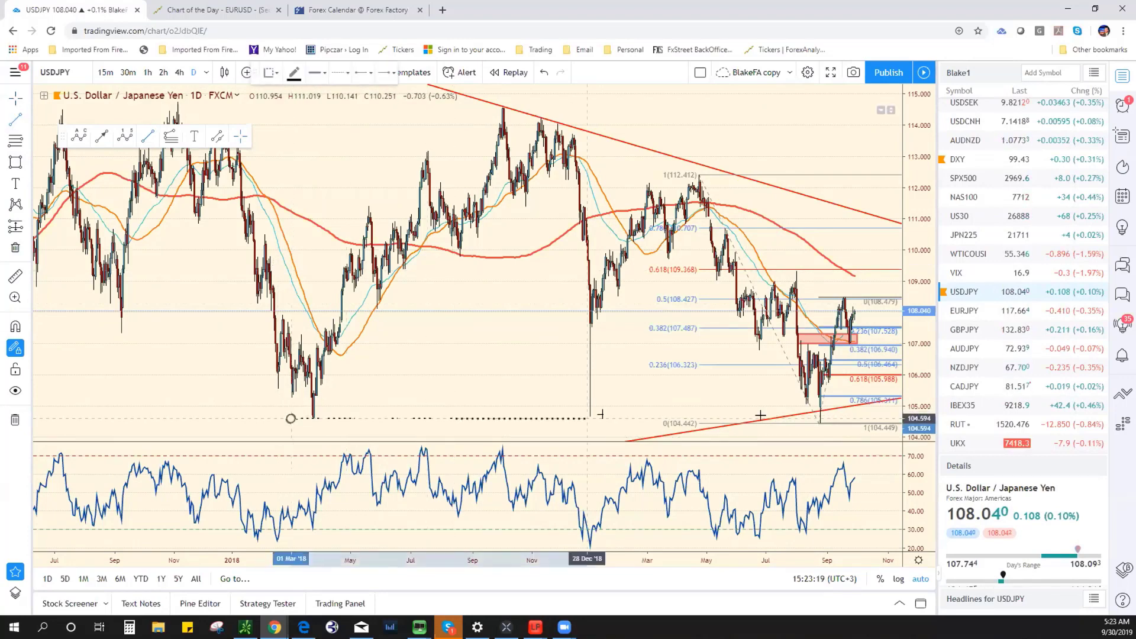
left_click(869, 414)
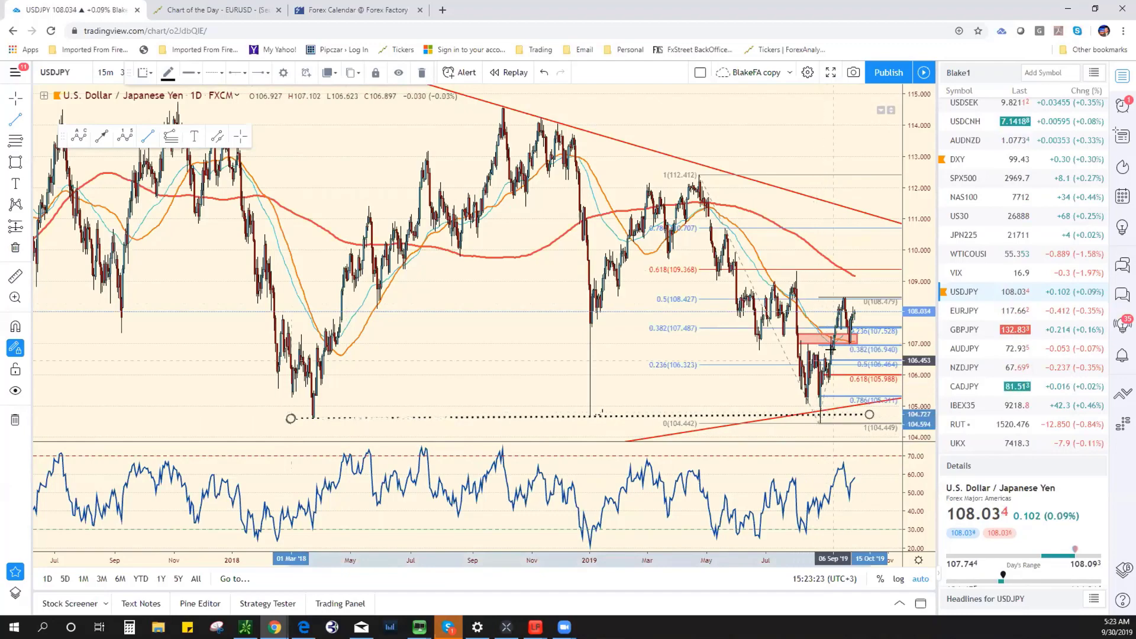
scroll(766, 414, "down", 4)
scroll(764, 418, "up", 3)
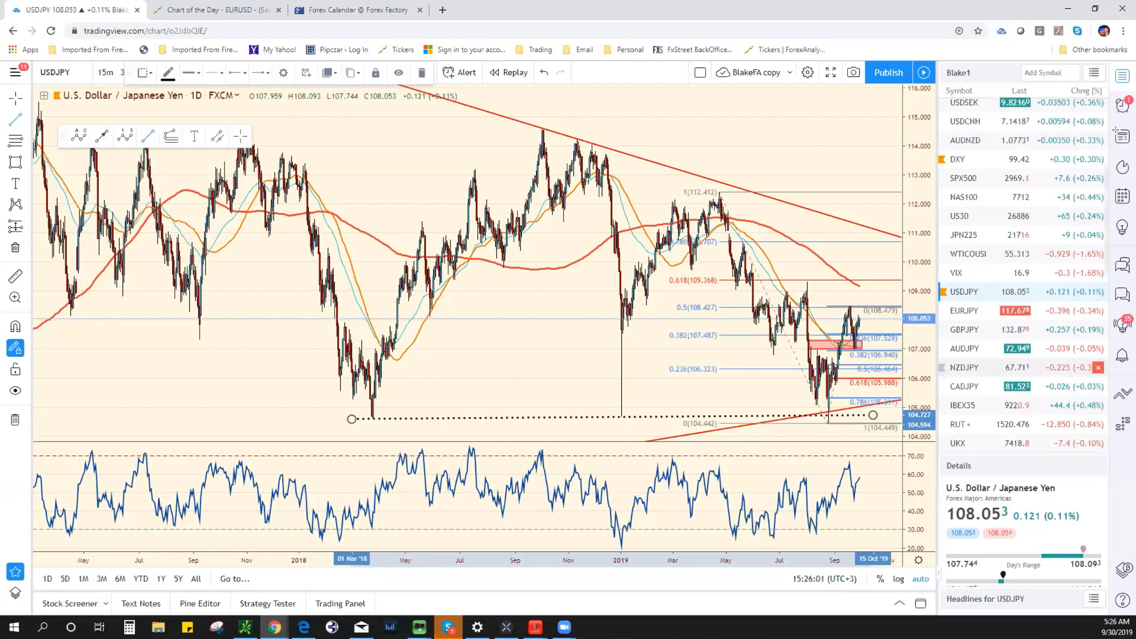
Step: Zoom the daily USDJPY chart in to March 2018–late 2019 and scroll the watchlist to the top
scroll(568, 314, "up", 3)
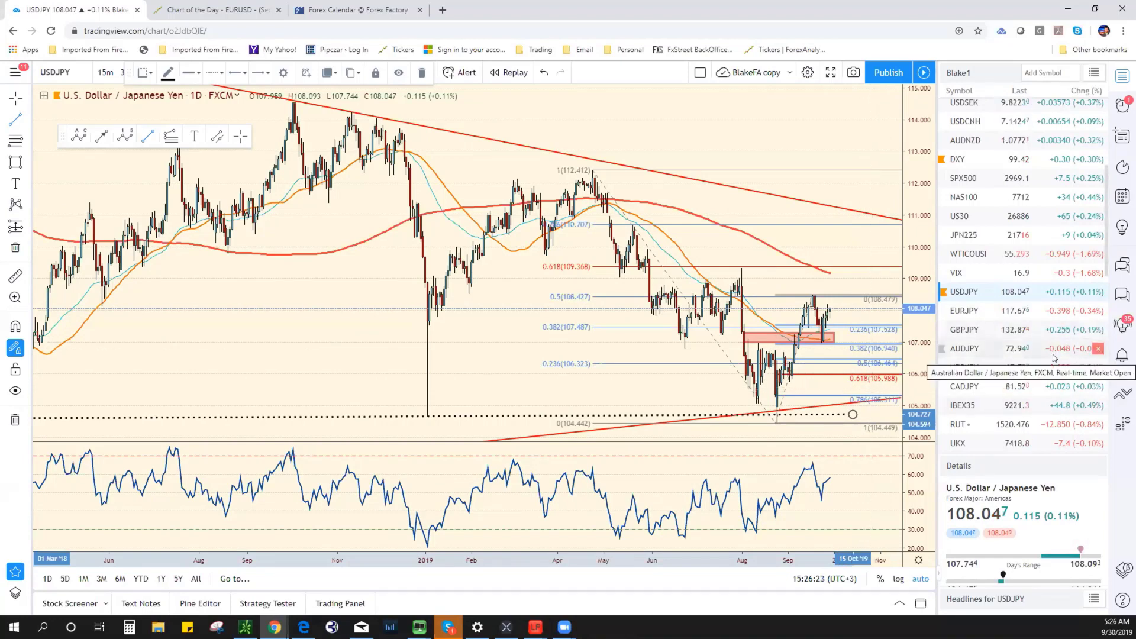
scroll(1043, 217, "up", 3)
scroll(1043, 217, "up", 3)
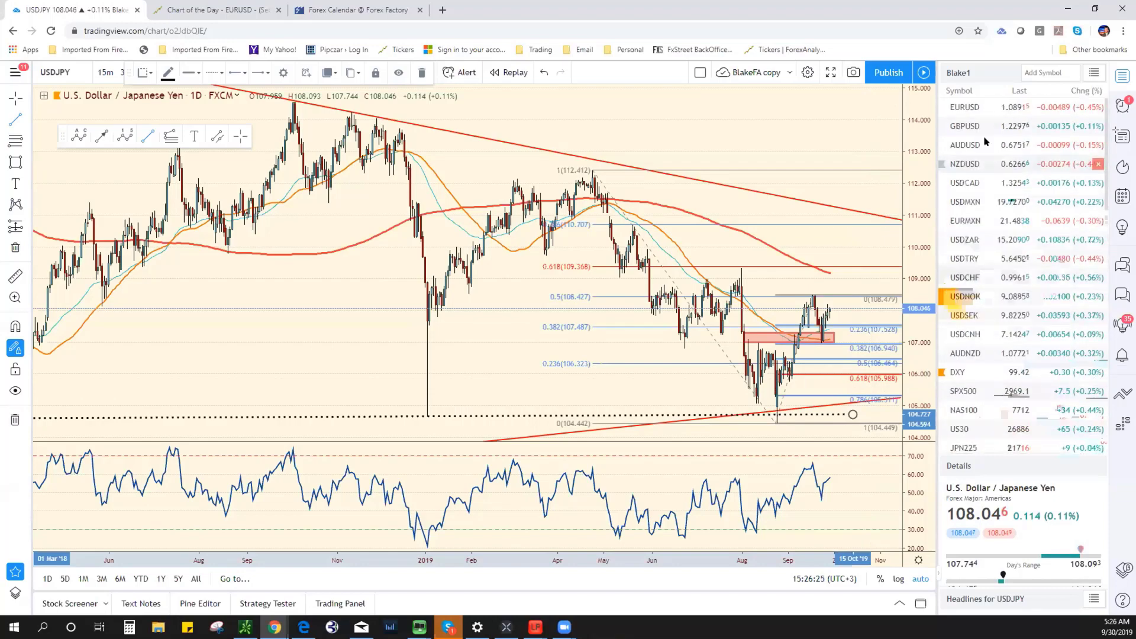
Step: Open EURUSD from the watchlist and switch it to 1-hour candles
left_click(964, 107)
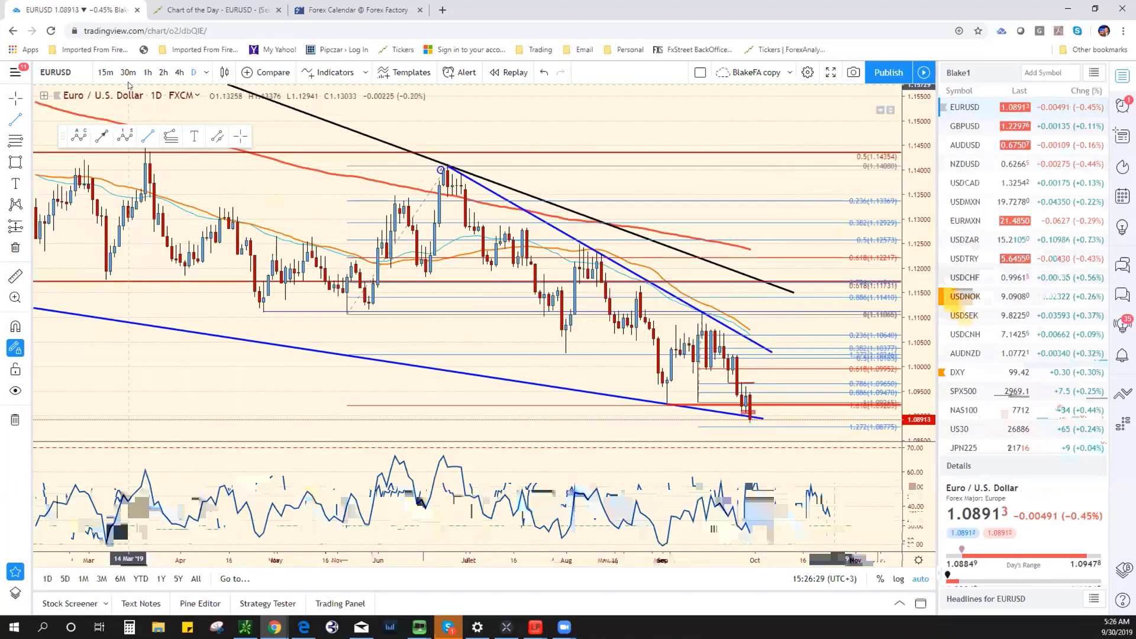
left_click(147, 71)
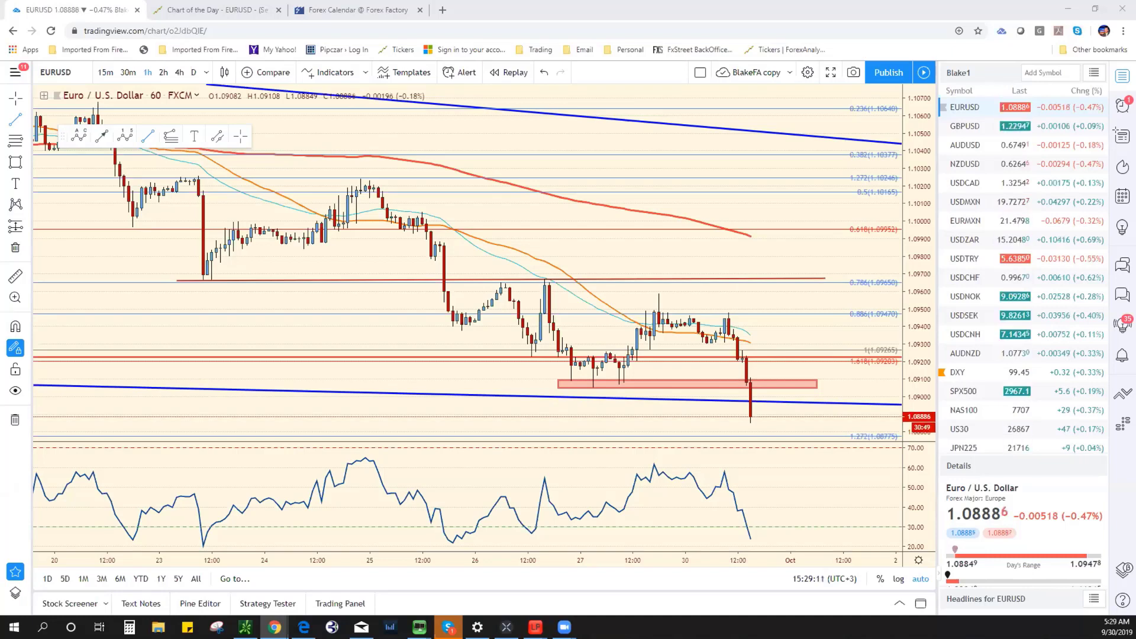
Step: Switch to the ForexAnalytix Chart of the Day tab, then go through the Blog to the home page
left_click(225, 9)
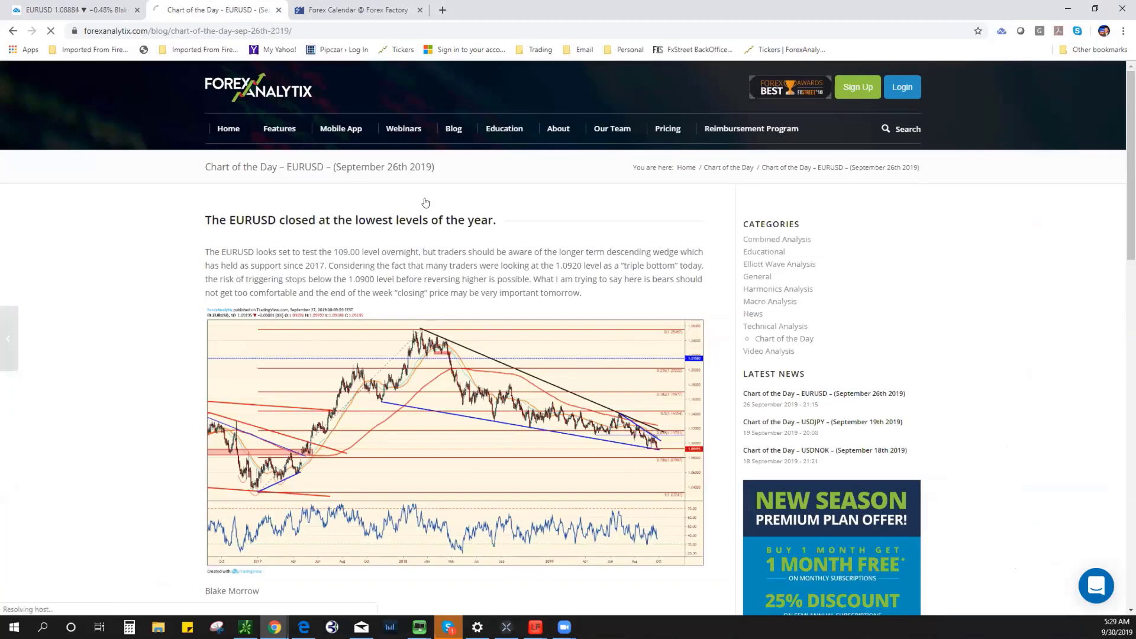
left_click(842, 538)
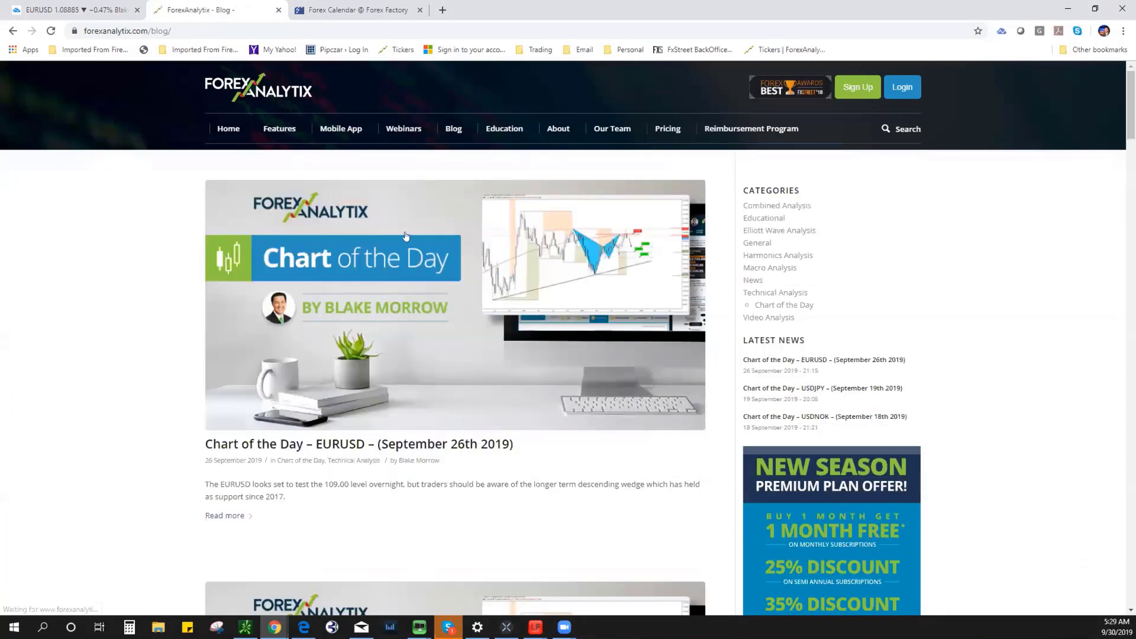
left_click(233, 129)
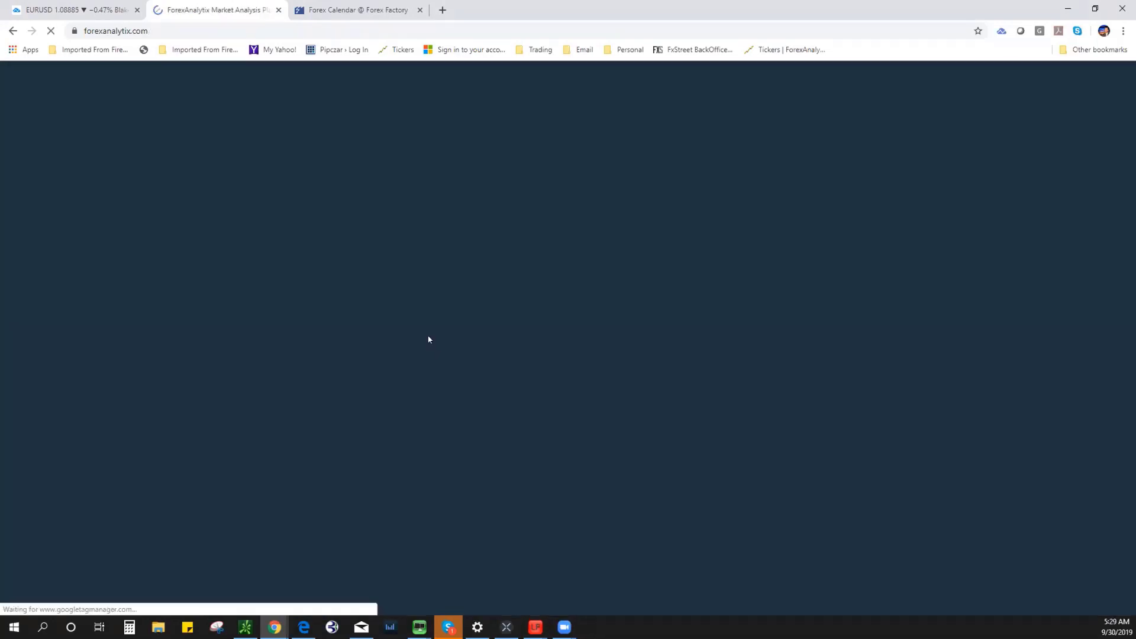
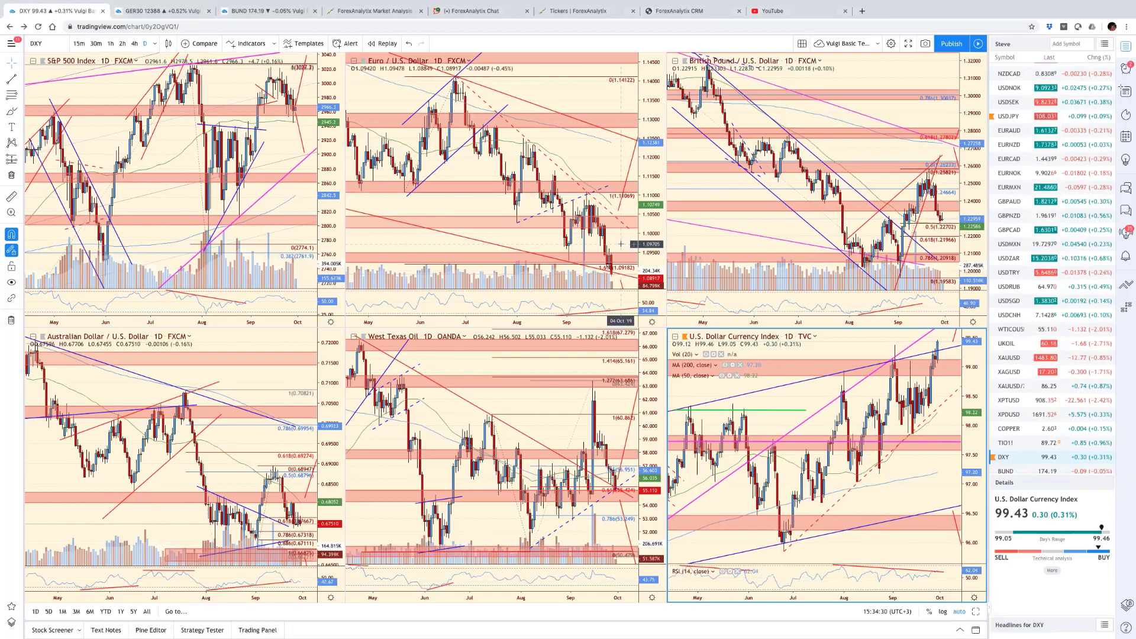
Step: Make the Dollar Index (DXY) chart the active pane, passing through the EUR/USD pane
left_click(608, 271)
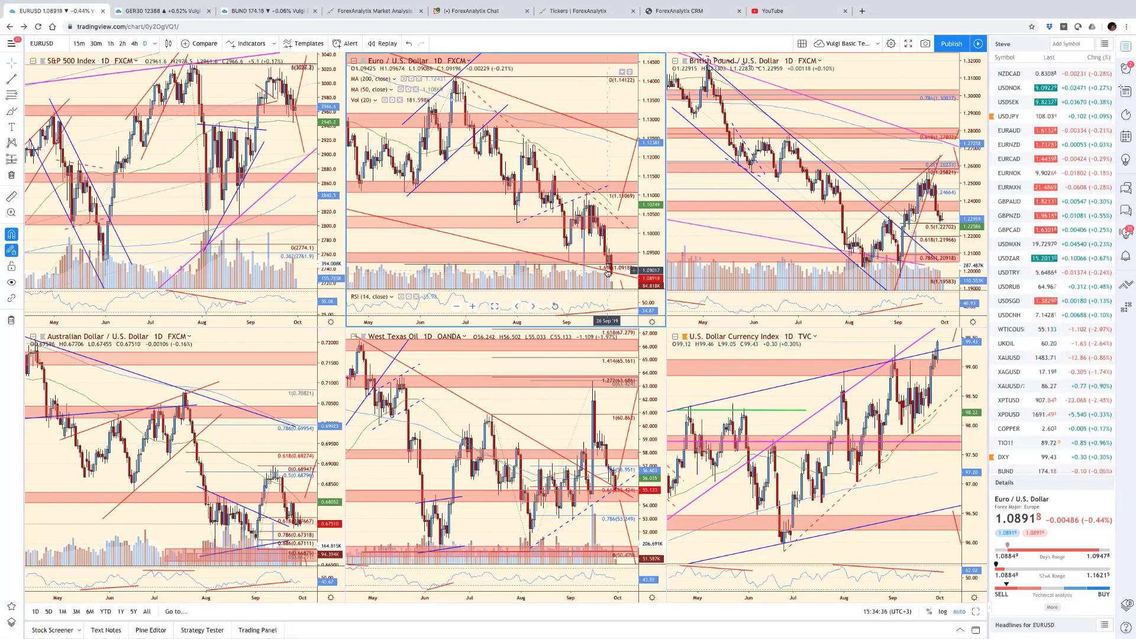
left_click(921, 456)
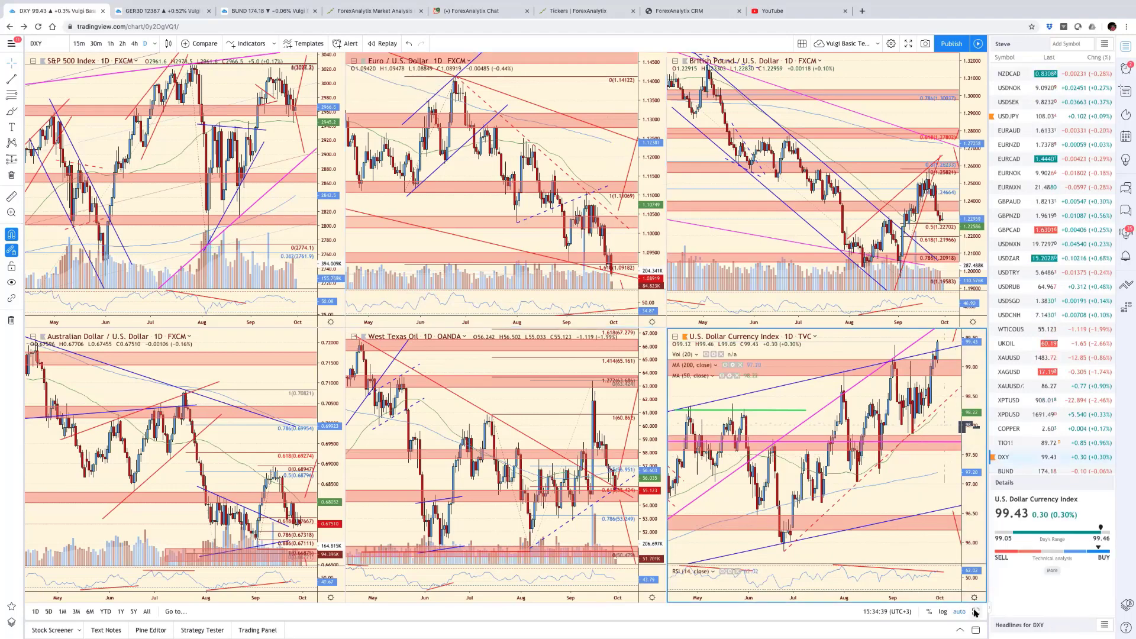
Step: Maximize the Dollar Index chart and zoom out to its history back to 2017
left_click(975, 612)
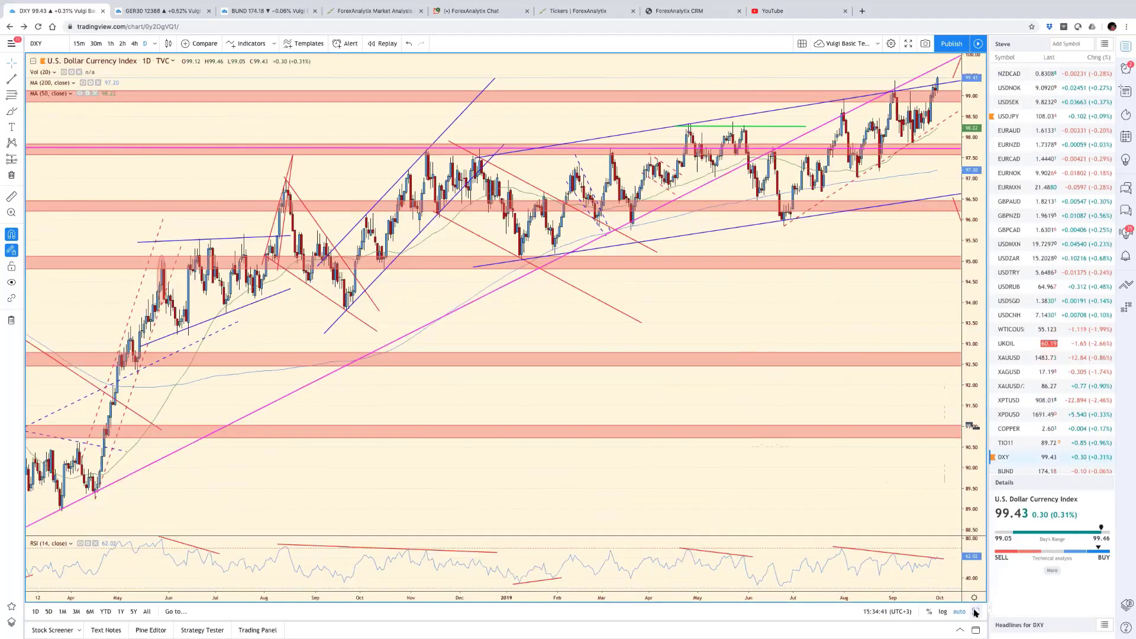
scroll(858, 306, "down", 3)
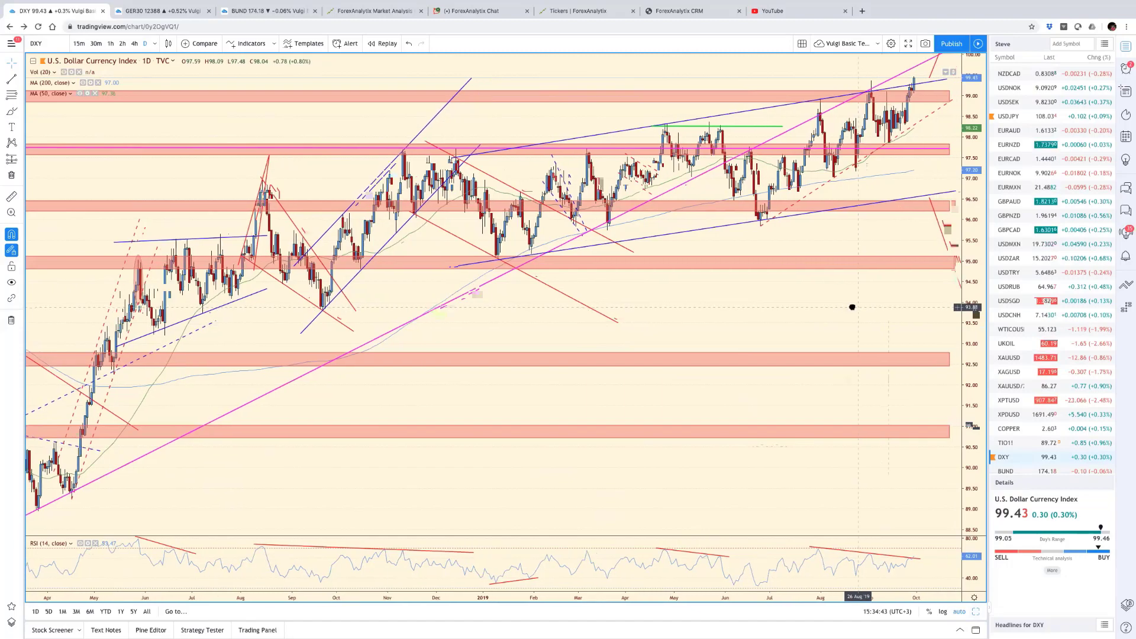
scroll(783, 321, "down", 2)
scroll(784, 321, "down", 5)
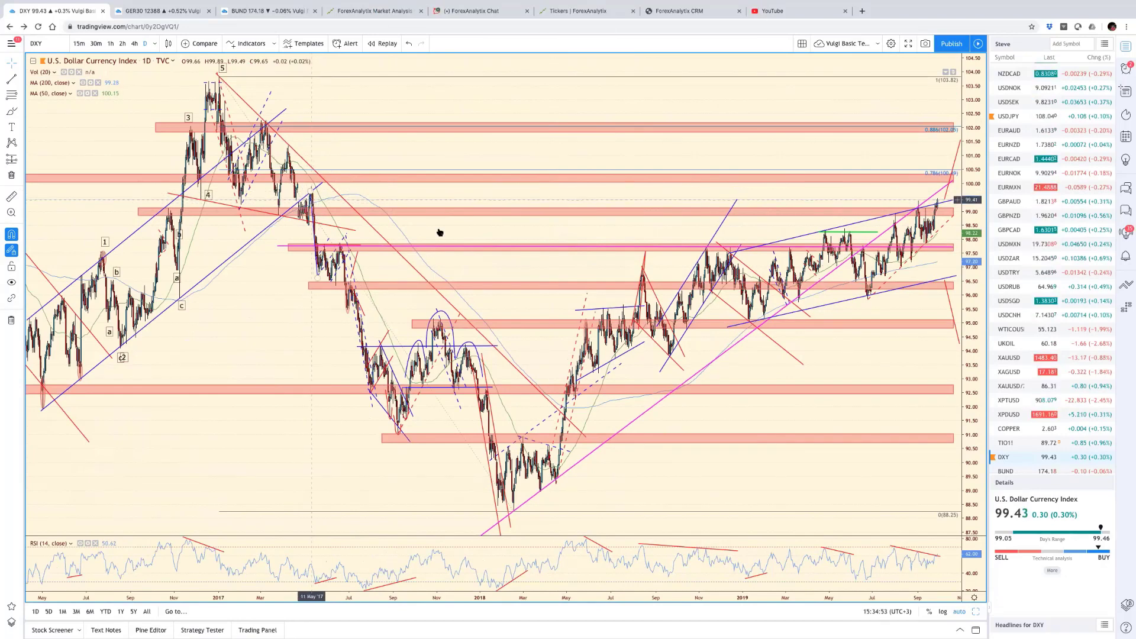
Step: Zoom the Dollar Index chart back in and shift it slightly toward earlier bars
scroll(888, 268, "right", 5)
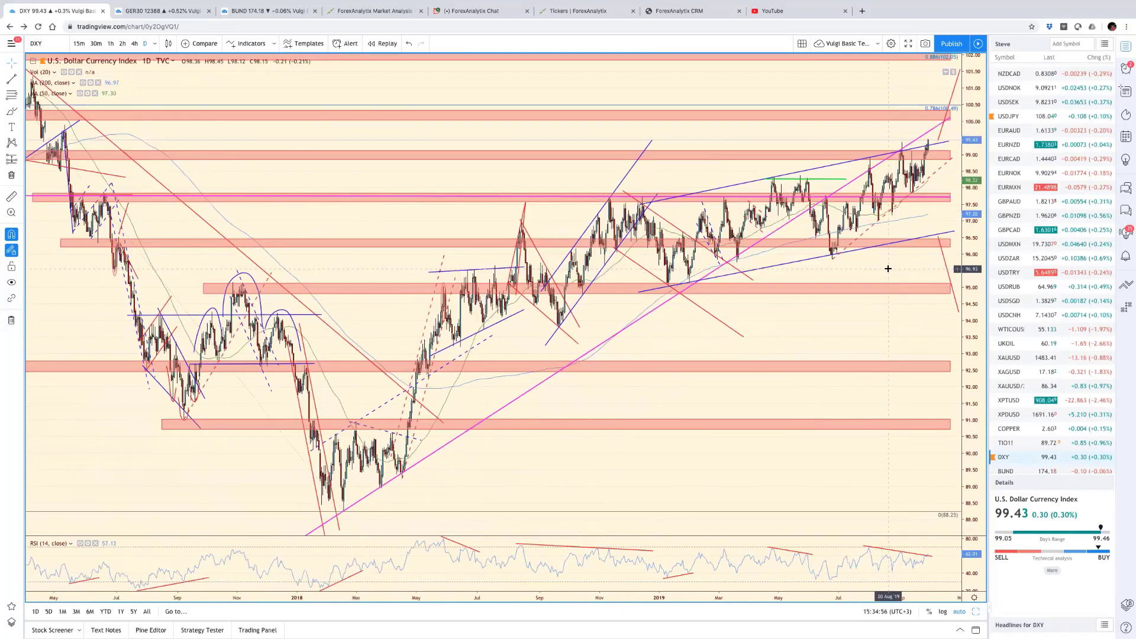
scroll(887, 269, "up", 3)
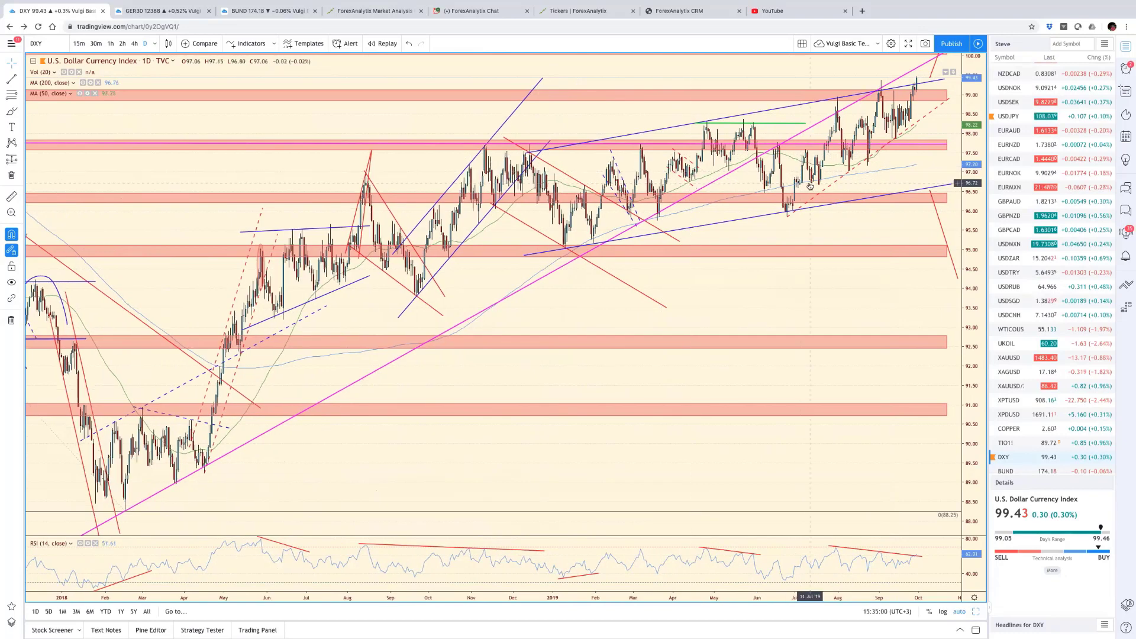
scroll(809, 186, "up", 3)
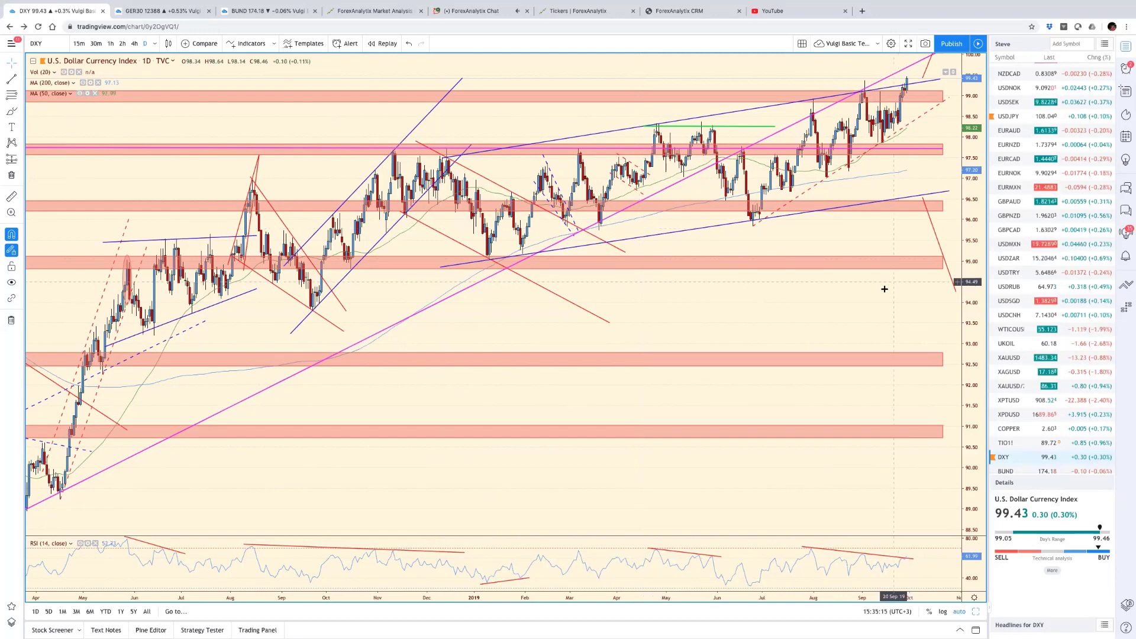
left_click_drag(915, 289, 920, 289)
scroll(920, 289, "left", 5)
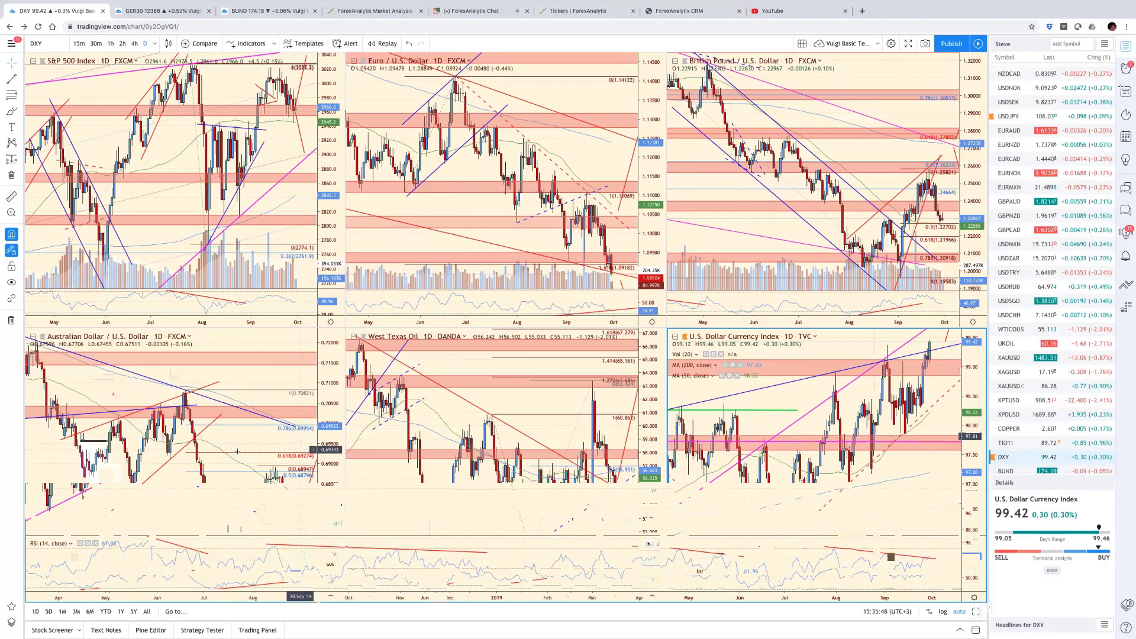
Step: Maximize the GBP/USD chart and pan back to its earlier price history
left_click(282, 446)
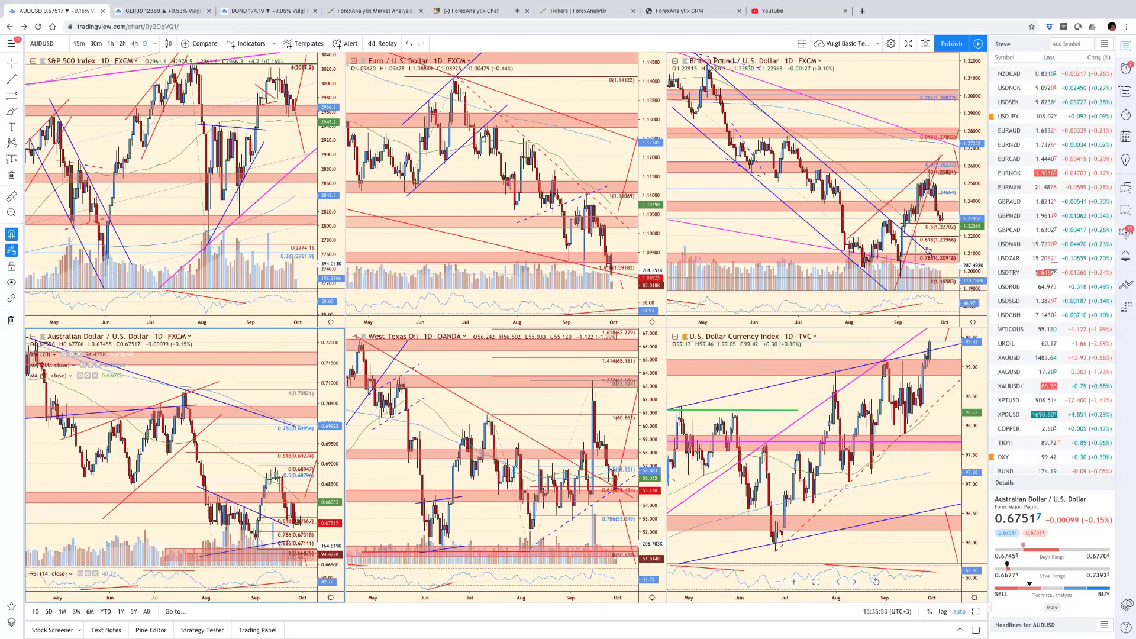
left_click(892, 182)
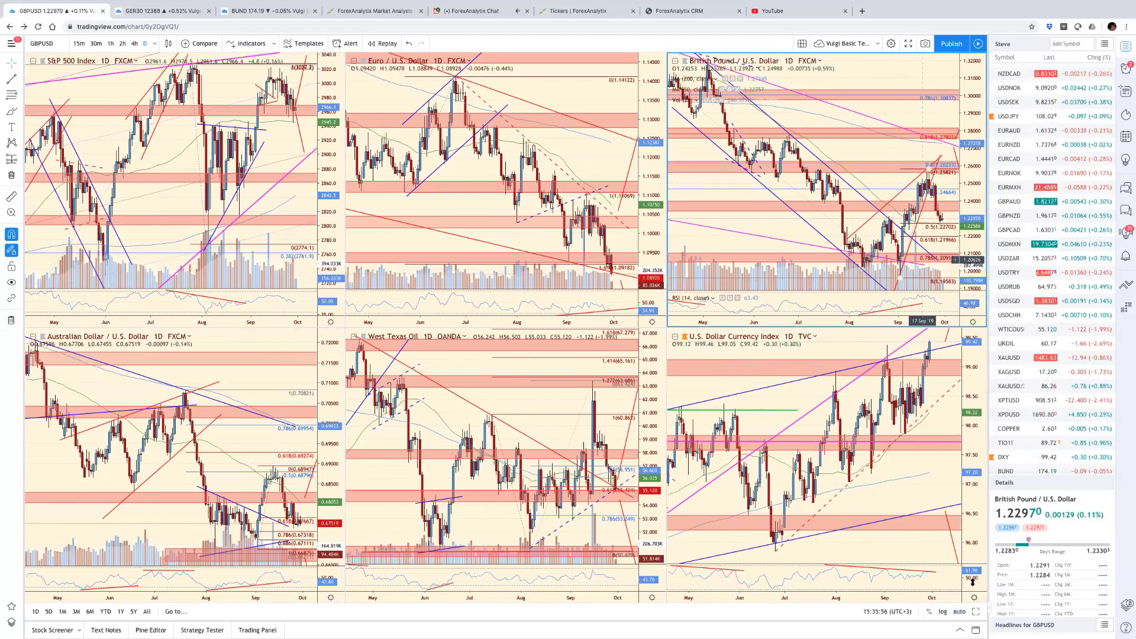
left_click(976, 613)
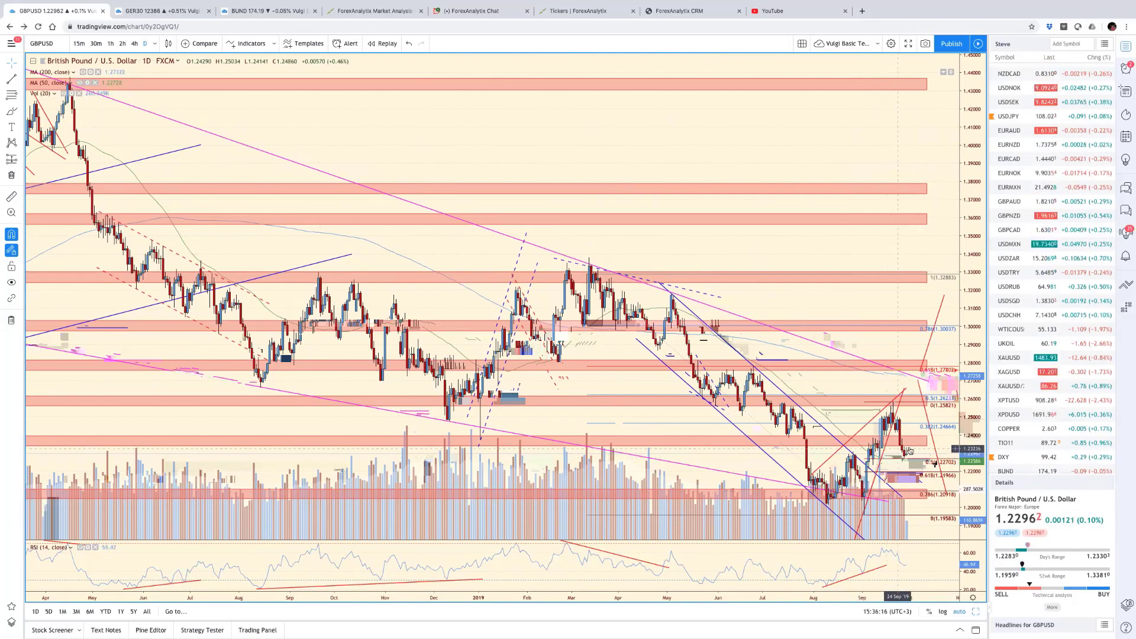
left_click_drag(930, 450, 957, 453)
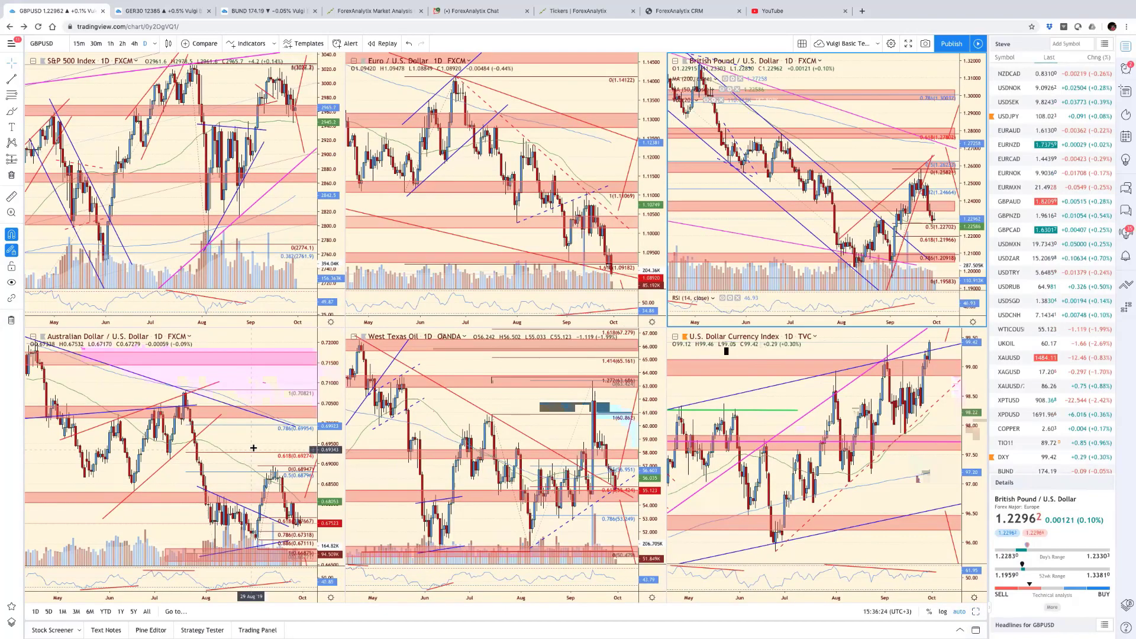
Step: Bring the AUD/USD chart up alone, full-size, with Alt+Enter
left_click(251, 450)
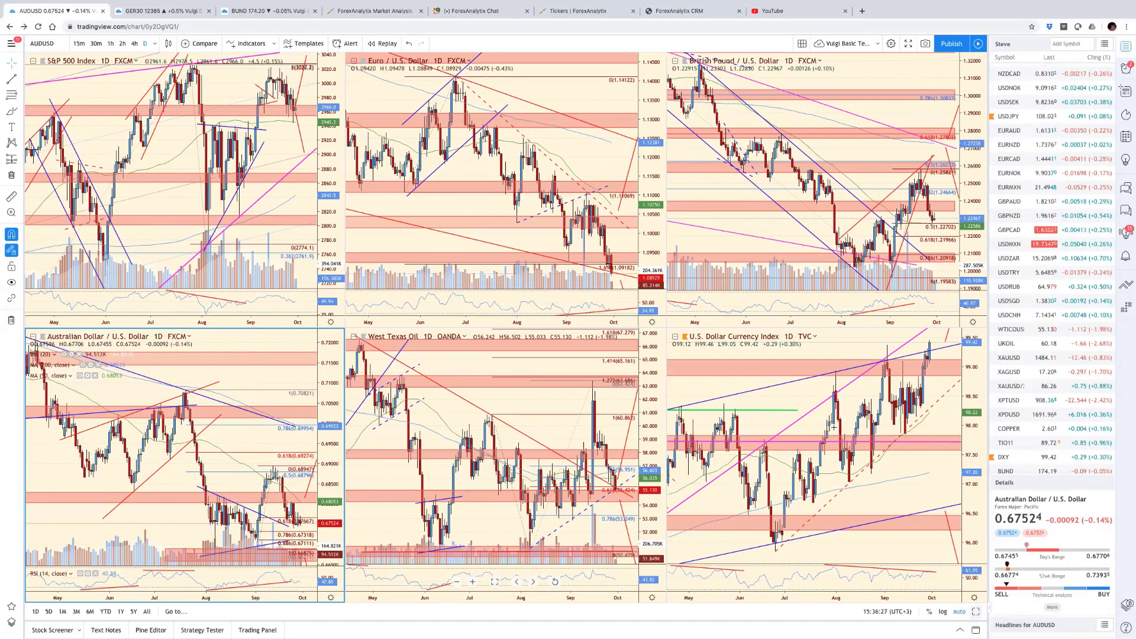
key("alt+Return")
scroll(852, 438, "down", 3)
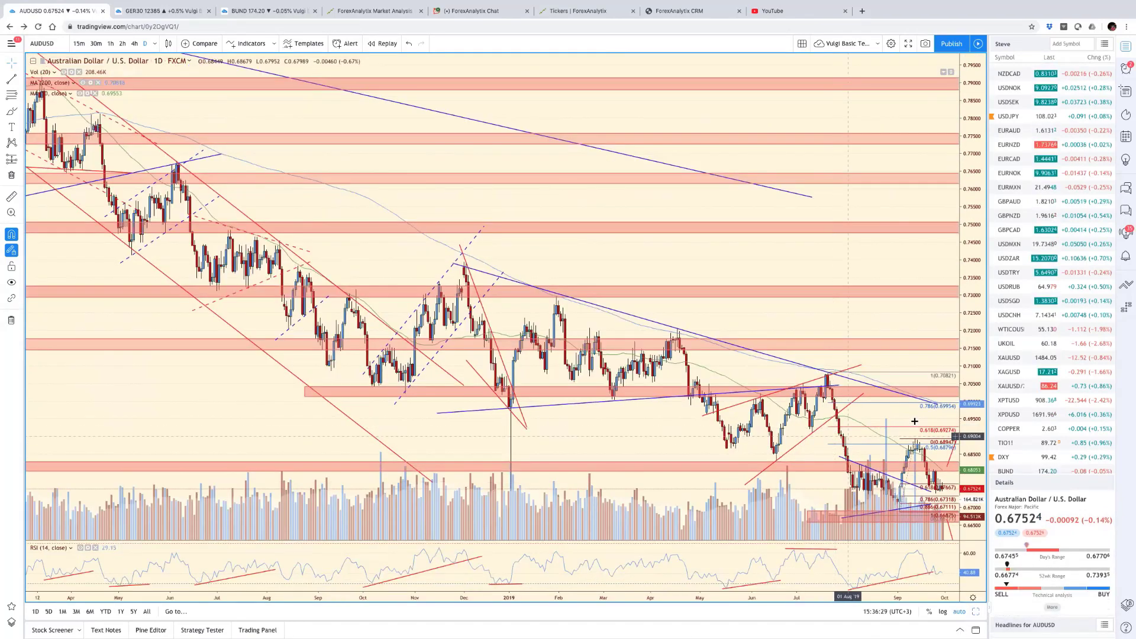
Step: Load AUDNZD from the watchlist into the full-size chart
left_click_drag(914, 421, 881, 420)
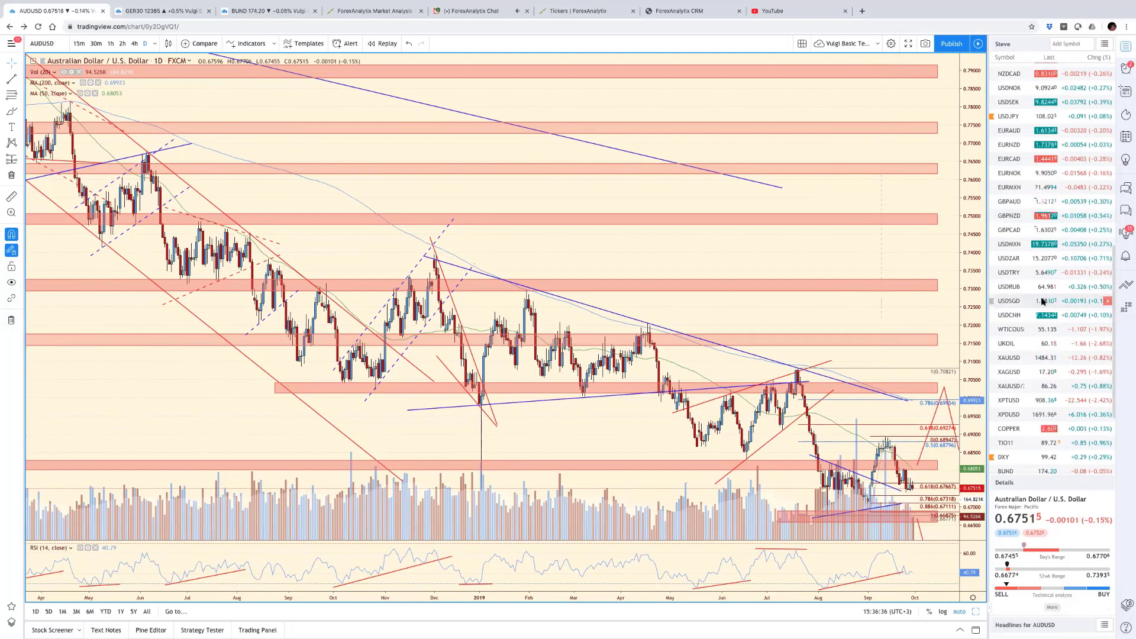
scroll(1021, 172, "up", 3)
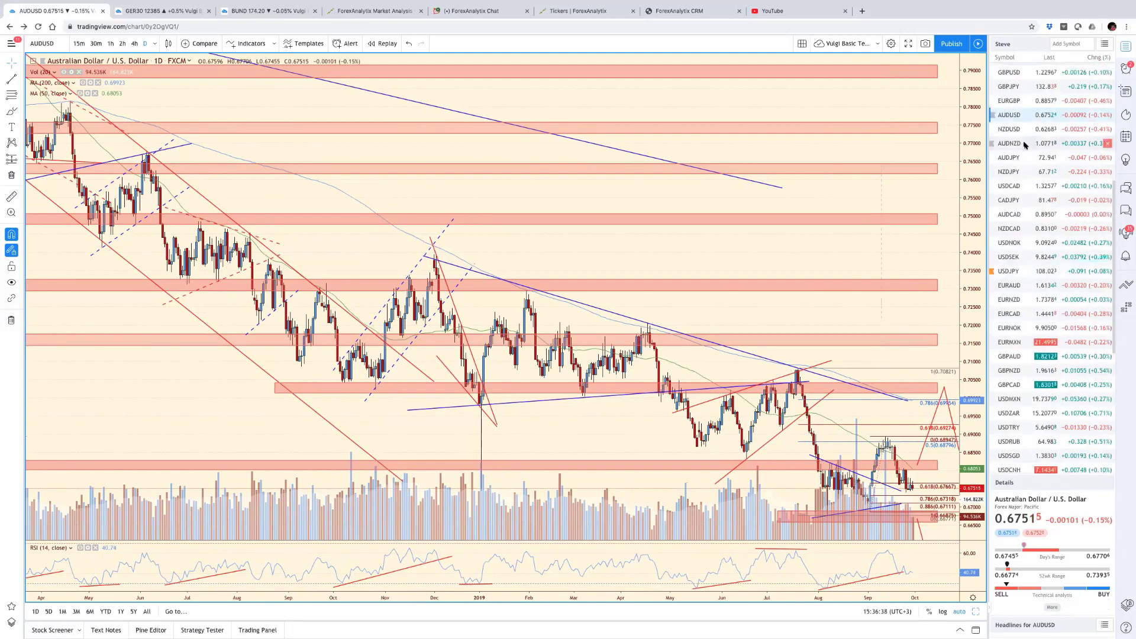
left_click(1026, 145)
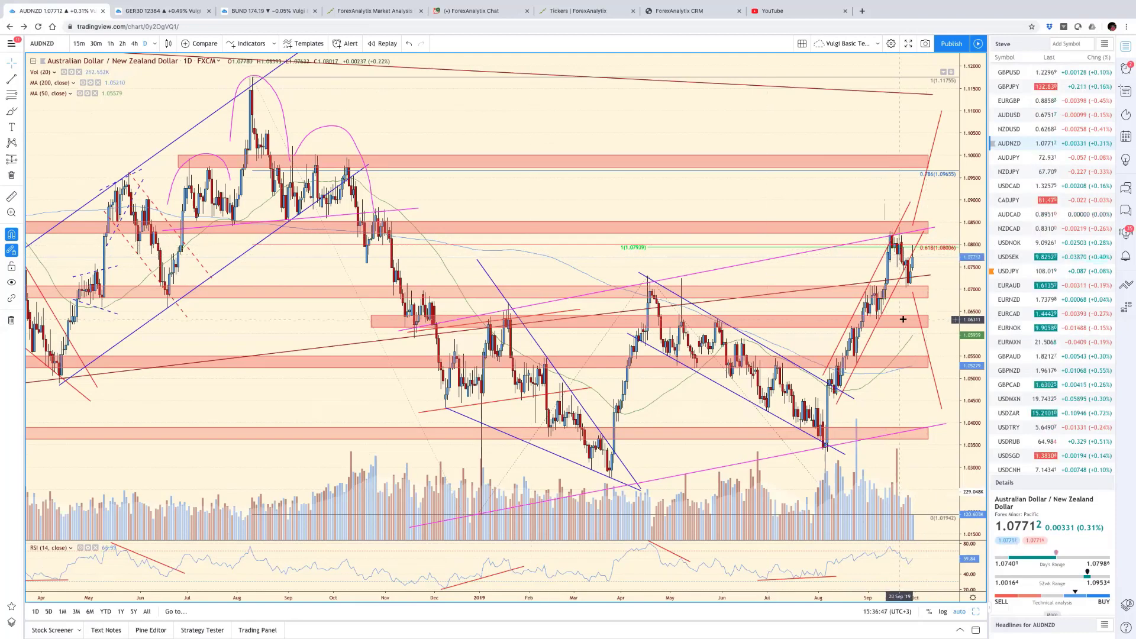
Step: Raise the red projected path beside the latest AUD/NZD candles and adjust its upper end
left_click_drag(914, 293, 923, 278)
left_click_drag(940, 372, 935, 342)
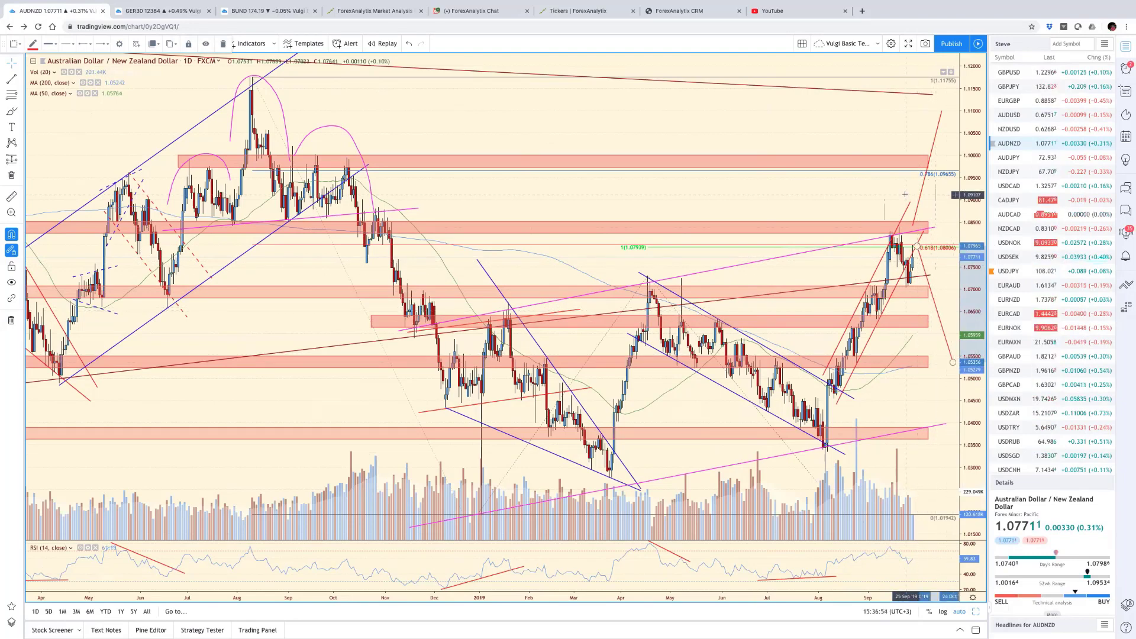
left_click(824, 185)
scroll(885, 183, "right", 2)
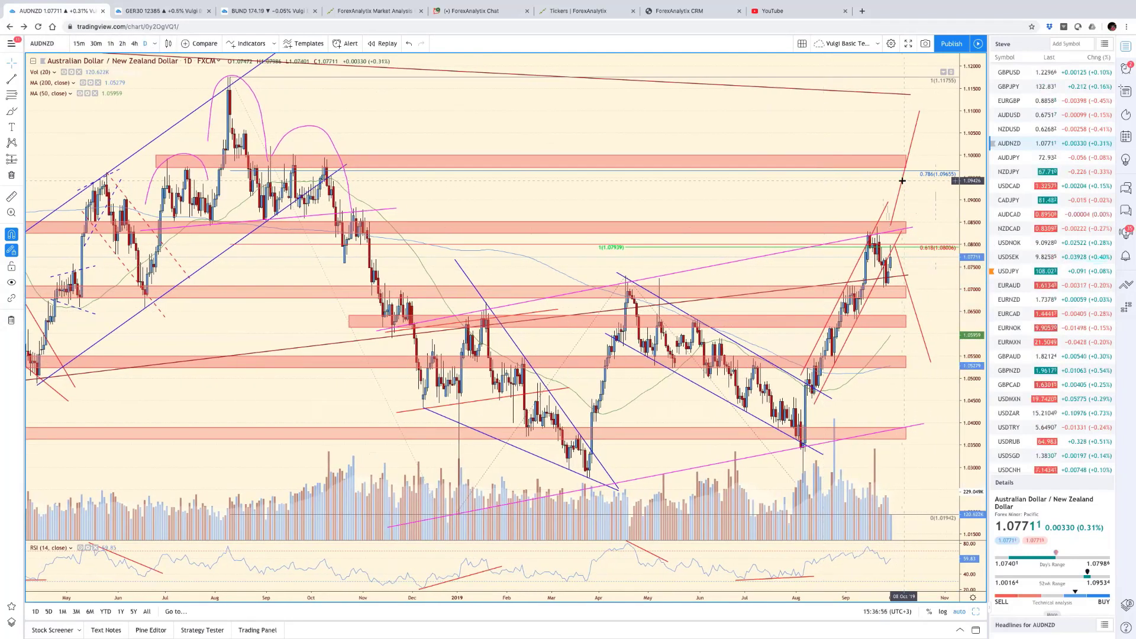
left_click_drag(905, 185, 905, 186)
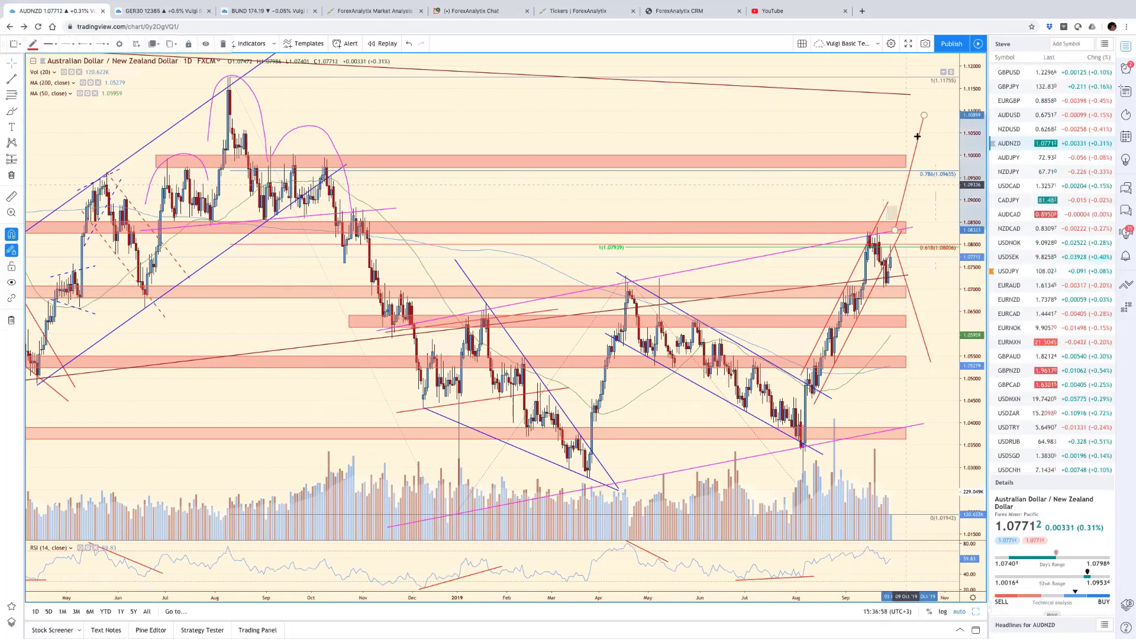
left_click_drag(927, 118, 934, 120)
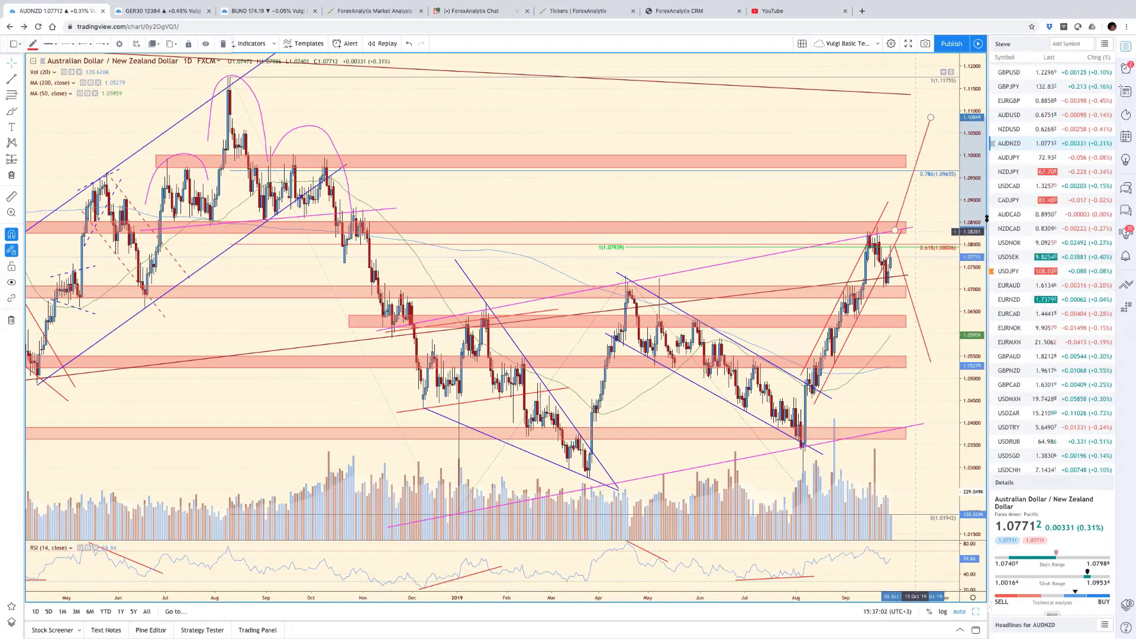
Step: Switch the chart to AUDUSD, then to NZDUSD from the watchlist
left_click(1025, 120)
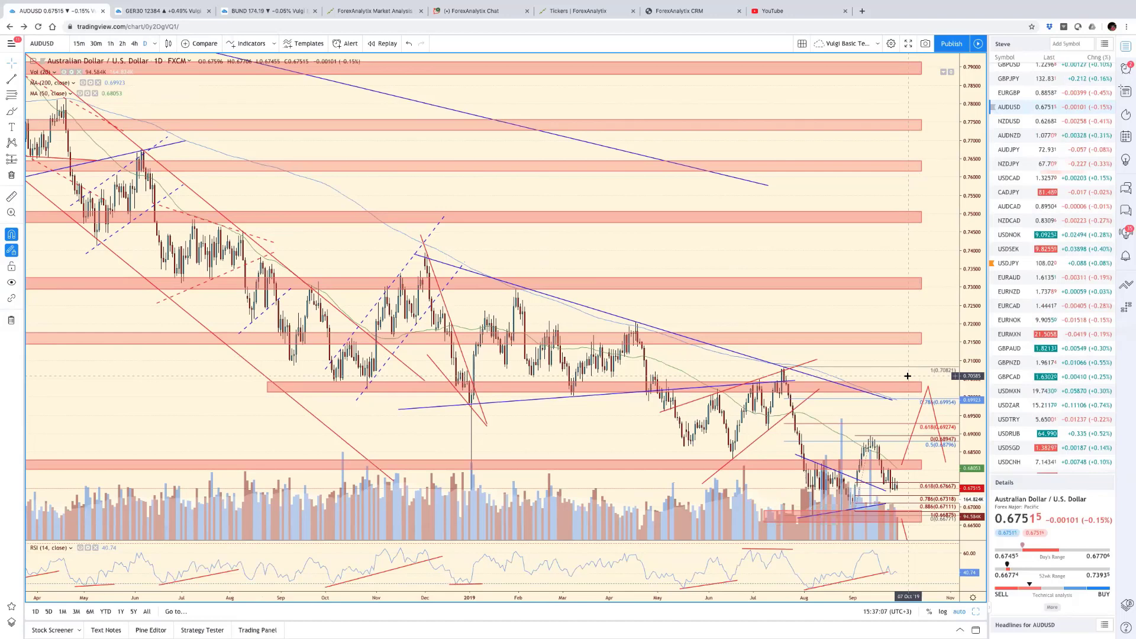
scroll(906, 376, "up", 1)
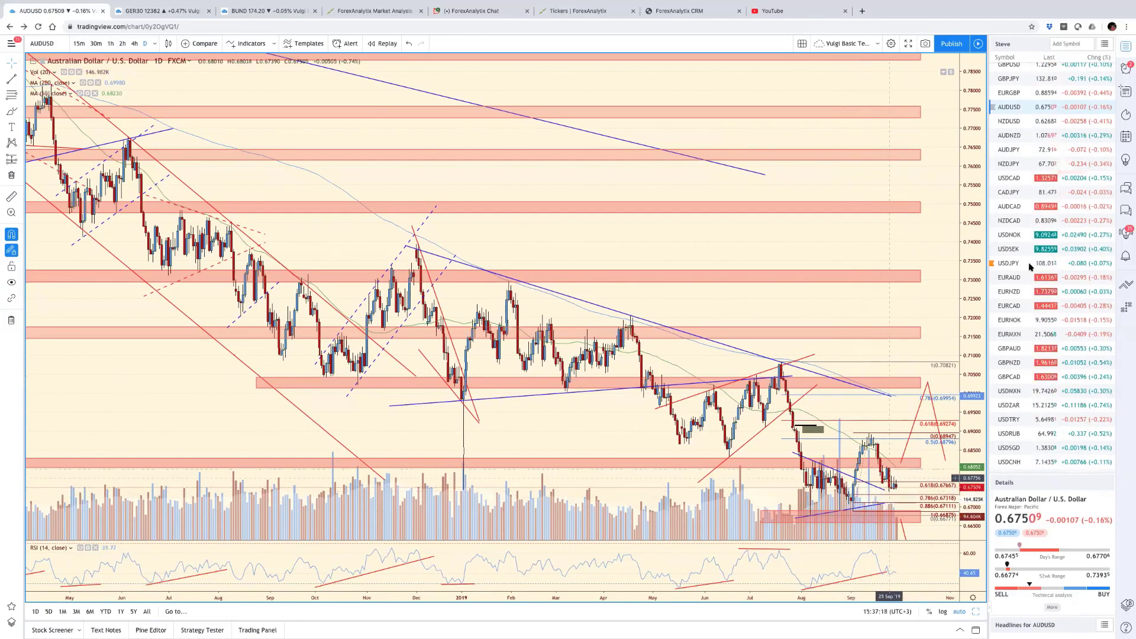
left_click(1009, 121)
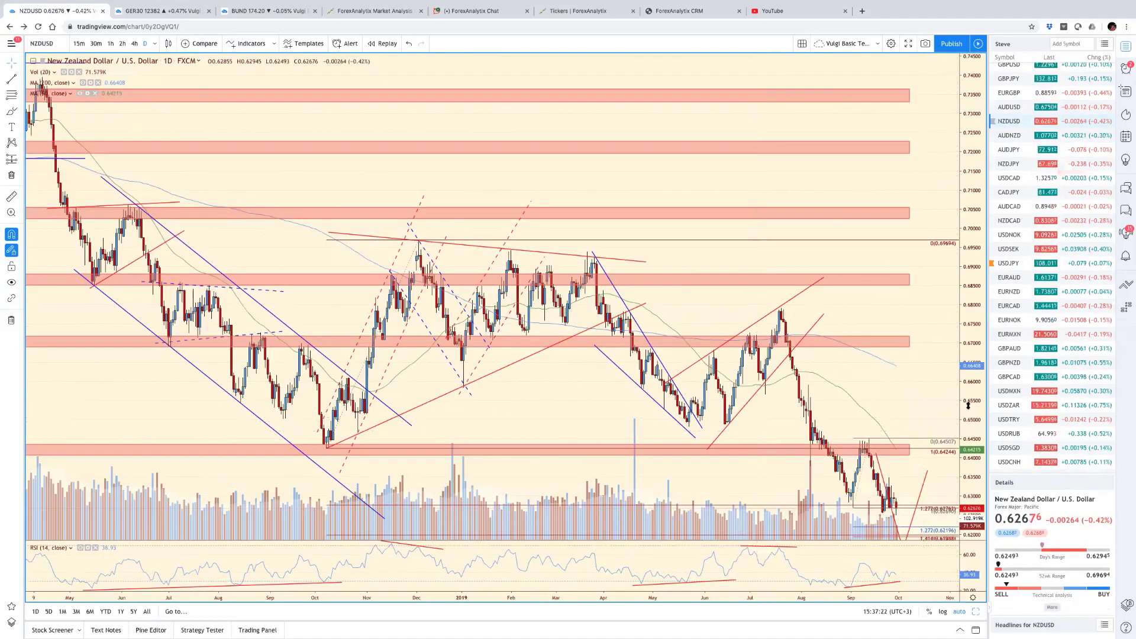
Step: Widen the NZD/USD price scale and zoom out over its multi-year history, then back in
left_click_drag(959, 417, 958, 456)
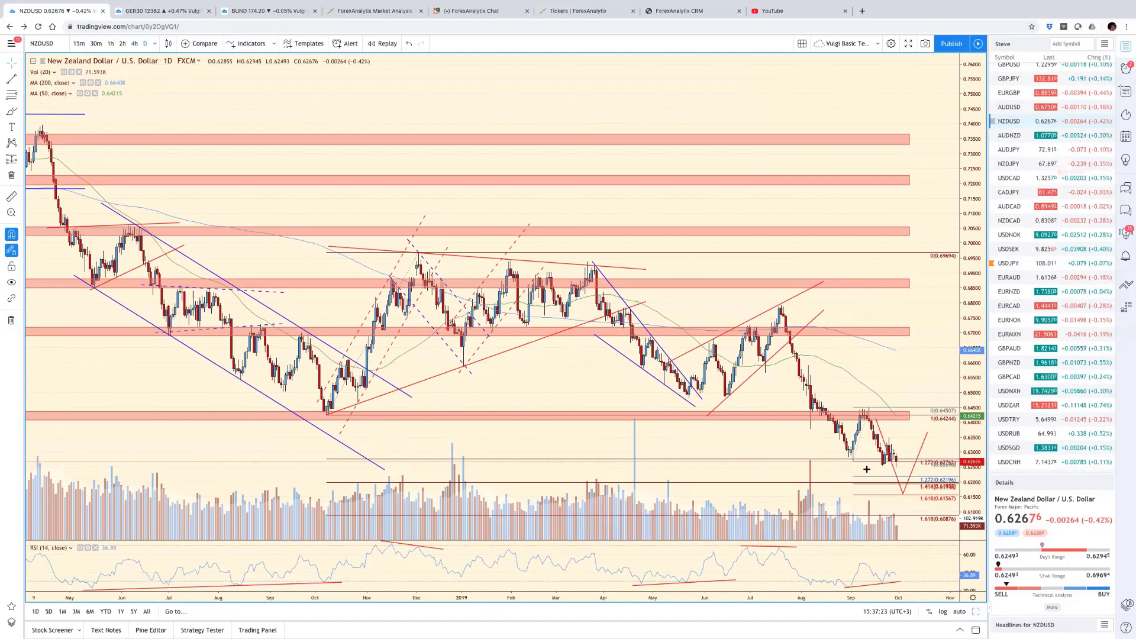
scroll(563, 443, "down", 2)
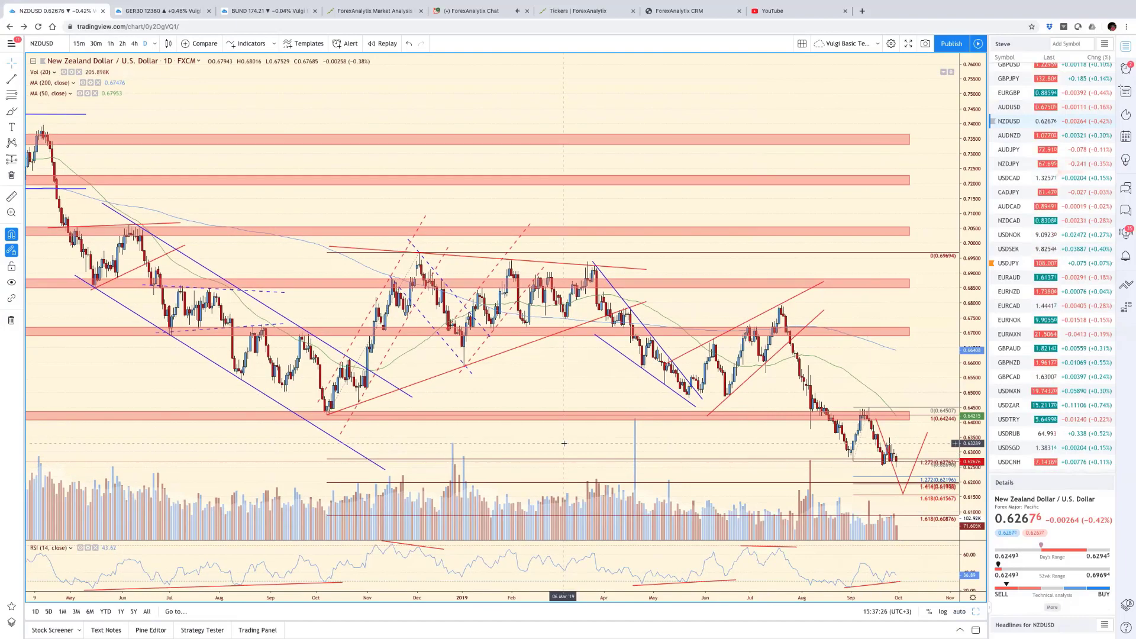
scroll(564, 444, "down", 1)
scroll(432, 459, "down", 4)
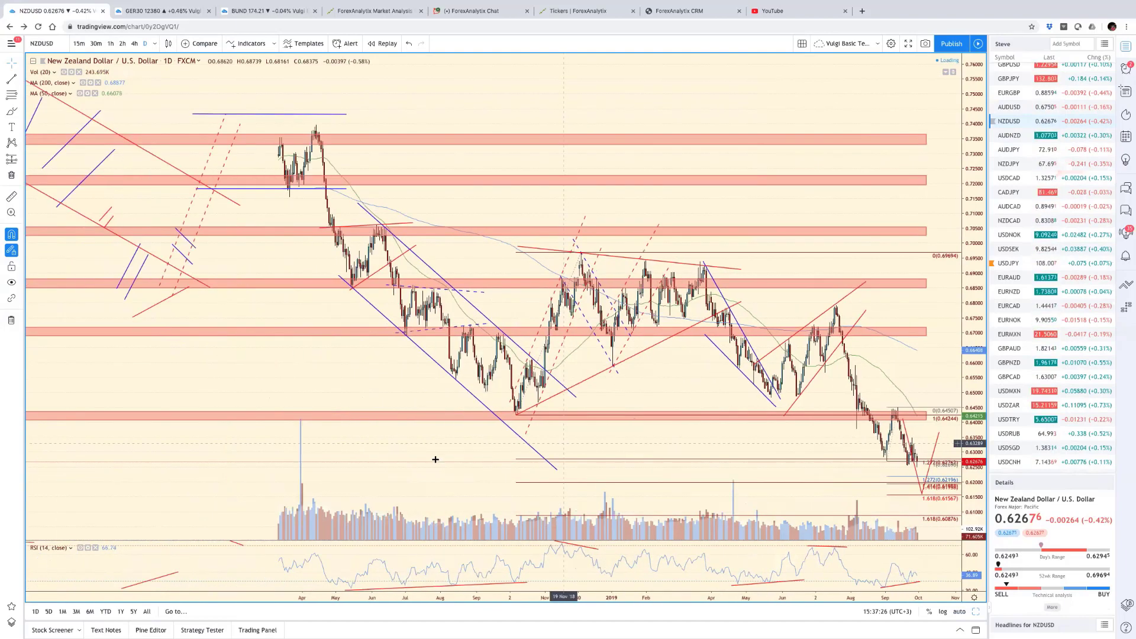
scroll(430, 458, "down", 4)
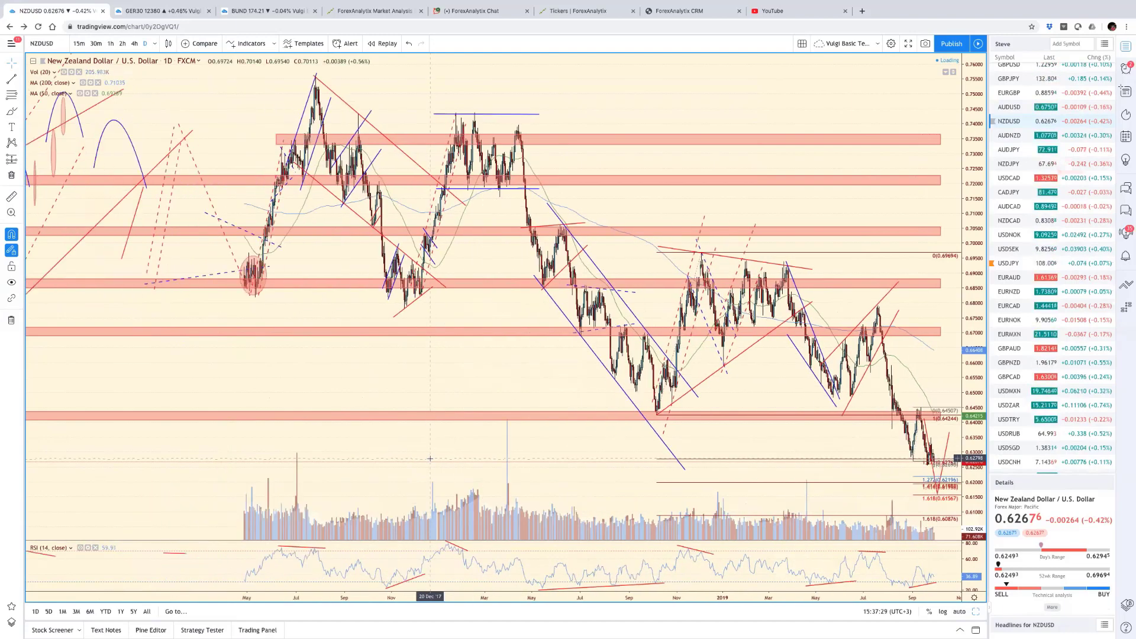
scroll(275, 456, "down", 2)
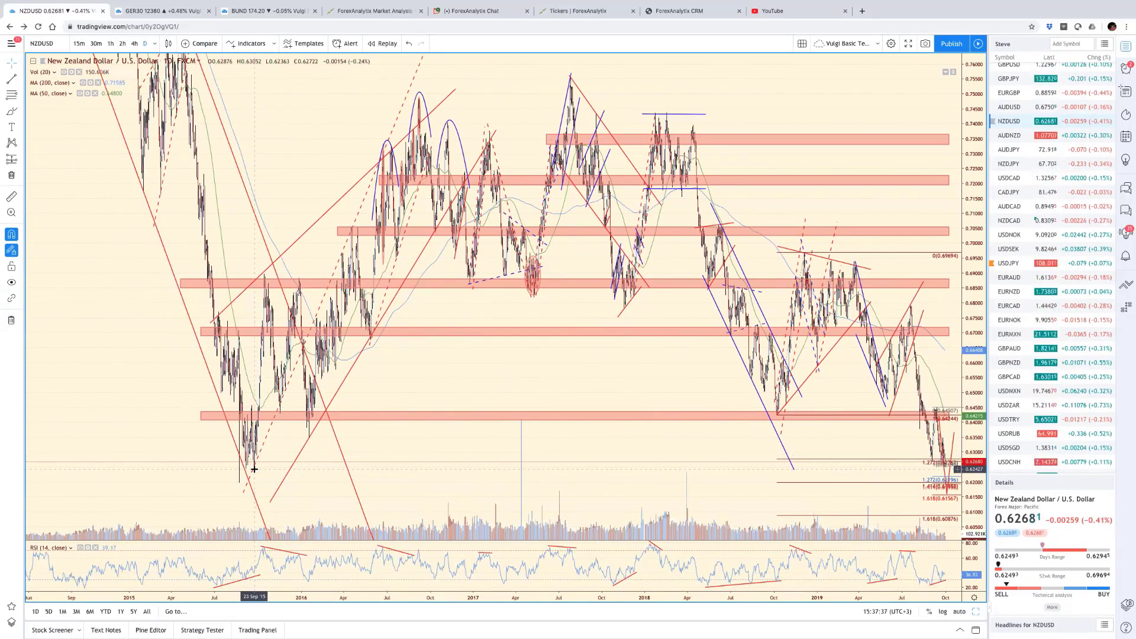
scroll(581, 468, "up", 2)
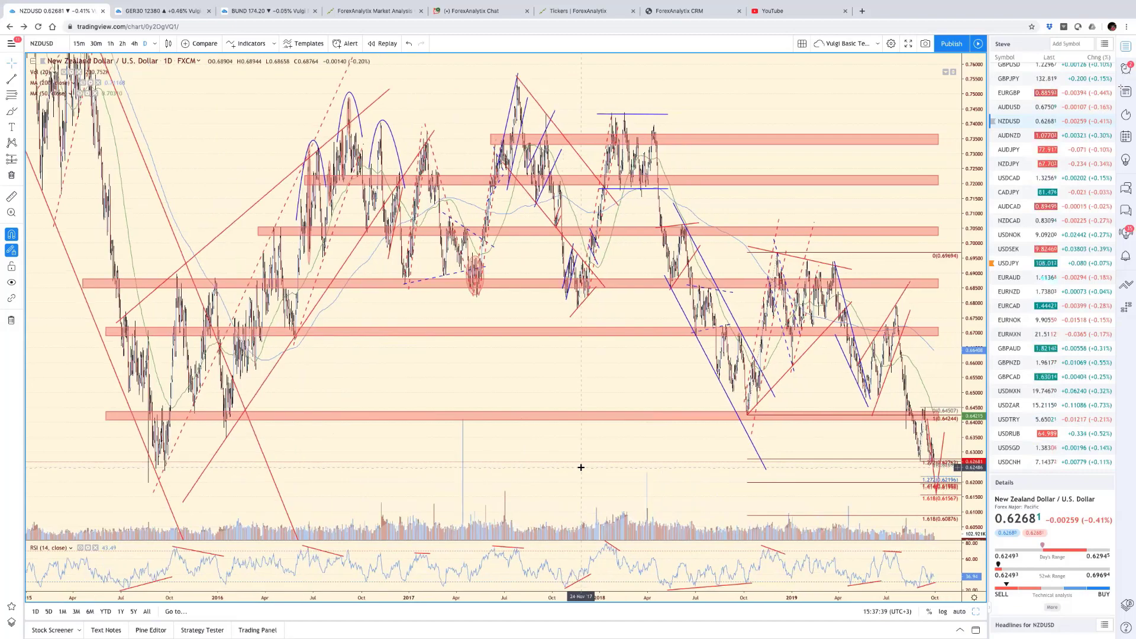
scroll(581, 468, "up", 3)
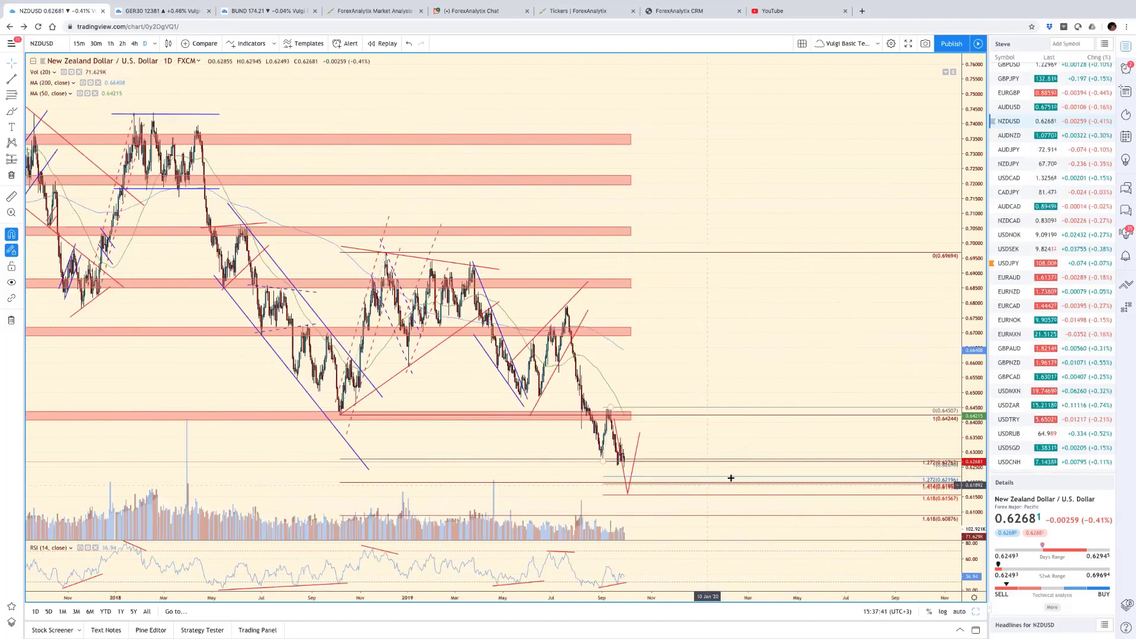
scroll(657, 462, "up", 3)
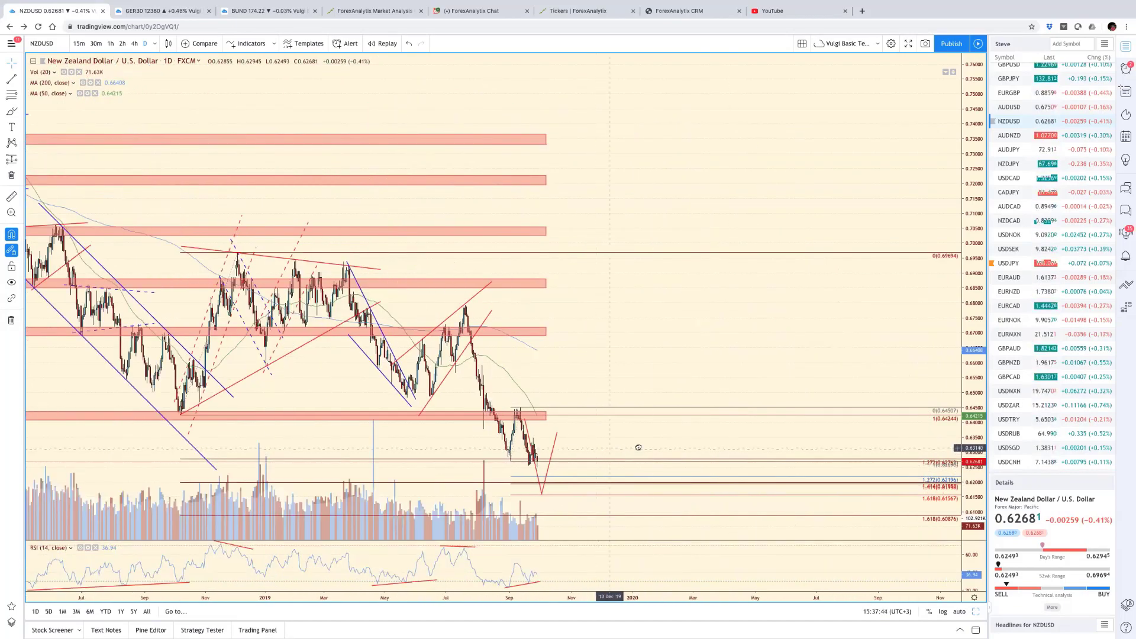
Step: Frame roughly the last eighteen months and auto-fit the price scale to the visible bars
left_click_drag(671, 447, 861, 455)
scroll(861, 455, "up", 2)
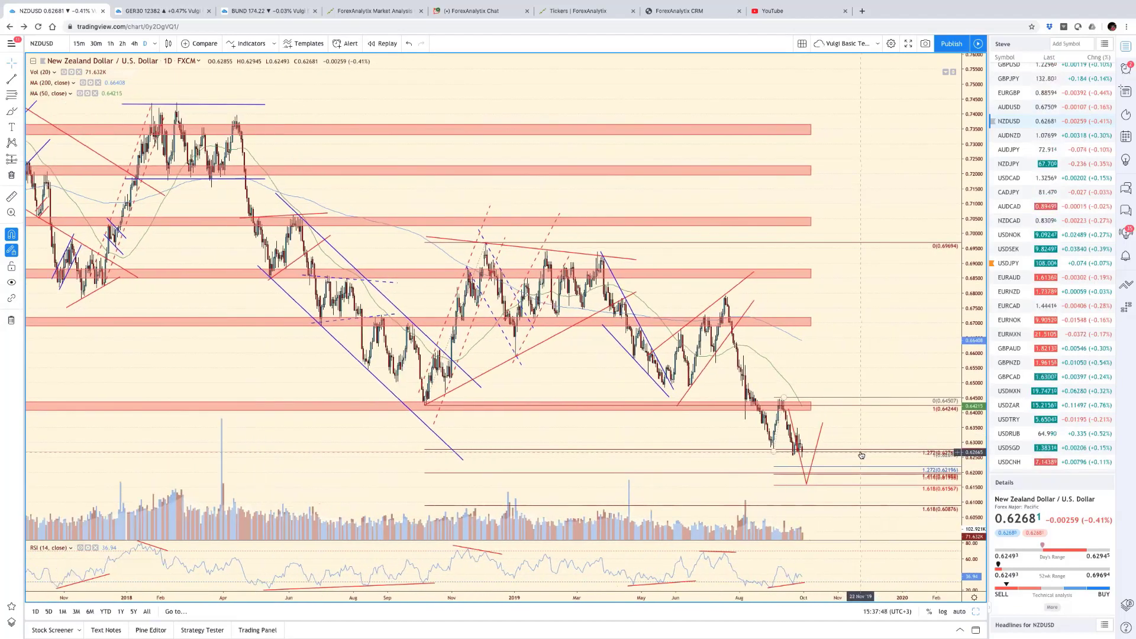
scroll(861, 454, "up", 4)
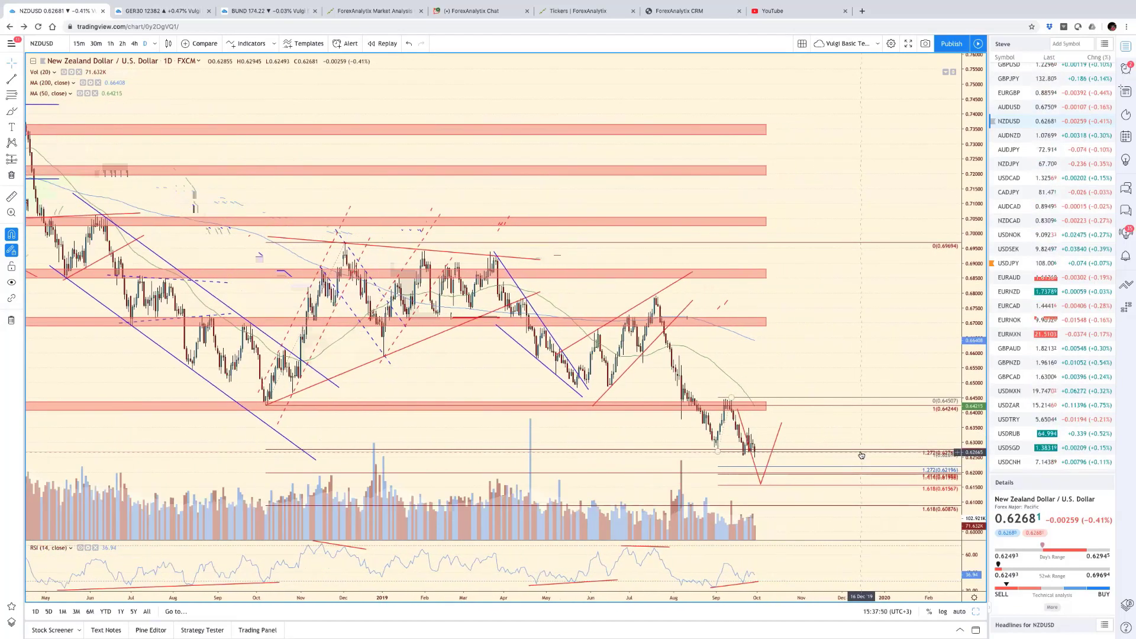
scroll(862, 455, "up", 4)
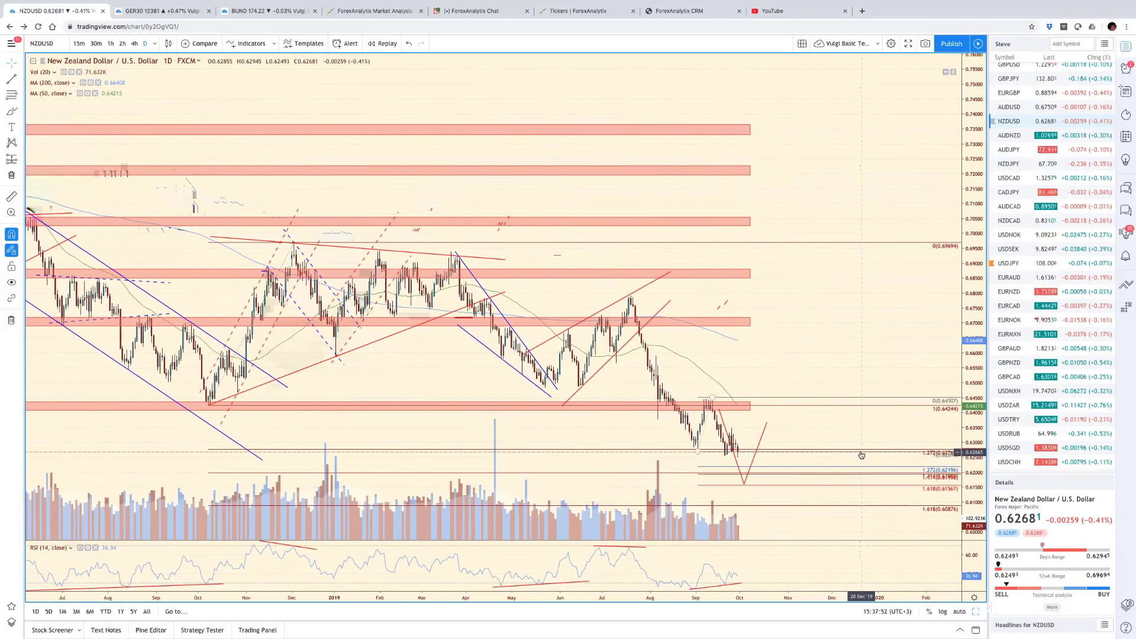
scroll(861, 455, "up", 3)
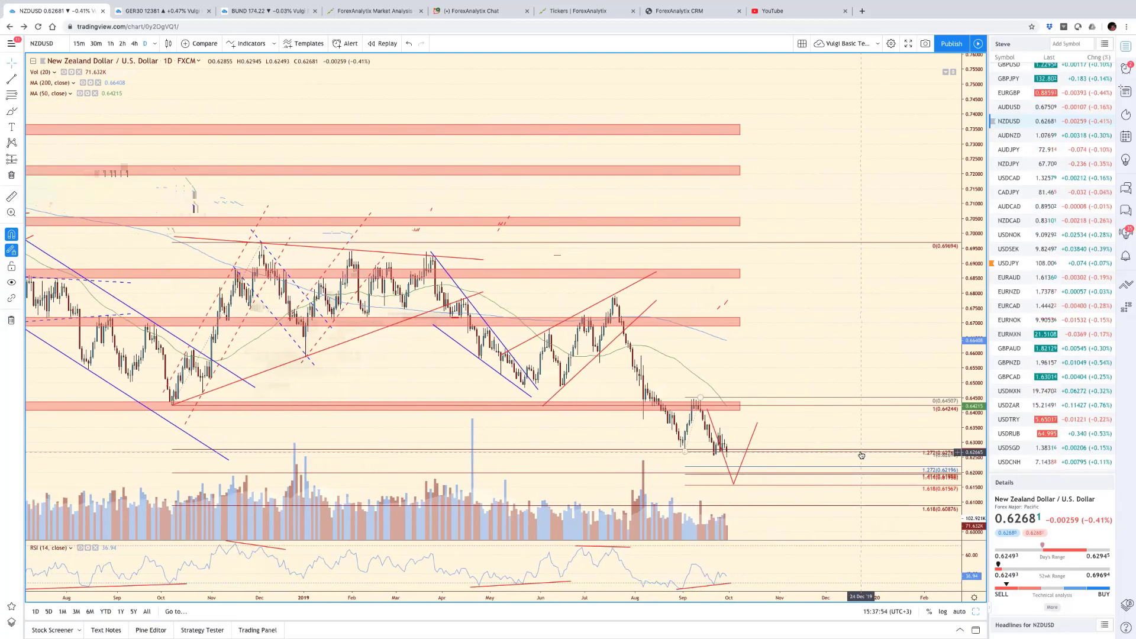
scroll(862, 455, "up", 2)
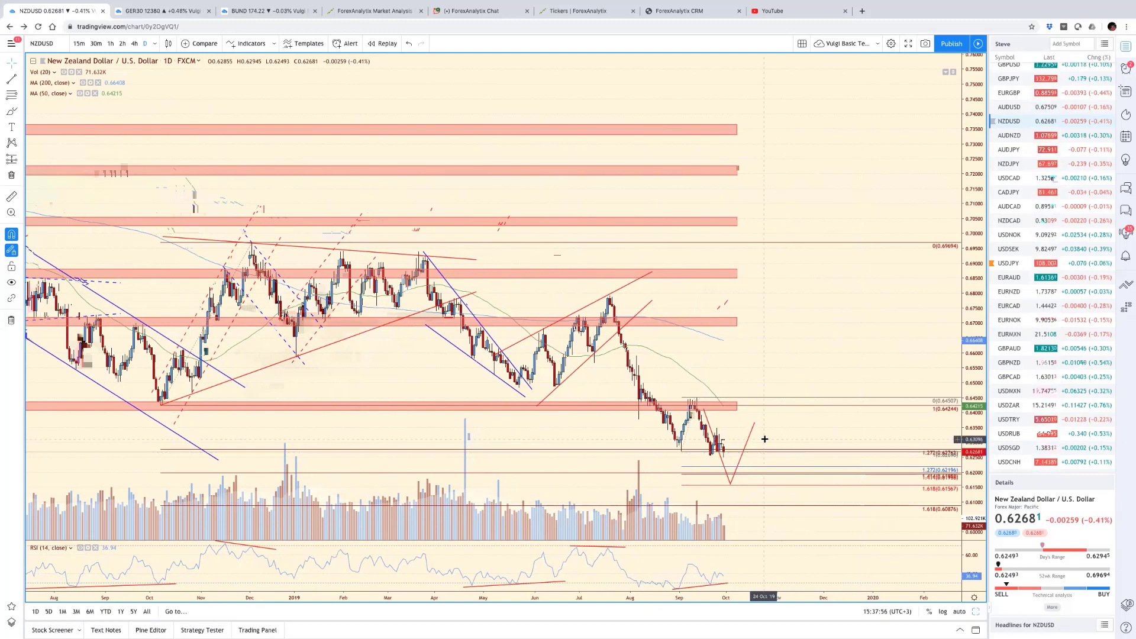
left_click_drag(781, 438, 915, 428)
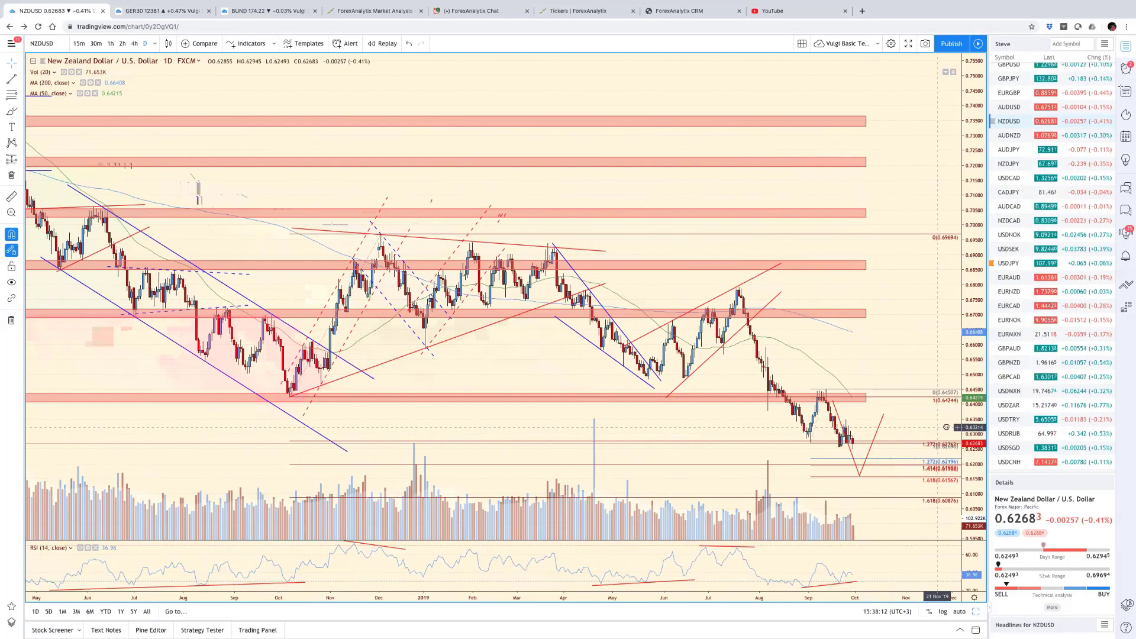
scroll(945, 425, "left", 2)
scroll(957, 426, "left", 5)
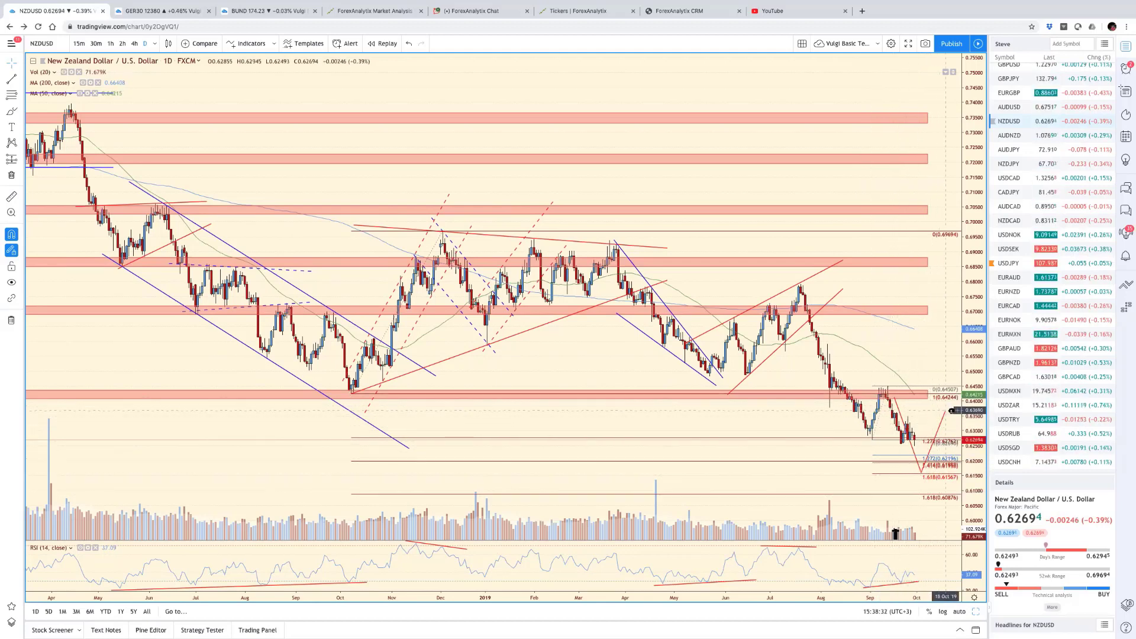
left_click_drag(952, 412, 955, 412)
scroll(950, 489, "left", 2)
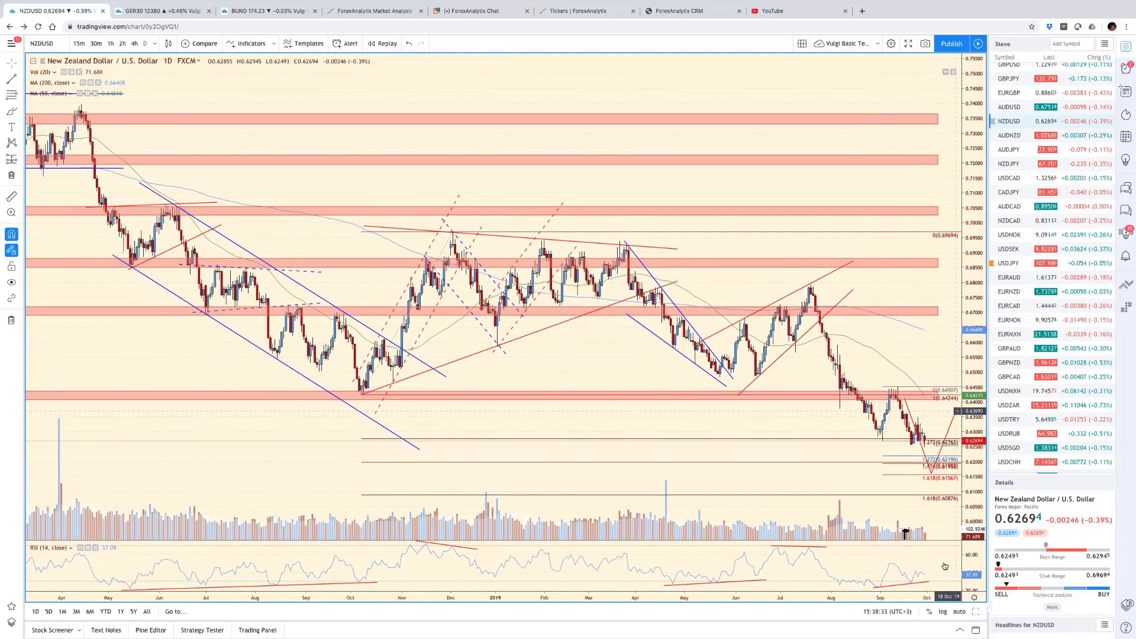
left_click(958, 611)
Step: Un-maximize the NZD/USD chart to bring back the six-pane layout
key("alt+Return")
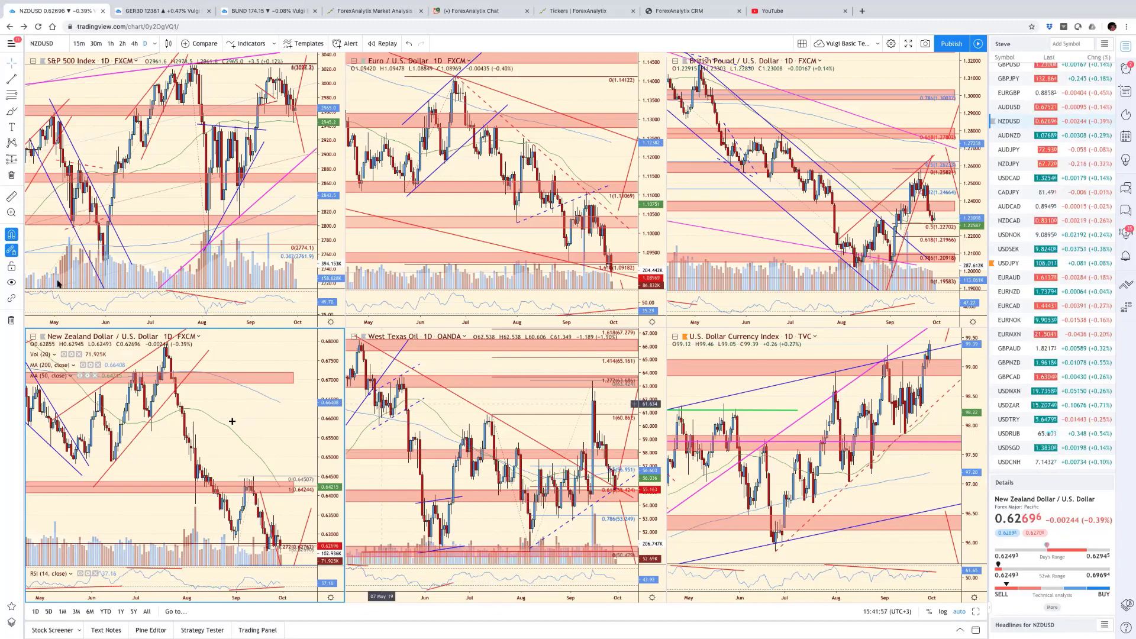
Step: Load AUDJPY into the lower-left chart, maximize it, then switch to NZDJPY from the watchlist
left_click(60, 43)
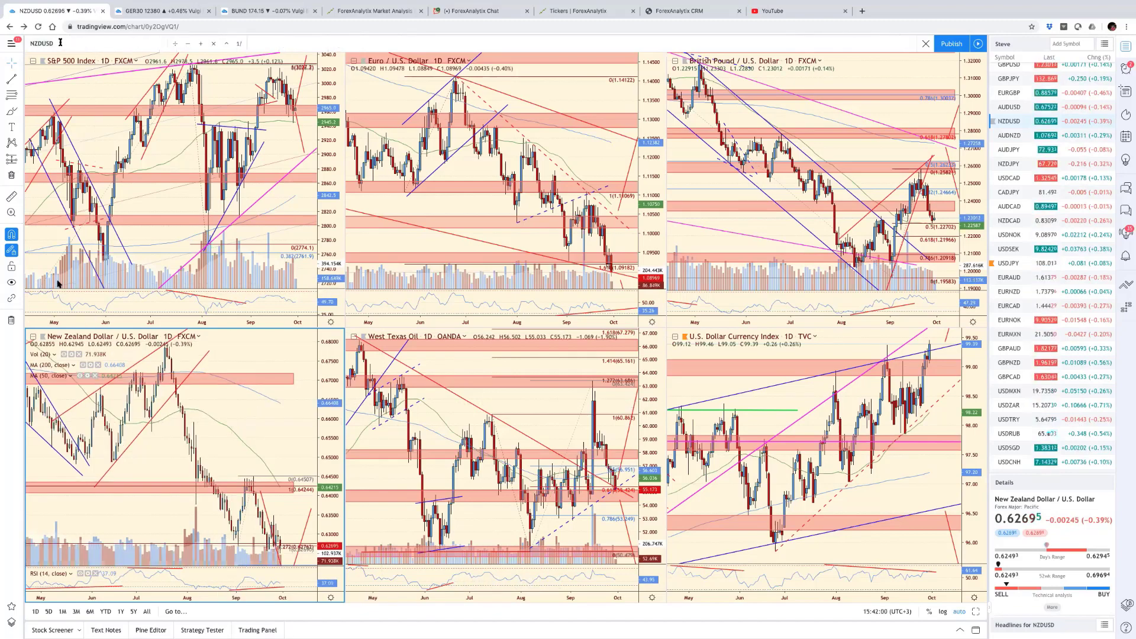
type("AUDJP")
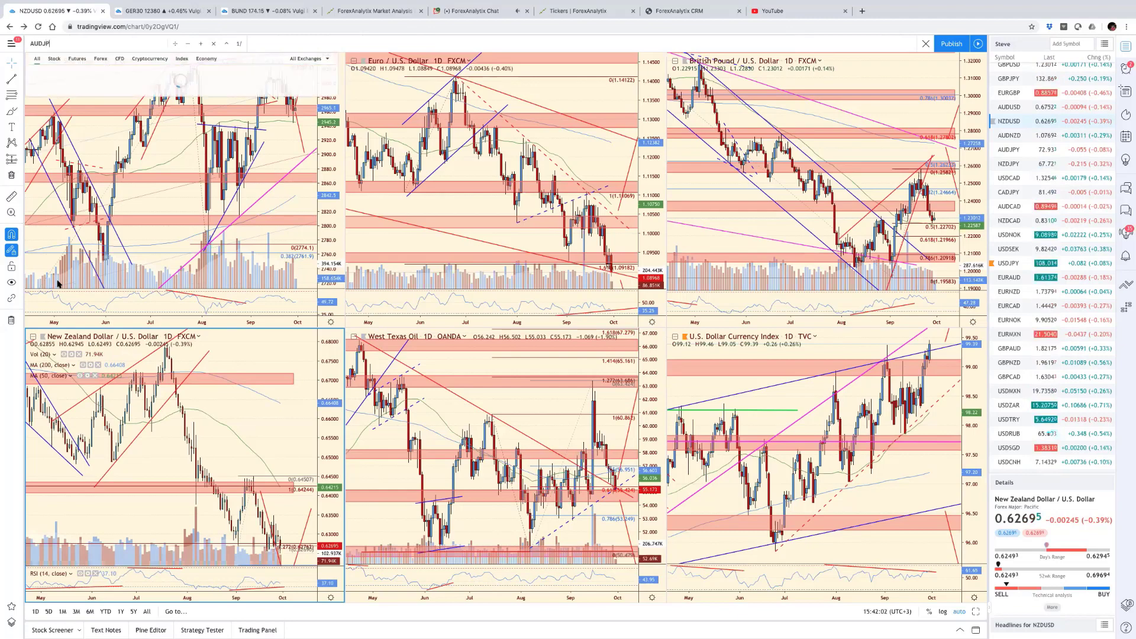
type("Y")
key("Return")
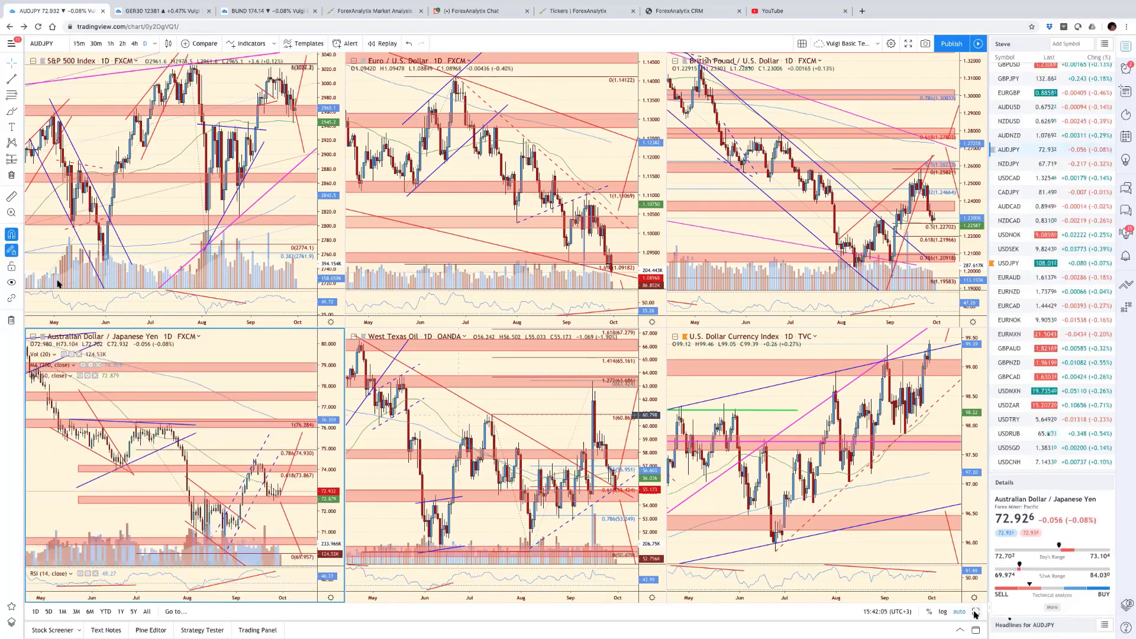
key("alt+Return")
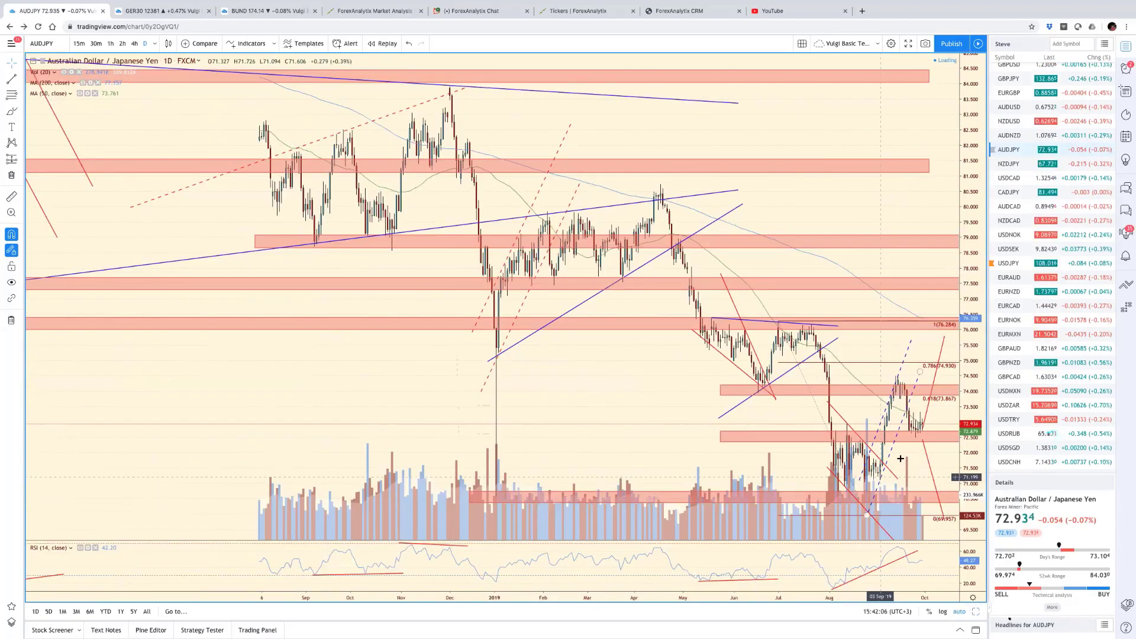
scroll(900, 458, "up", 1)
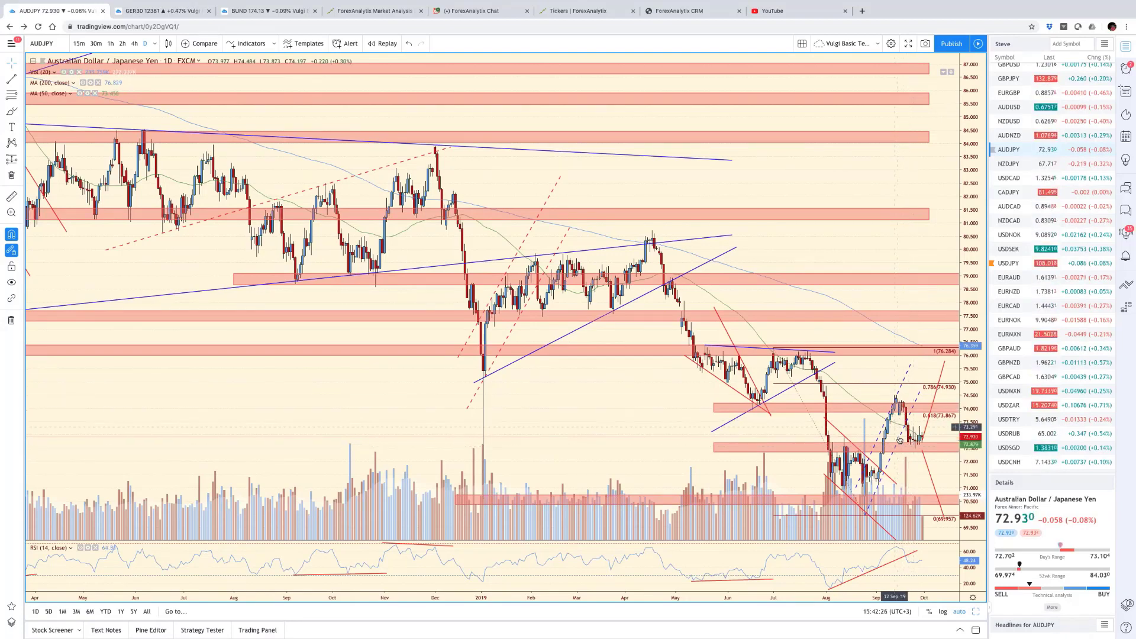
left_click(903, 447)
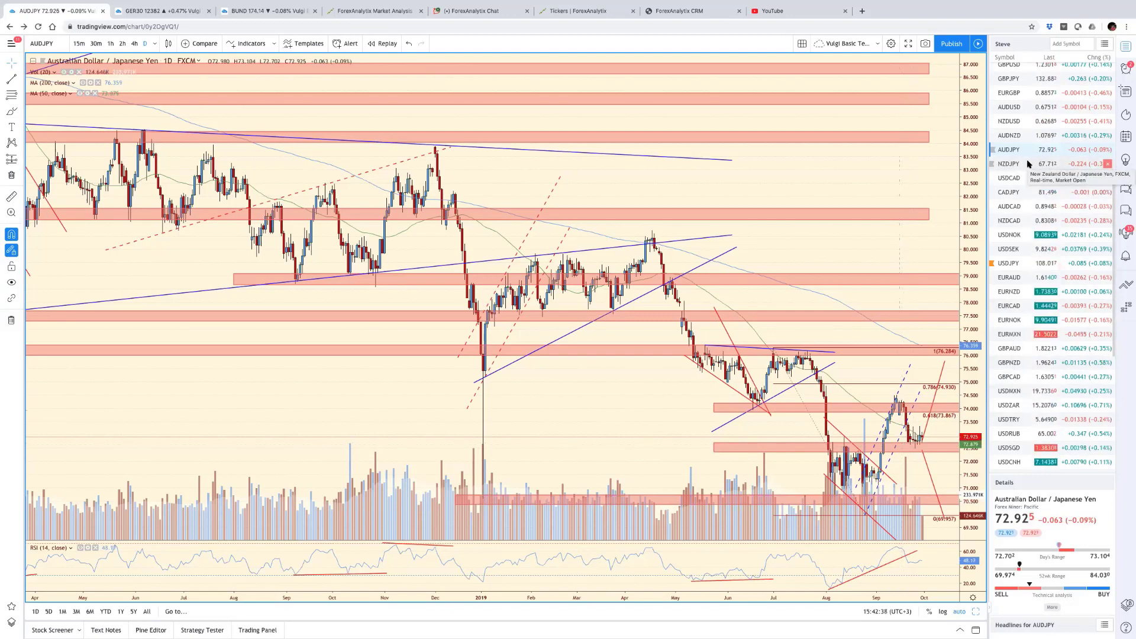
left_click(1023, 164)
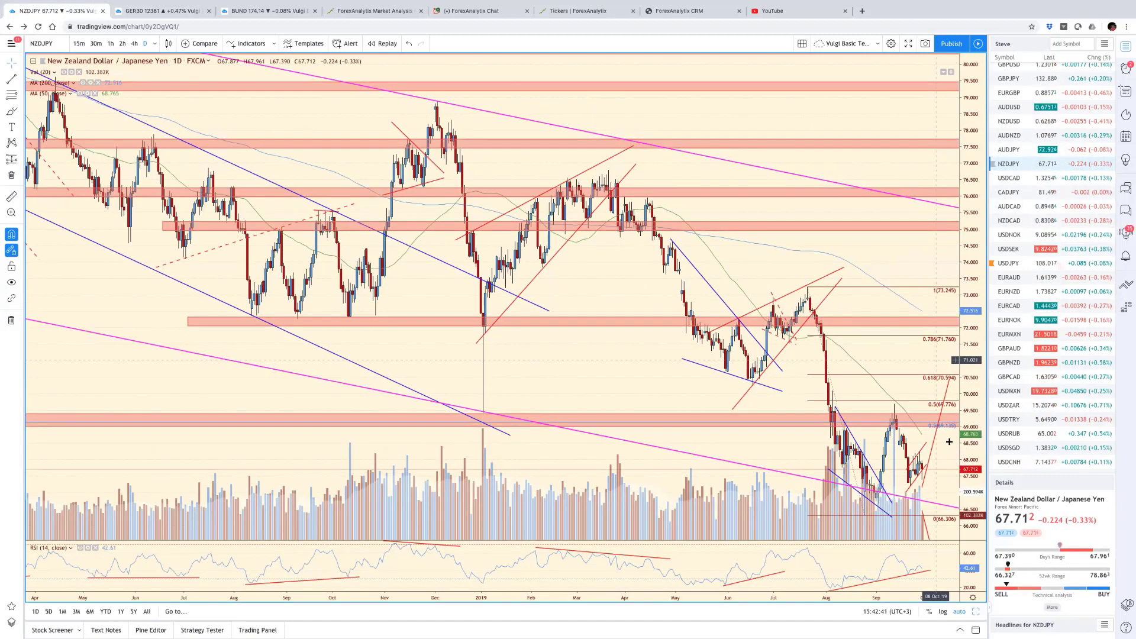
Step: Widen the NZD/JPY price scale and shift the bars left for more room on the right
scroll(922, 444, "right", 3)
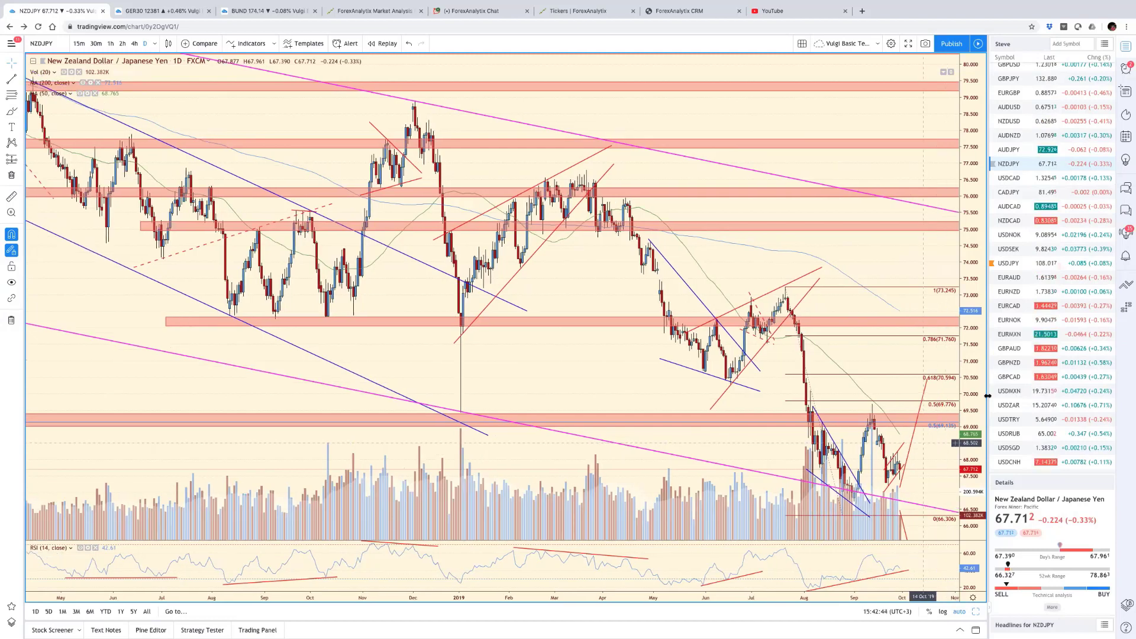
left_click_drag(965, 448, 935, 476)
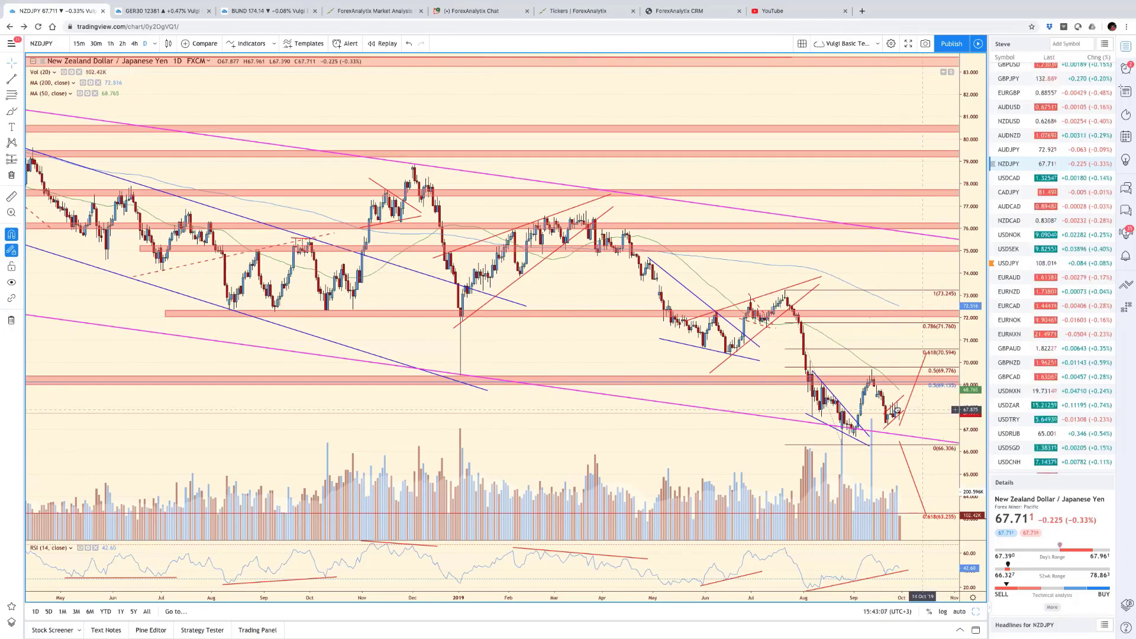
left_click_drag(896, 410, 873, 412)
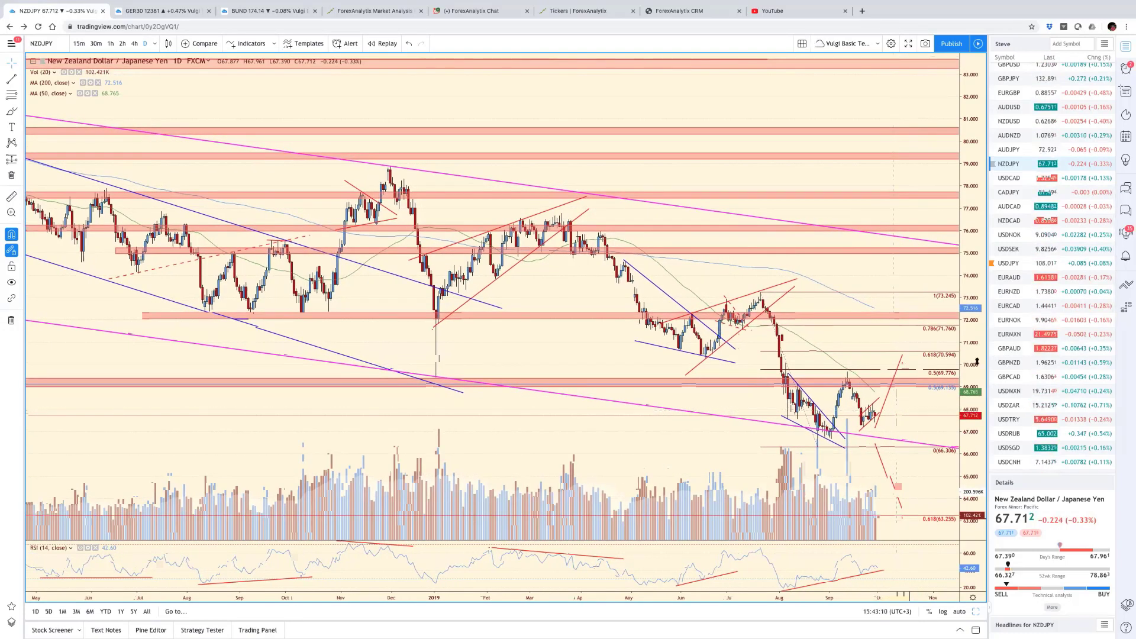
left_click_drag(977, 361, 921, 443)
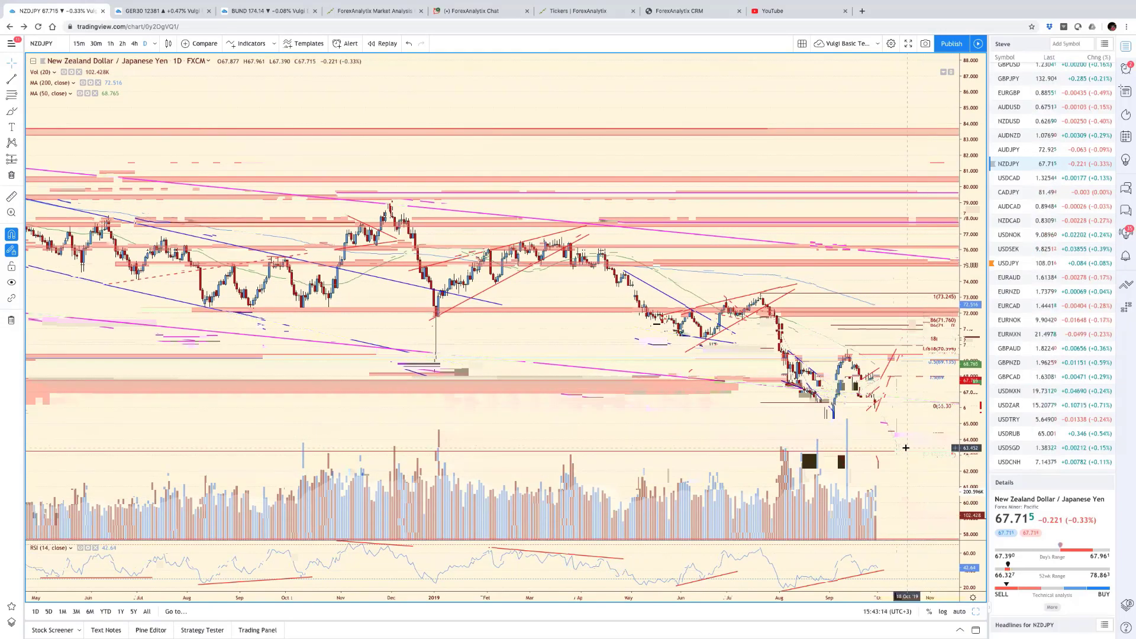
scroll(905, 448, "down", 5)
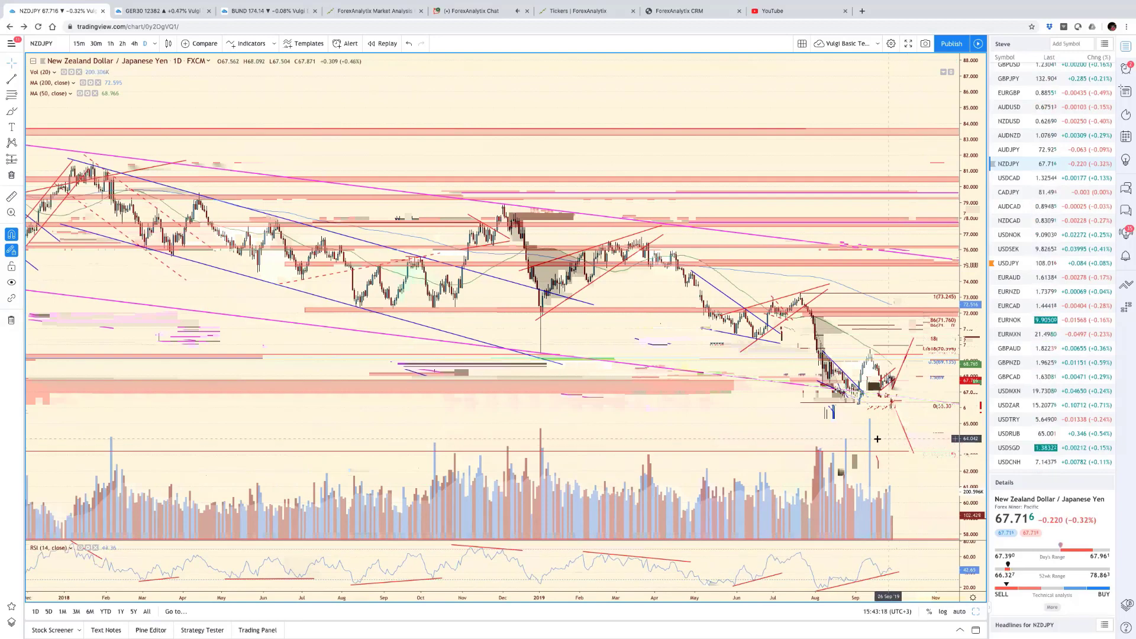
left_click_drag(855, 442, 833, 446)
scroll(833, 446, "down", 5)
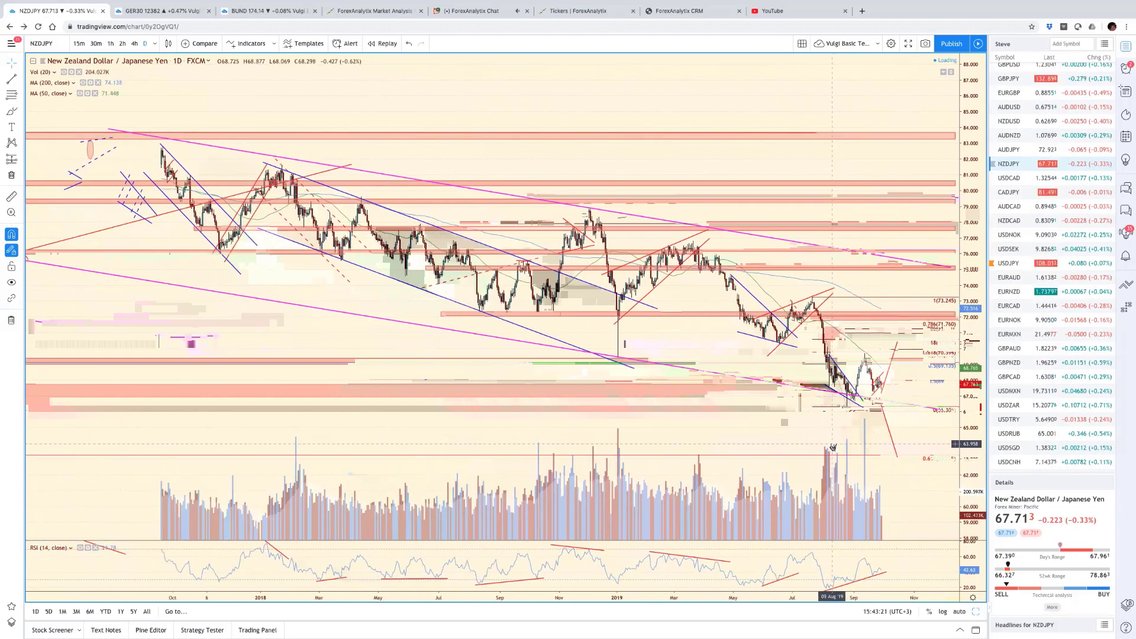
scroll(566, 213, "down", 3)
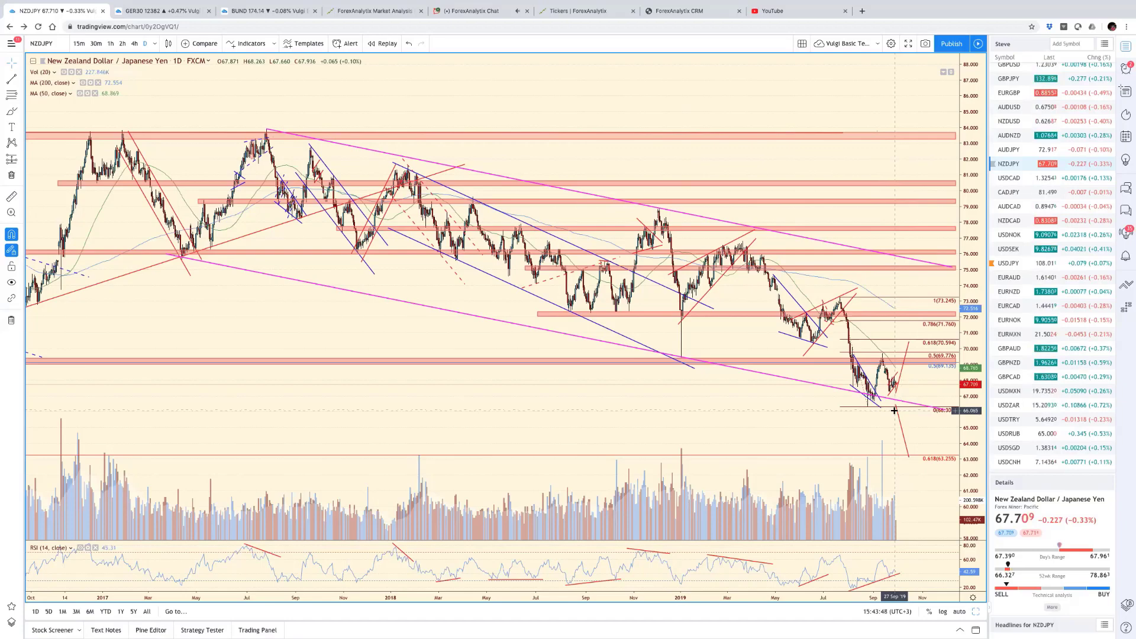
Step: Zoom in on the period since mid-2018 and auto-fit the price scale
scroll(894, 410, "up", 5)
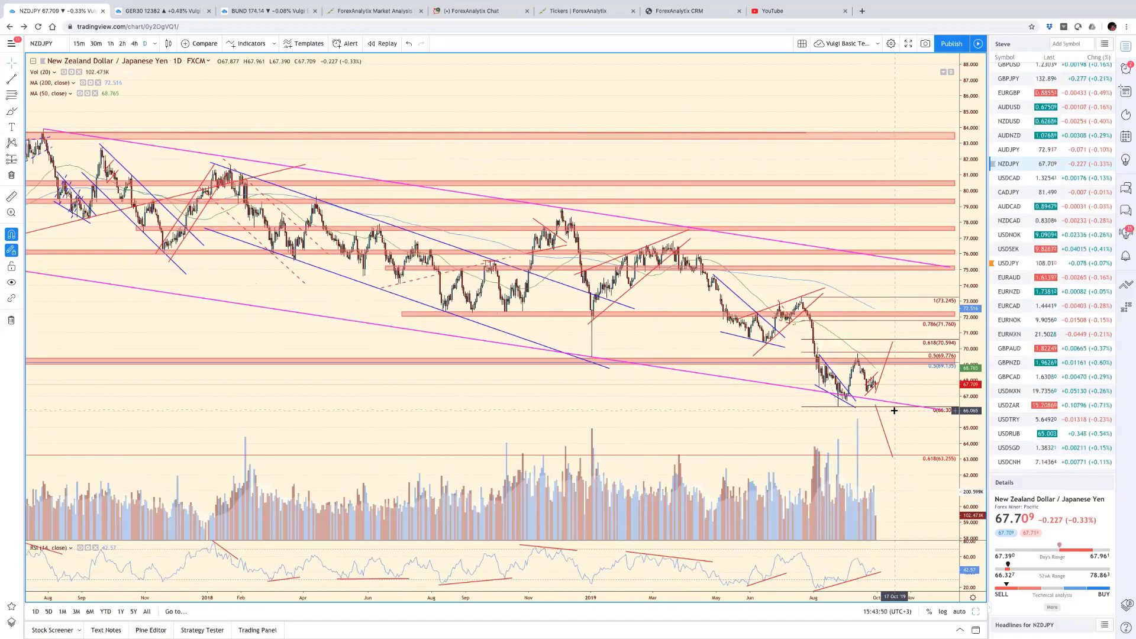
scroll(894, 410, "up", 5)
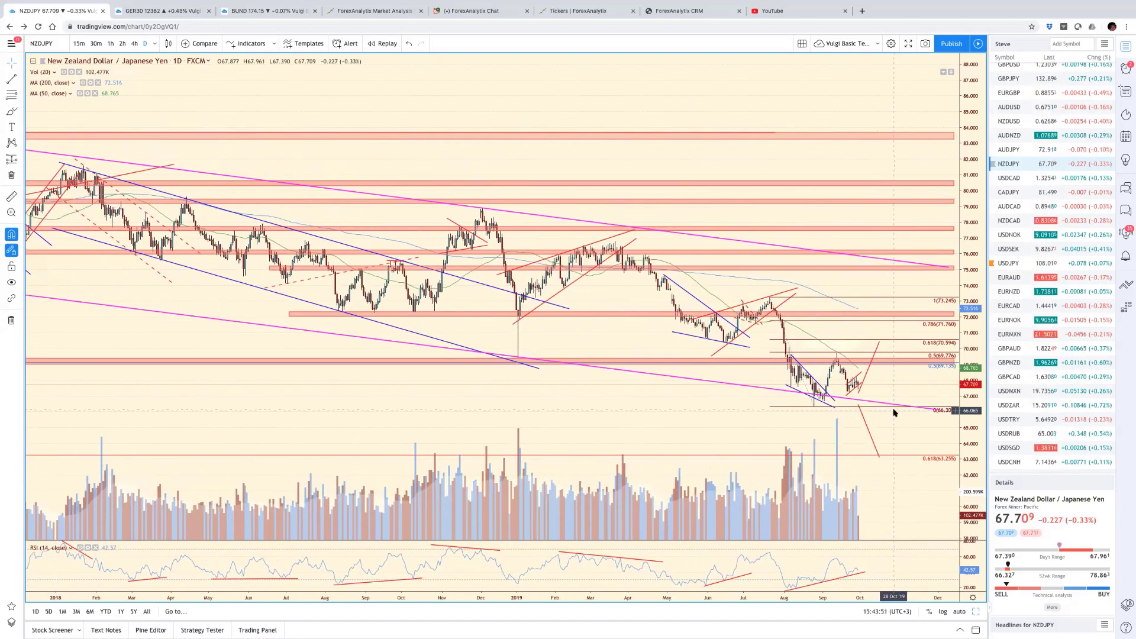
scroll(894, 411, "up", 3)
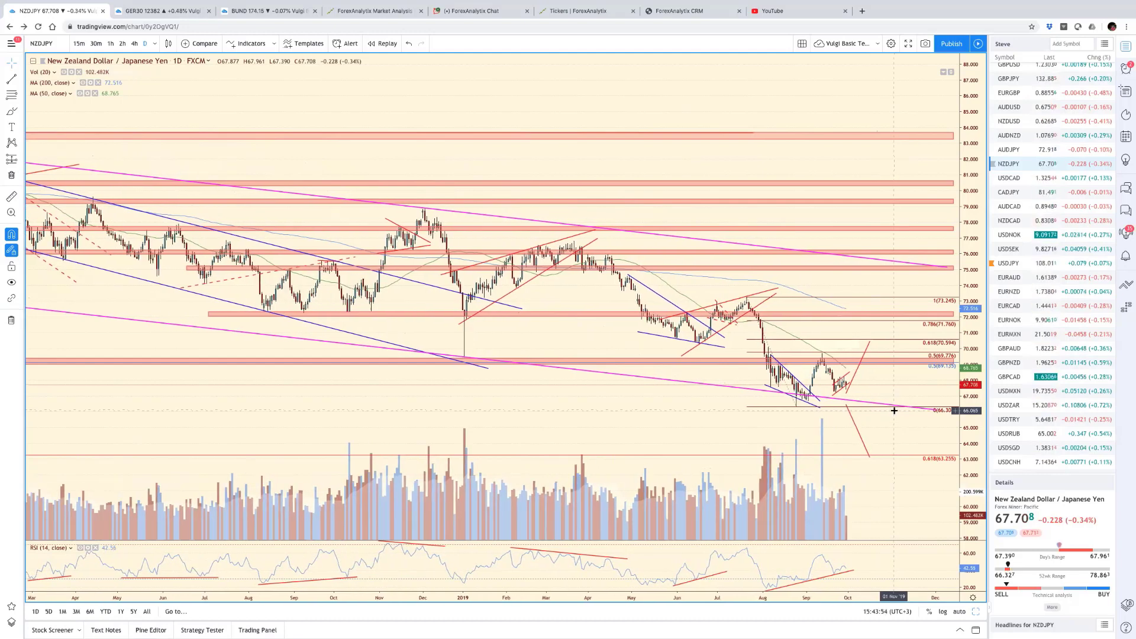
scroll(893, 410, "up", 4)
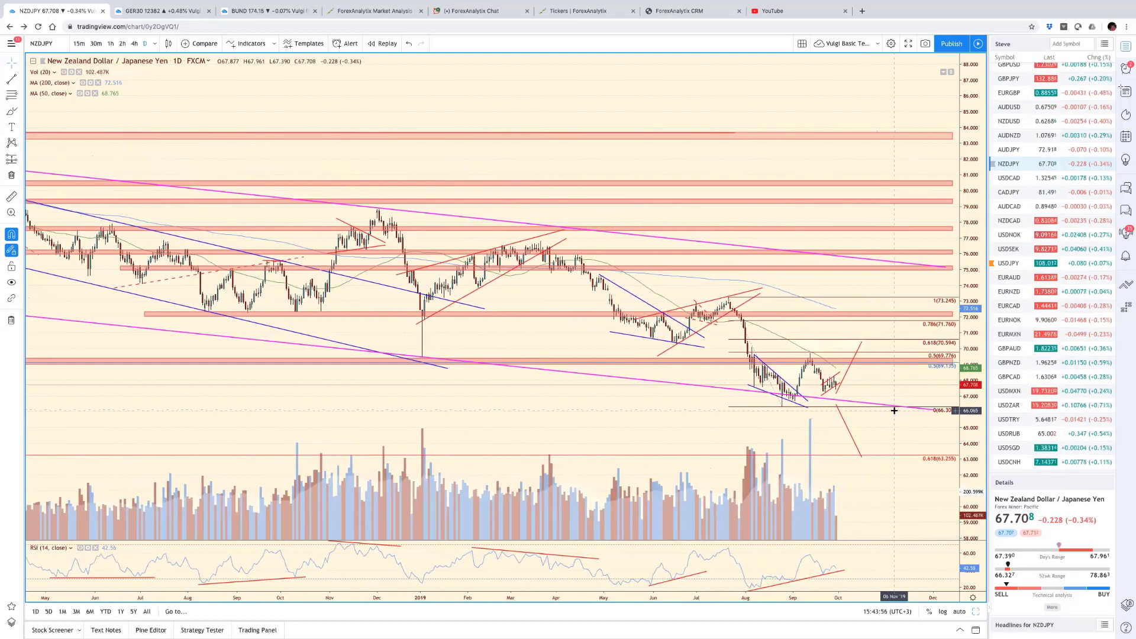
scroll(894, 410, "up", 2)
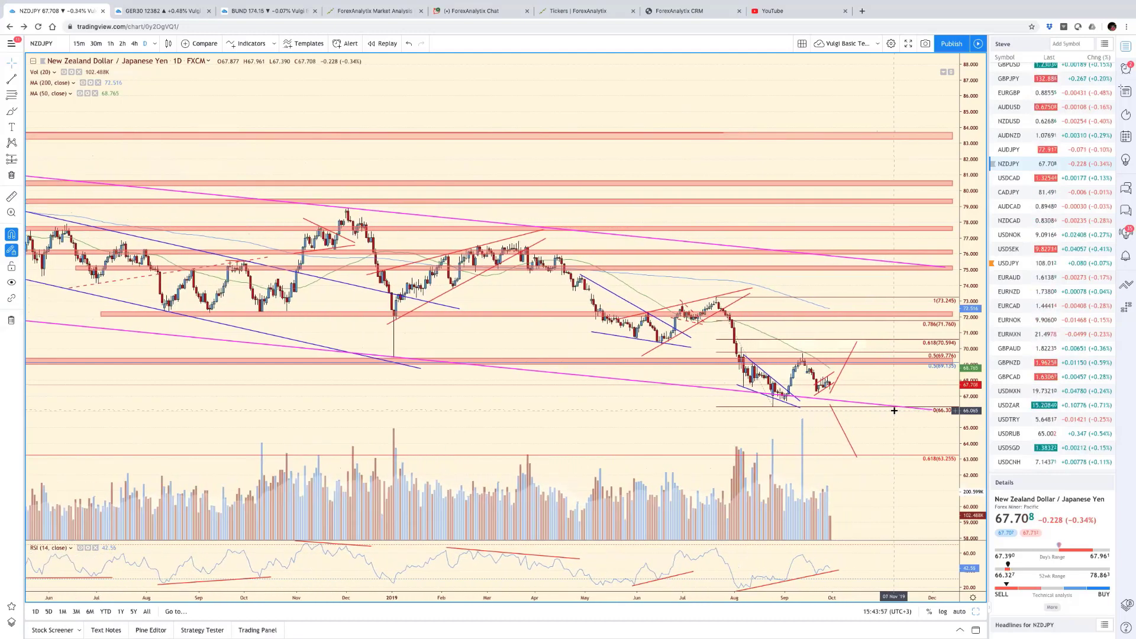
left_click(960, 612)
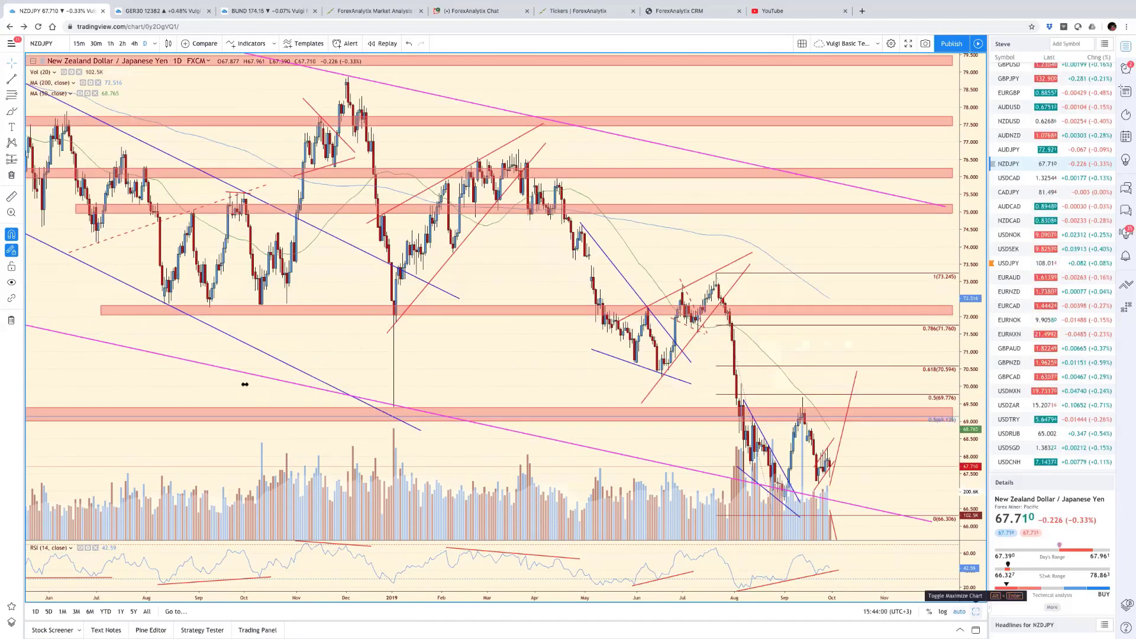
Step: Return to the six-chart grid and replace West Texas Oil with NGAS (Natural Gas)
key("alt+Return")
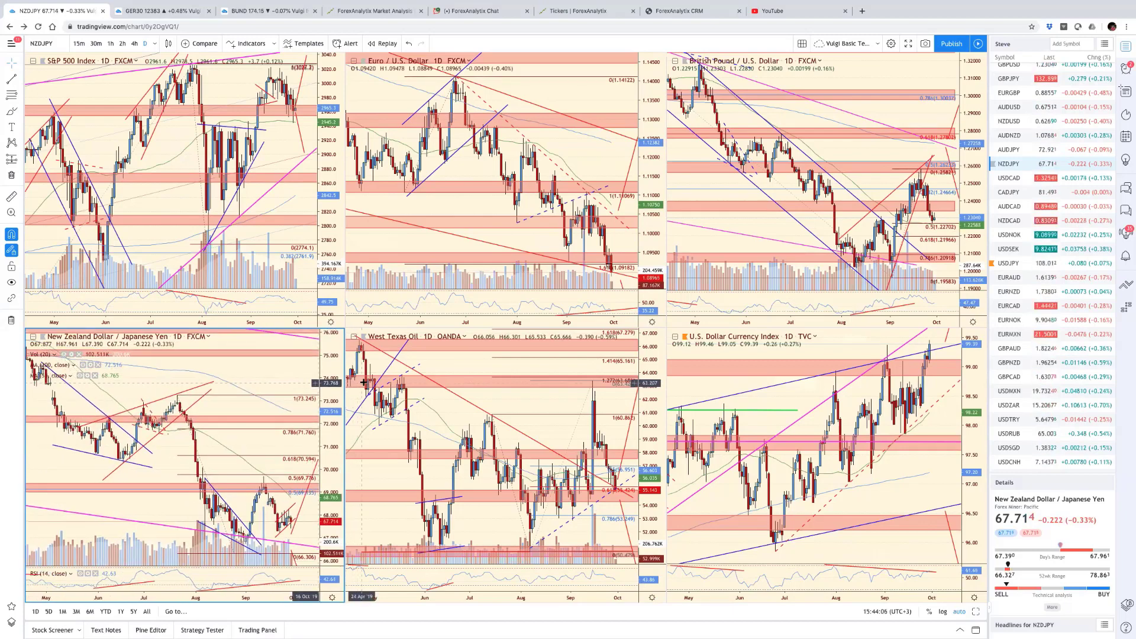
left_click(523, 397)
left_click(60, 43)
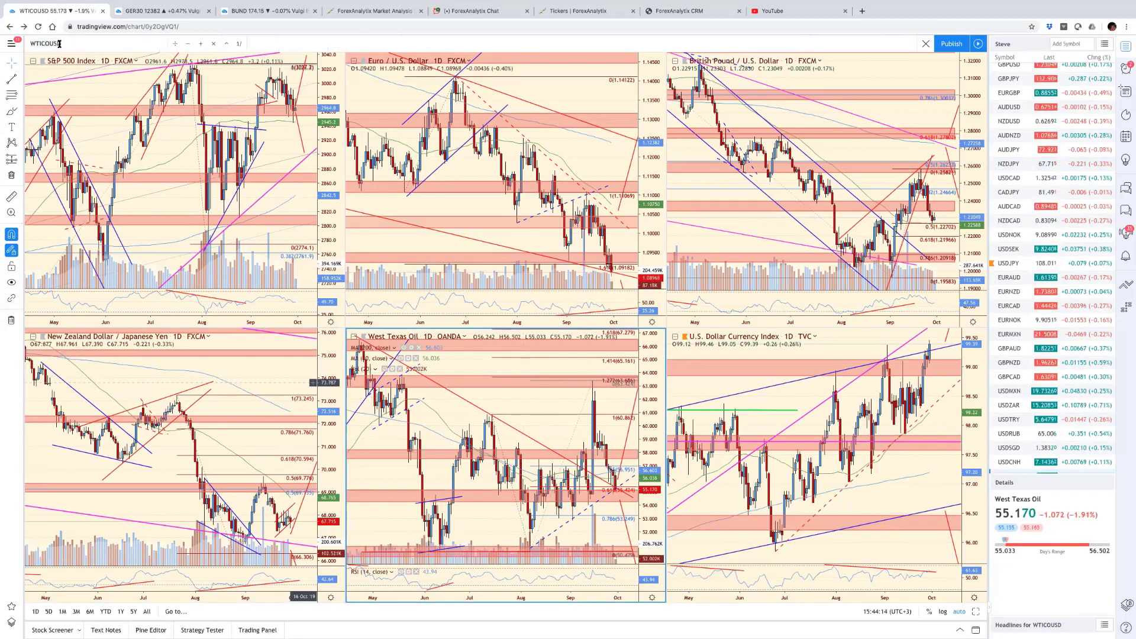
type("N")
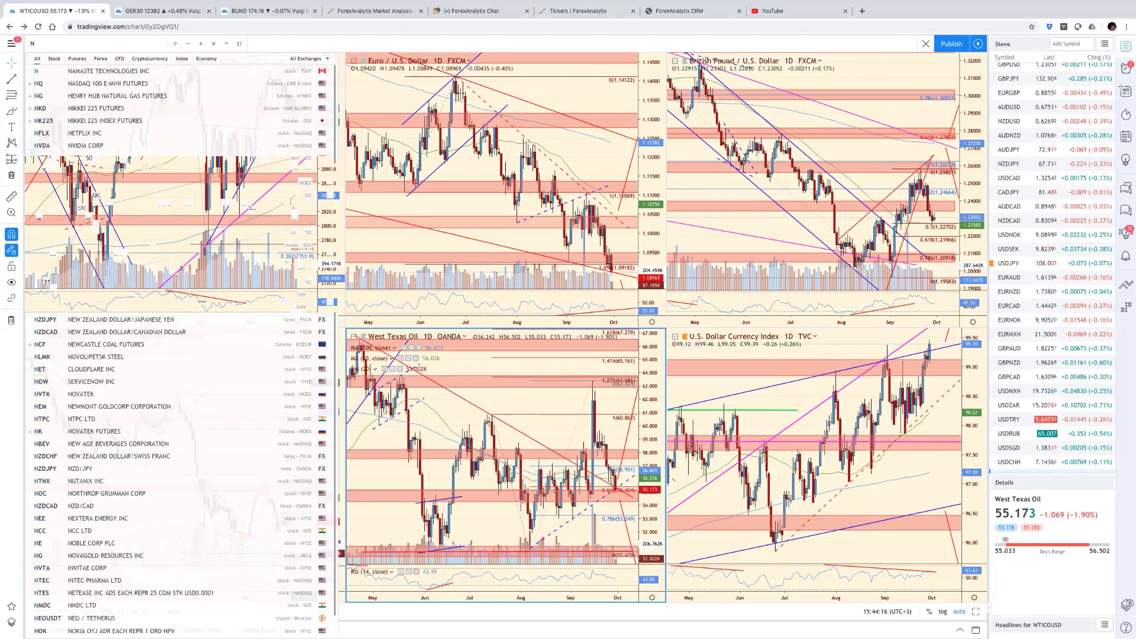
type("ATGAS")
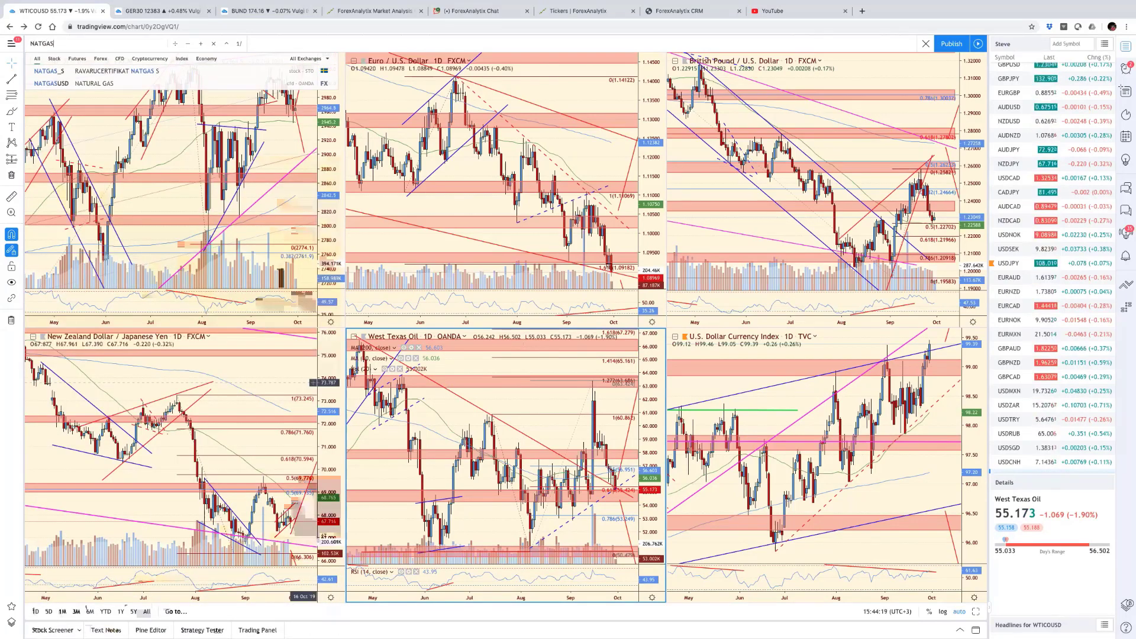
left_click(64, 70)
type("N")
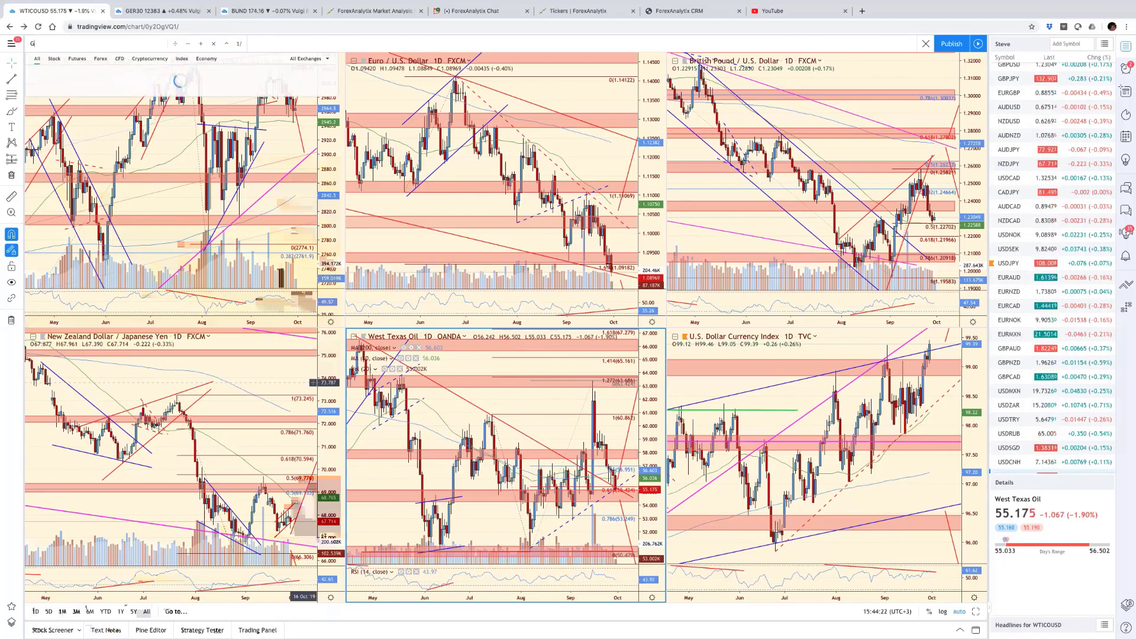
type("GAS")
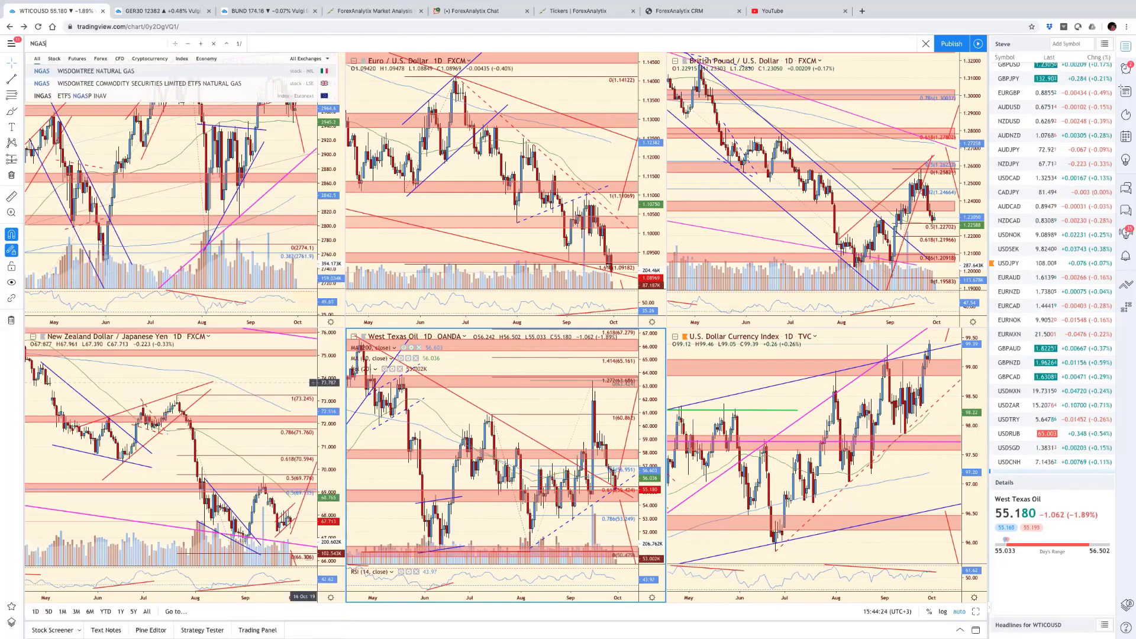
key("Return")
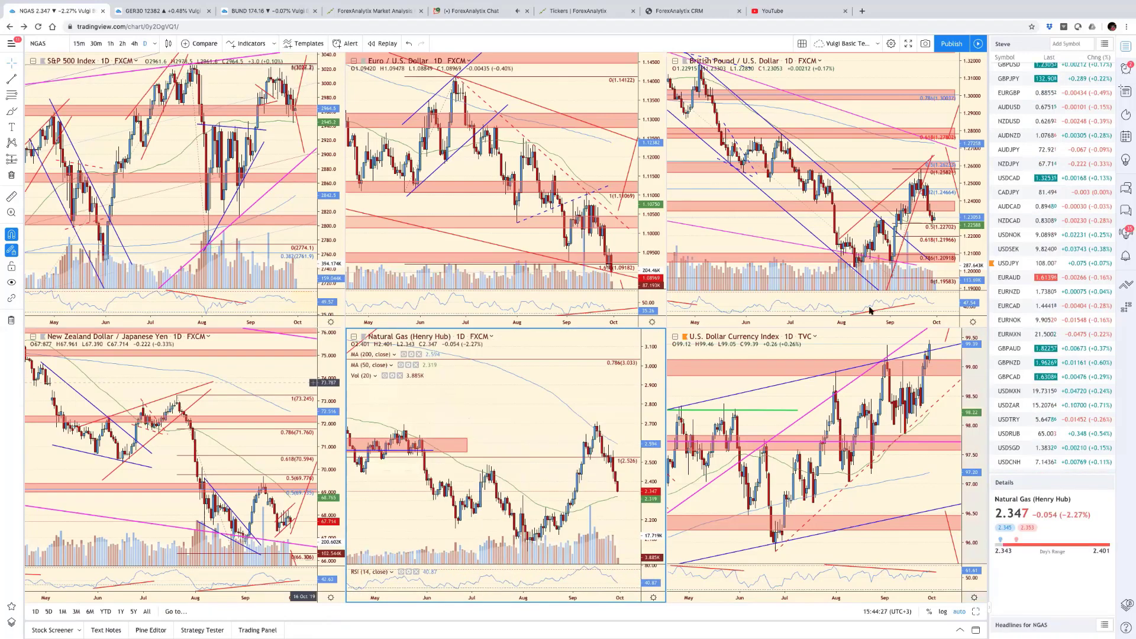
Step: Show Natural Gas full-size, extend its pink zone rightward, and pan out to earlier history
key("alt+Return")
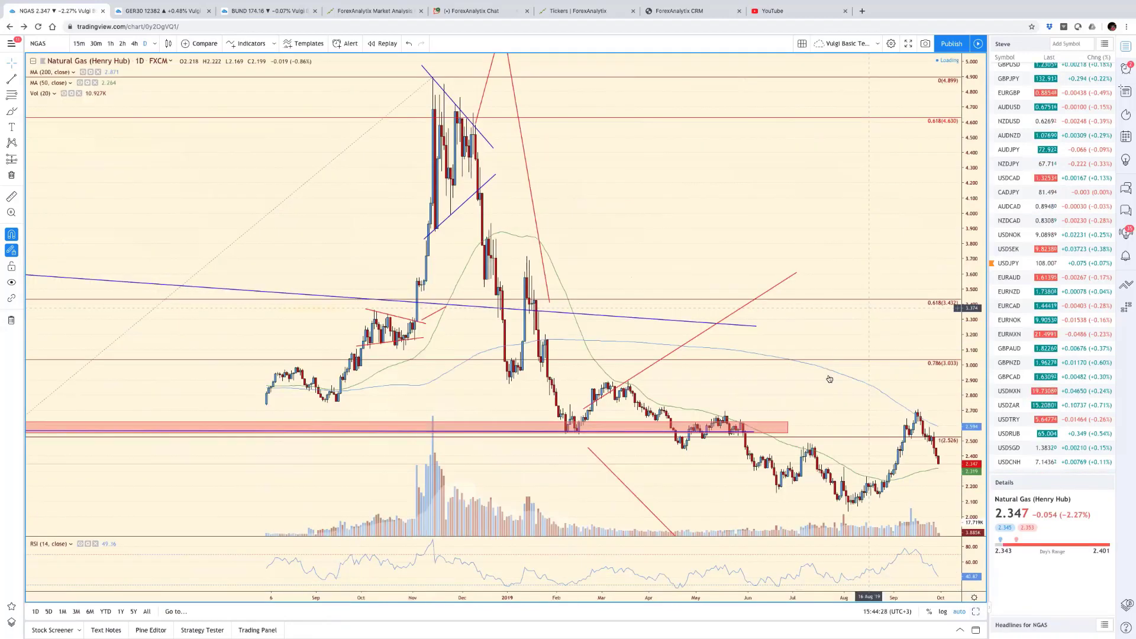
left_click_drag(970, 416, 971, 440)
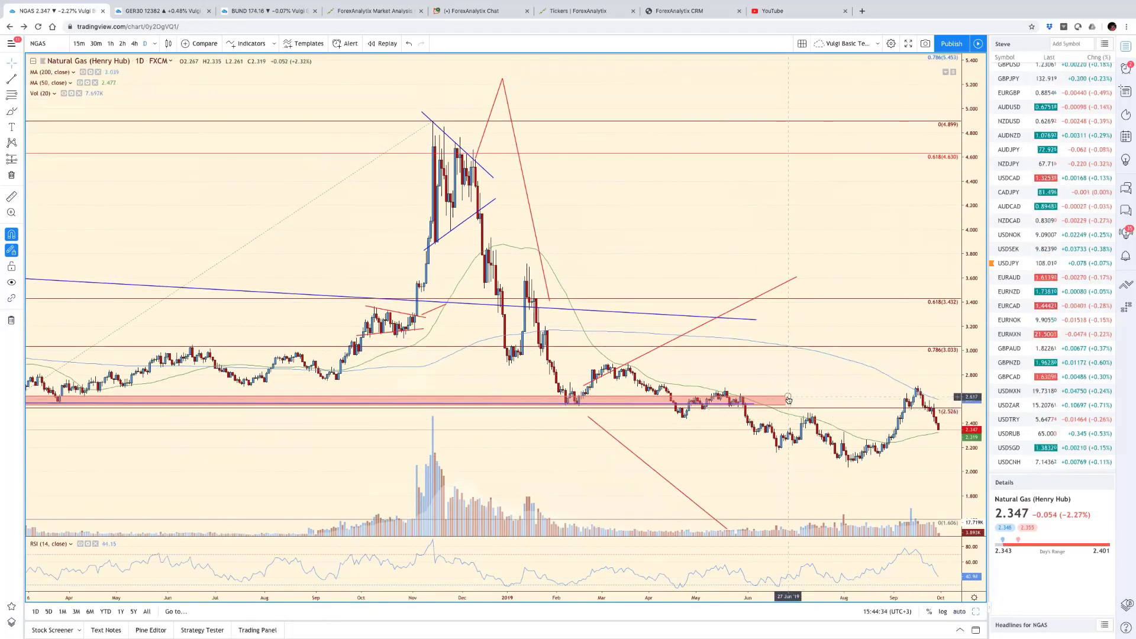
left_click_drag(940, 396, 946, 398)
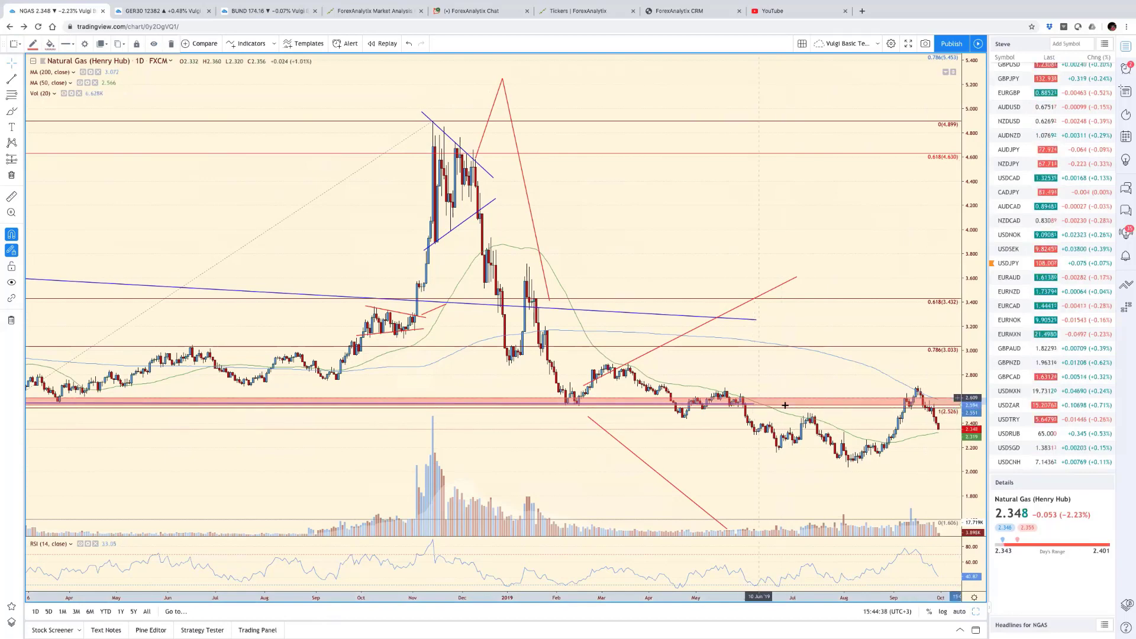
scroll(784, 405, "down", 1)
scroll(784, 405, "down", 3)
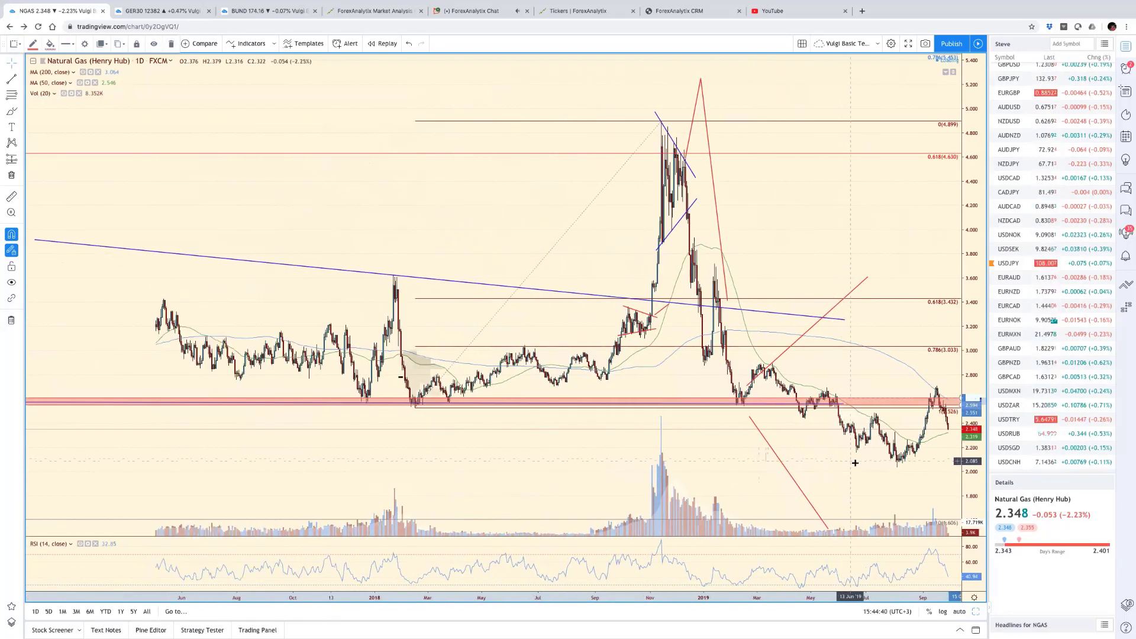
left_click_drag(829, 438, 797, 400)
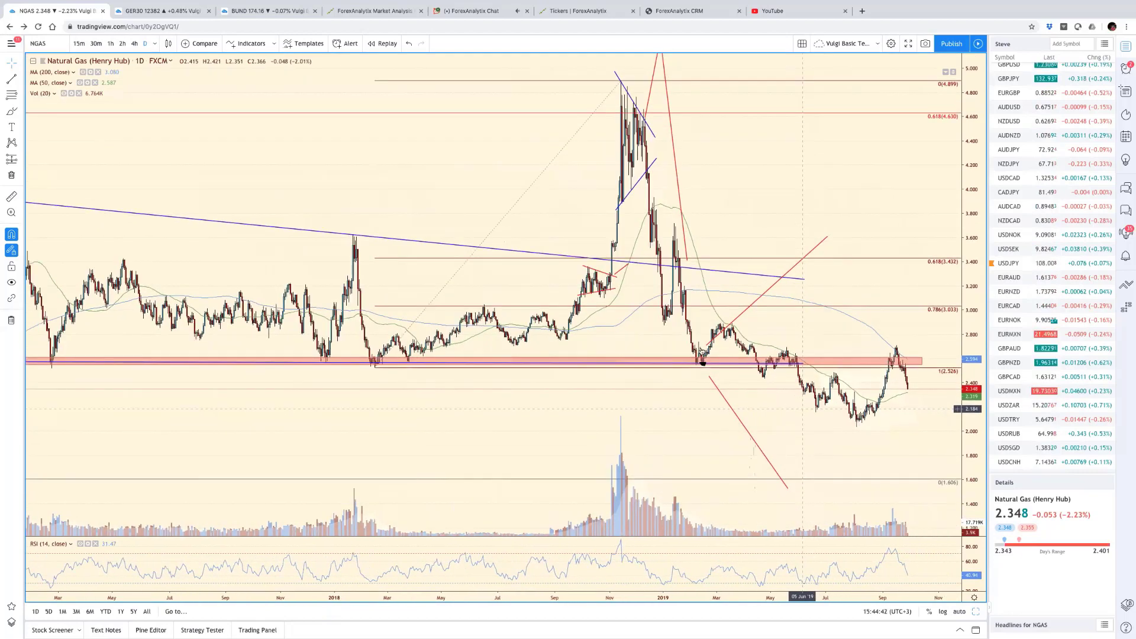
left_click_drag(703, 363, 696, 354)
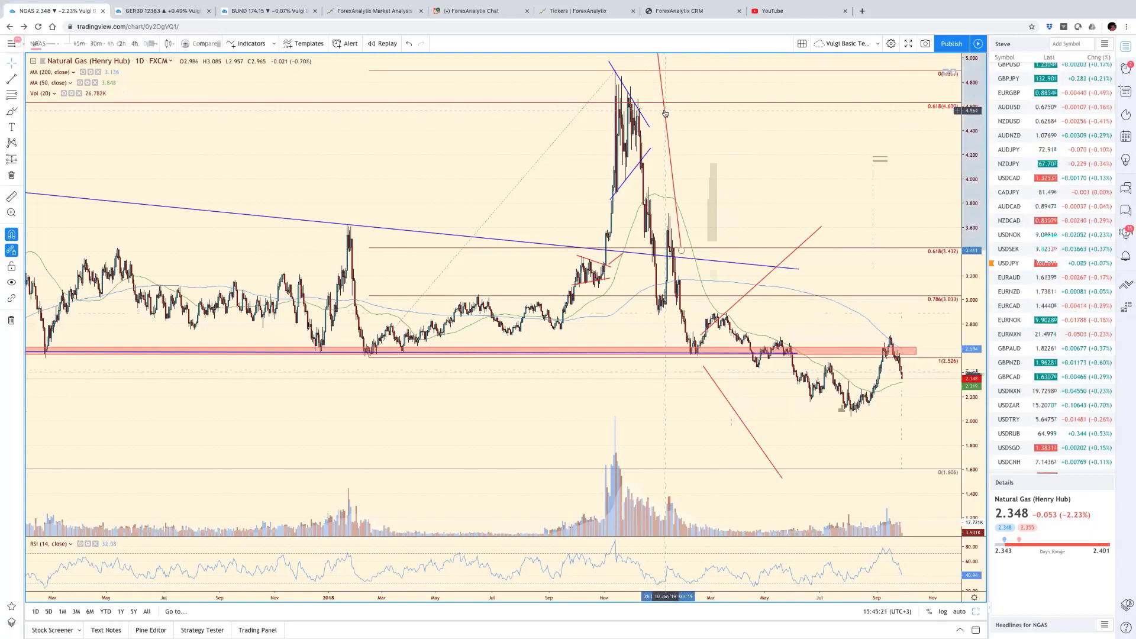
Step: Re-slope the red trendline from the Feb 2019 high to early Sep 2019, and delete the steep lower red line
left_click(717, 307)
left_click_drag(718, 307, 727, 296)
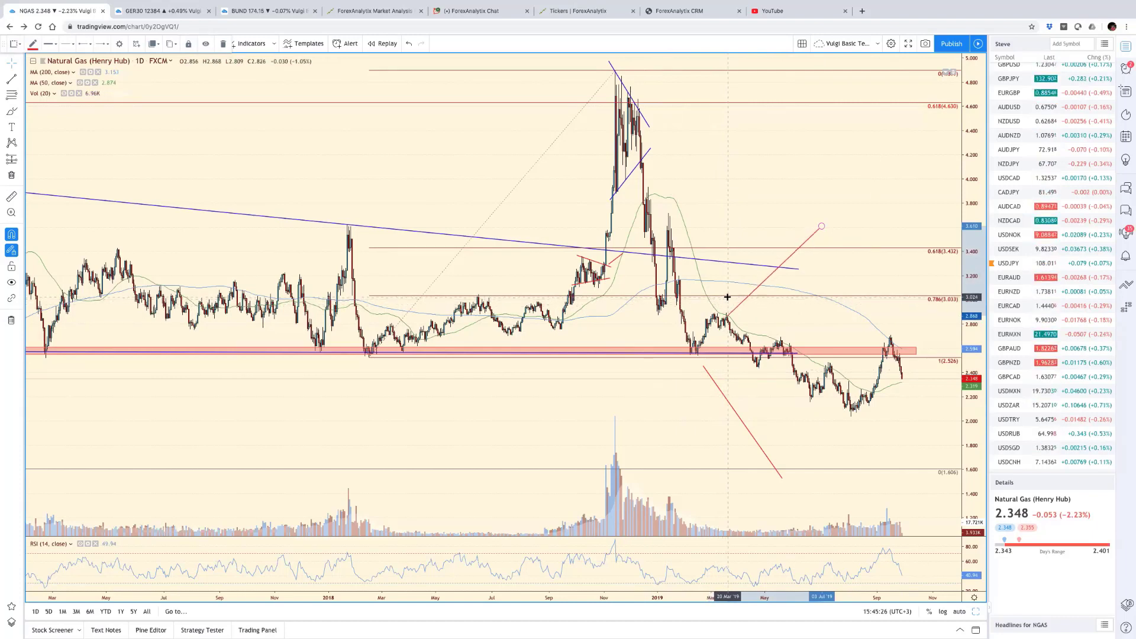
left_click_drag(821, 226, 907, 396)
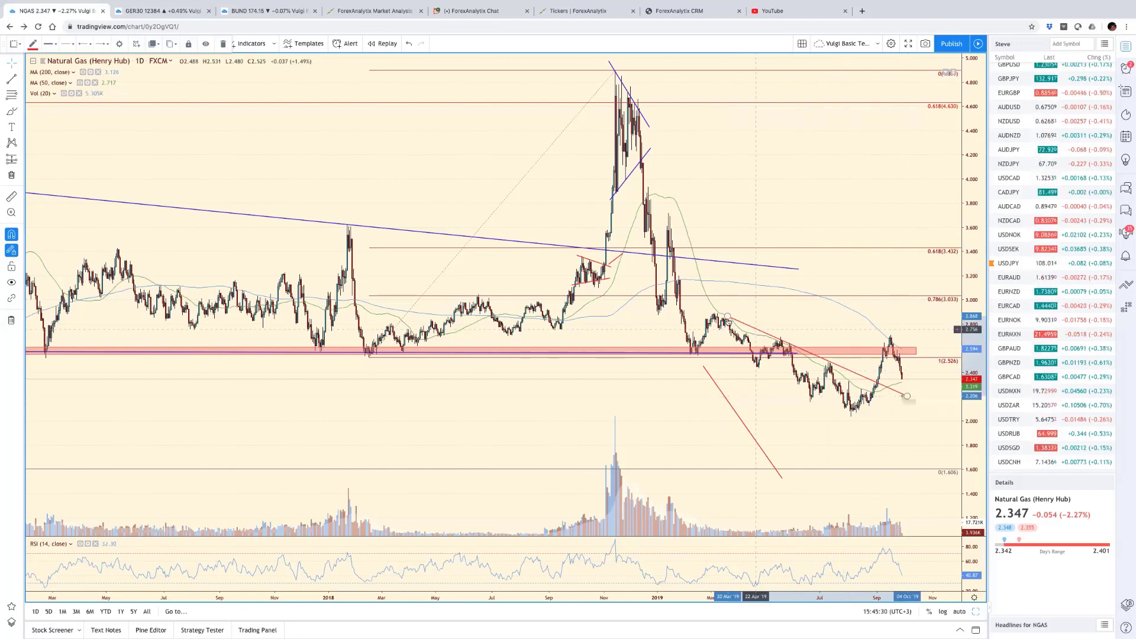
left_click_drag(726, 317, 701, 300)
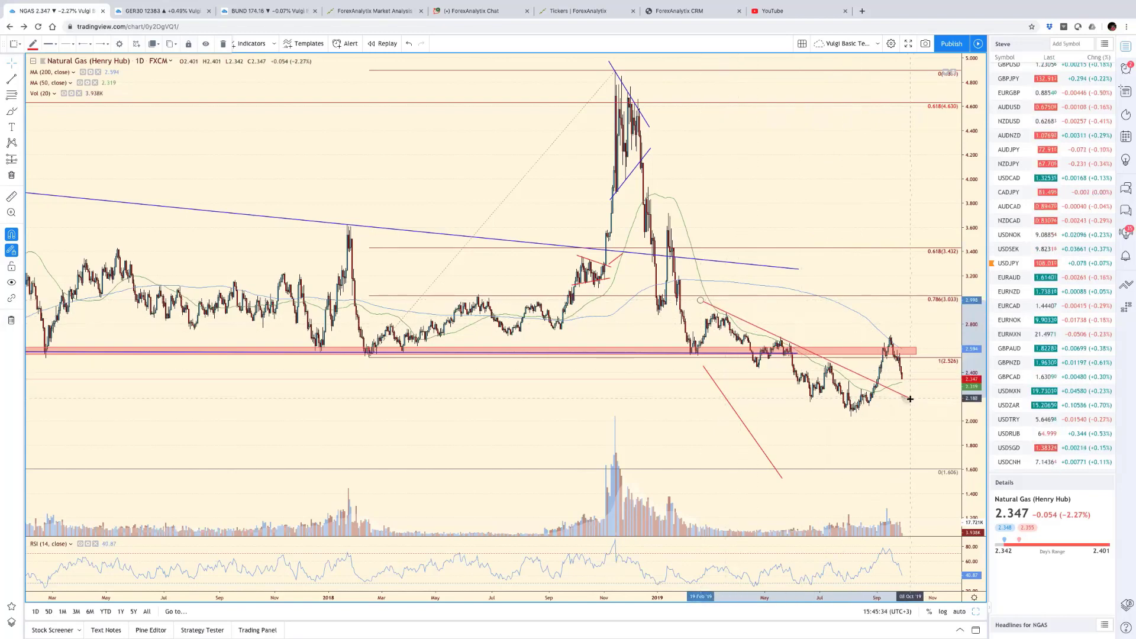
left_click(738, 415)
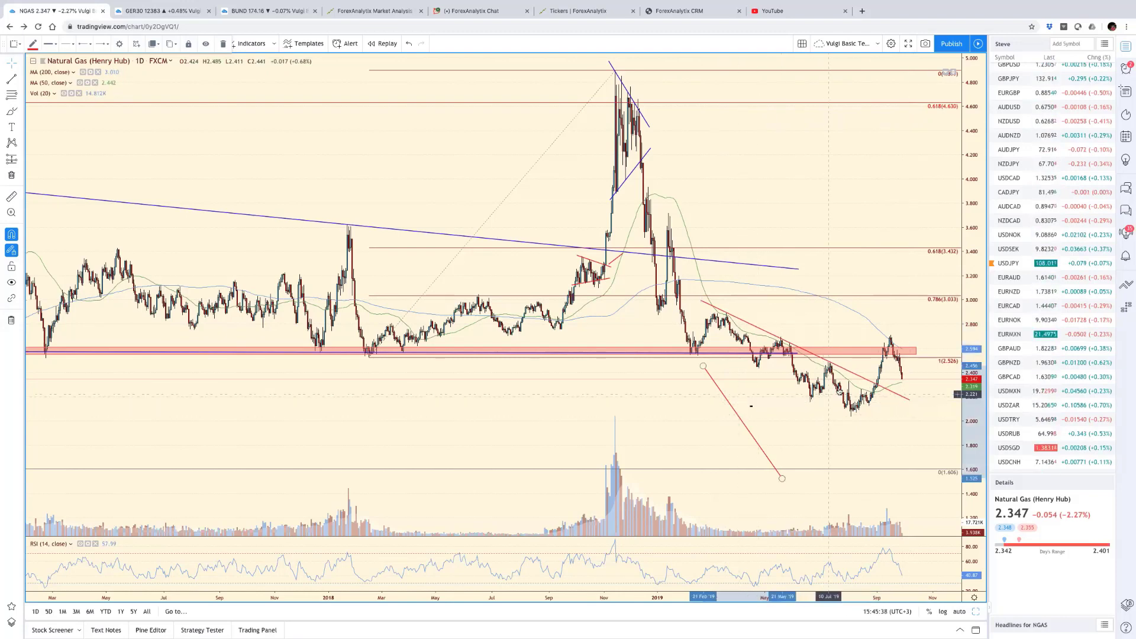
key("Delete")
Step: Clone the falling red trendline and shift the copy down parallel to form a descending channel
right_click(856, 378)
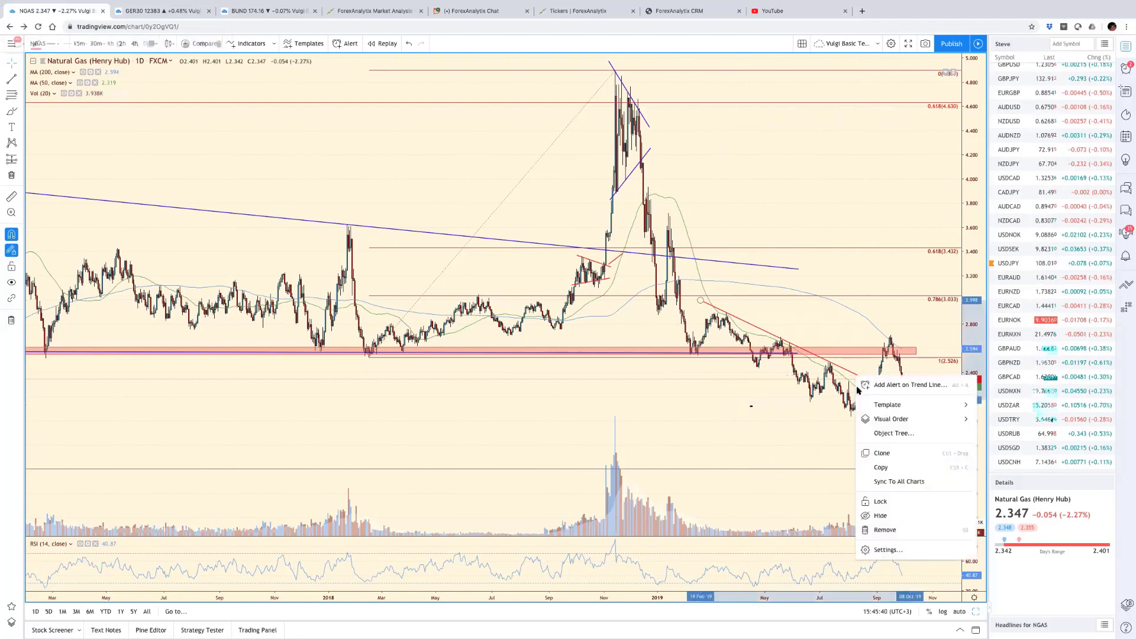
left_click(899, 451)
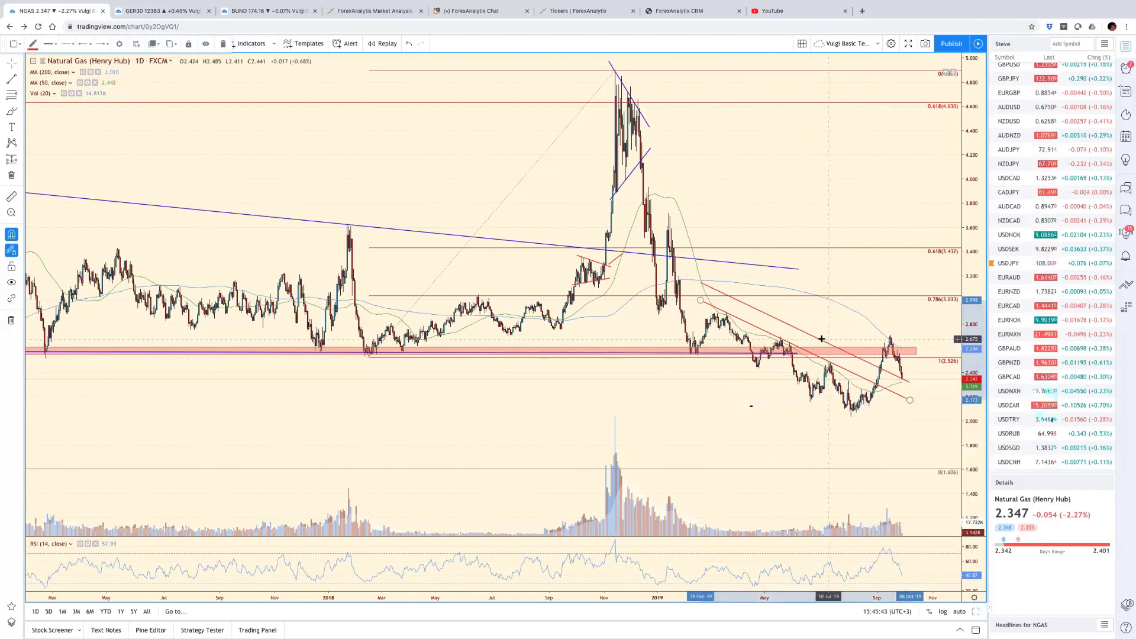
mouse_move(816, 356)
left_mouse_down()
mouse_move(819, 344)
mouse_move(803, 393)
left_mouse_up()
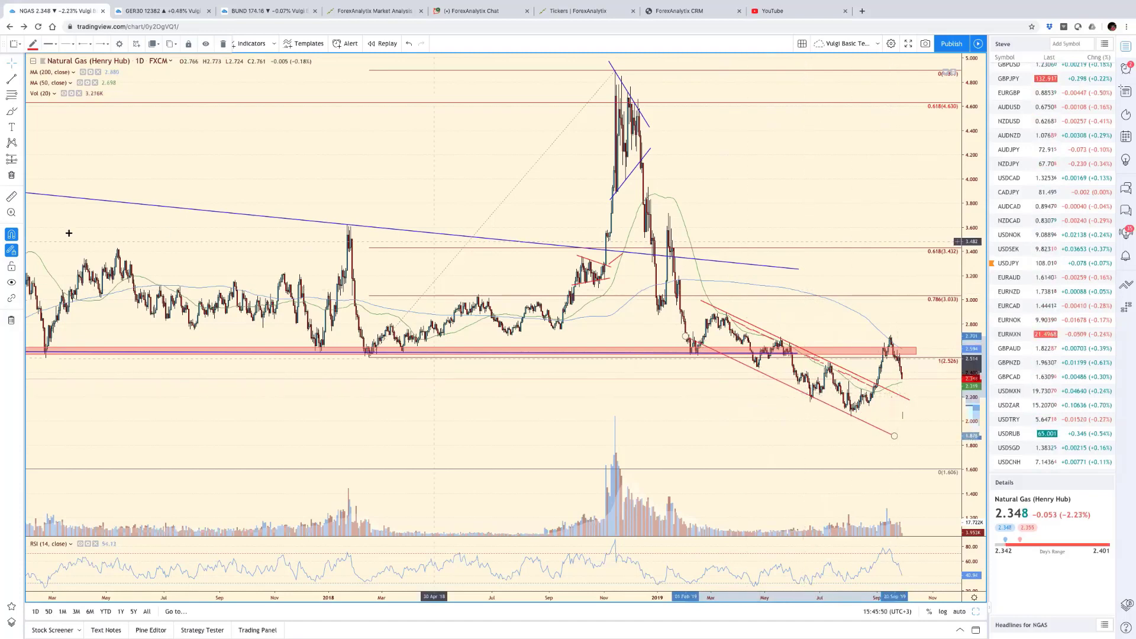
left_click(455, 210)
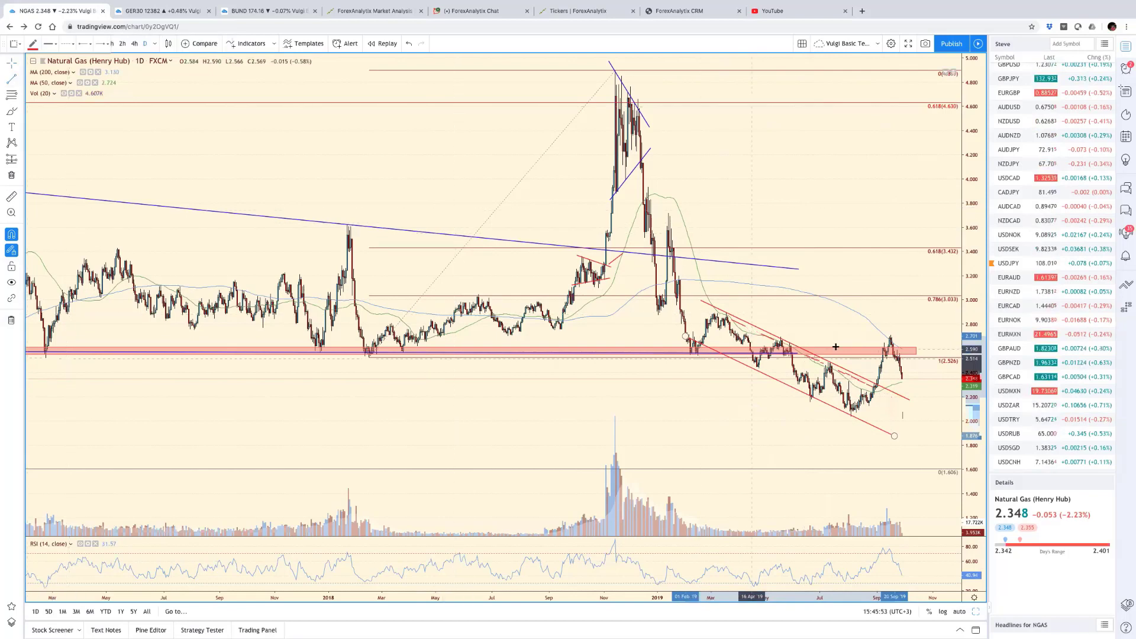
left_click(911, 396)
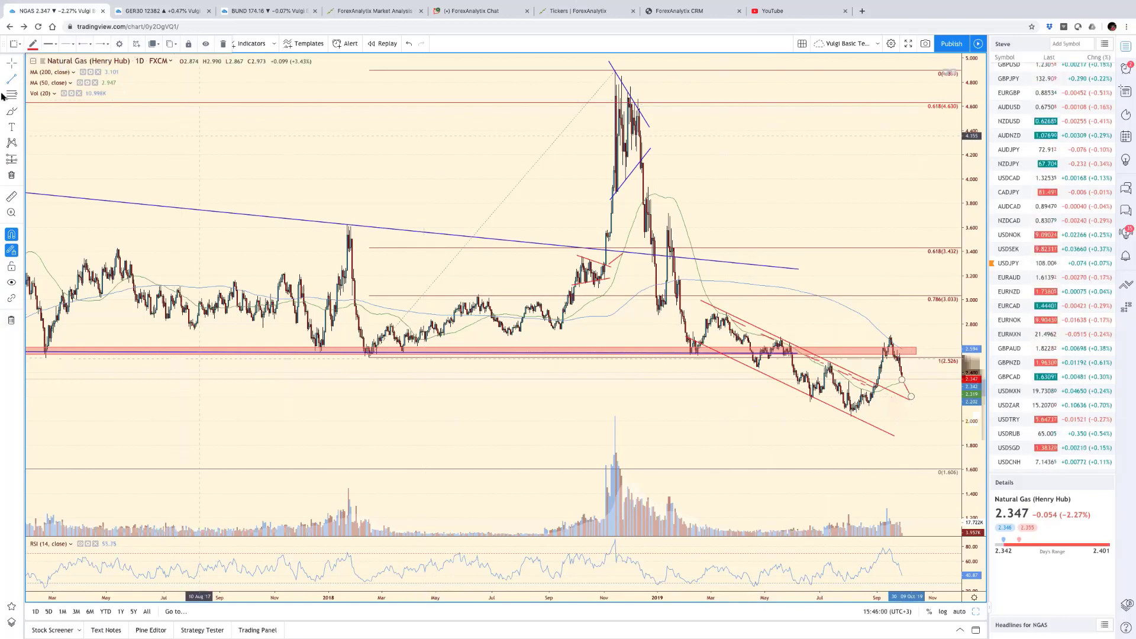
left_click(45, 355)
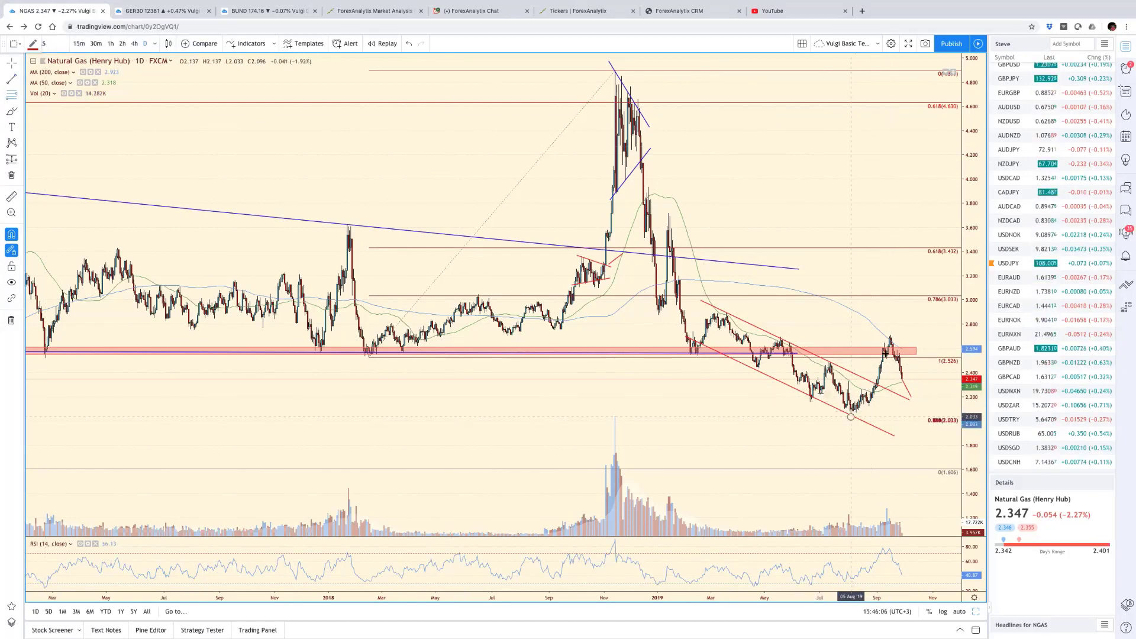
Step: Draw a Fibonacci retracement from the August 2.033 low to the 2.708 high, then compress the price scale
left_click(851, 423)
left_click(890, 333)
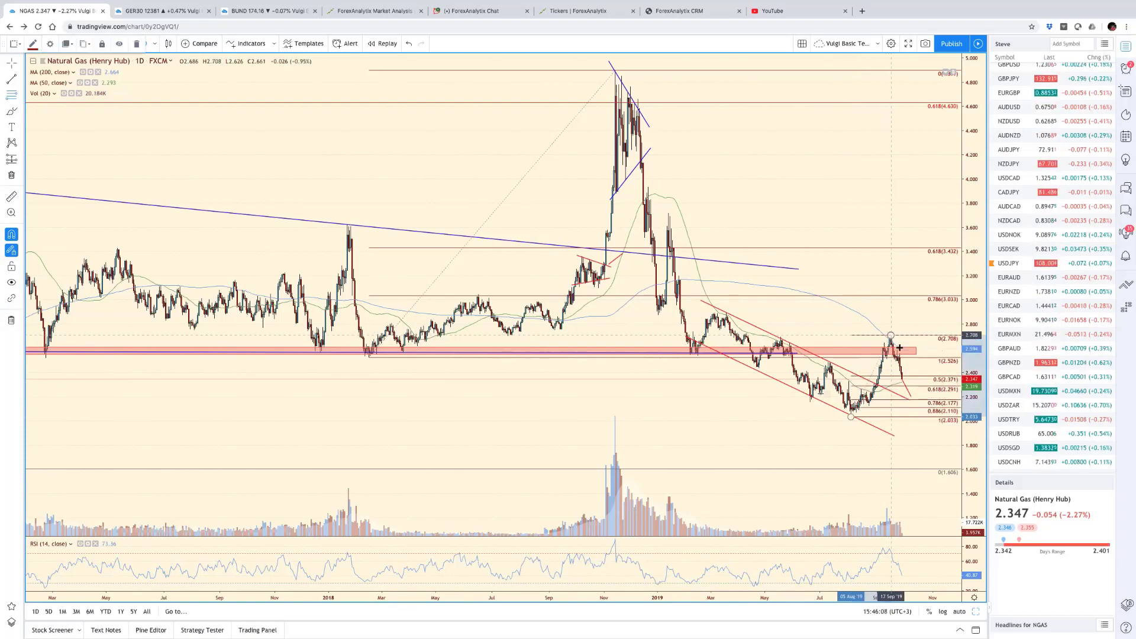
left_click(929, 368)
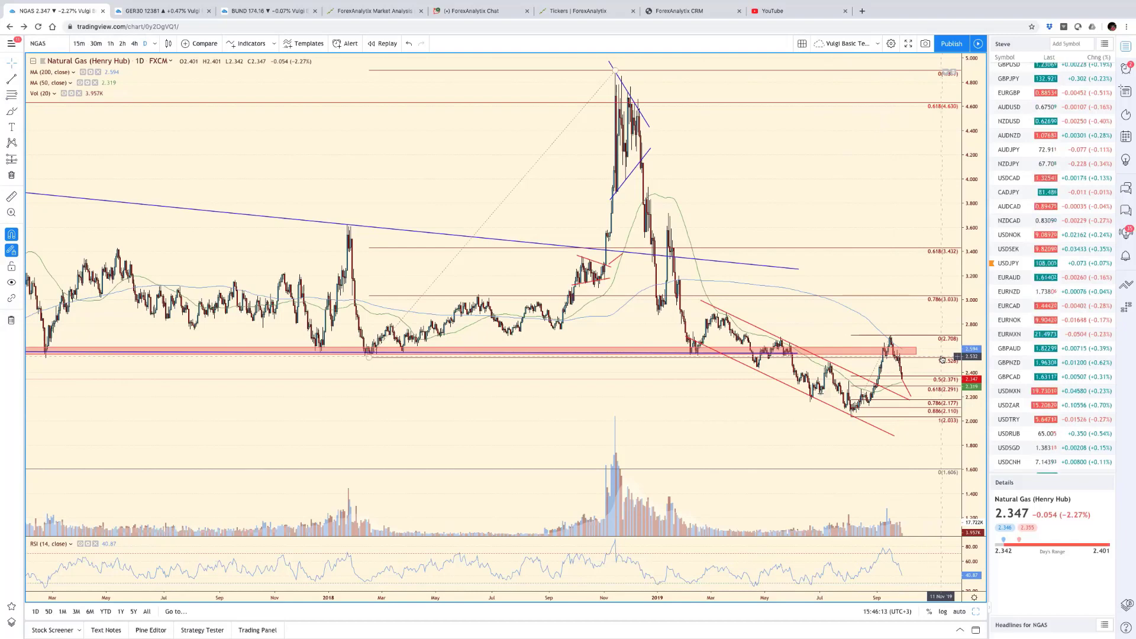
left_click_drag(964, 358, 967, 415)
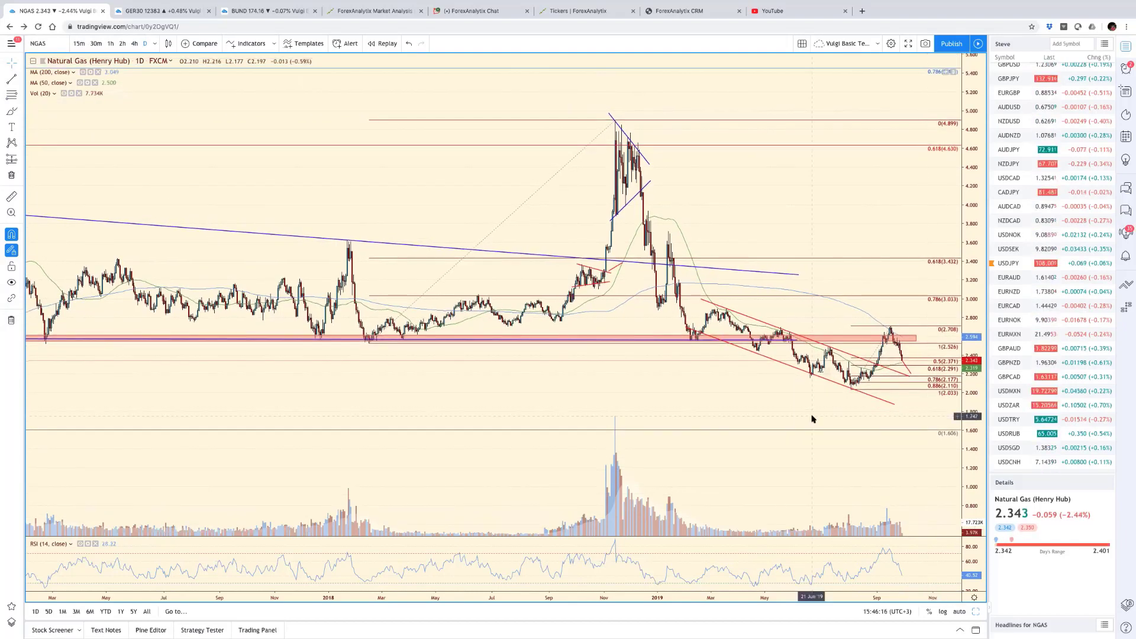
Step: Zoom the Natural Gas chart out to show price history back to 2015
scroll(811, 418, "down", 2)
scroll(812, 419, "down", 4)
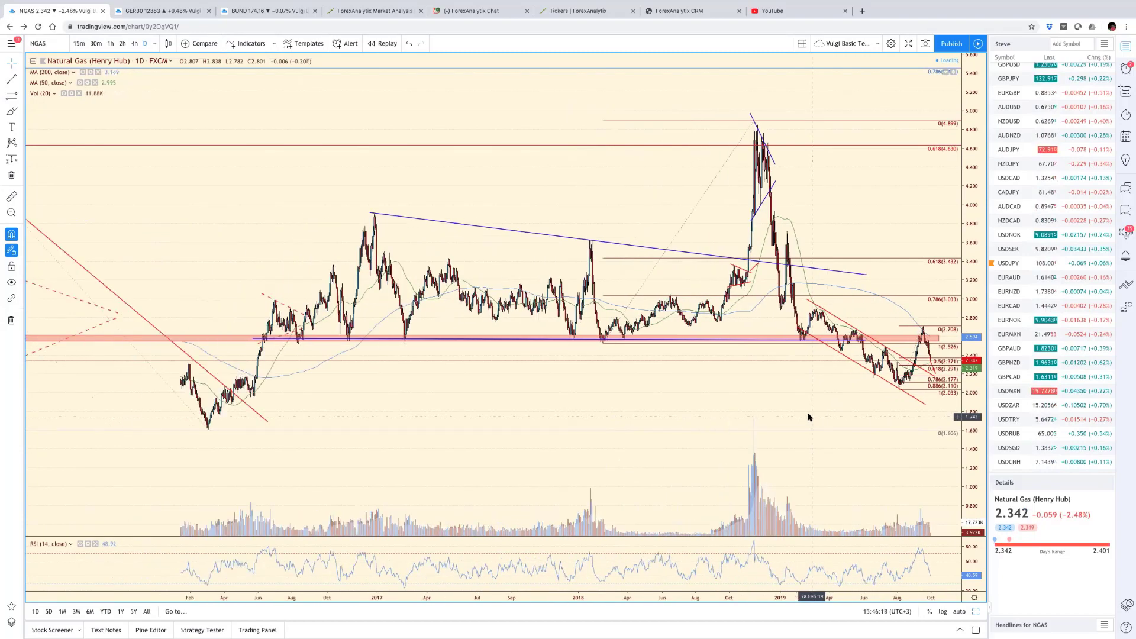
scroll(812, 417, "down", 1)
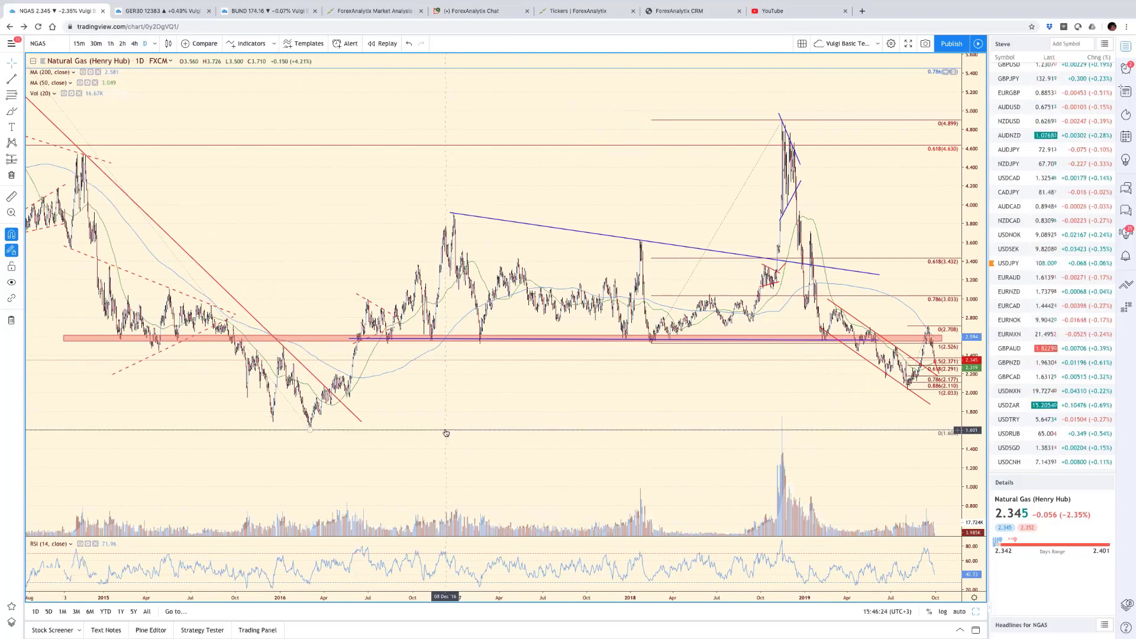
scroll(502, 423, "up", 3)
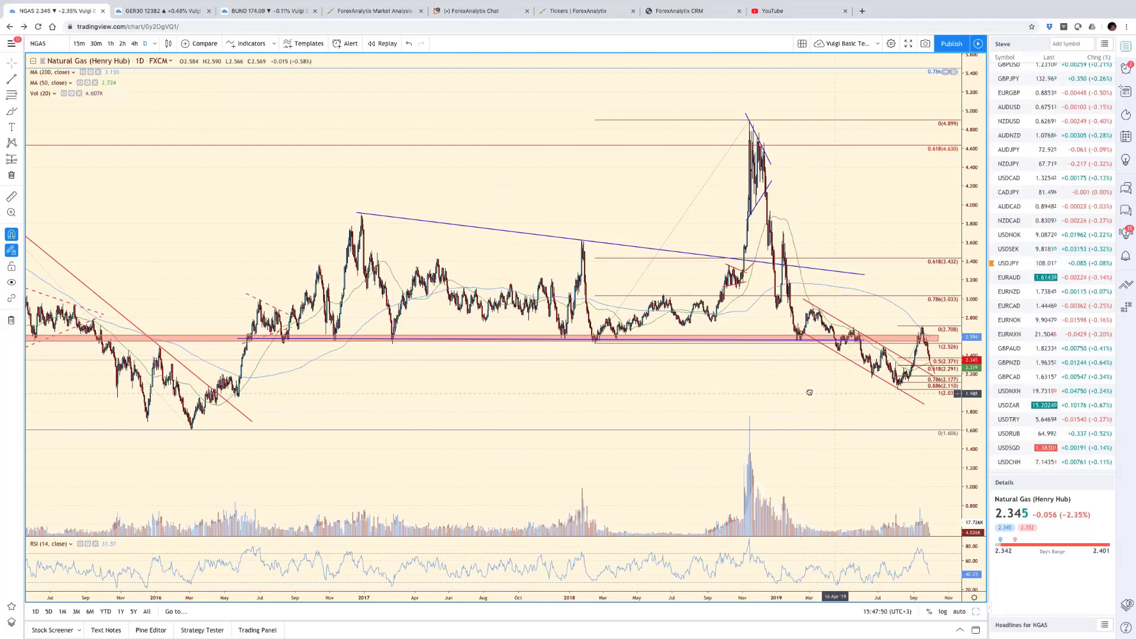
Step: Finish the projected line at the 0.786 level near 3.03, then zoom in on April 2018–October 2019
scroll(806, 388, "right", 5)
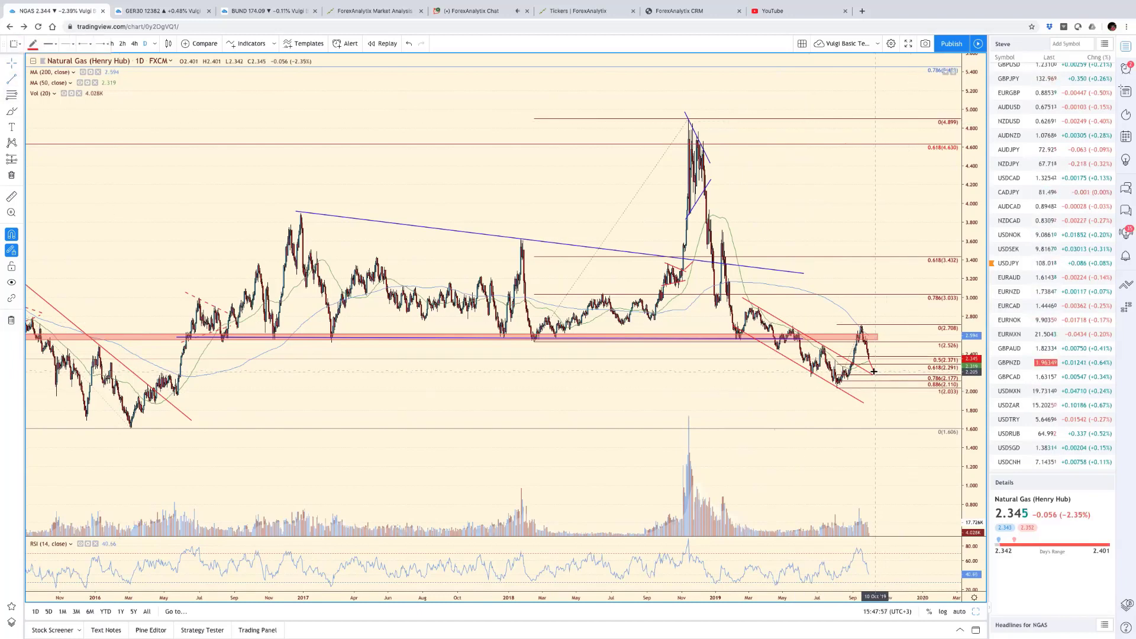
left_click(899, 304)
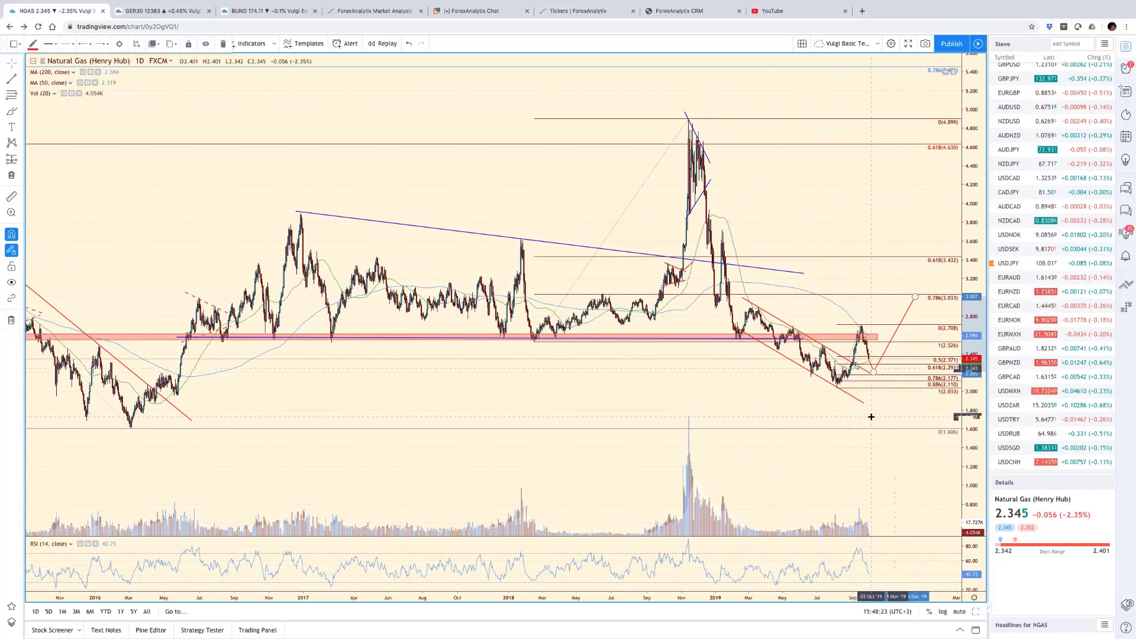
scroll(871, 417, "up", 4)
scroll(871, 417, "up", 5)
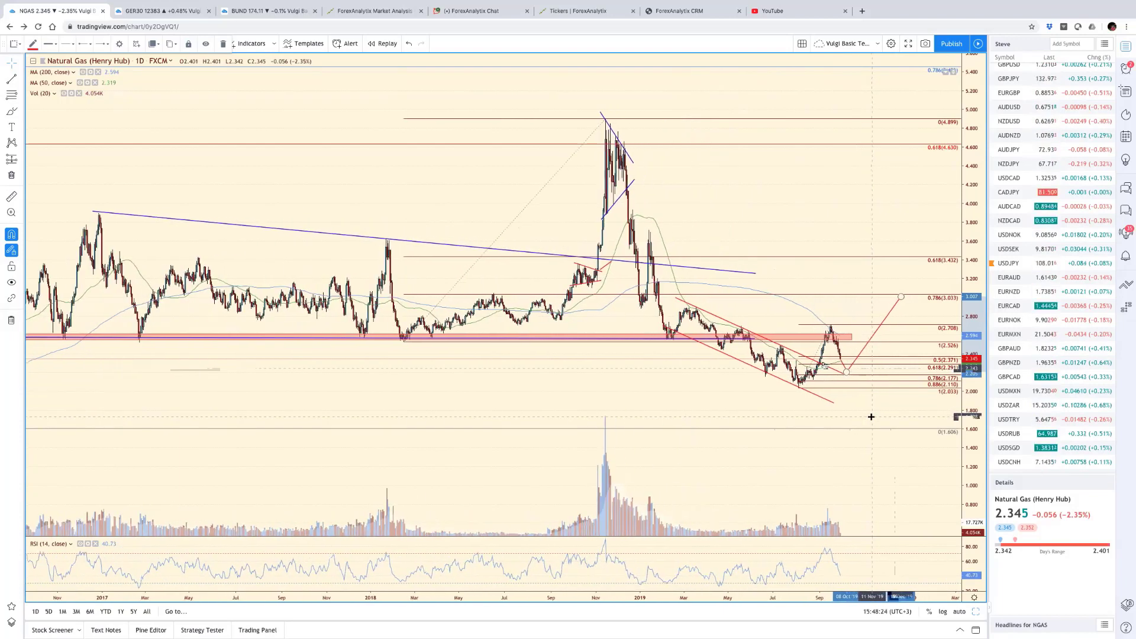
scroll(870, 417, "up", 5)
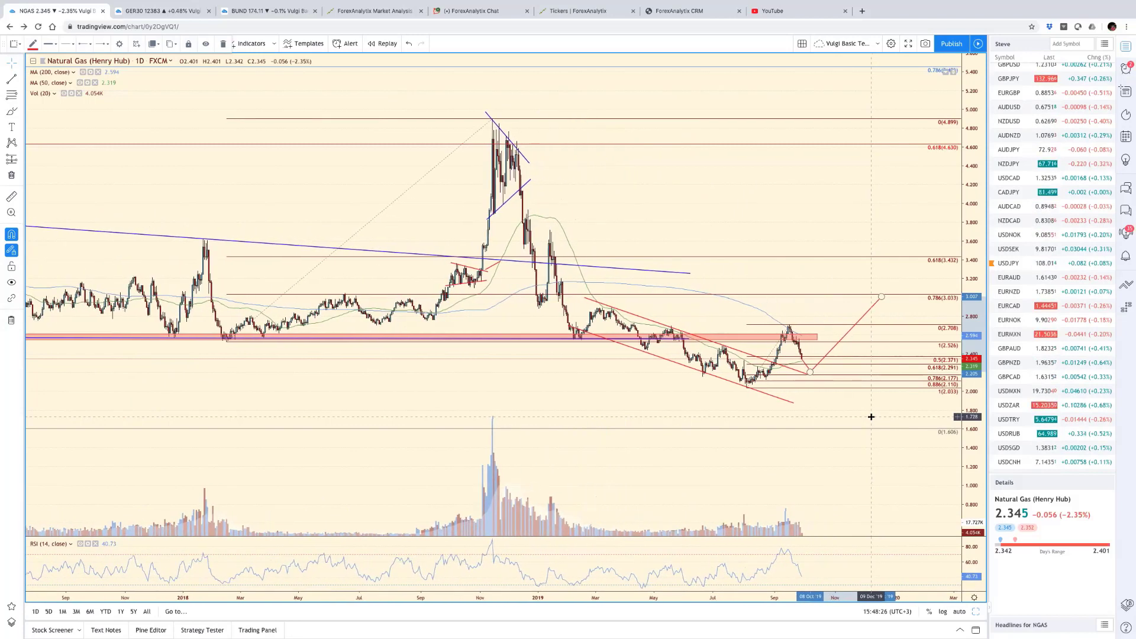
scroll(870, 416, "up", 3)
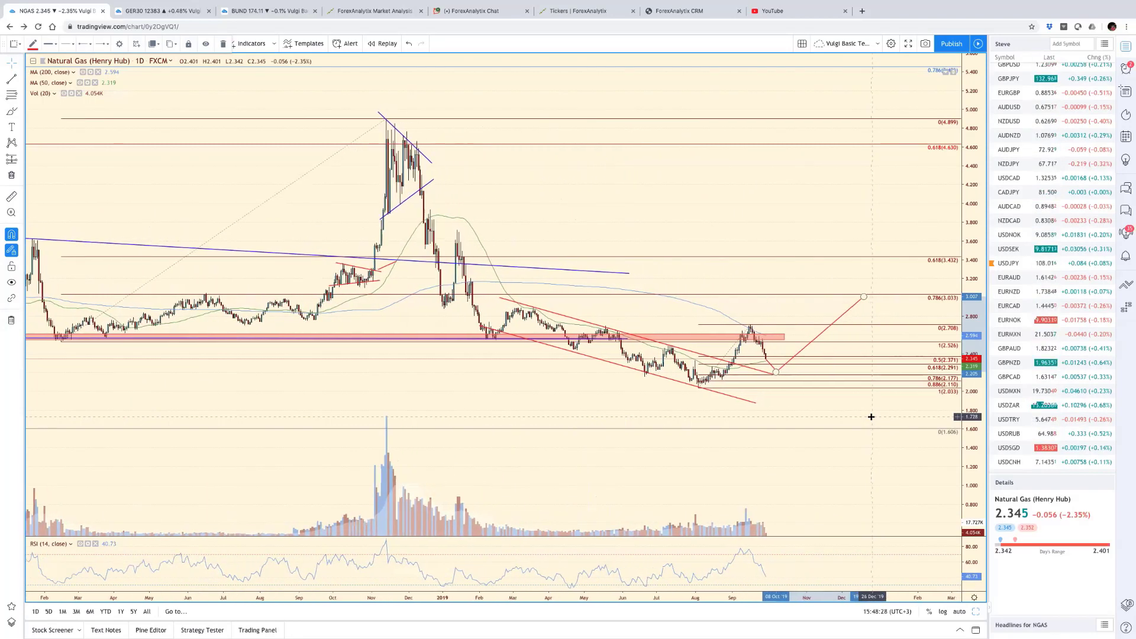
scroll(871, 417, "up", 5)
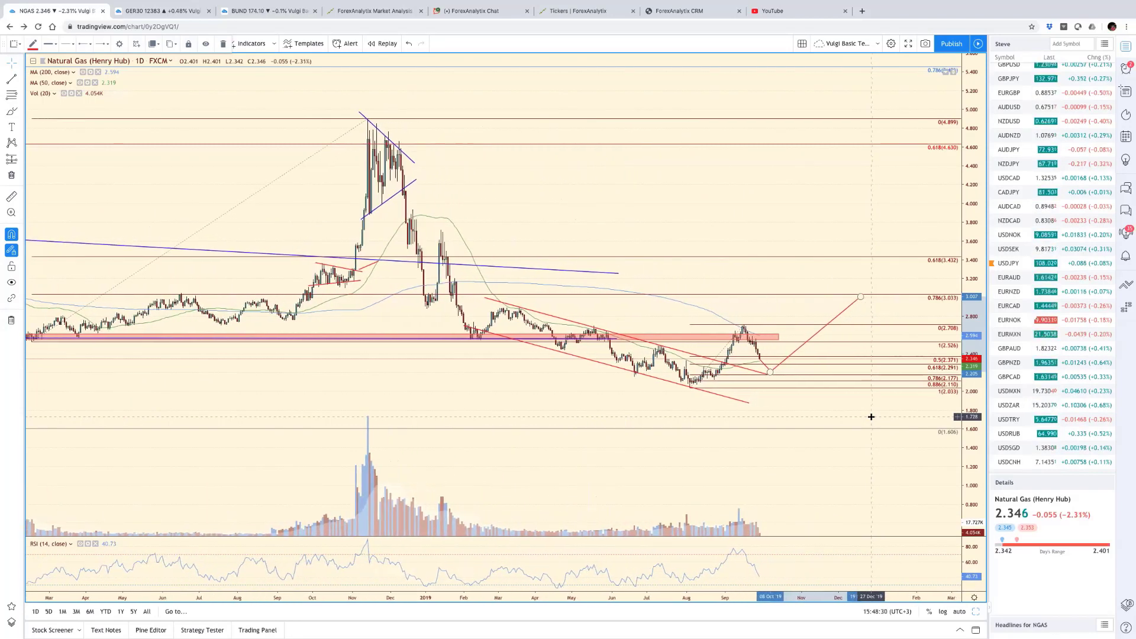
scroll(871, 416, "up", 5)
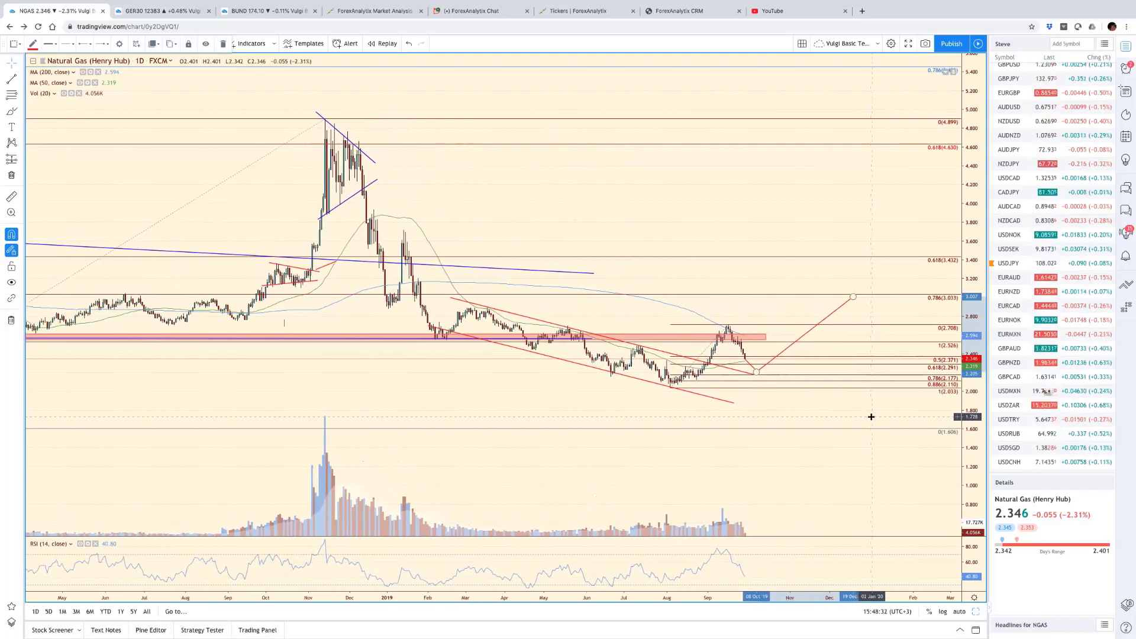
scroll(871, 416, "up", 4)
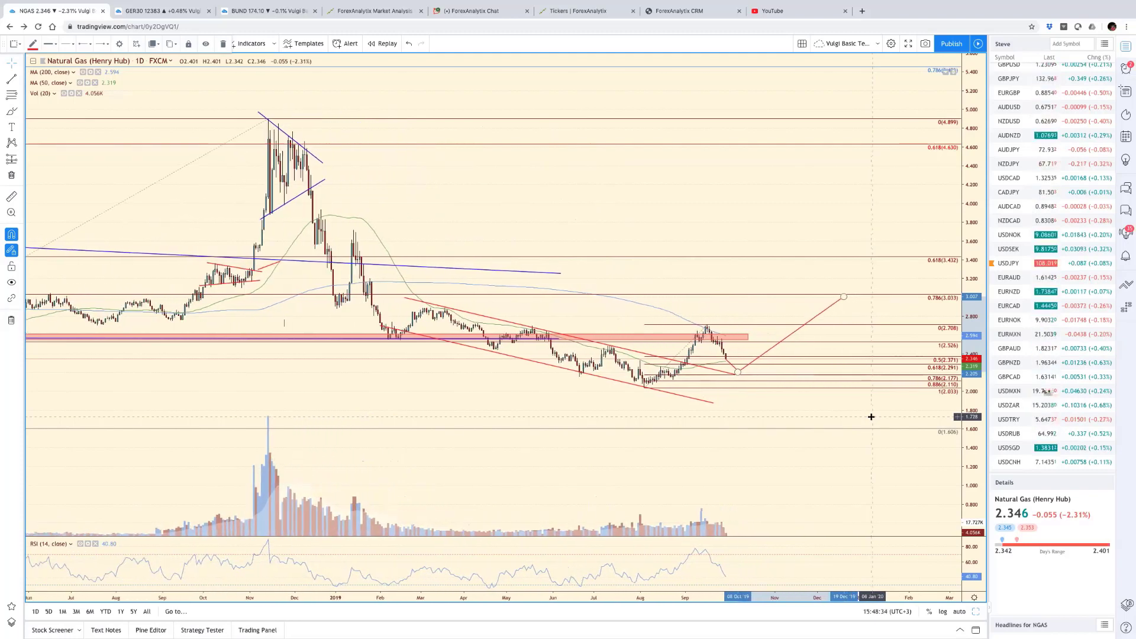
scroll(870, 416, "up", 3)
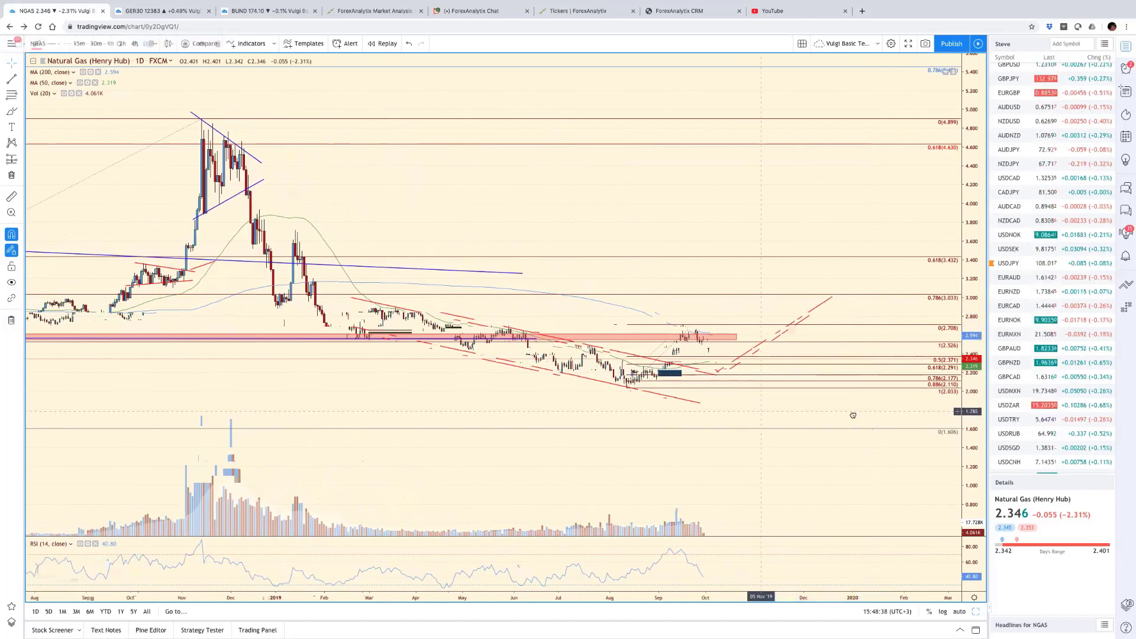
left_click_drag(852, 413, 1010, 410)
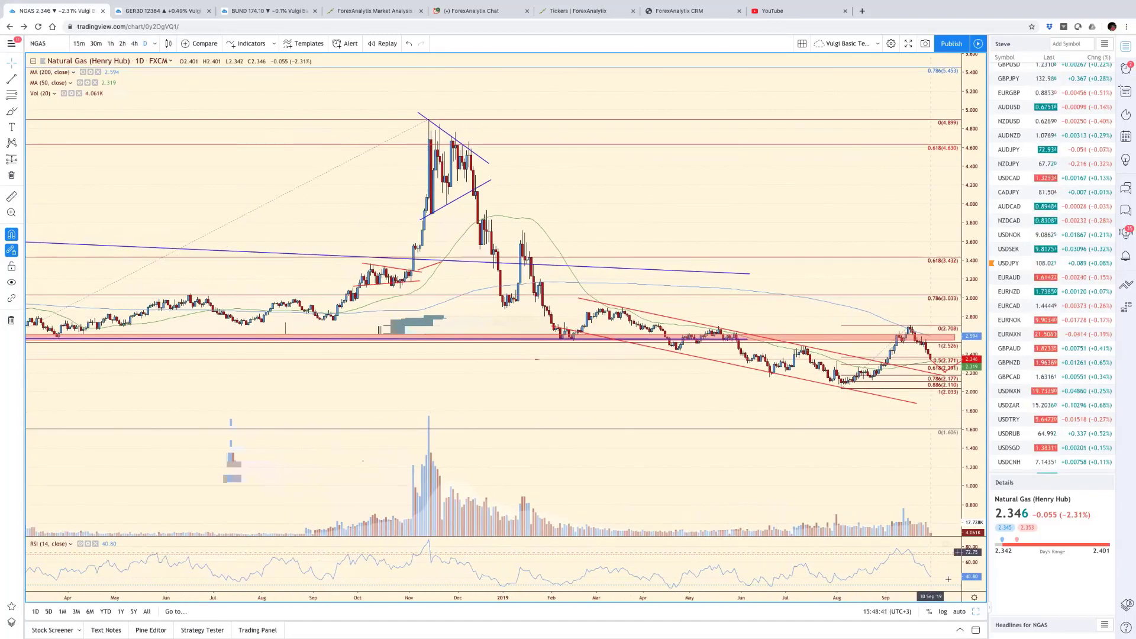
Step: Auto-fit the price scale, restore the six-chart layout, and load XPDUSD into the former Natural Gas pane
left_click(976, 612)
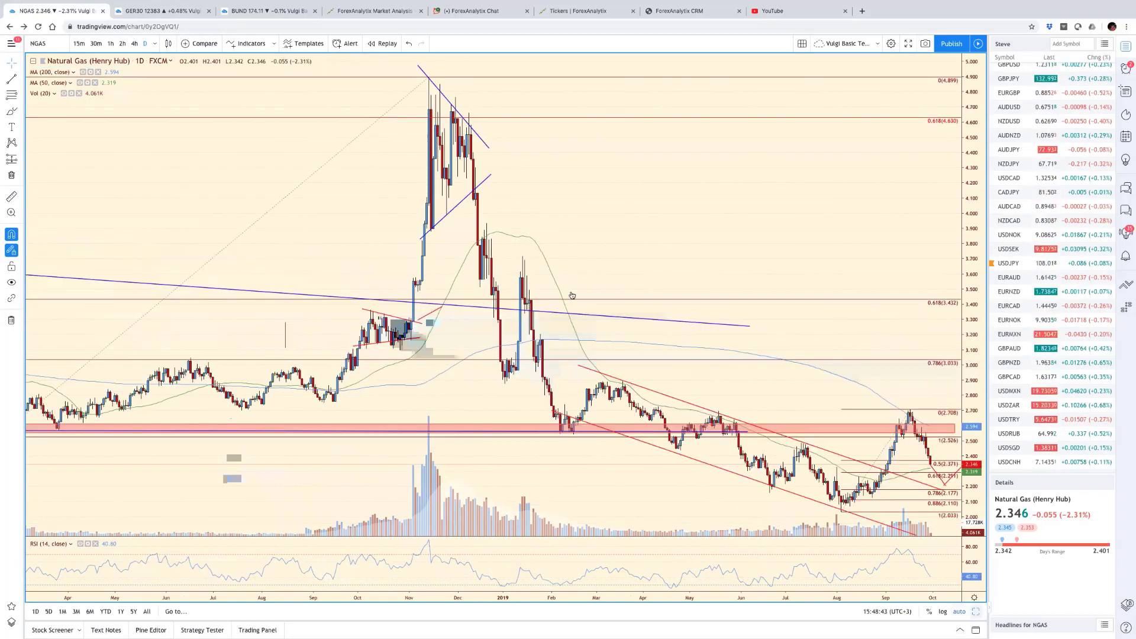
key("alt+Enter")
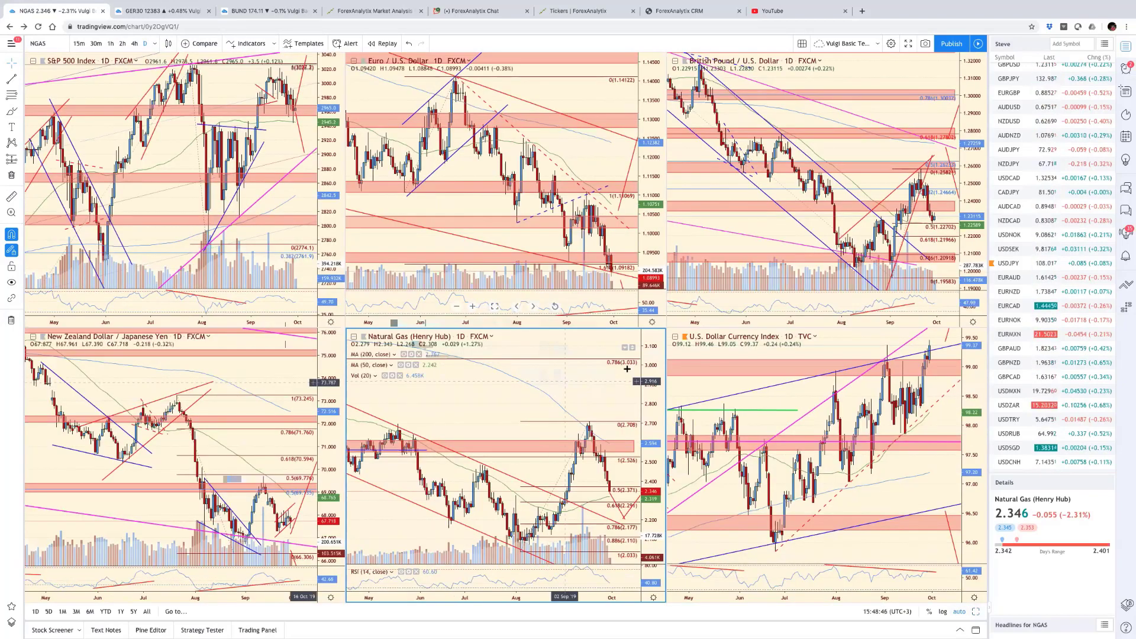
scroll(1054, 372, "down", 5)
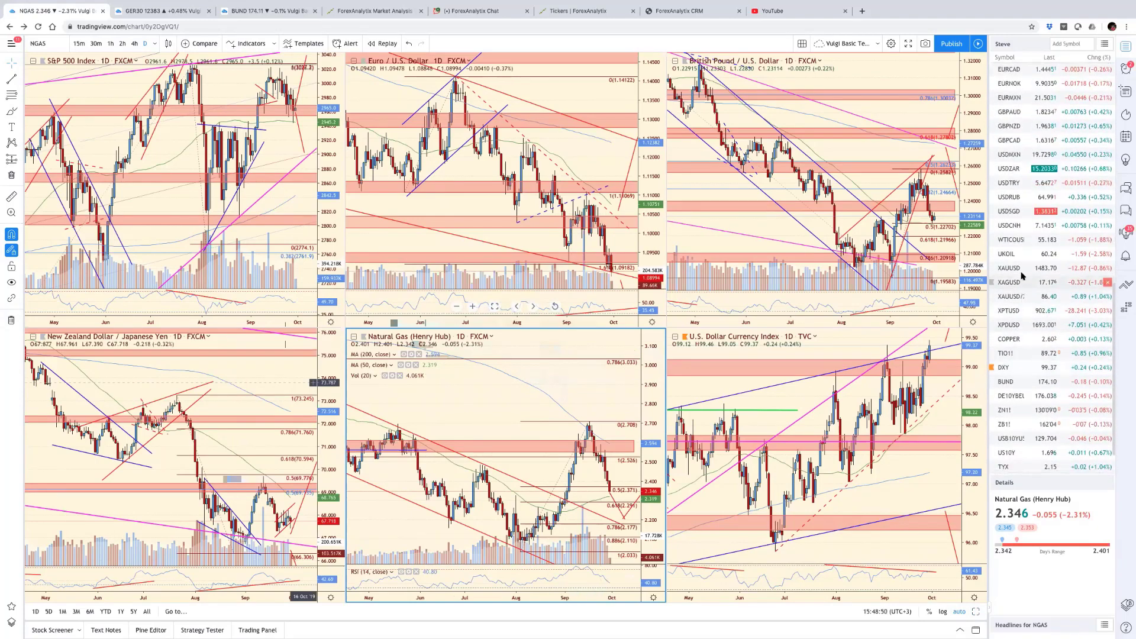
left_click(1011, 326)
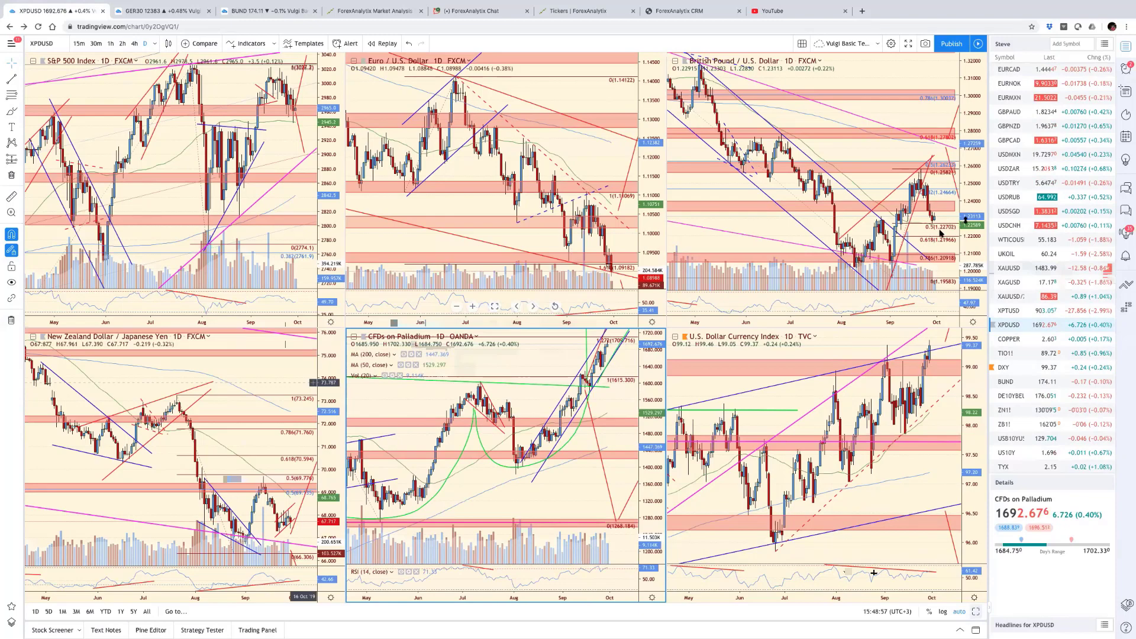
Step: Maximize the XPDUSD chart and compress its price scale to reveal the 1709.716 and 1759.006 extensions
key("alt+Return")
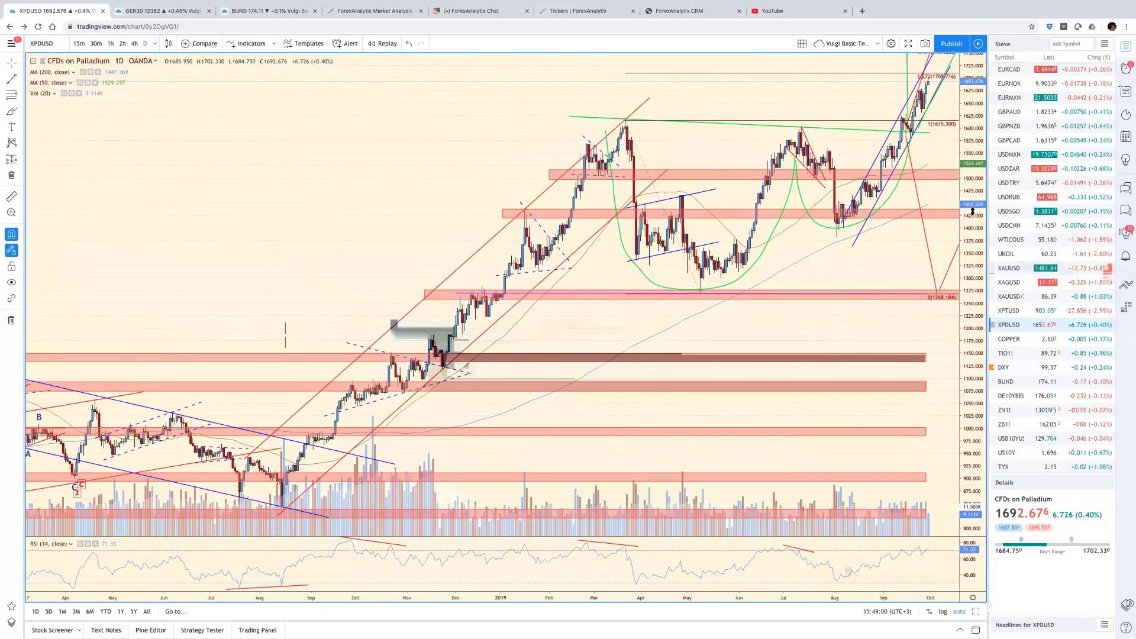
left_click_drag(976, 152, 897, 270)
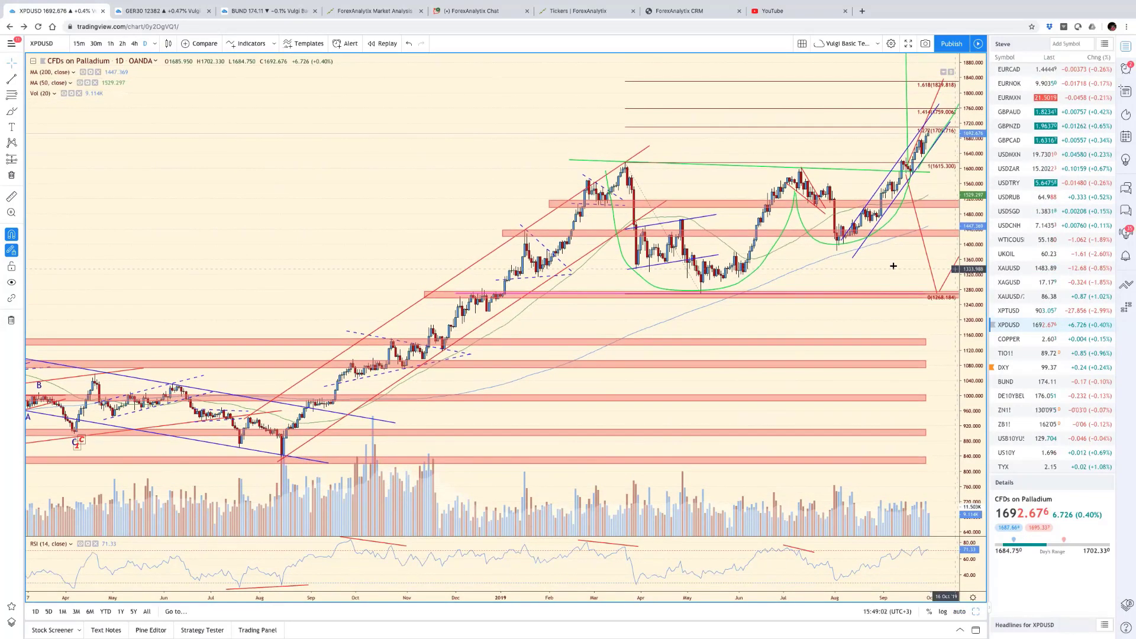
scroll(837, 266, "right", 3)
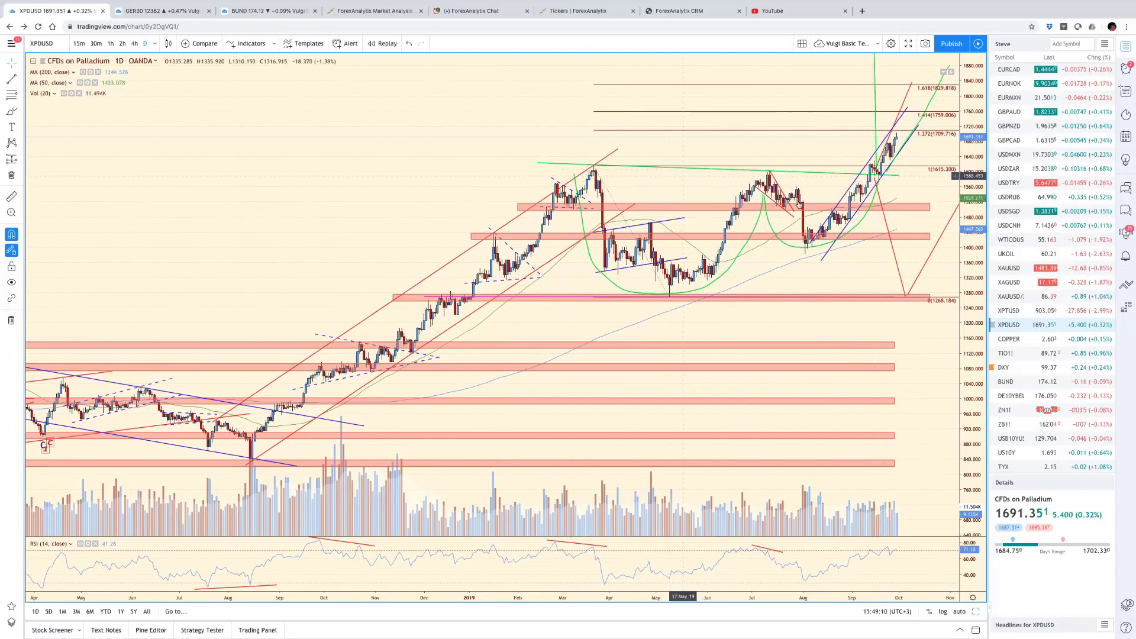
left_click(772, 170)
left_click(905, 186)
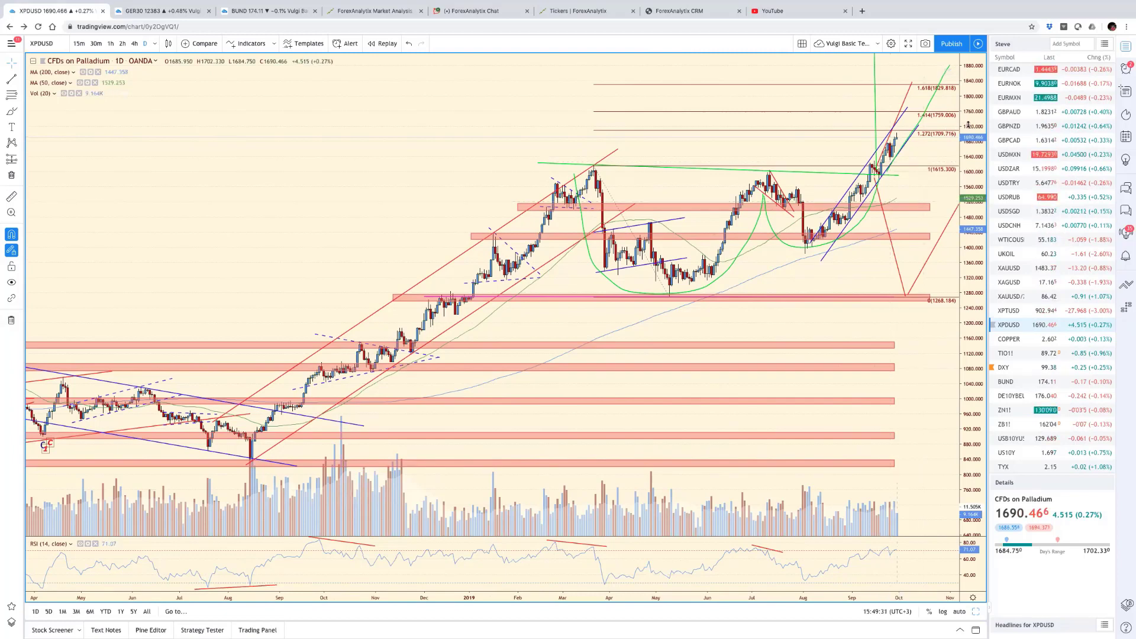
left_click_drag(970, 133, 970, 177)
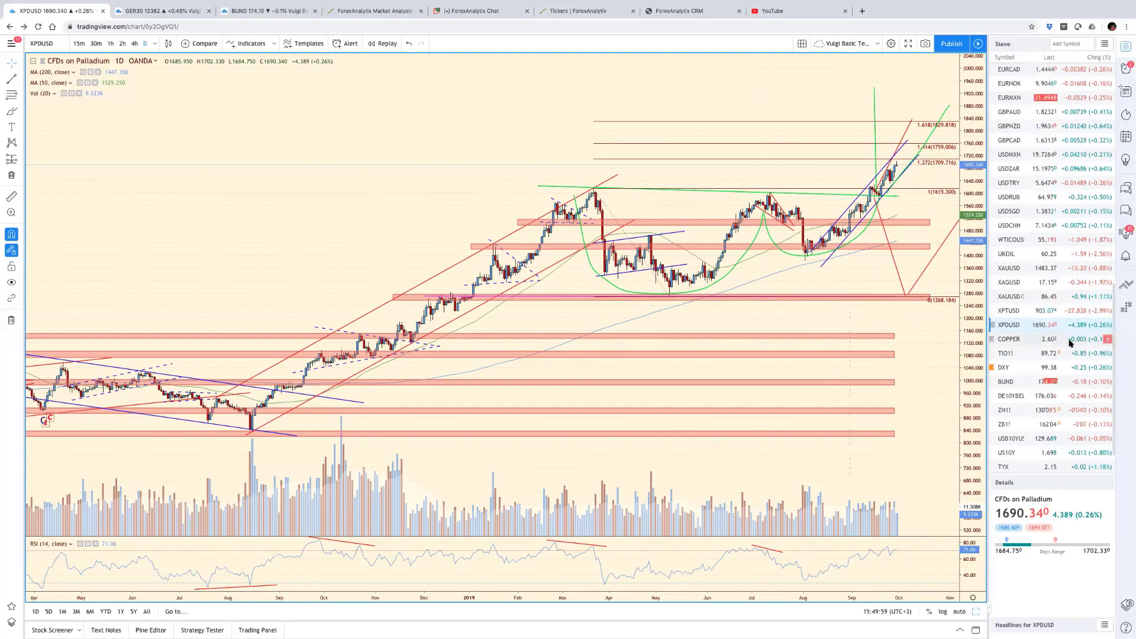
Step: Switch to the Gold Spot chart and pick the freehand brush in green
left_click(1018, 270)
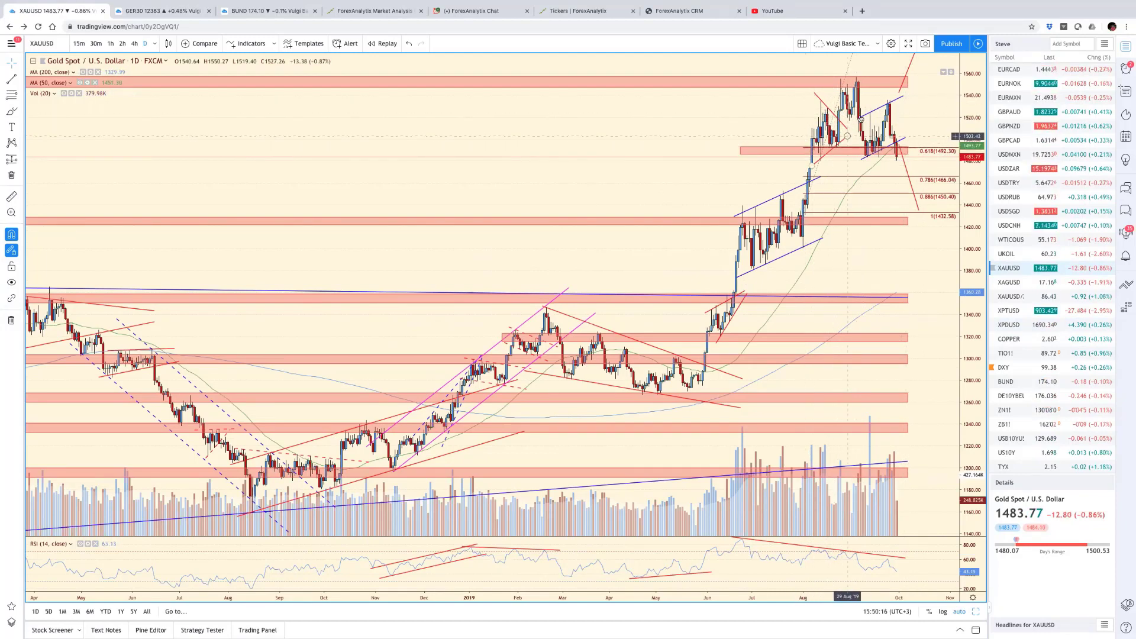
left_click(20, 112)
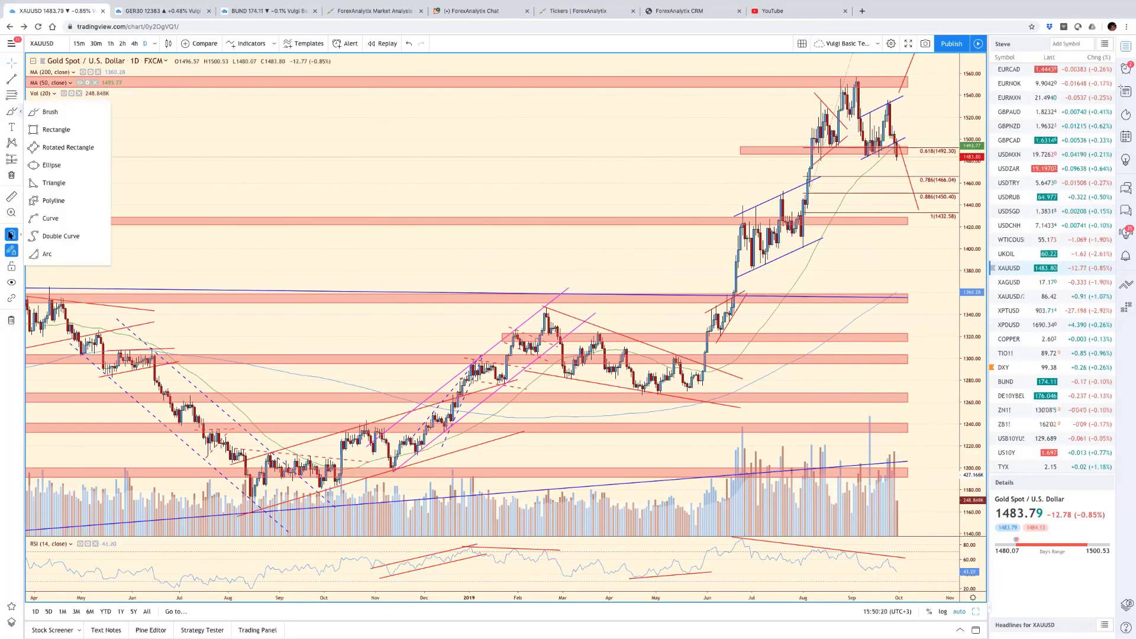
left_click(42, 112)
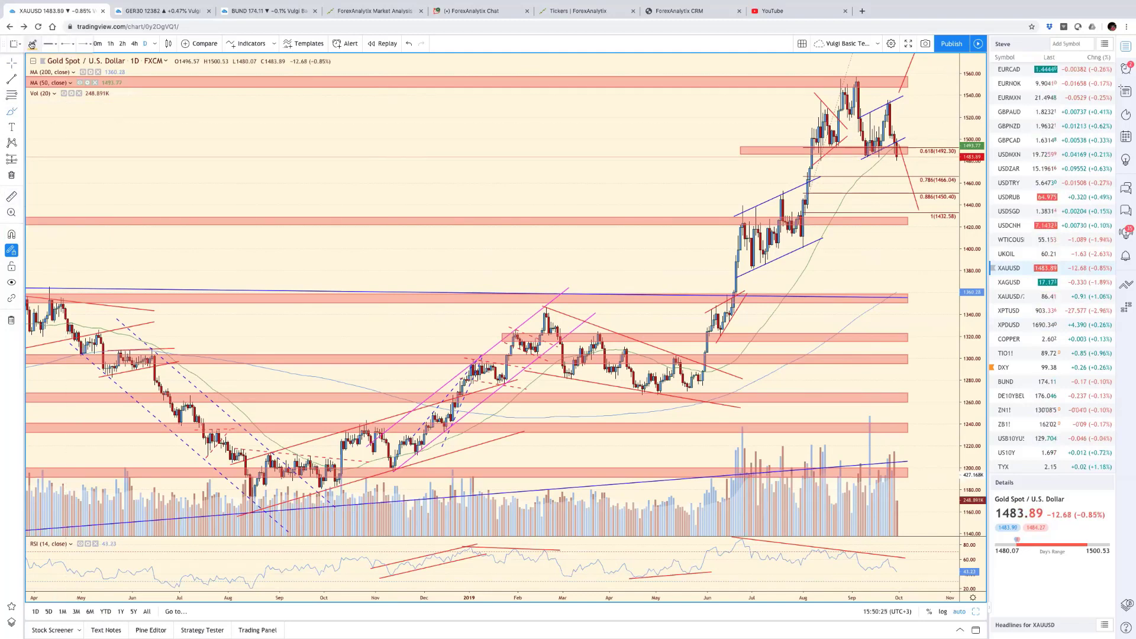
left_click(32, 43)
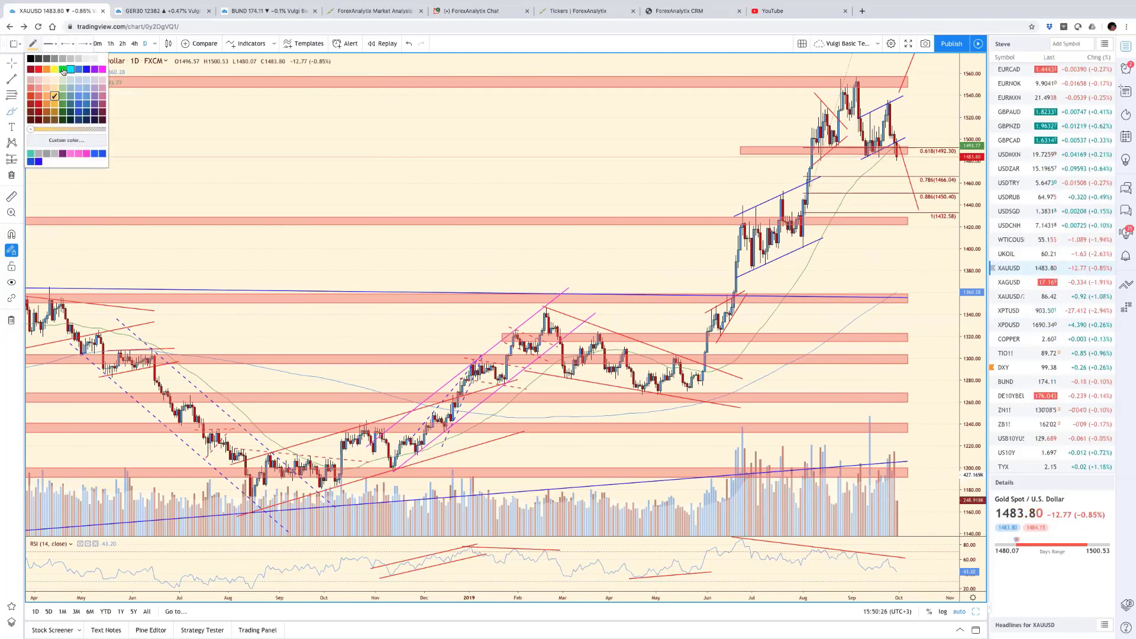
left_click(62, 70)
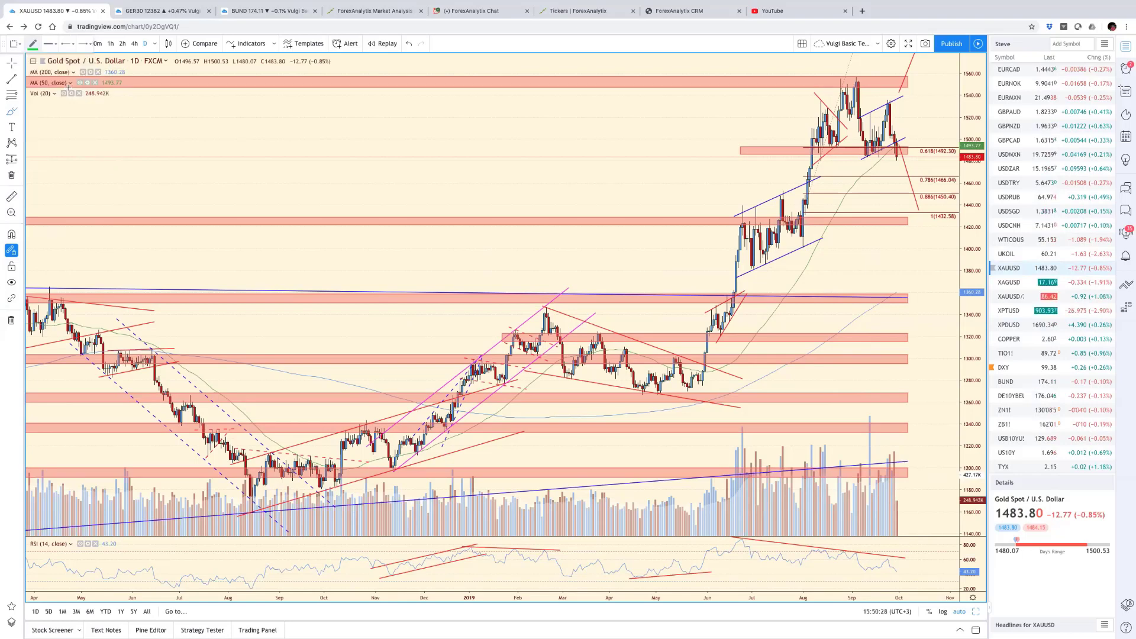
Step: Brush green arcs over the two recent gold peaks and select the red projected price path
left_click_drag(791, 142, 821, 102)
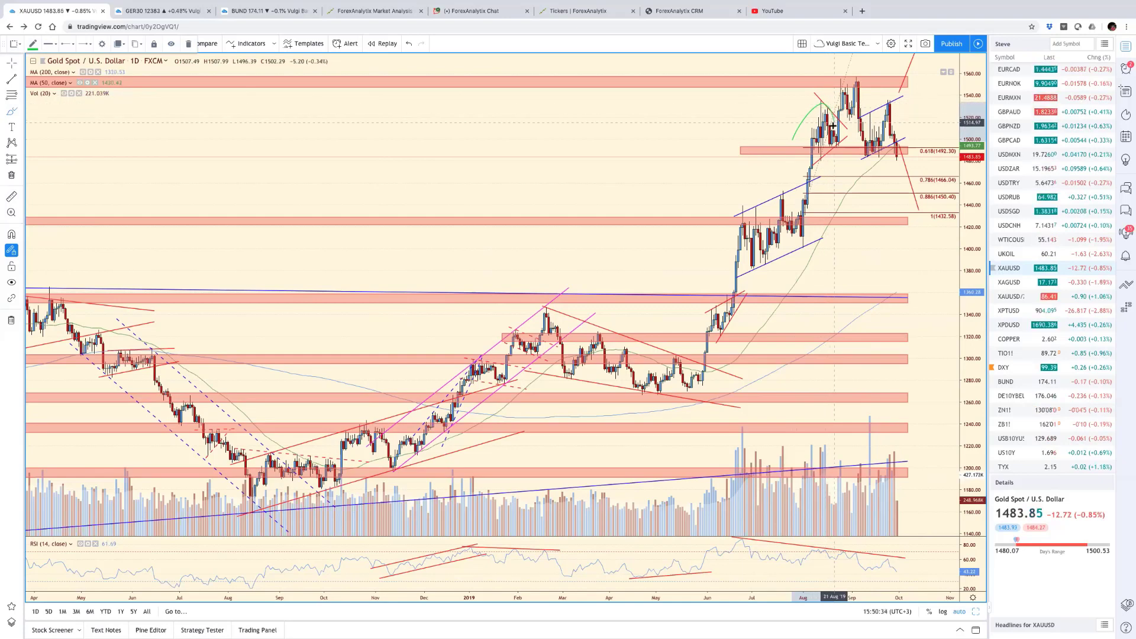
mouse_move(834, 119)
left_mouse_down()
mouse_move(855, 73)
mouse_move(870, 123)
mouse_move(889, 96)
mouse_move(904, 141)
left_mouse_up()
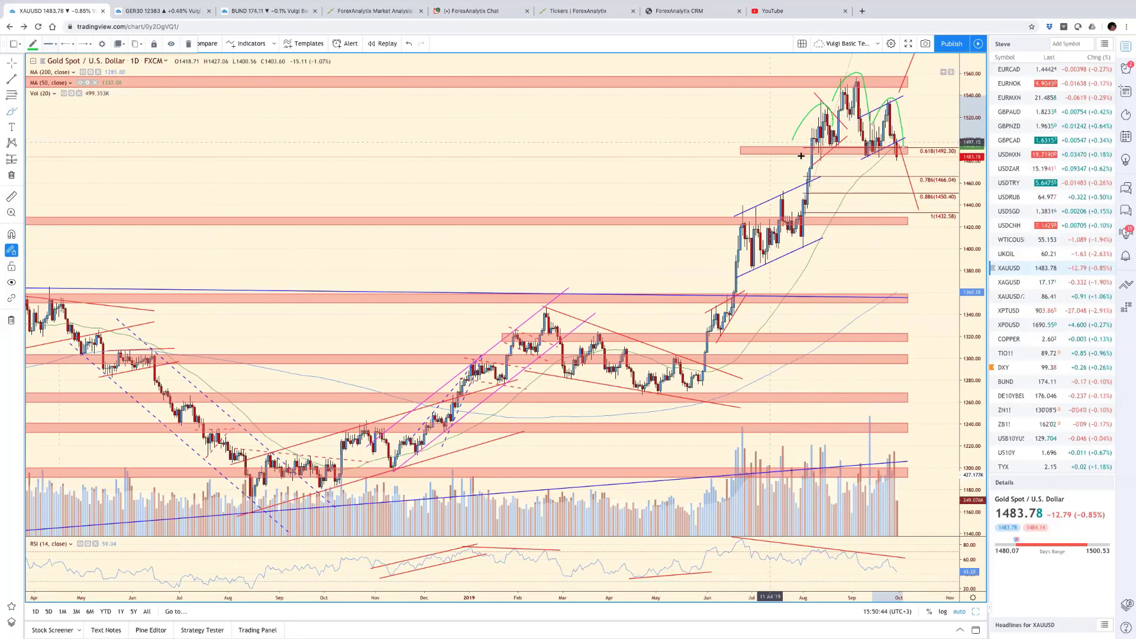
left_click_drag(814, 150, 929, 151)
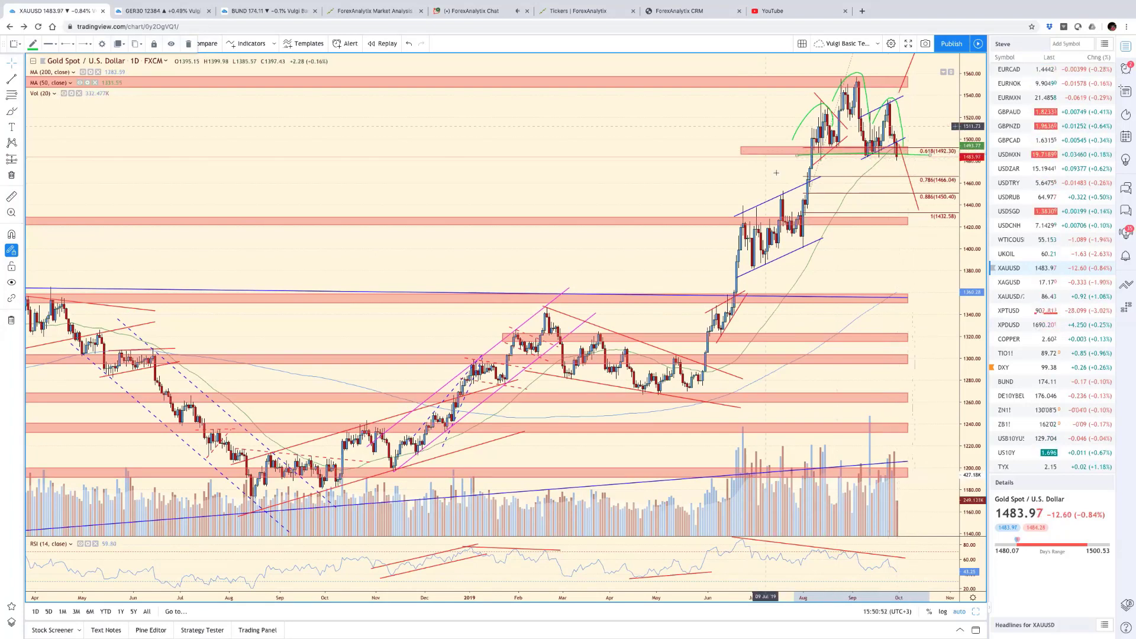
left_click(904, 168)
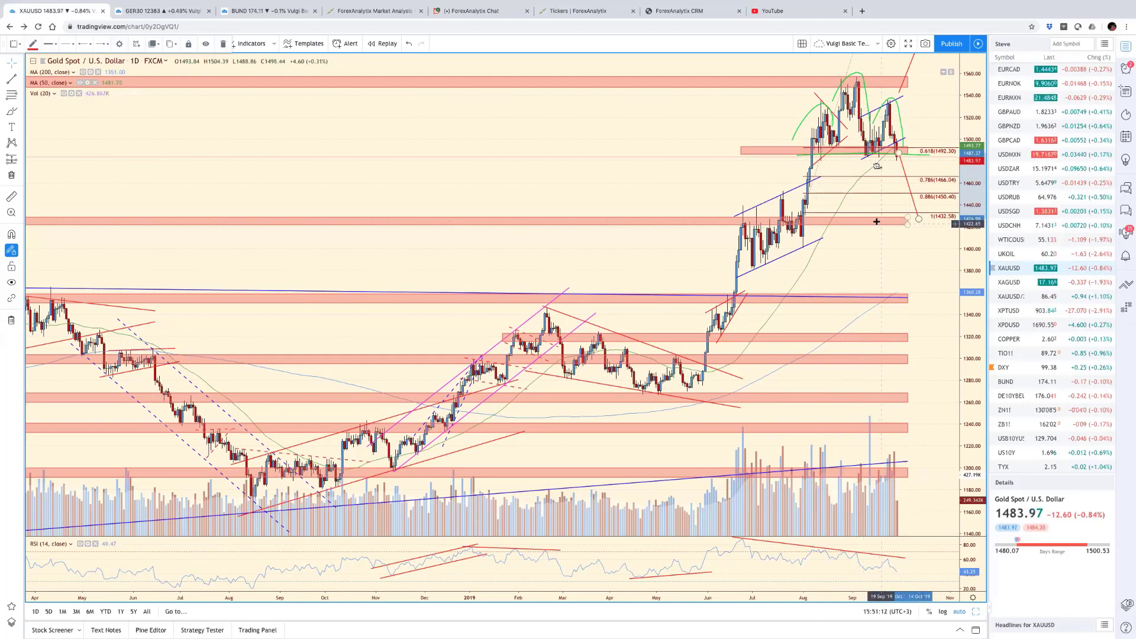
scroll(606, 195, "down", 5)
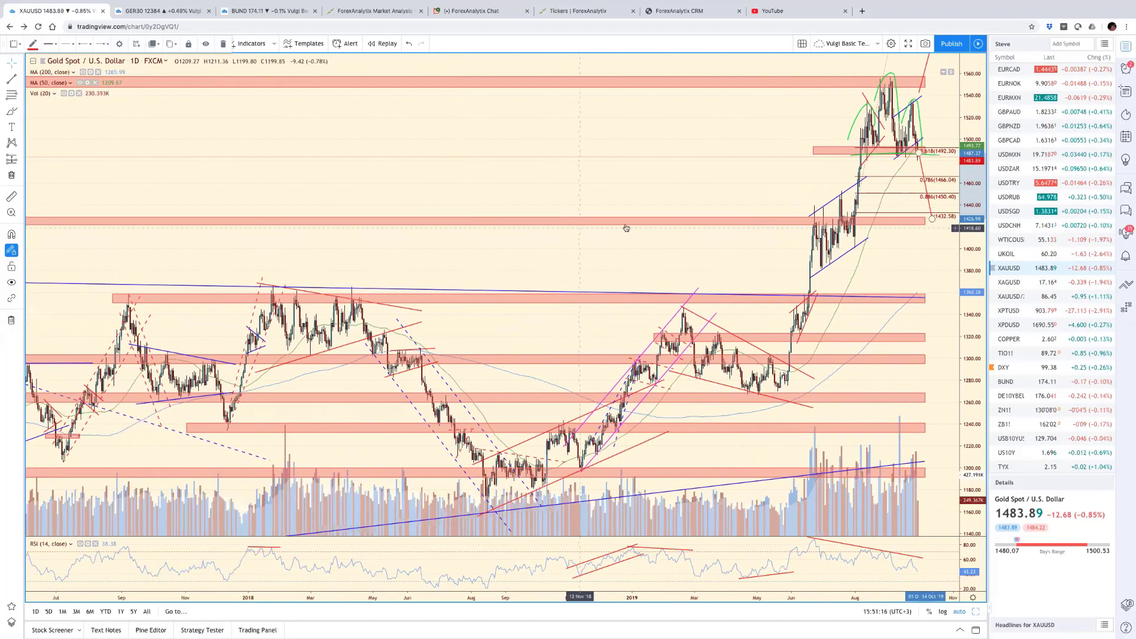
scroll(655, 226, "up", 3)
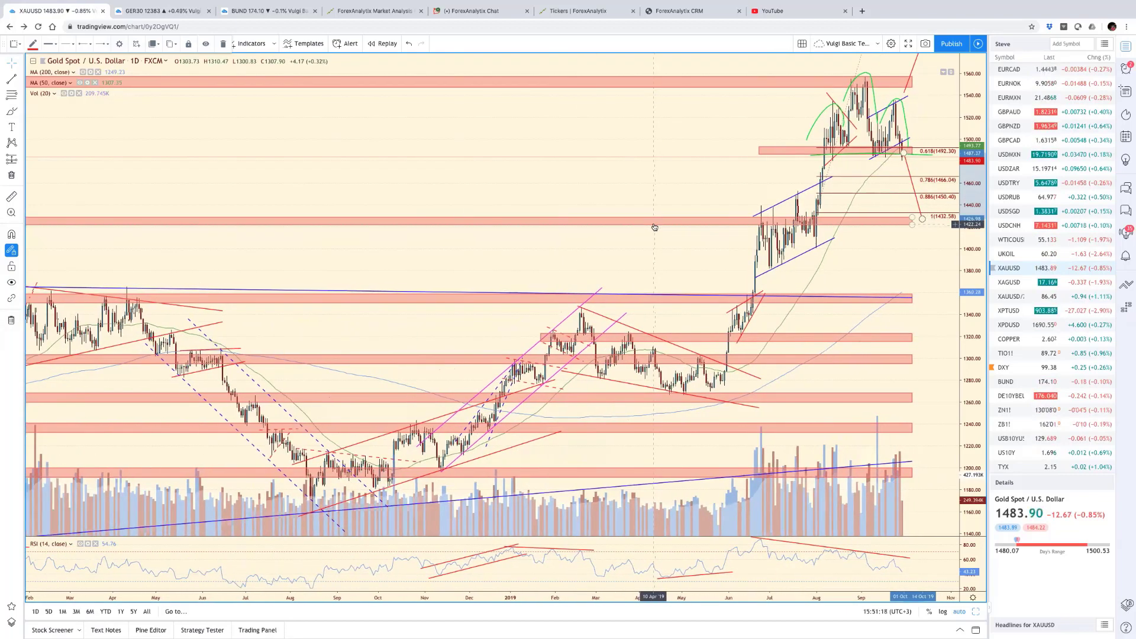
scroll(654, 227, "up", 3)
scroll(765, 229, "down", 2)
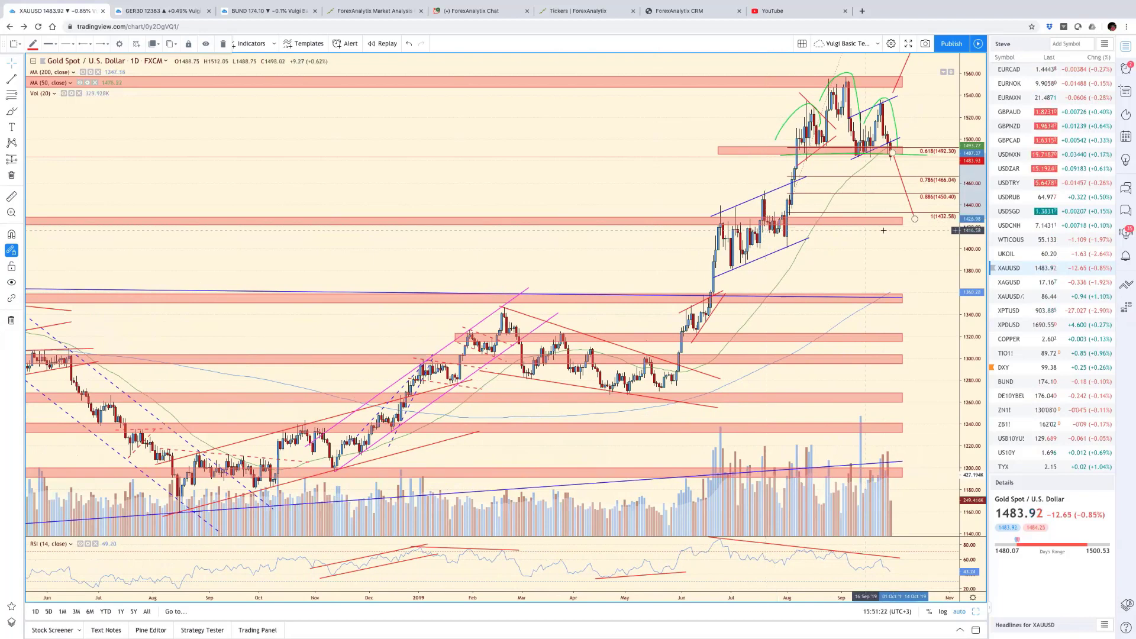
Step: Load XAGUSD from the watchlist and zoom the time axis in and out
left_click(1010, 282)
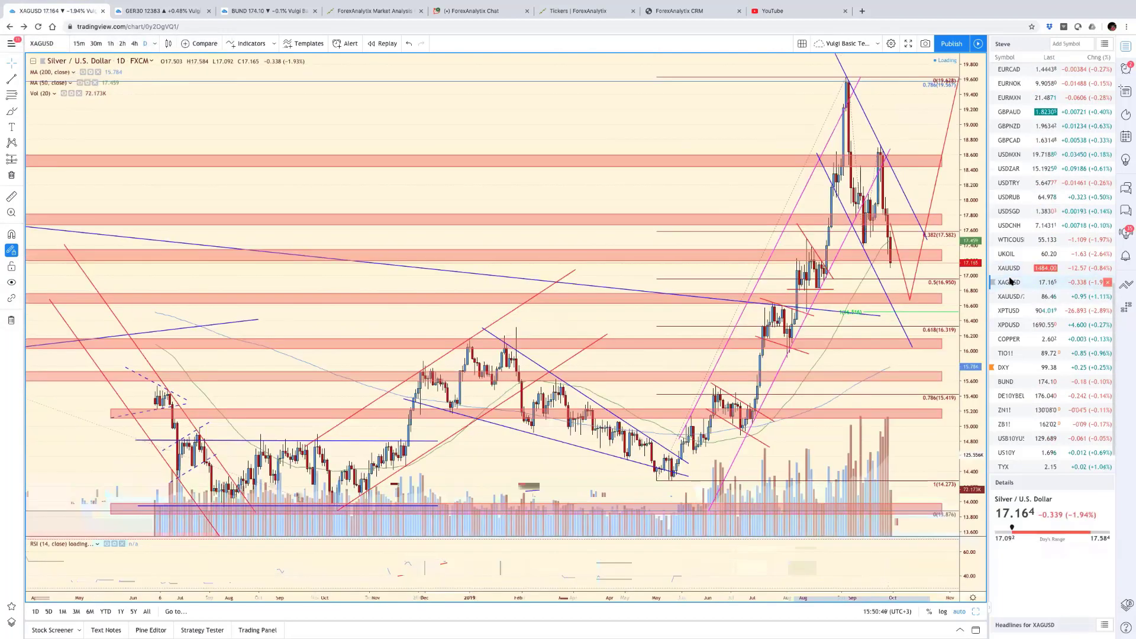
scroll(861, 104, "up", 5)
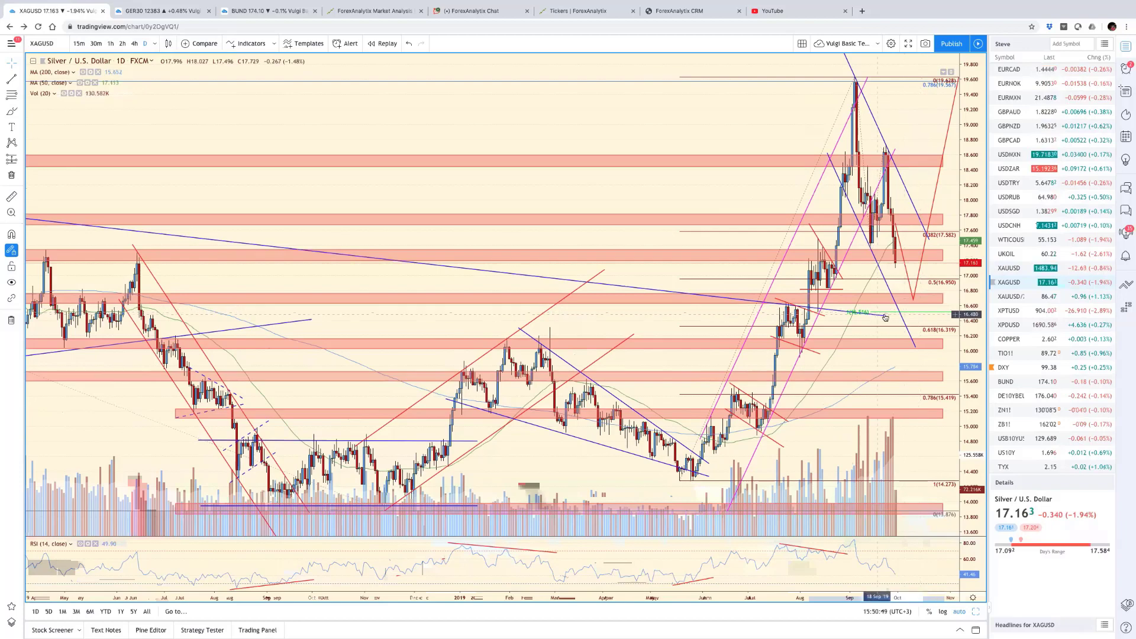
scroll(557, 256, "down", 5)
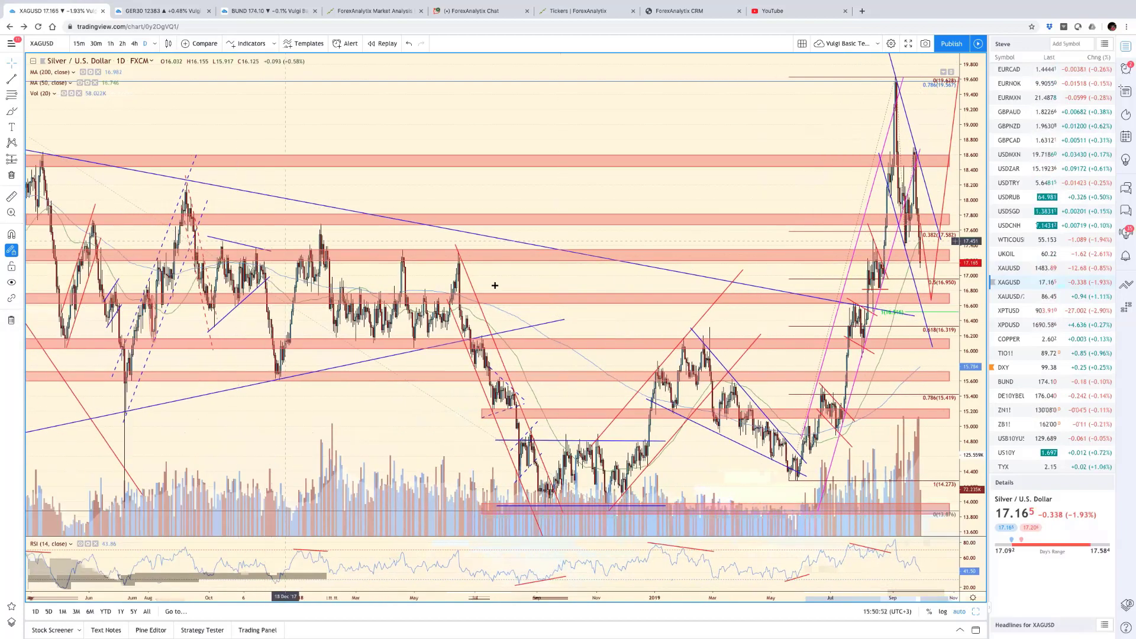
scroll(744, 296, "up", 5)
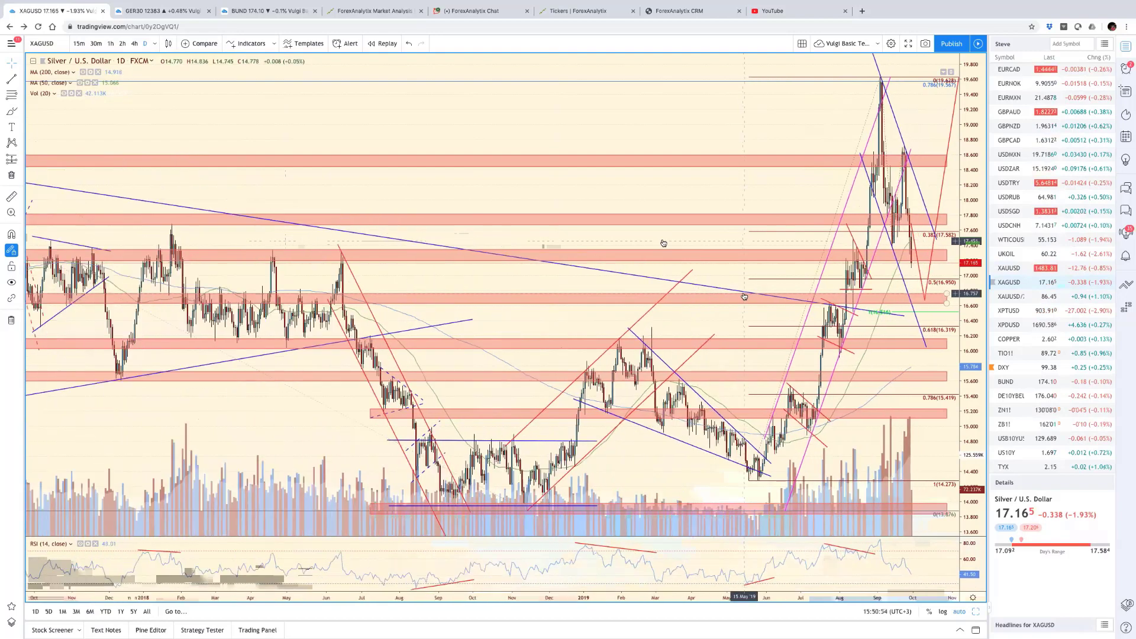
scroll(744, 295, "up", 4)
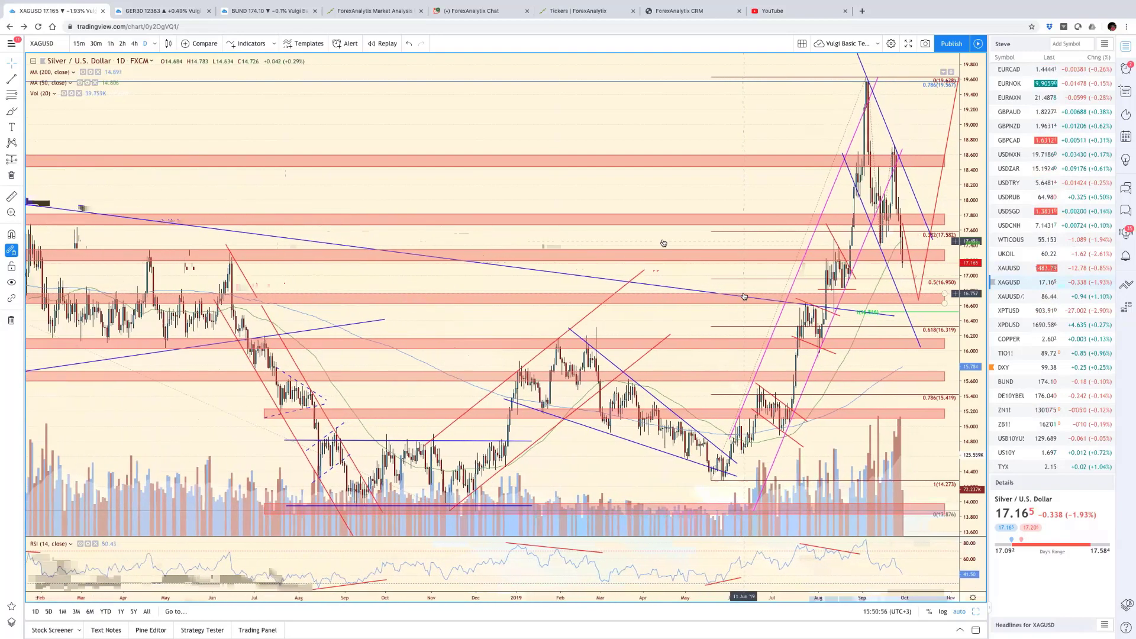
scroll(744, 296, "up", 3)
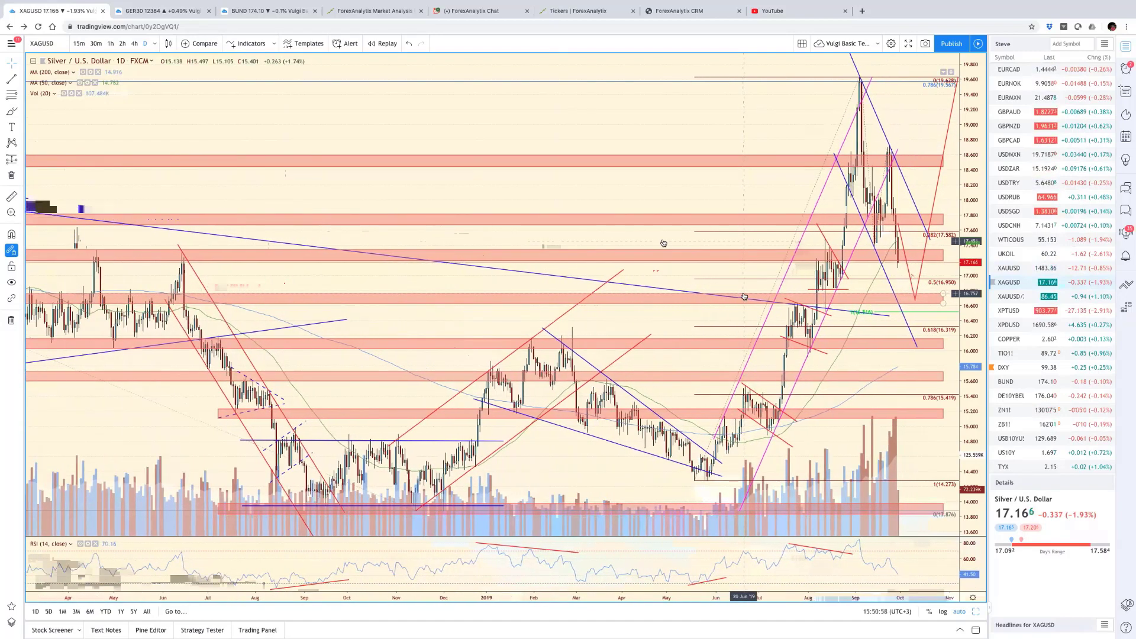
Step: Load the XAUUSD/XAGUSD gold-to-silver ratio chart from the watchlist
left_click(1021, 298)
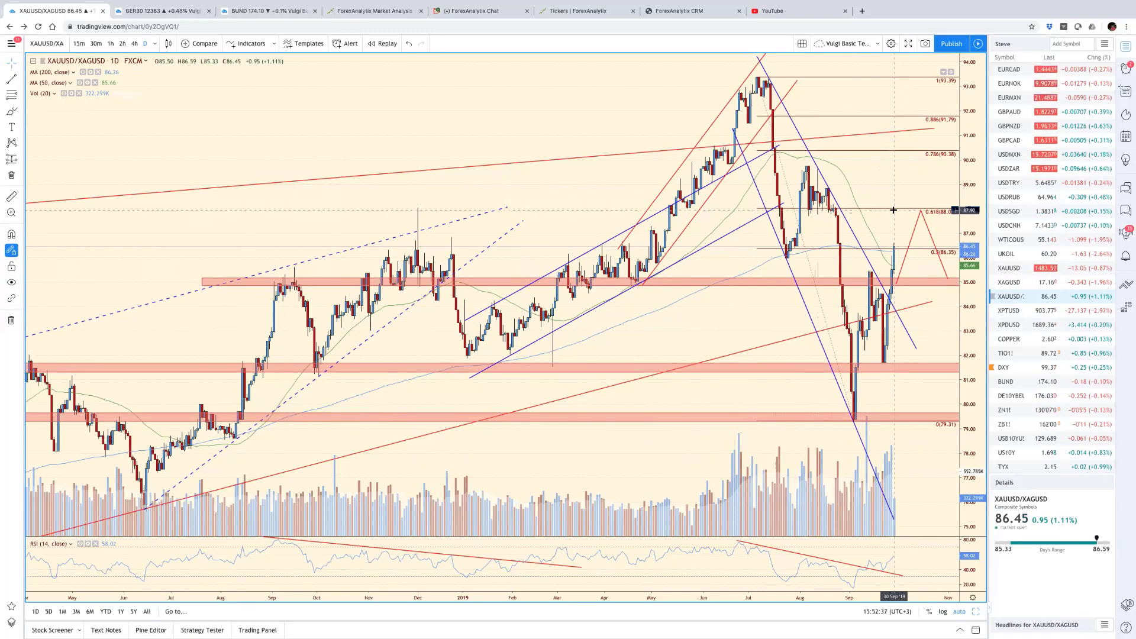
left_click(1012, 282)
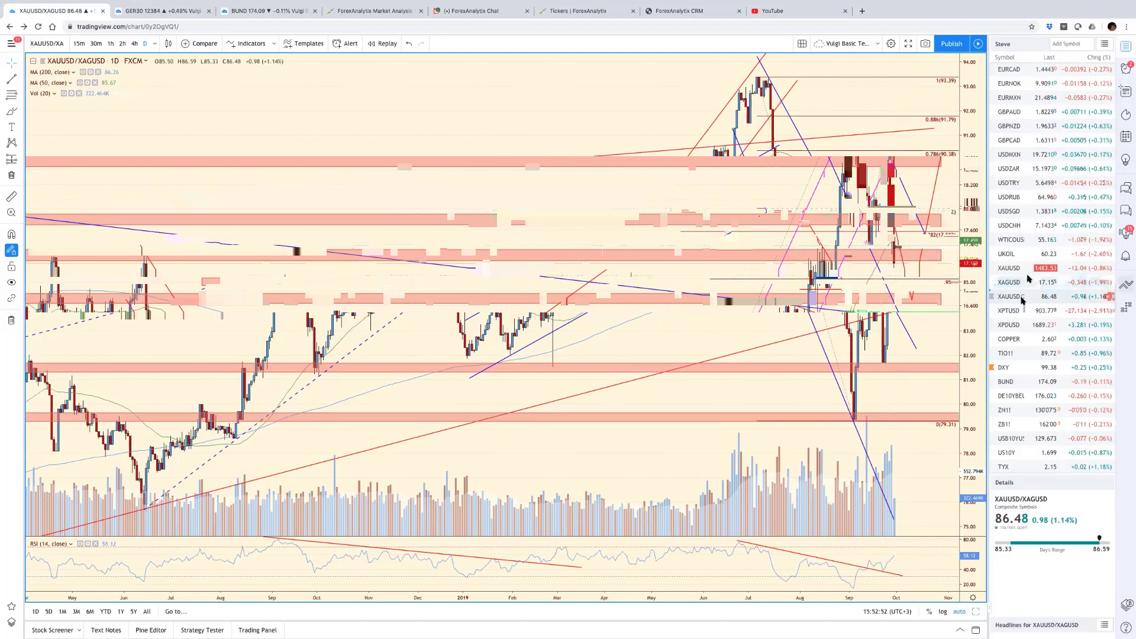
Step: Select the Platinum / U.S. Dollar chart and zoom in on its time axis for wider candles
left_click(1018, 310)
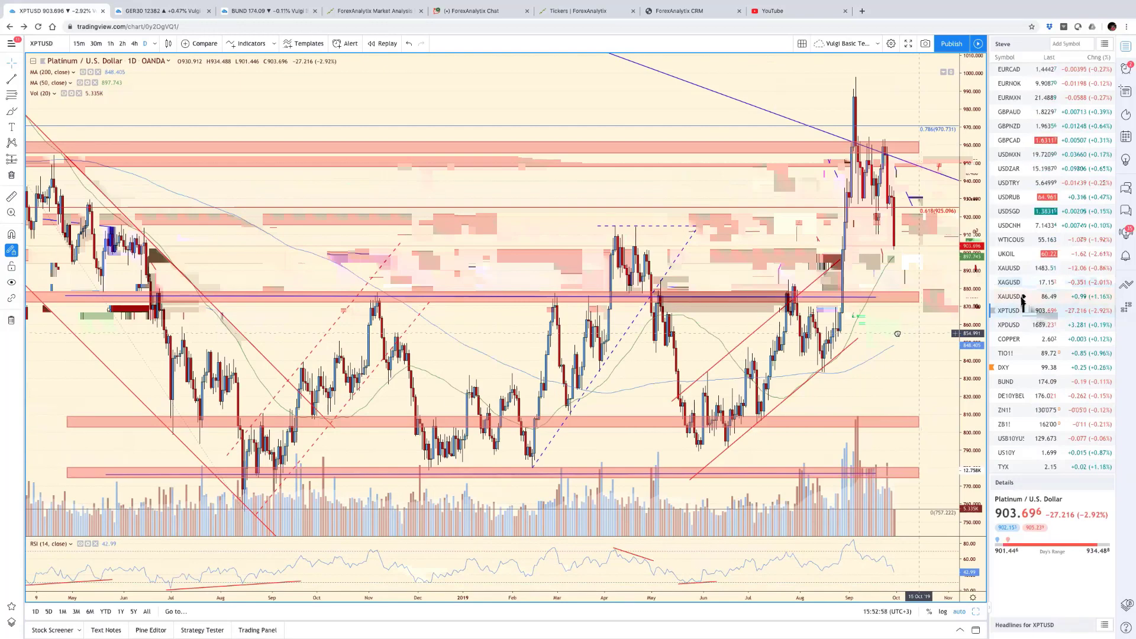
scroll(912, 333, "right", 3)
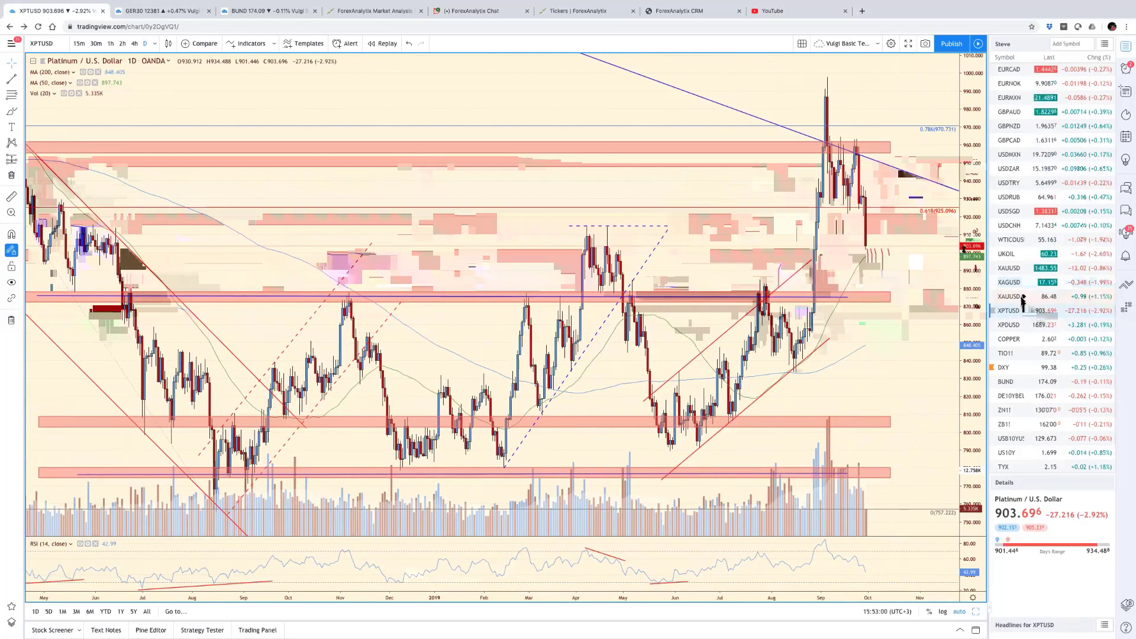
scroll(944, 338, "down", 3)
scroll(918, 428, "down", 3)
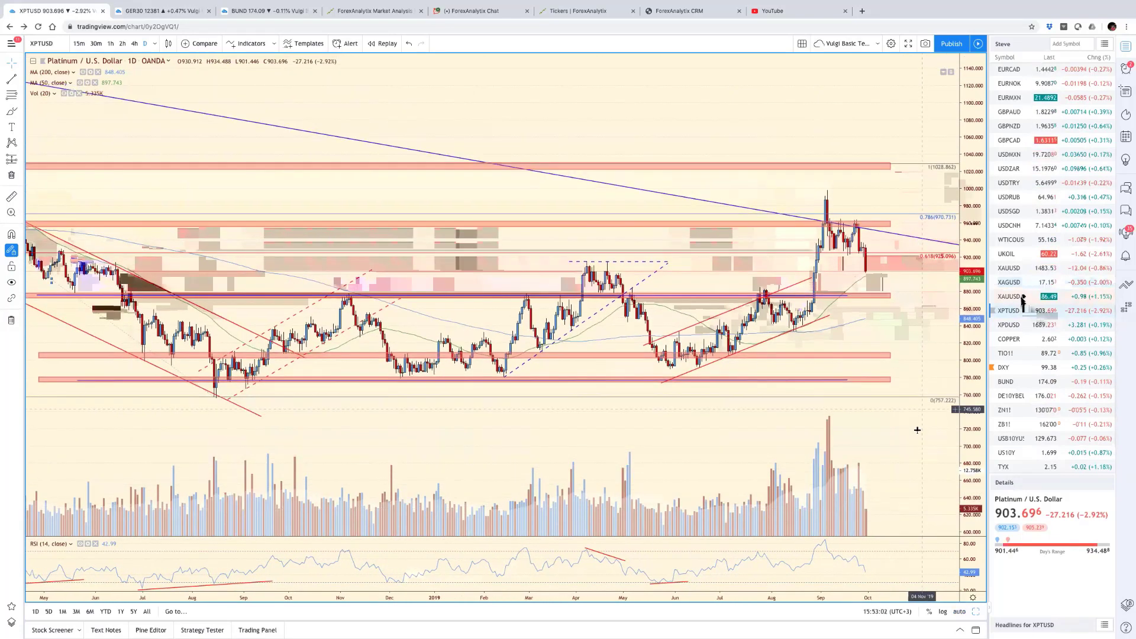
scroll(758, 377, "down", 5)
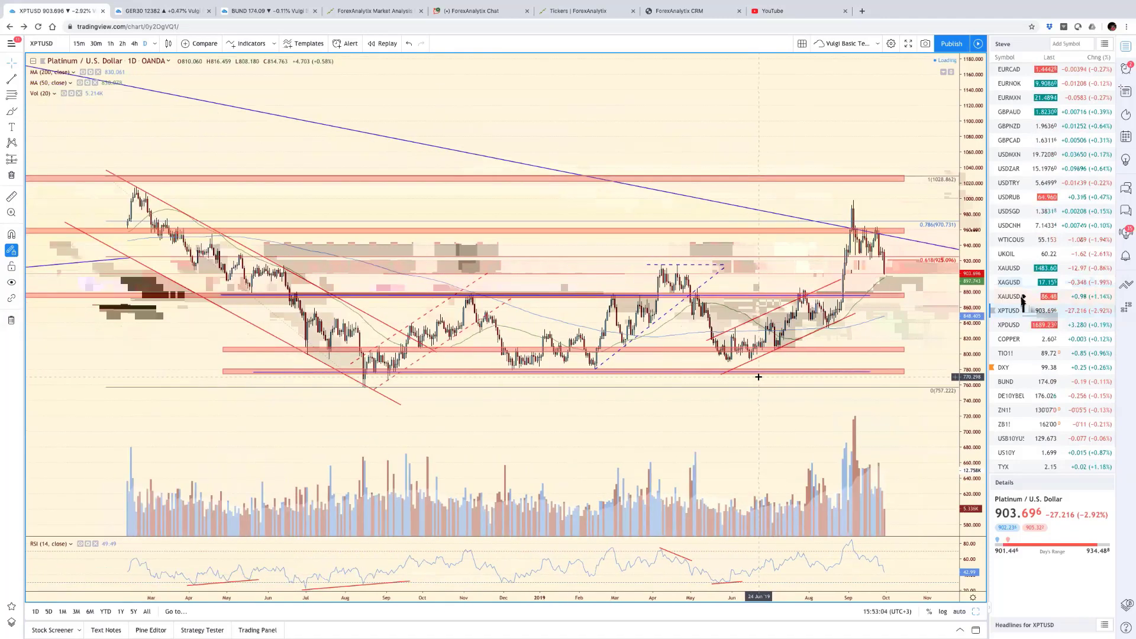
scroll(758, 377, "down", 4)
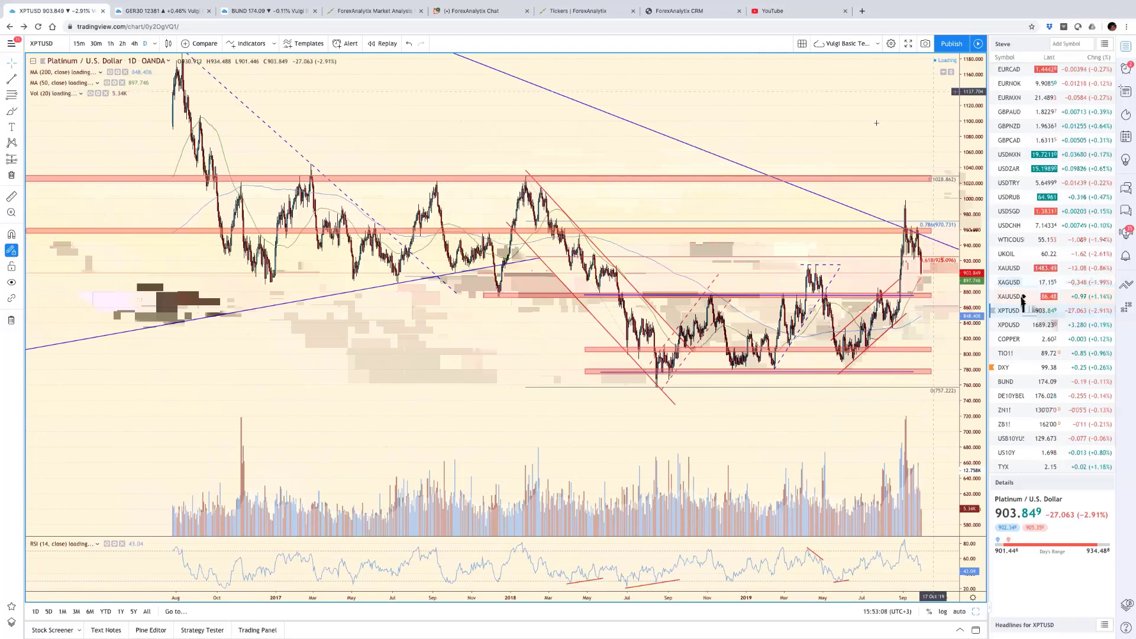
scroll(852, 202, "down", 2)
scroll(851, 237, "down", 3)
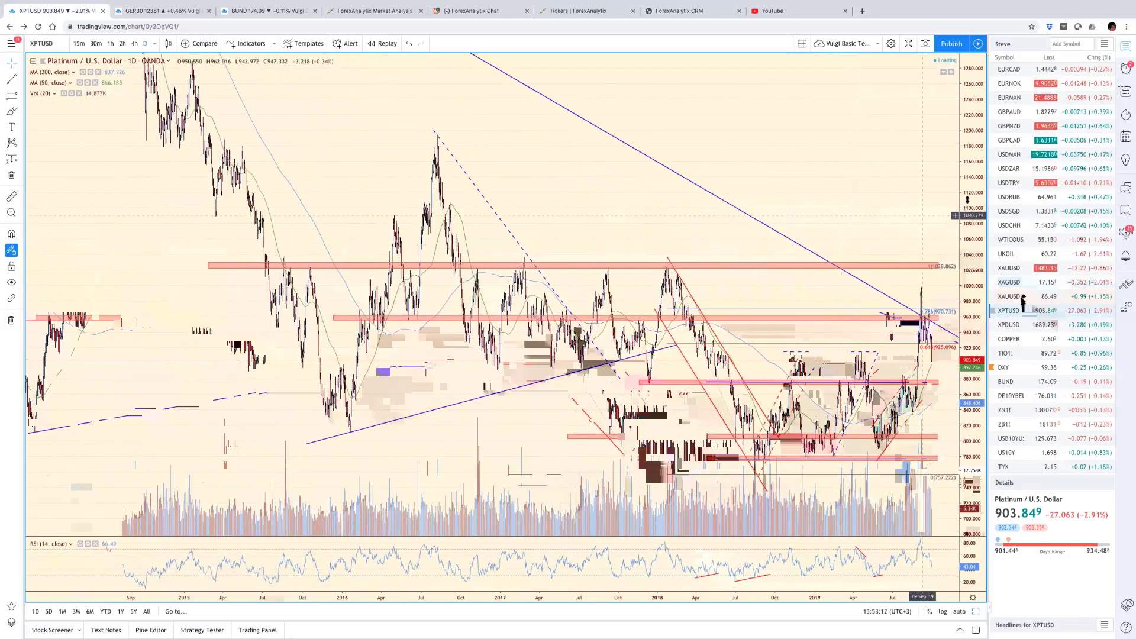
scroll(931, 400, "down", 2)
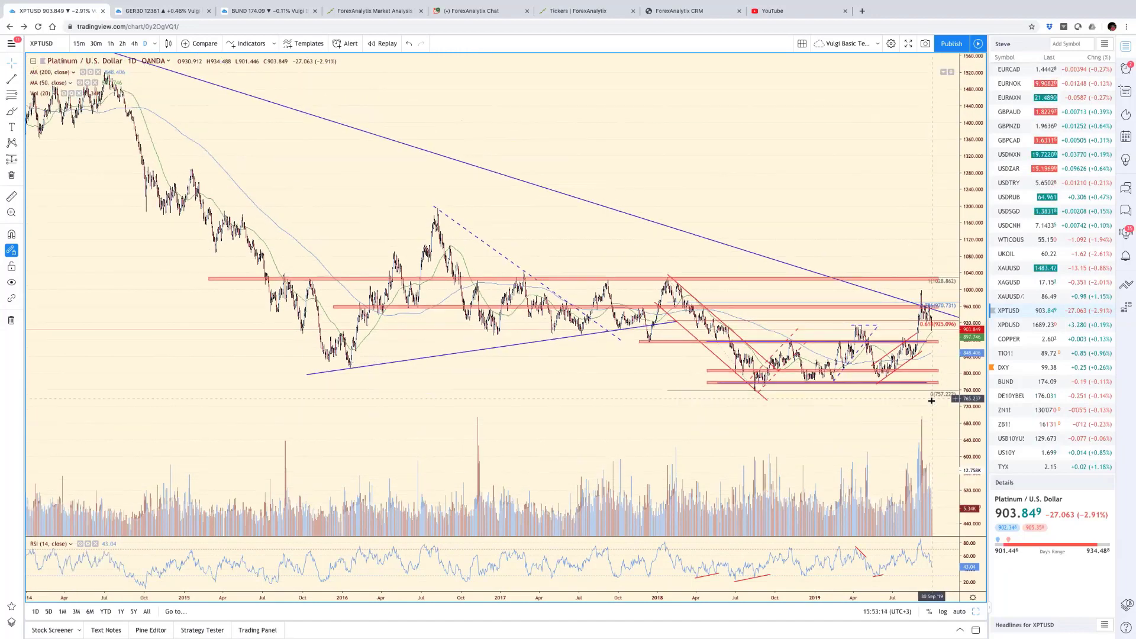
scroll(837, 157, "down", 3)
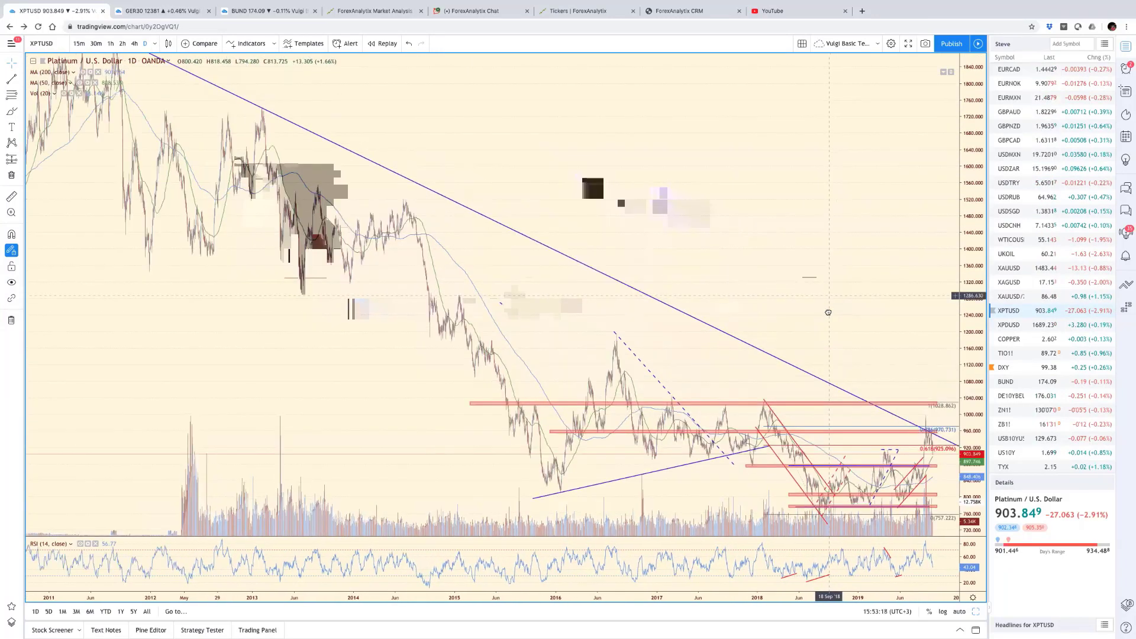
scroll(827, 310, "down", 3)
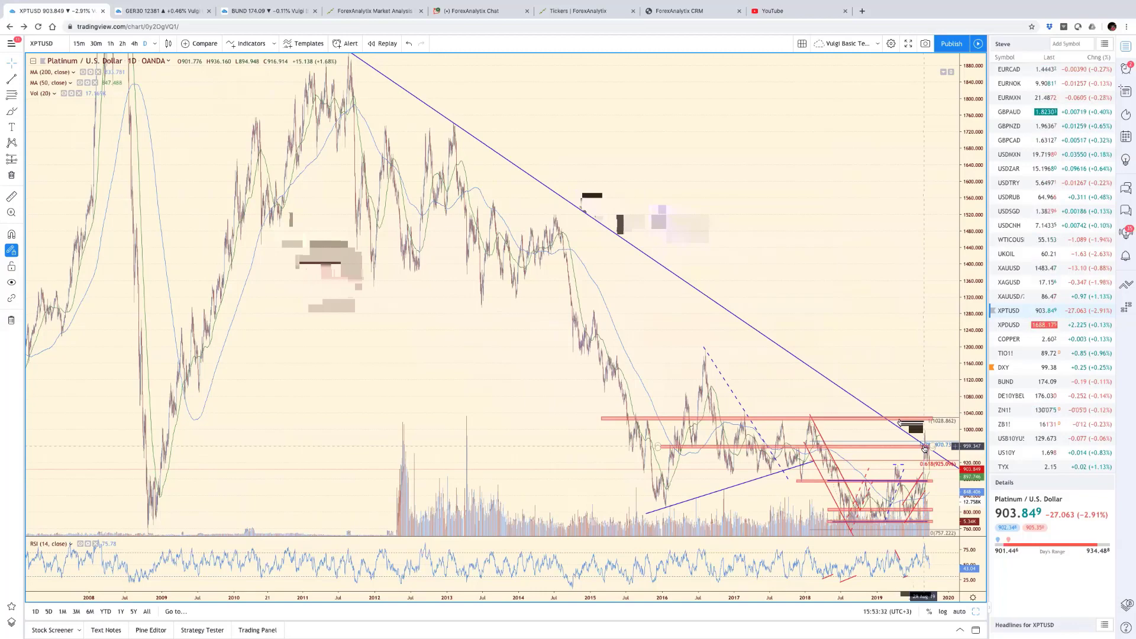
scroll(924, 448, "up", 5)
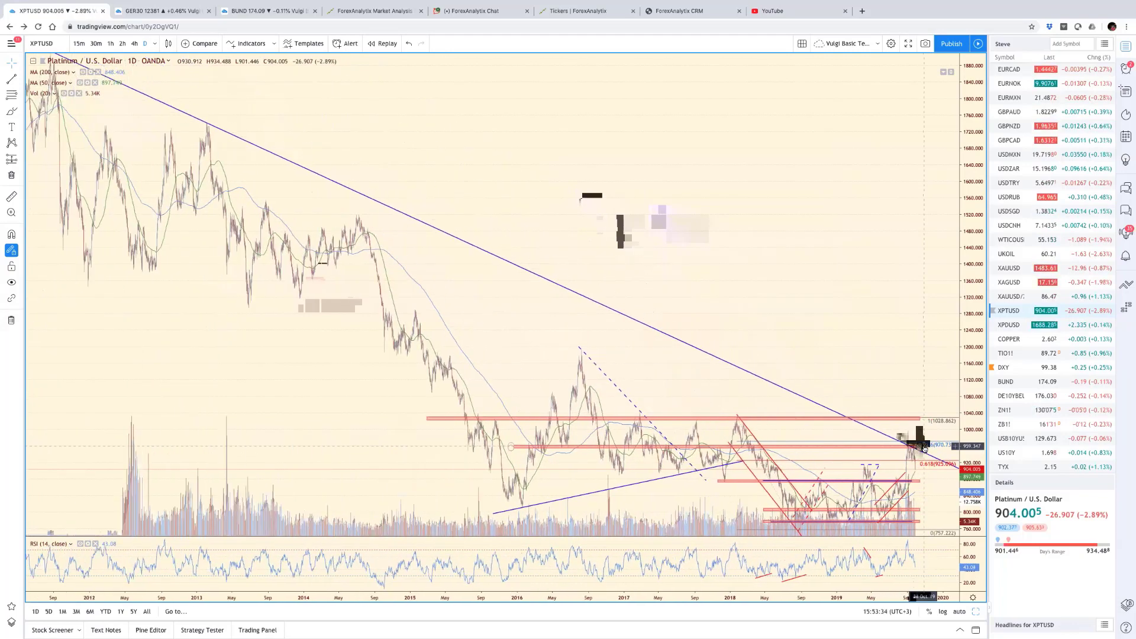
scroll(924, 449, "up", 4)
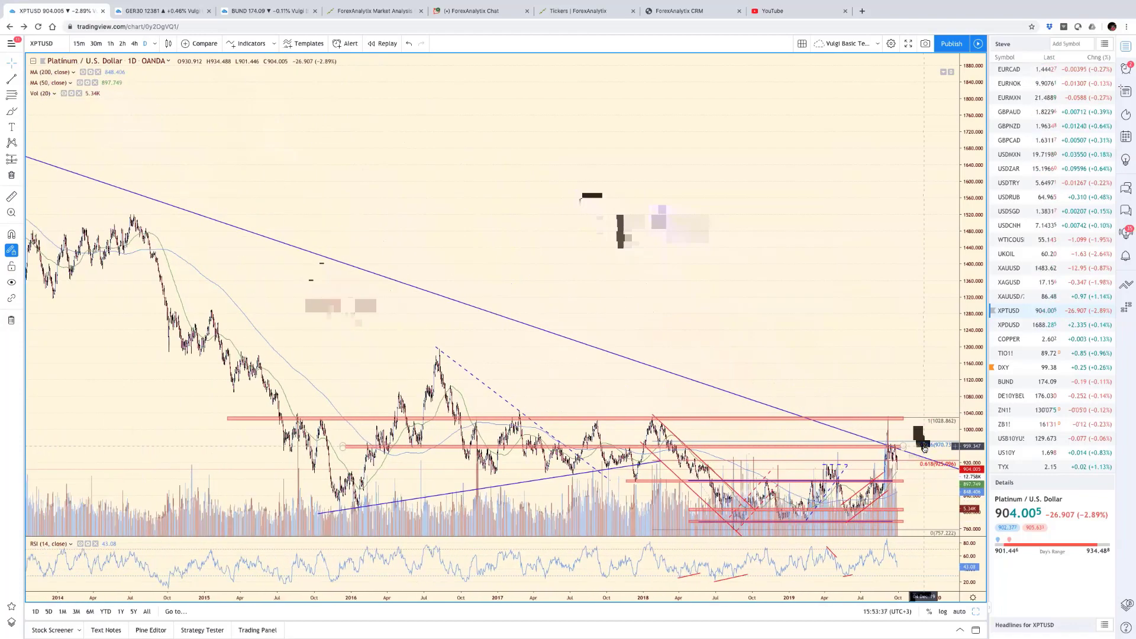
scroll(925, 448, "up", 5)
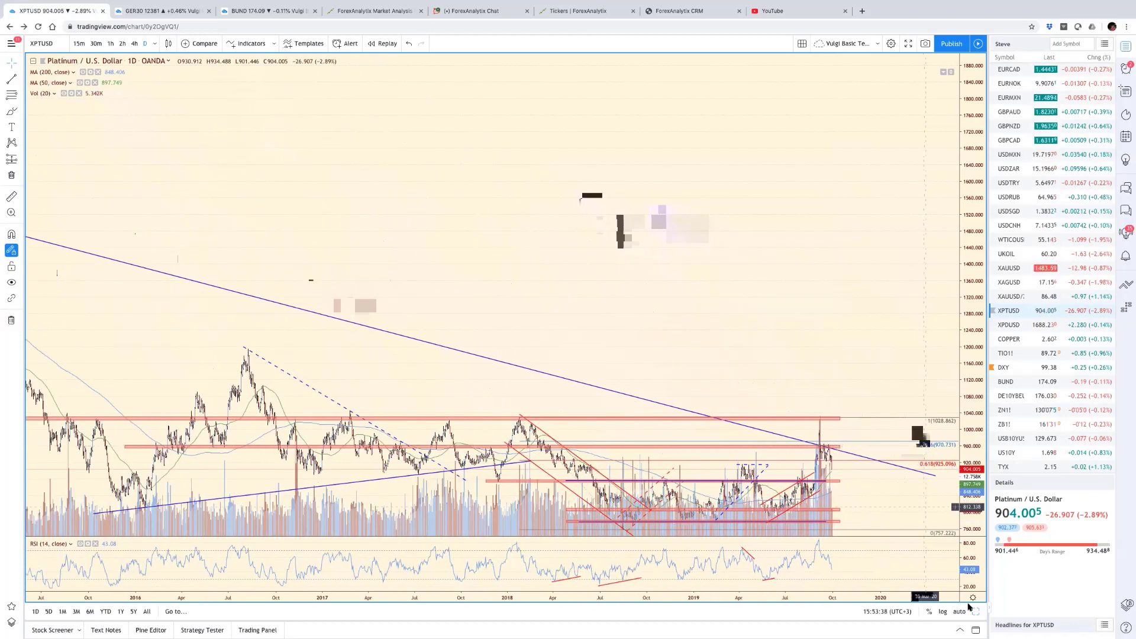
Step: Auto-fit the price scale and pan back so the view spans April 2018 to October 2019
left_click(958, 611)
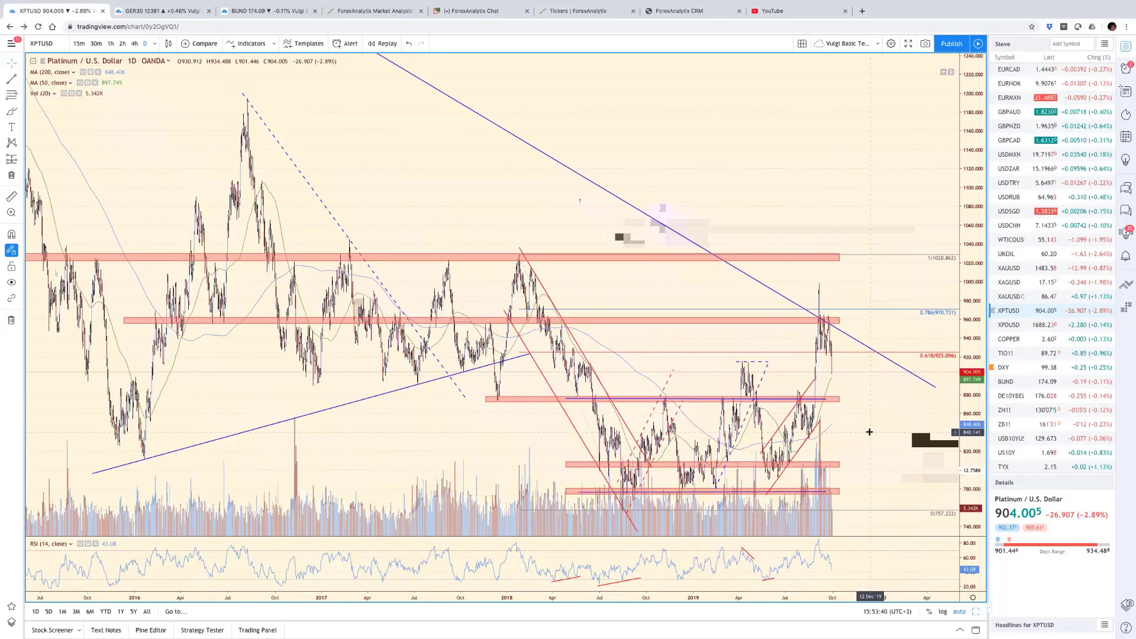
scroll(869, 432, "up", 5)
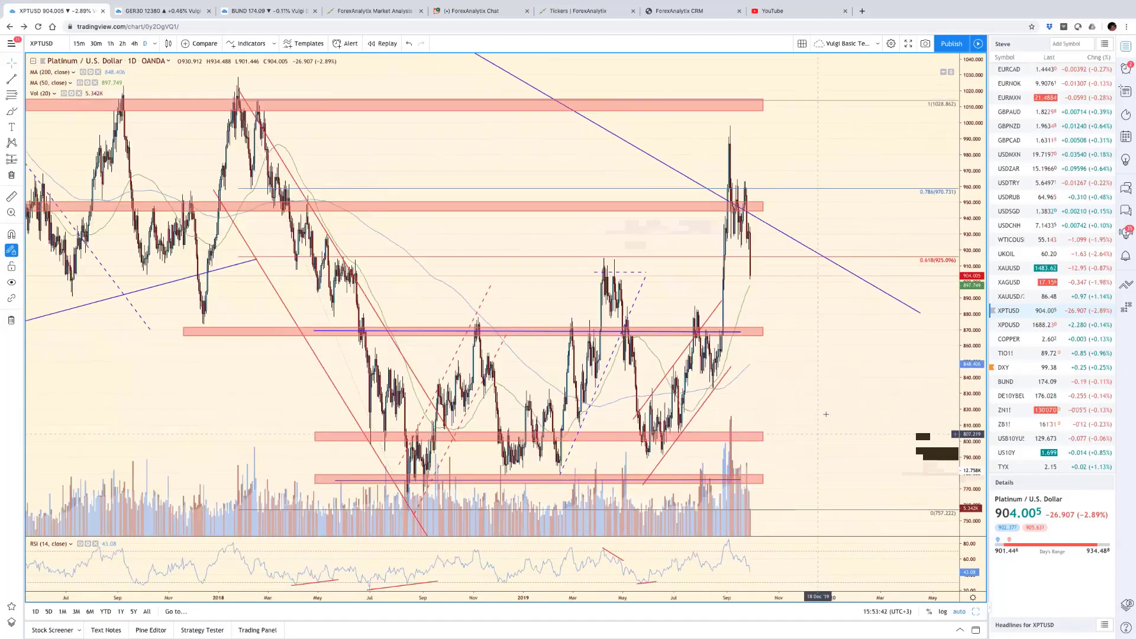
scroll(826, 414, "left", 5)
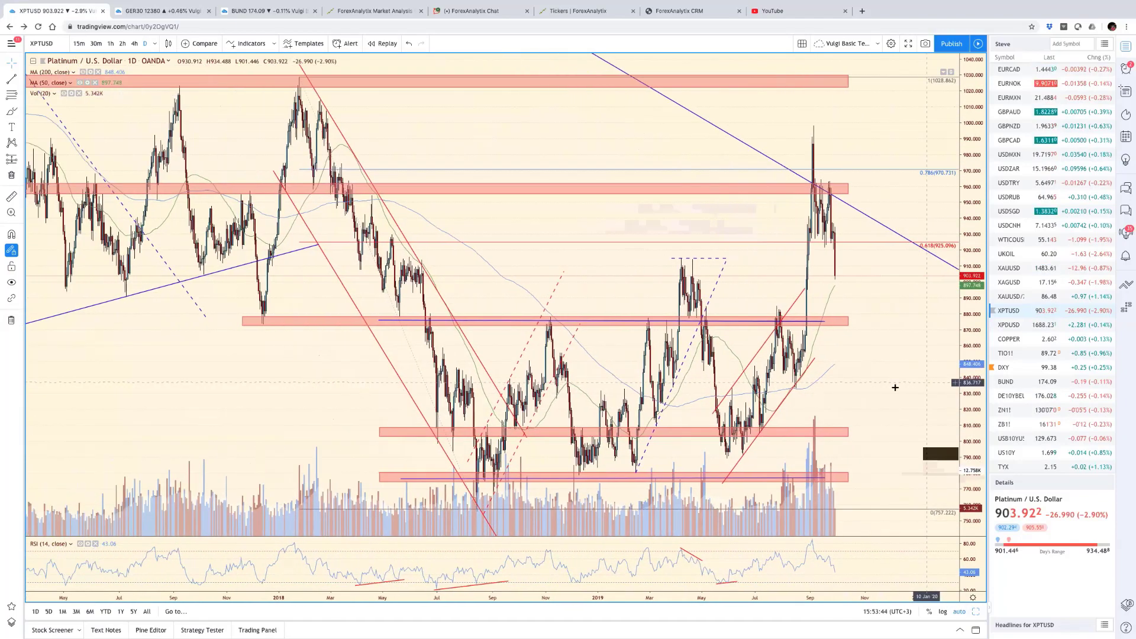
scroll(895, 388, "up", 5)
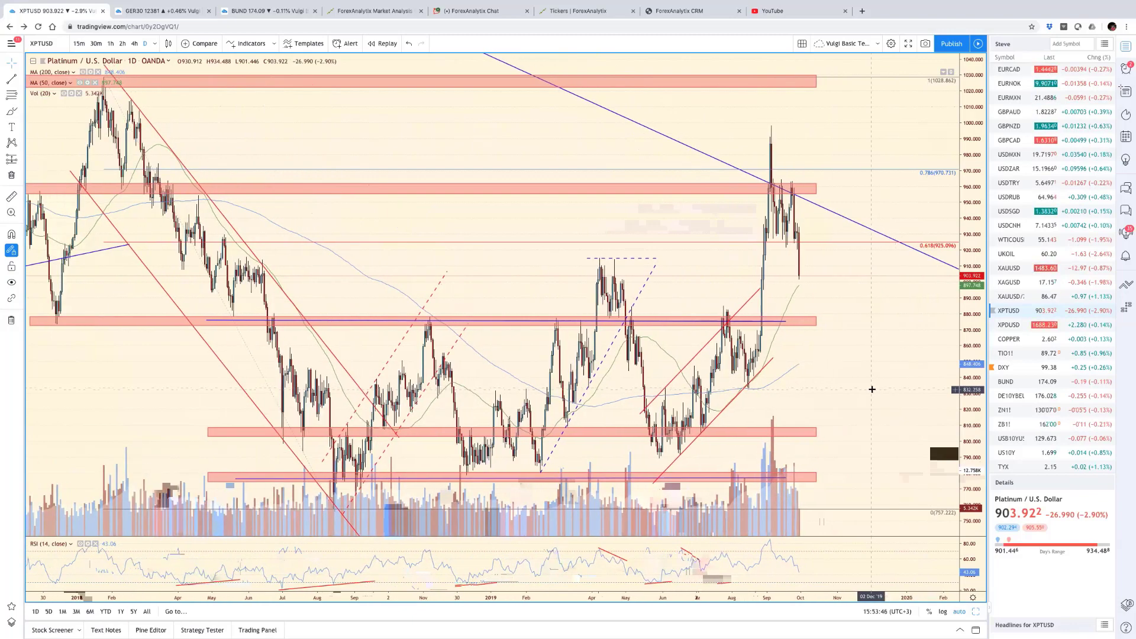
scroll(872, 389, "up", 5)
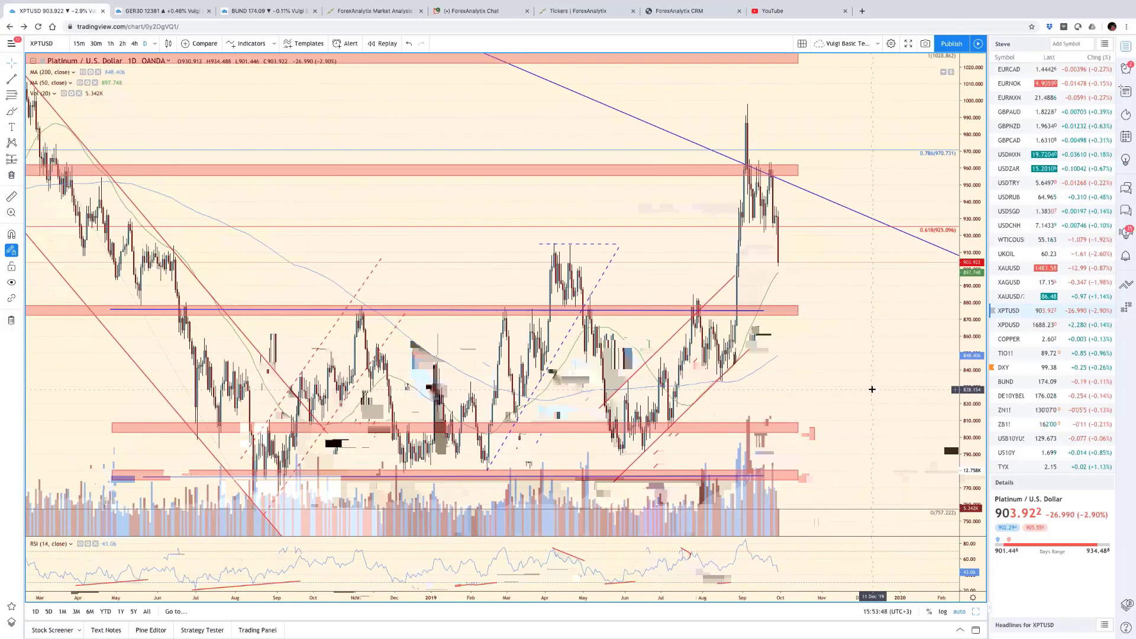
scroll(871, 389, "up", 4)
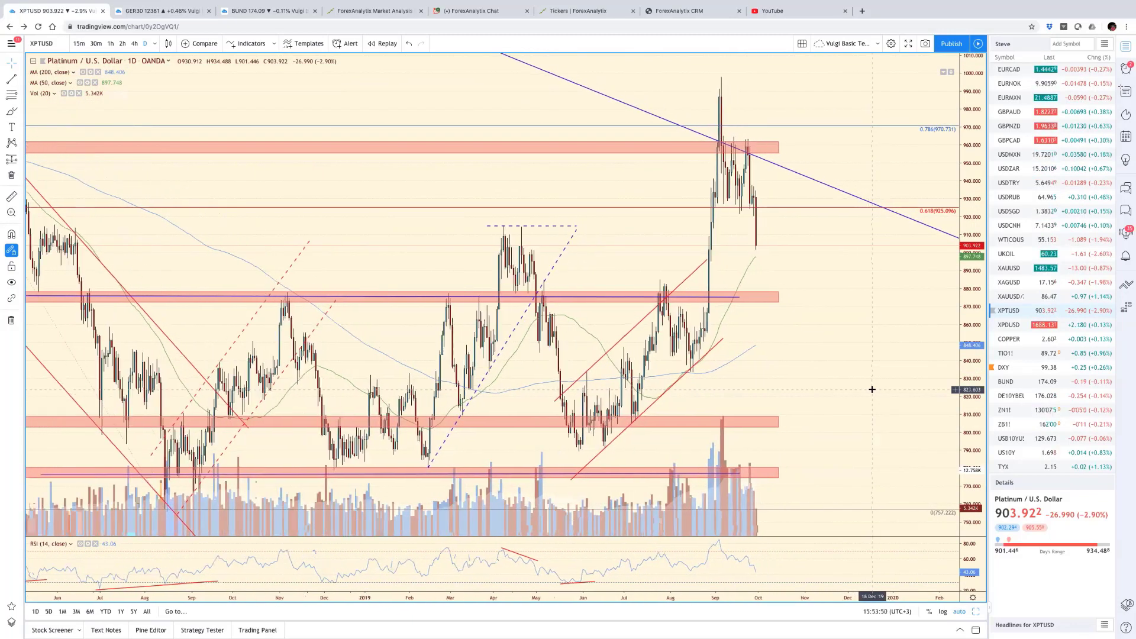
scroll(871, 389, "up", 4)
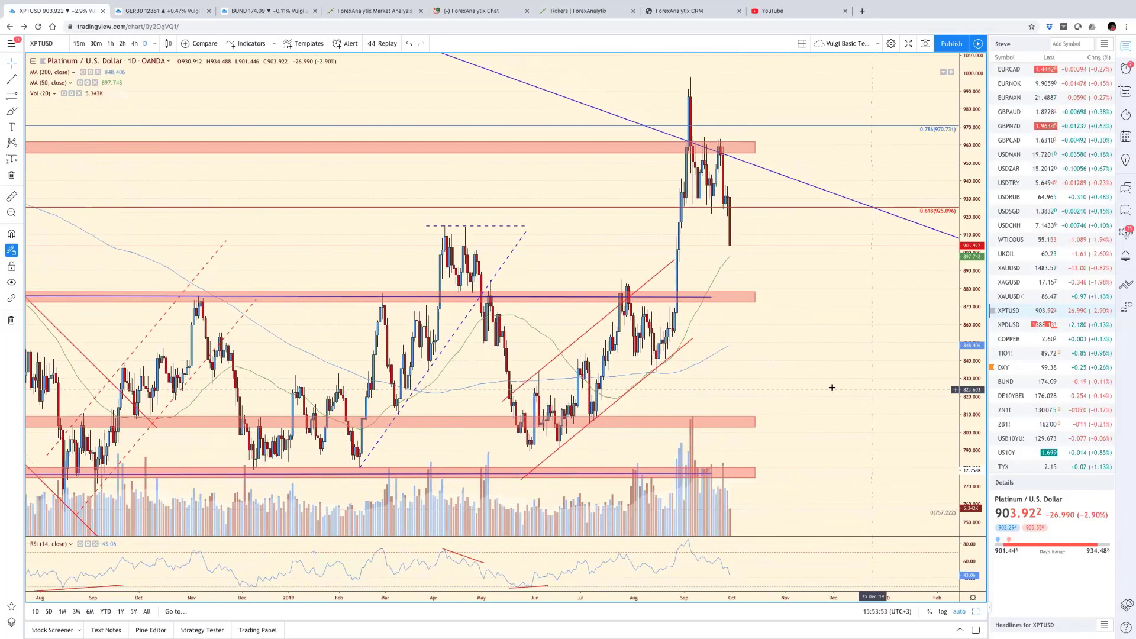
scroll(902, 385, "left", 5)
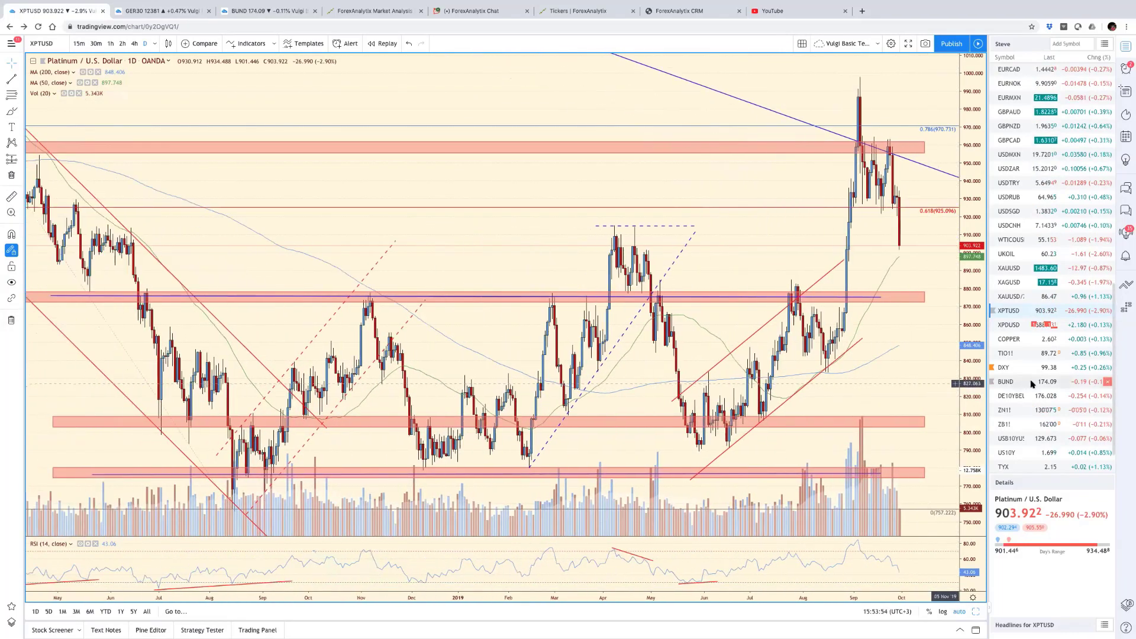
scroll(1031, 385, "left", 2)
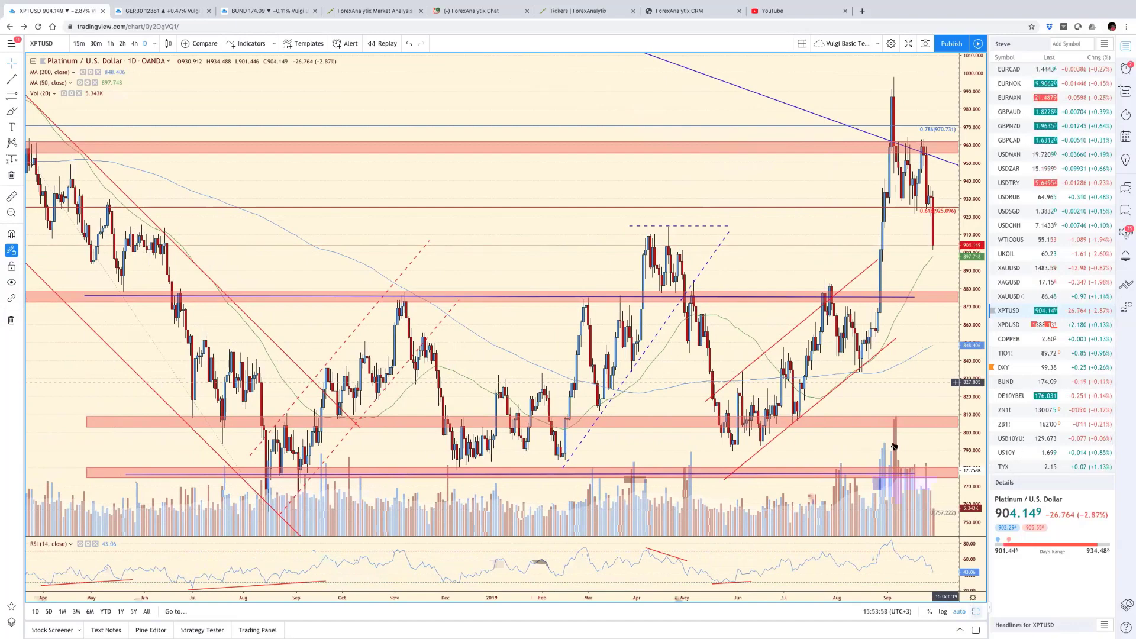
Step: Restore the six-chart daily grid from the maximized Platinum chart with Alt+Enter
key("alt+Return")
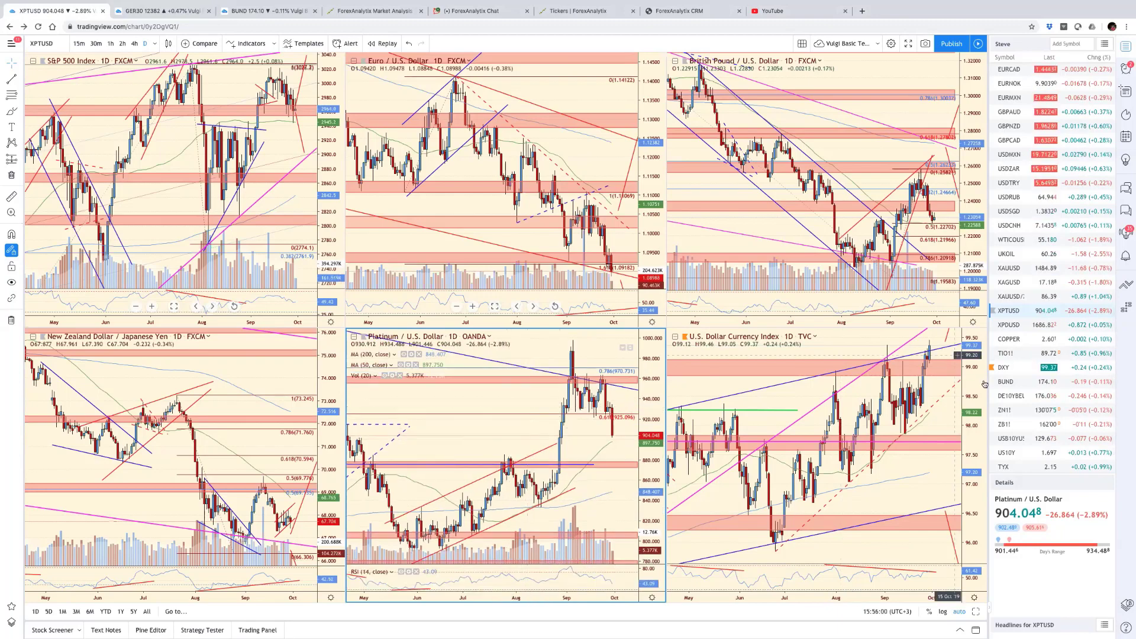
scroll(1027, 266, "up", 1)
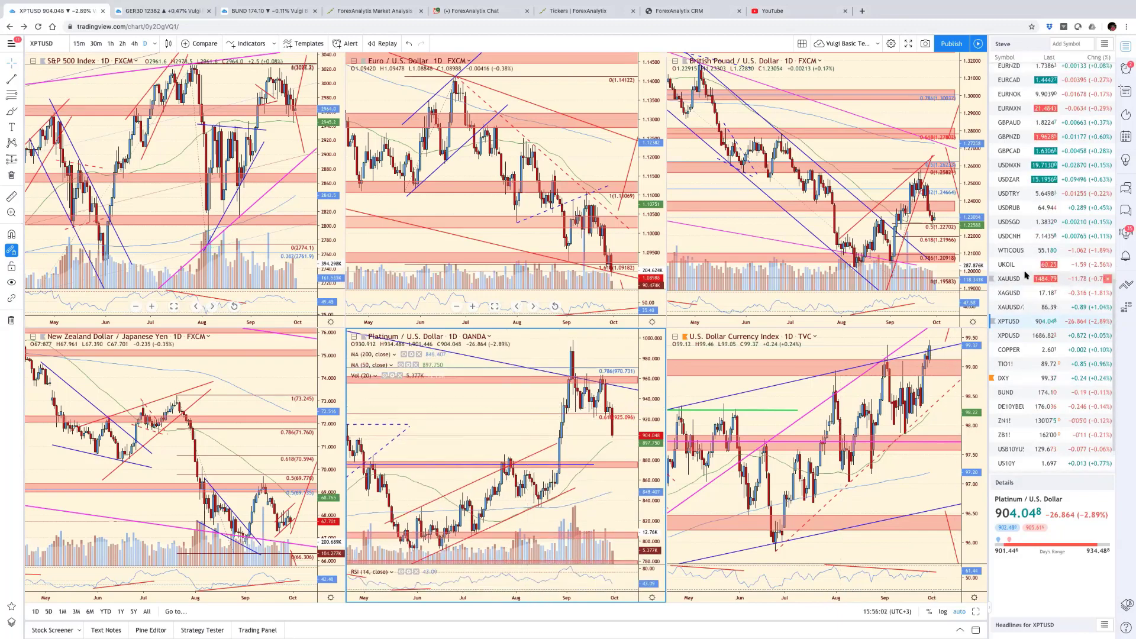
Step: Load USD/MXN full-size and compress its price scale to show all stacked resistance zones
left_click(1028, 168)
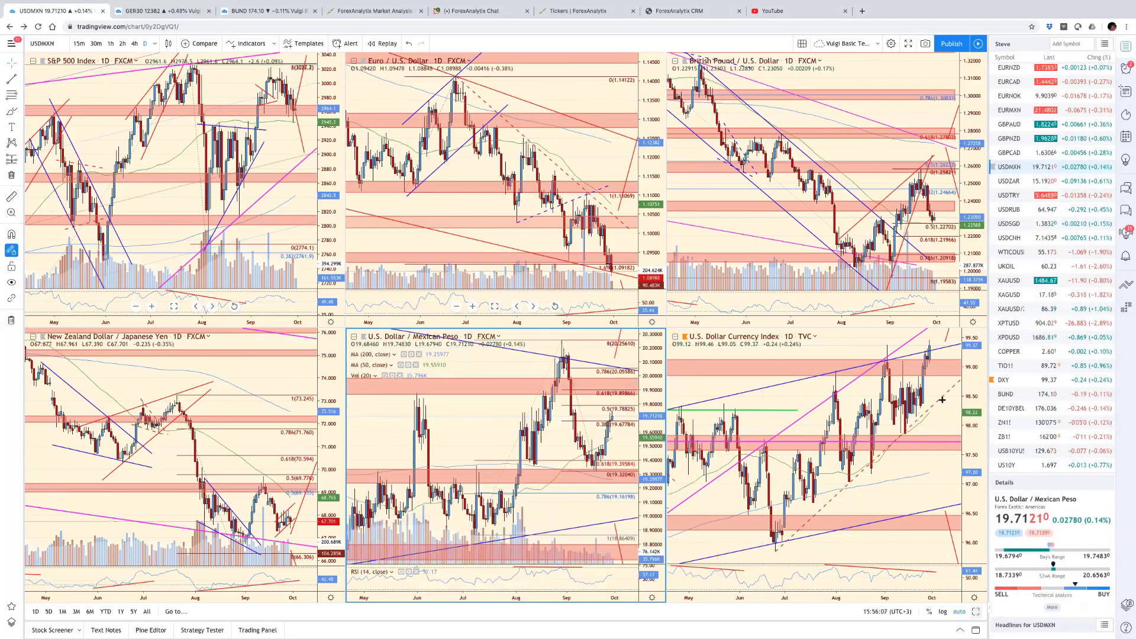
key("alt+Return")
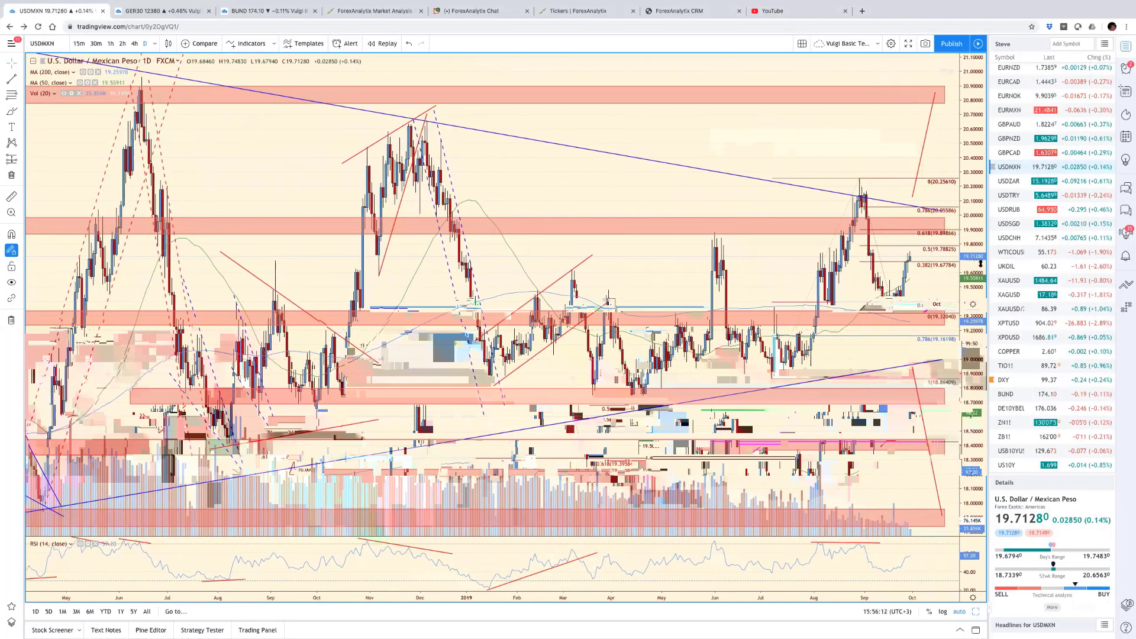
left_click_drag(980, 264, 966, 514)
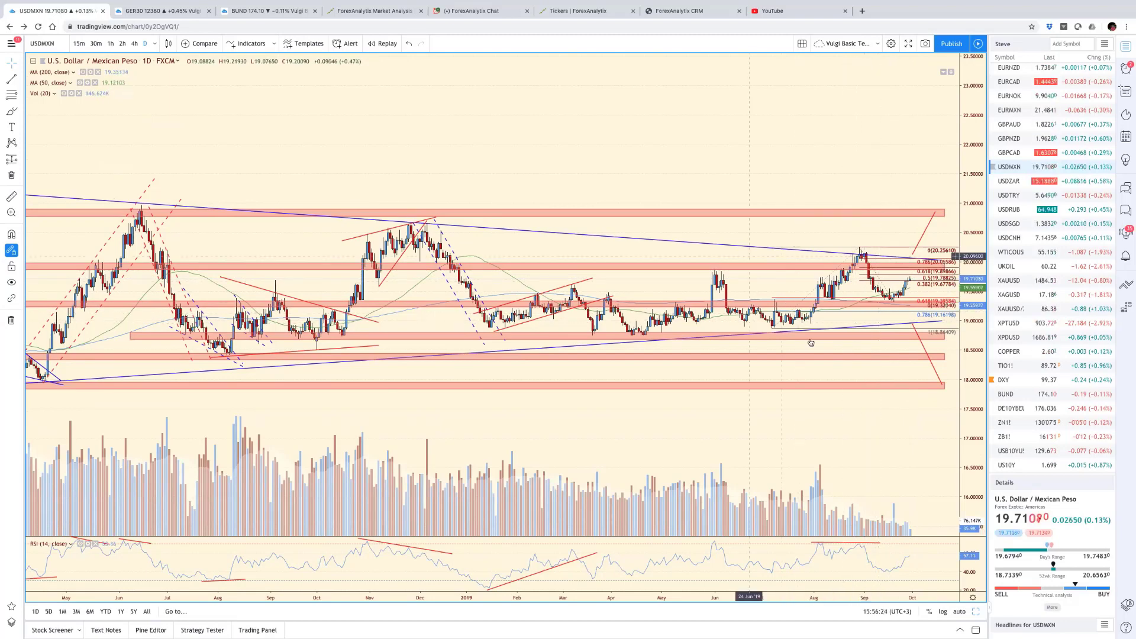
scroll(723, 312, "down", 2)
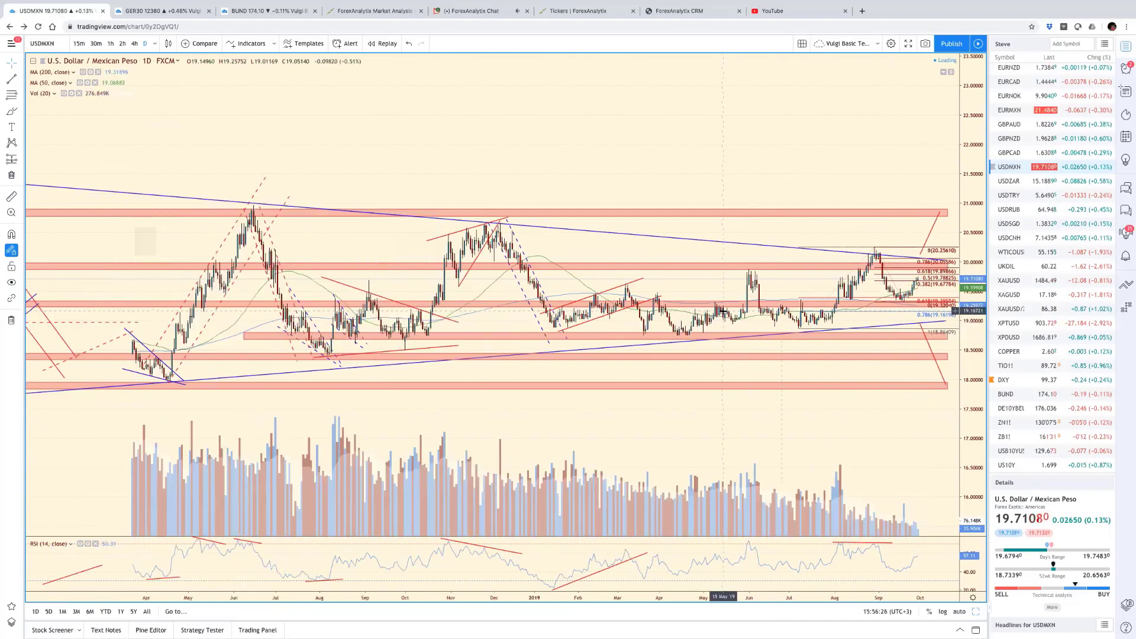
scroll(723, 312, "down", 3)
scroll(469, 313, "down", 3)
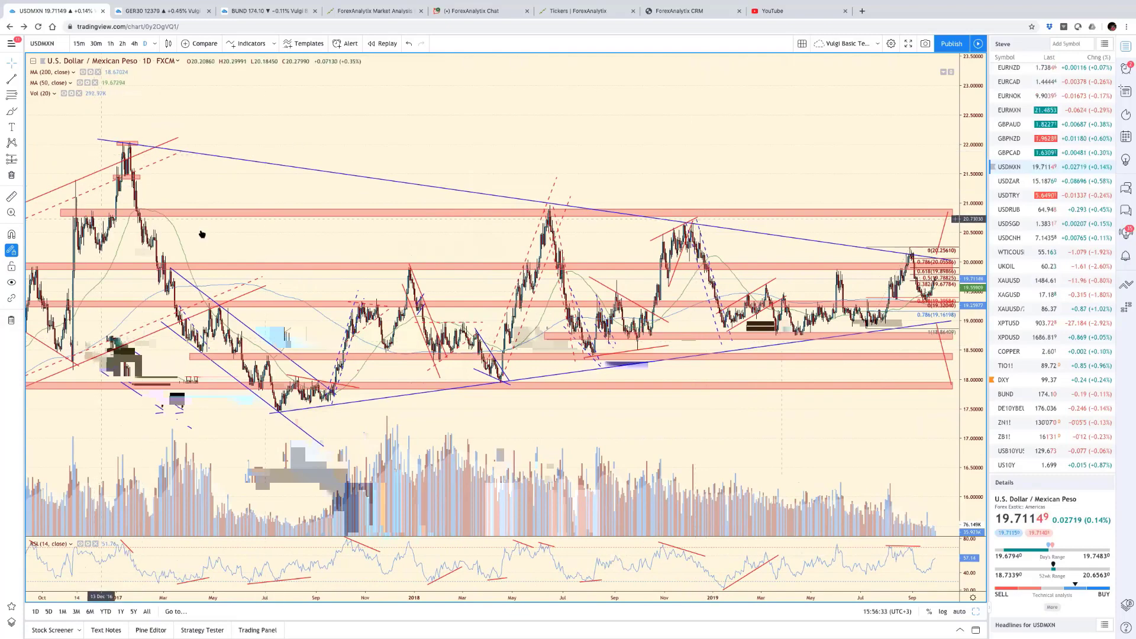
scroll(652, 294, "up", 2)
scroll(652, 294, "up", 4)
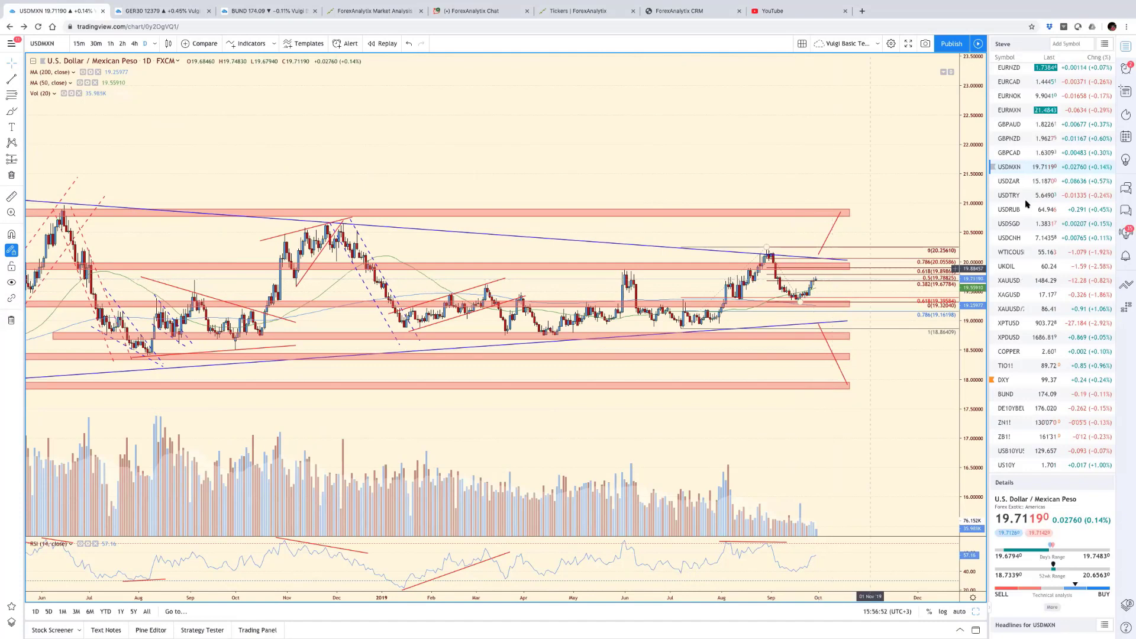
Step: Load USD/ZAR, compress its price scale, and zoom out to show history back to 2016
left_click(1013, 182)
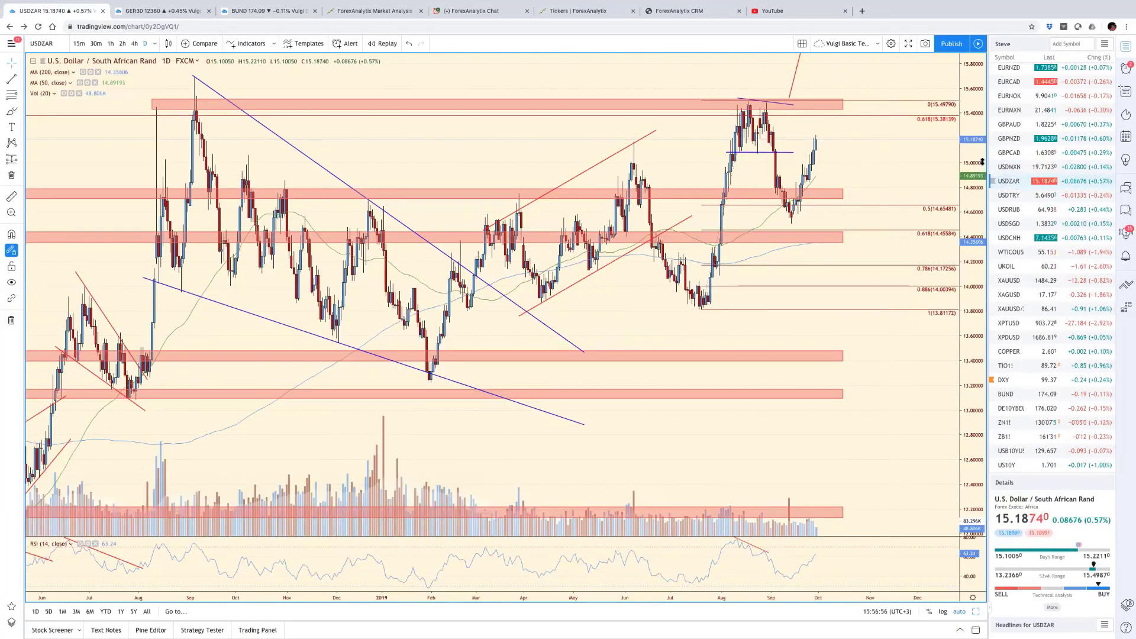
left_click_drag(969, 228, 761, 311)
scroll(764, 312, "down", 4)
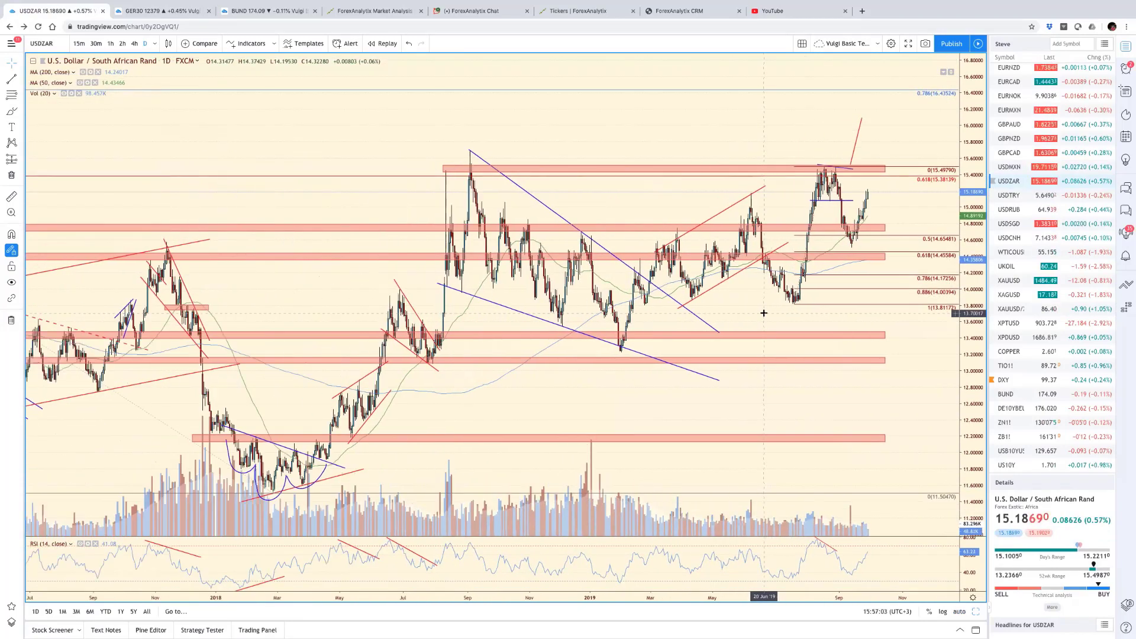
scroll(763, 313, "down", 4)
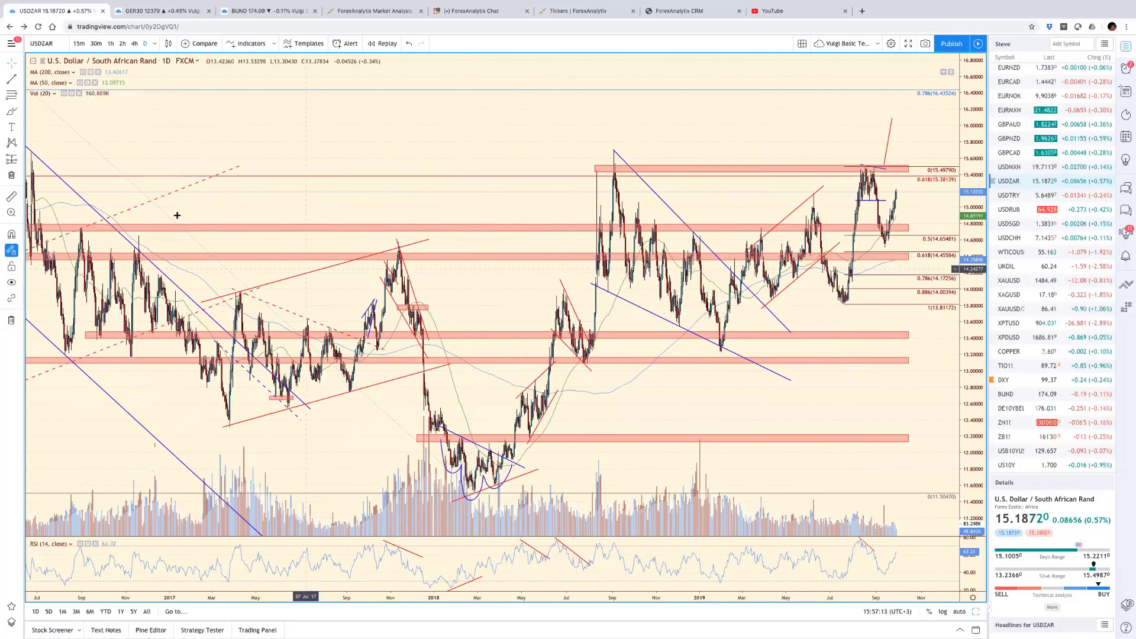
Step: Draw small ellipses around the two early-2018 lows and the January 2019 low
left_click(17, 112)
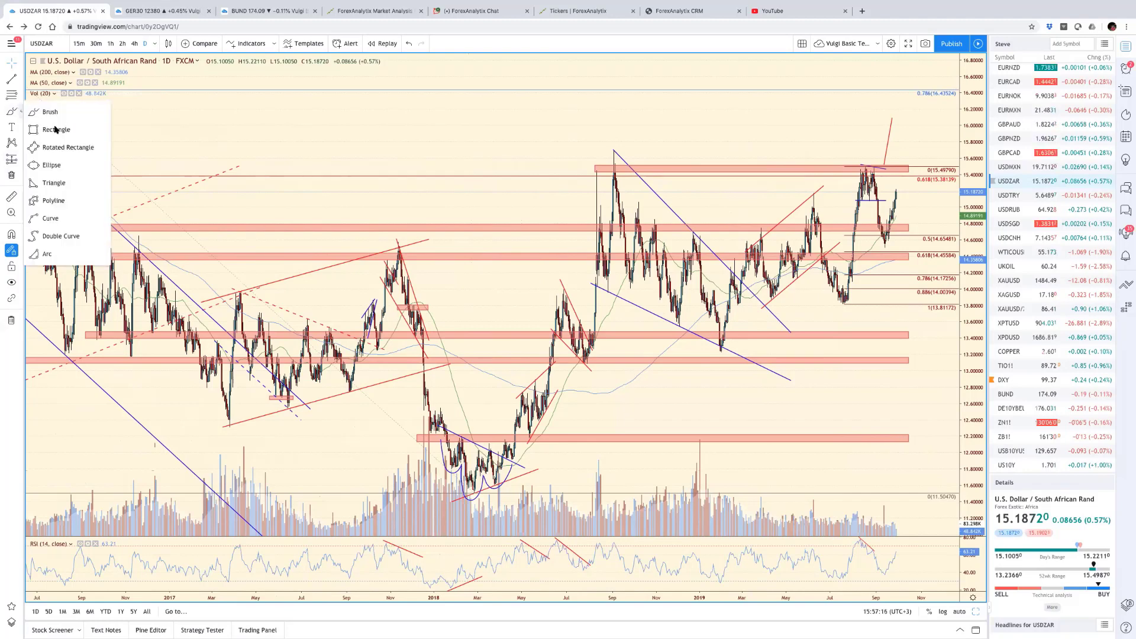
left_click(62, 161)
scroll(570, 495, "left", 5)
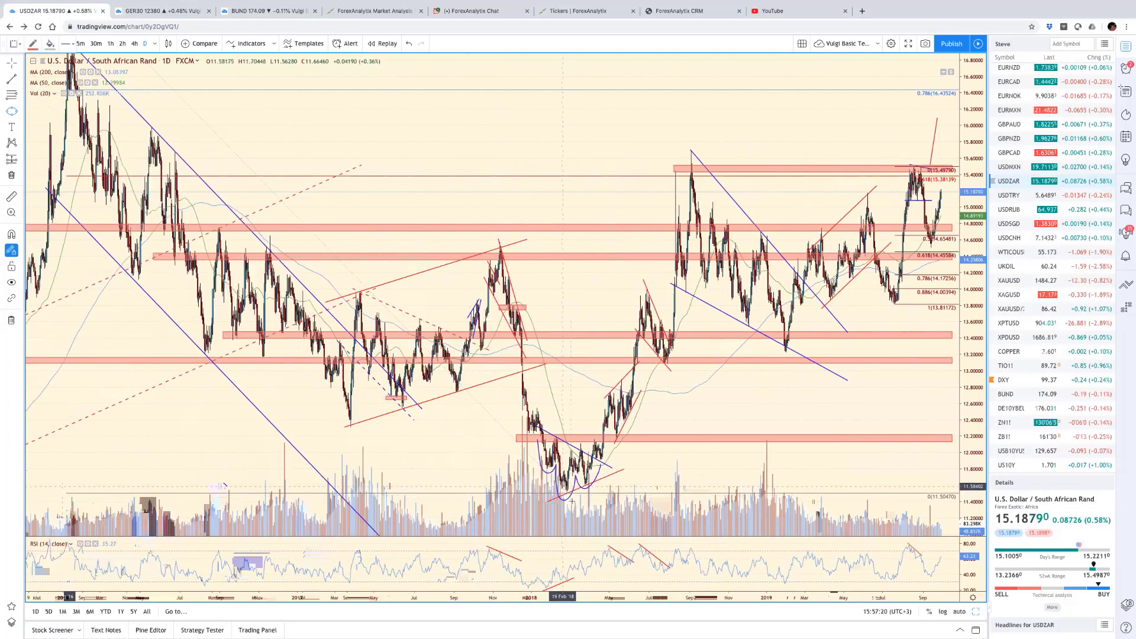
left_click(571, 501)
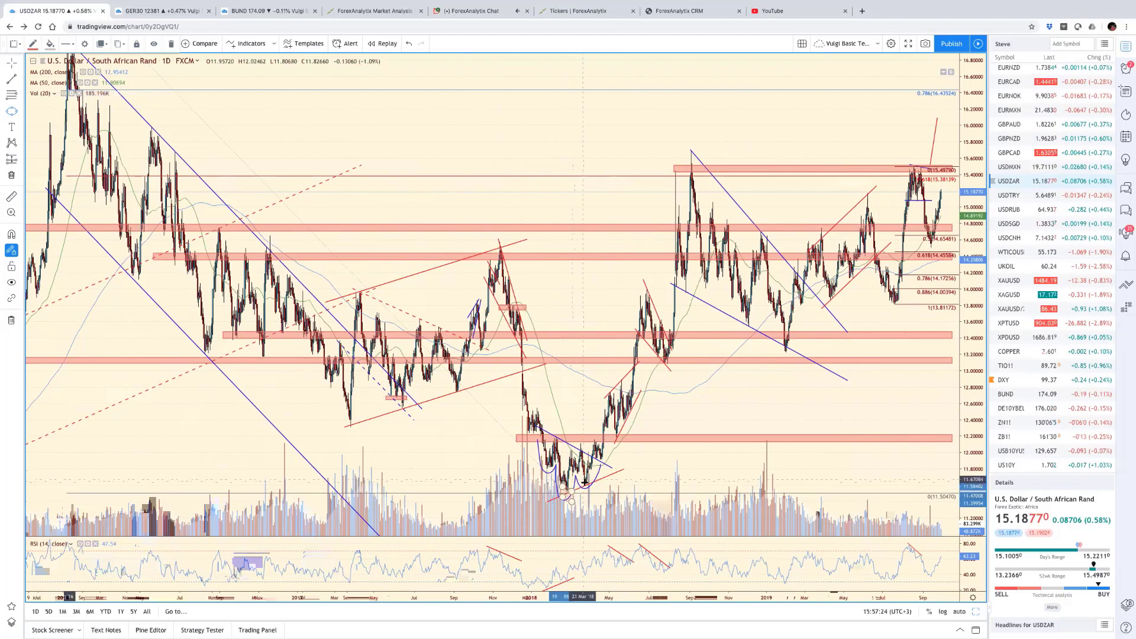
left_click(585, 484)
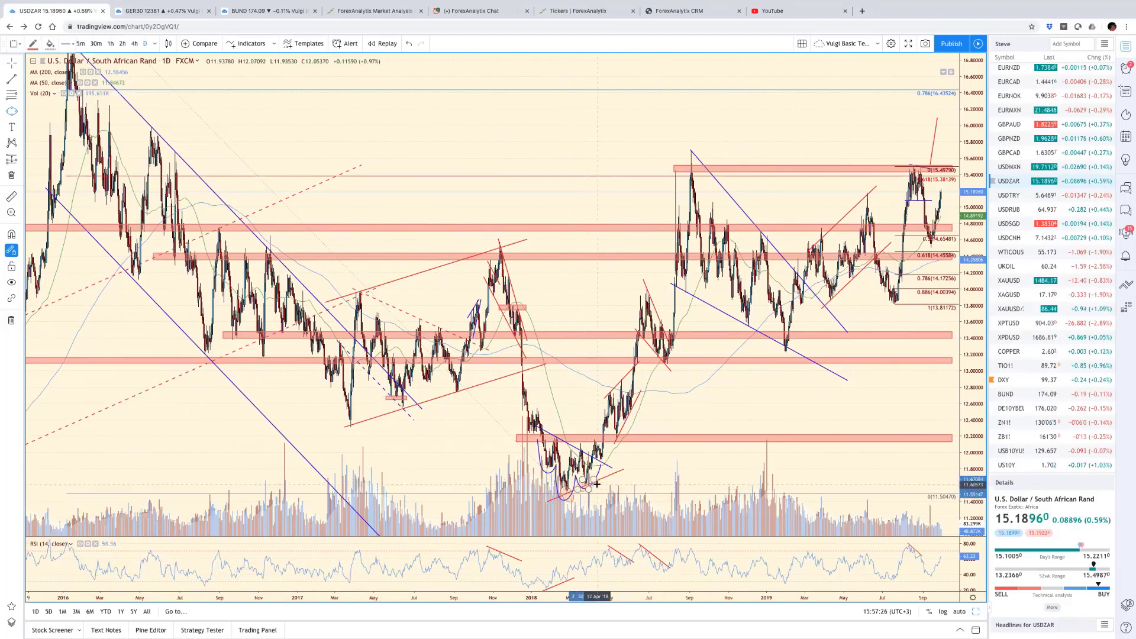
left_click_drag(588, 488, 586, 479)
left_click(782, 347)
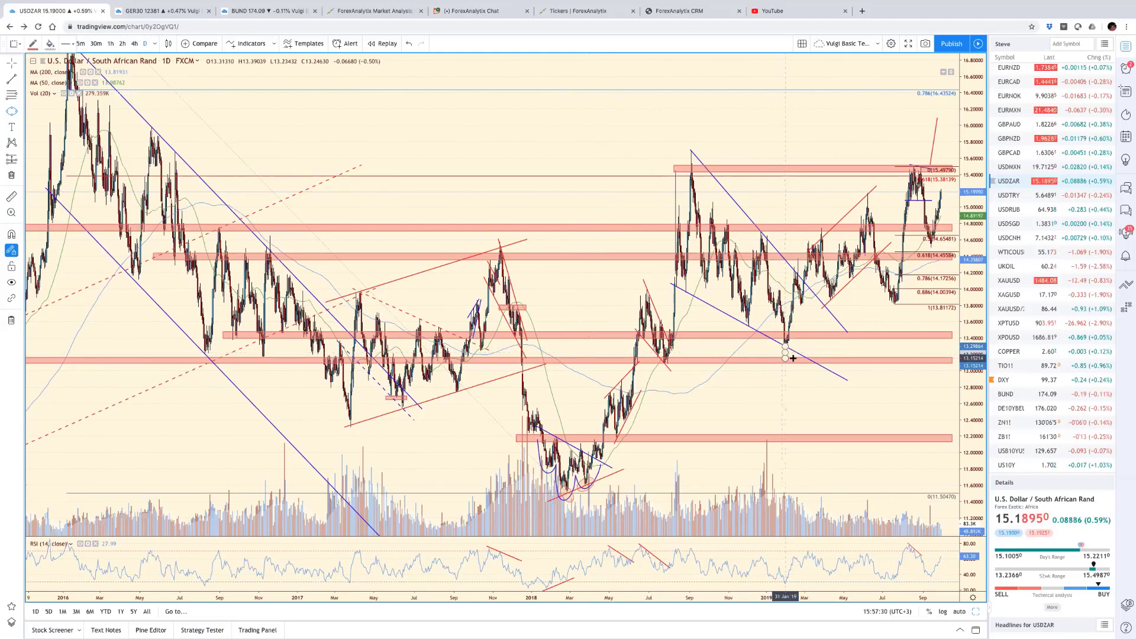
left_click_drag(785, 357, 785, 346)
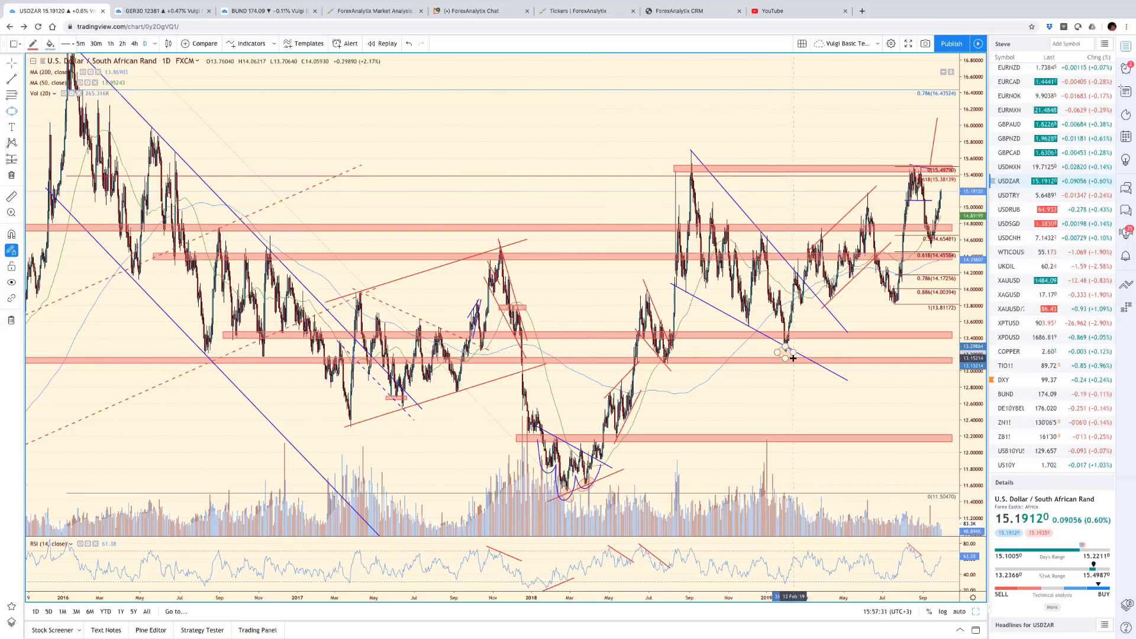
left_click(894, 307)
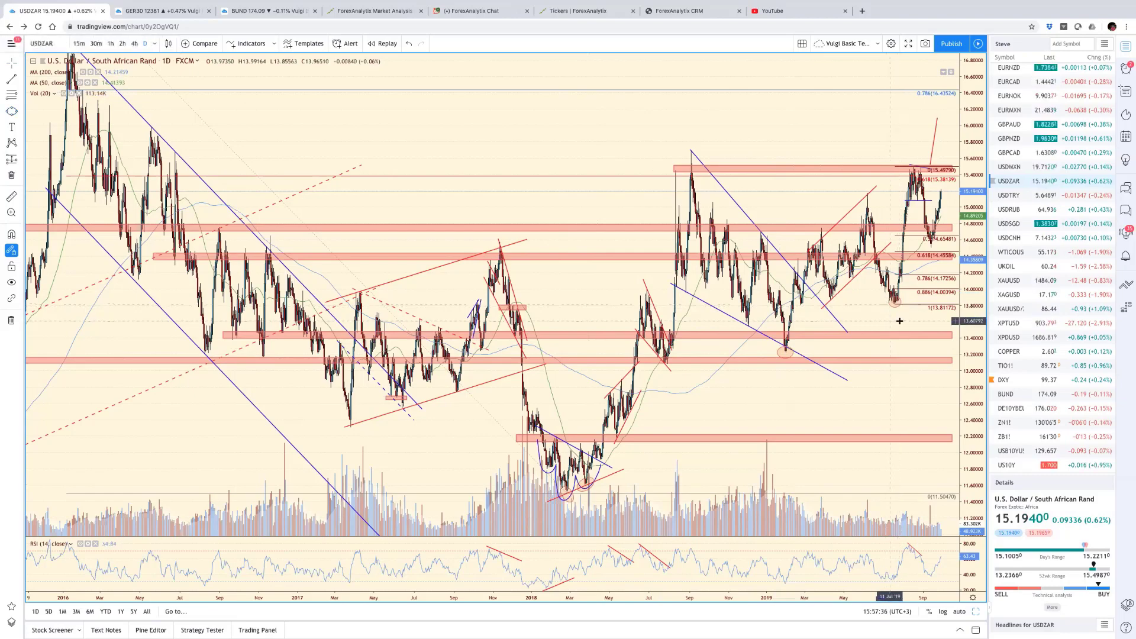
scroll(856, 318, "right", 5)
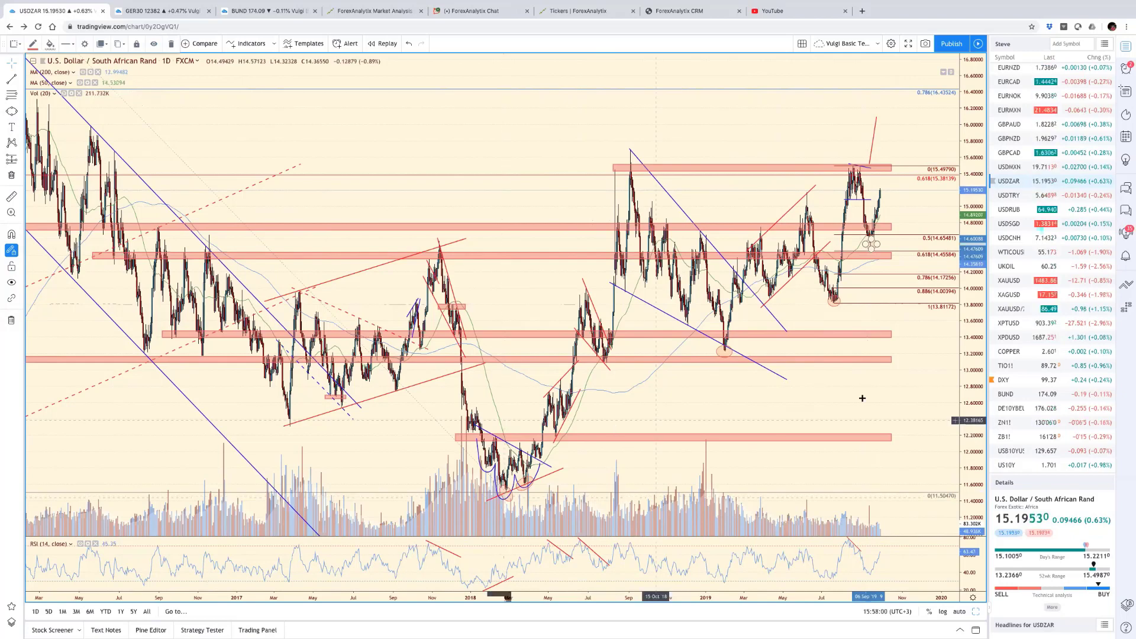
Step: Shift the red projected path slightly right and stretch its top to the 0.786 level near 16.44
left_click(888, 175)
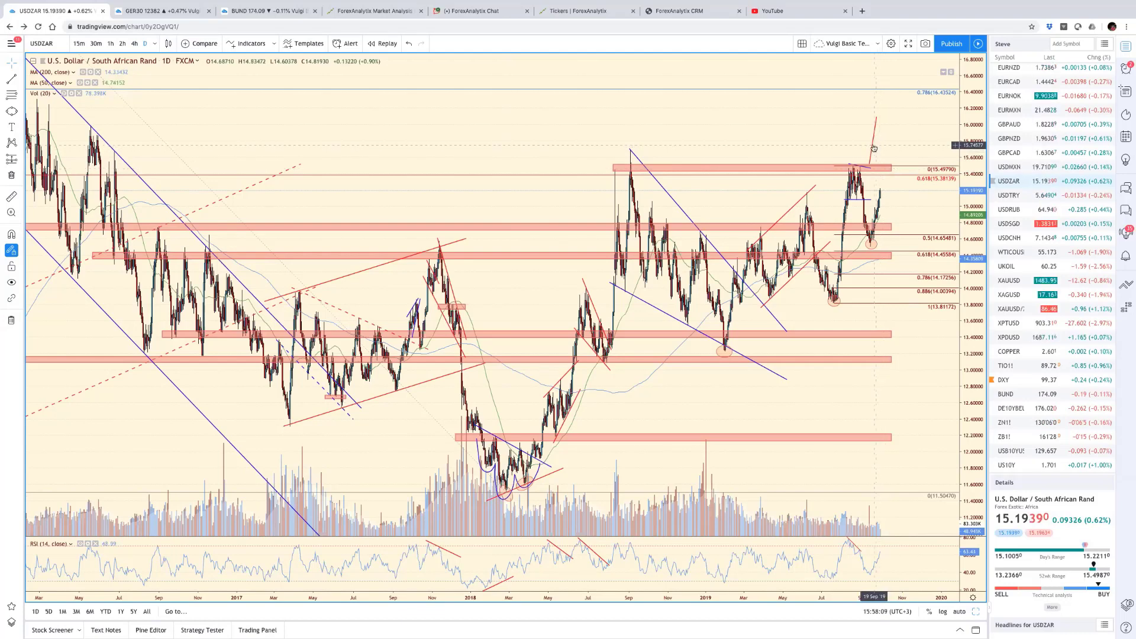
left_click_drag(874, 148, 895, 144)
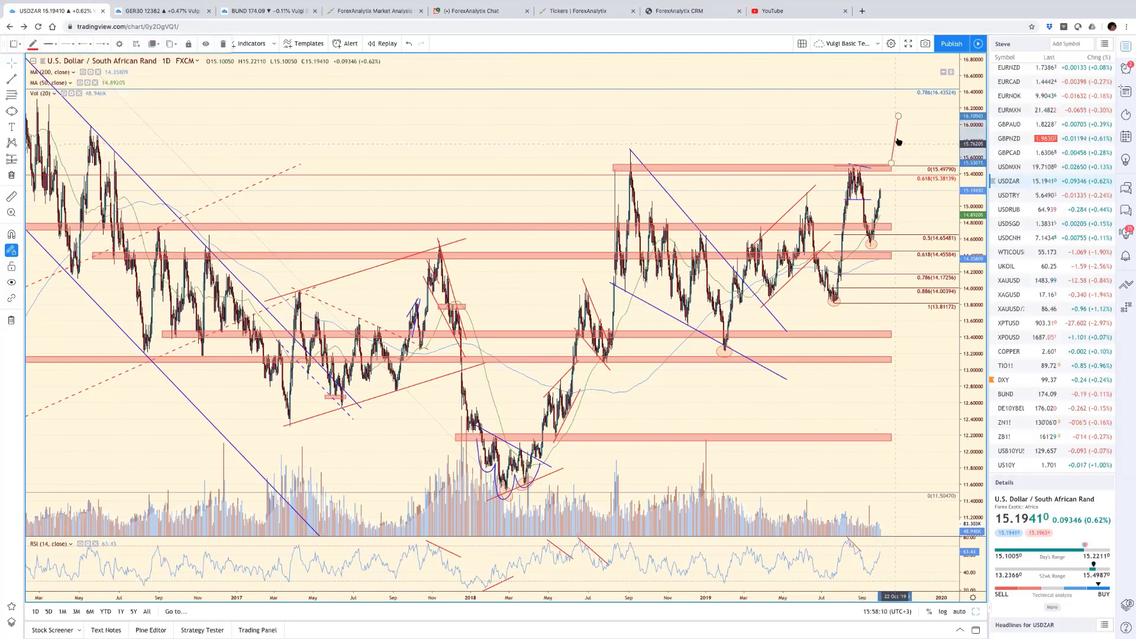
left_click_drag(898, 116, 925, 89)
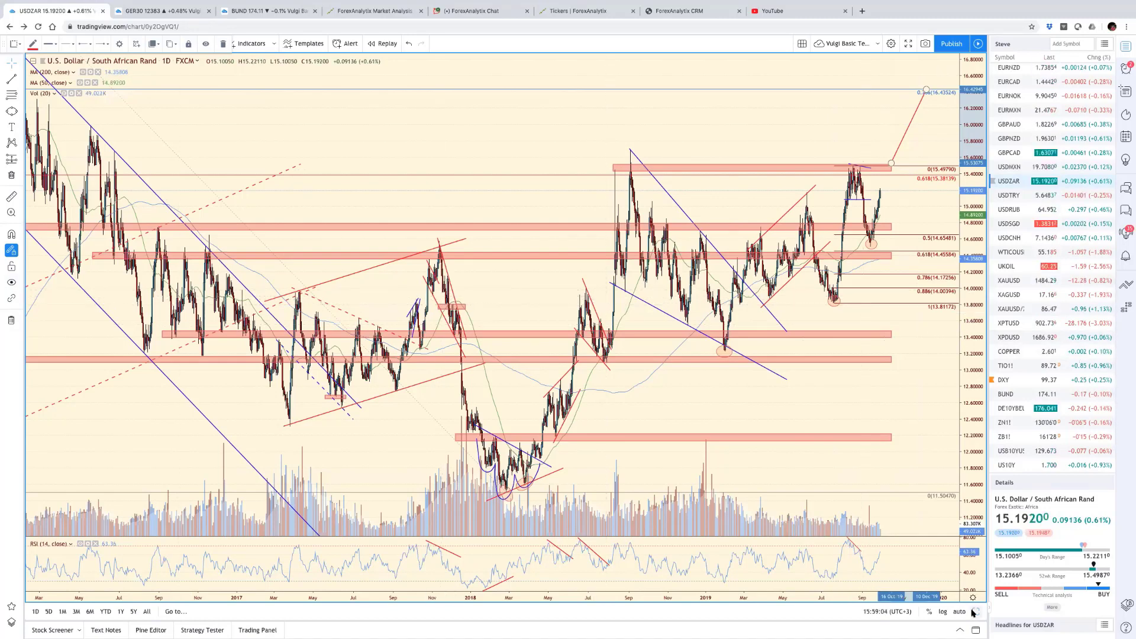
Step: Load GBPAUD into the GBPUSD pane, maximize it, and compress its price scale
key("alt+Return")
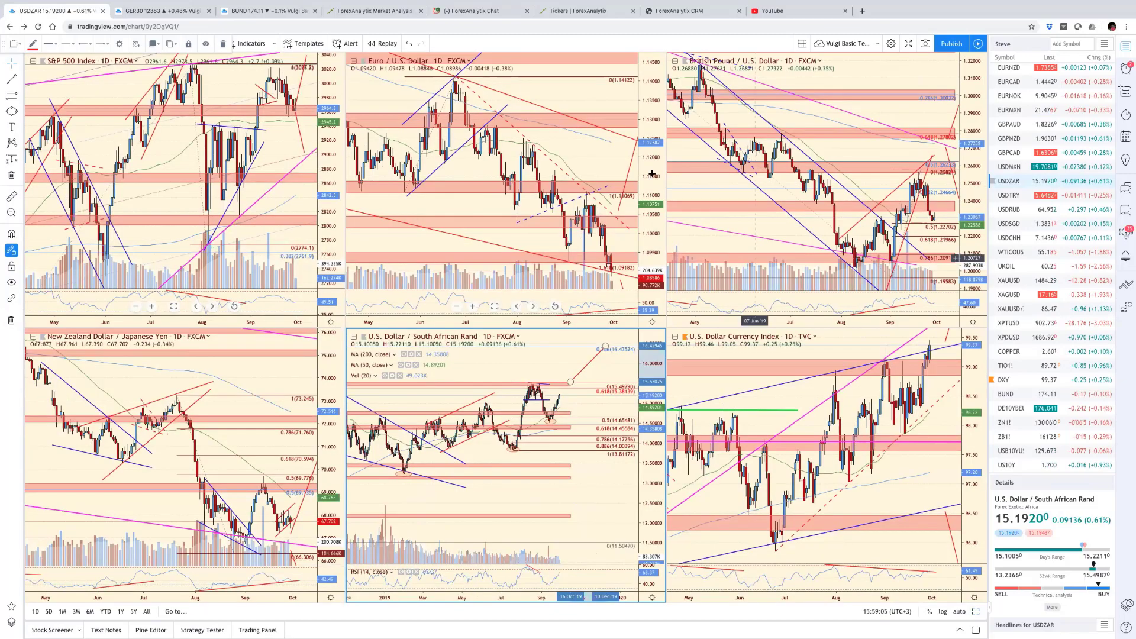
left_click(754, 219)
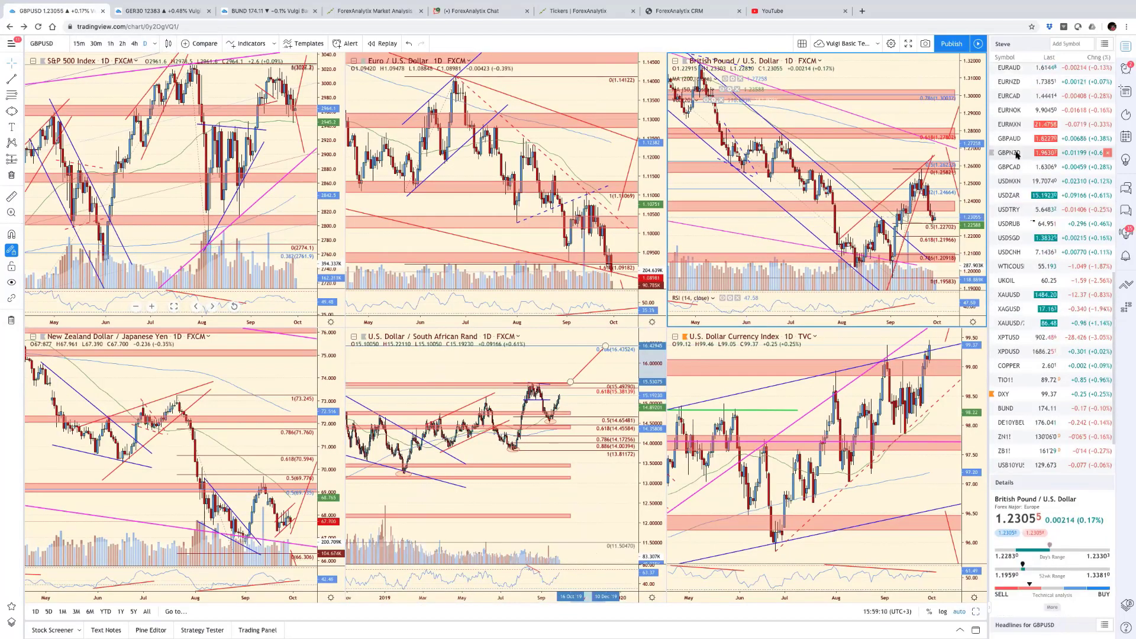
scroll(1017, 145, "up", 1)
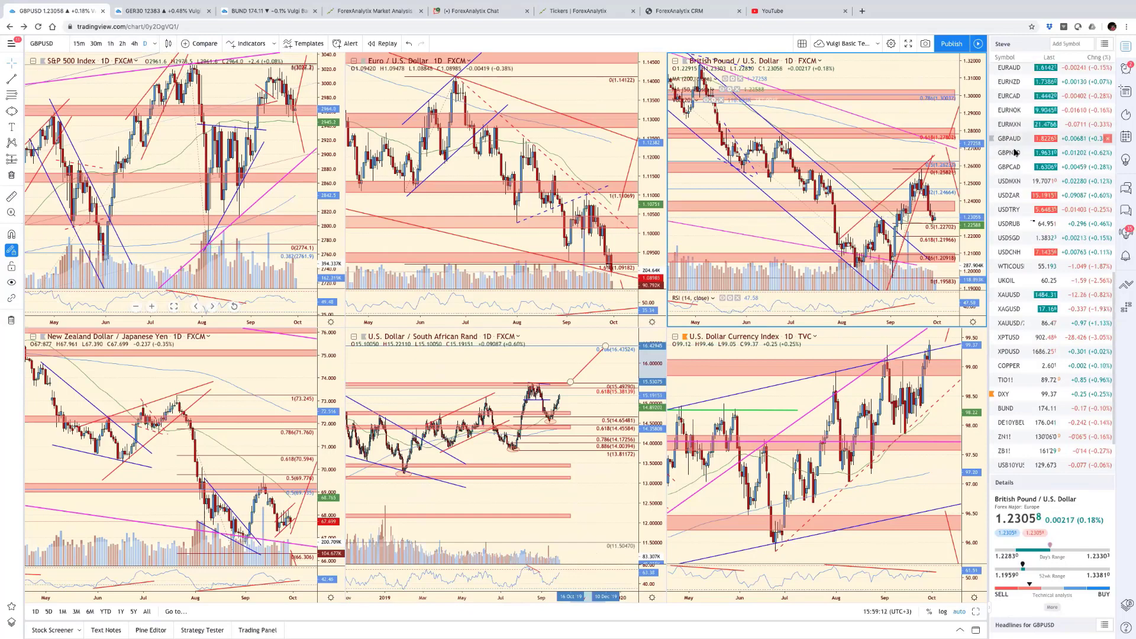
left_click(1017, 146)
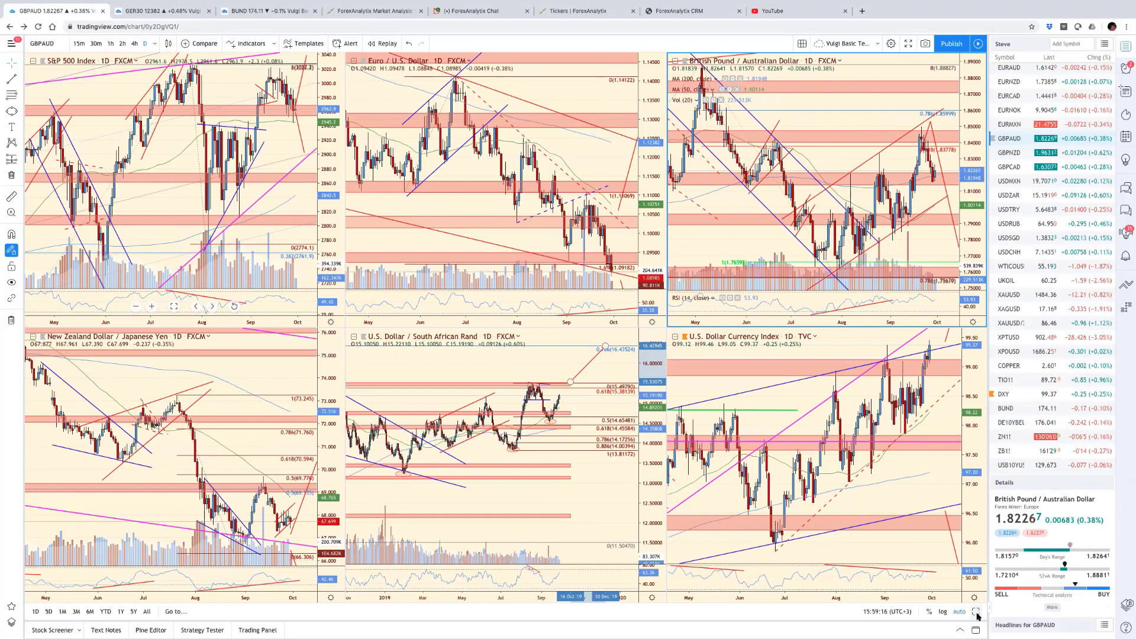
key("alt+Return")
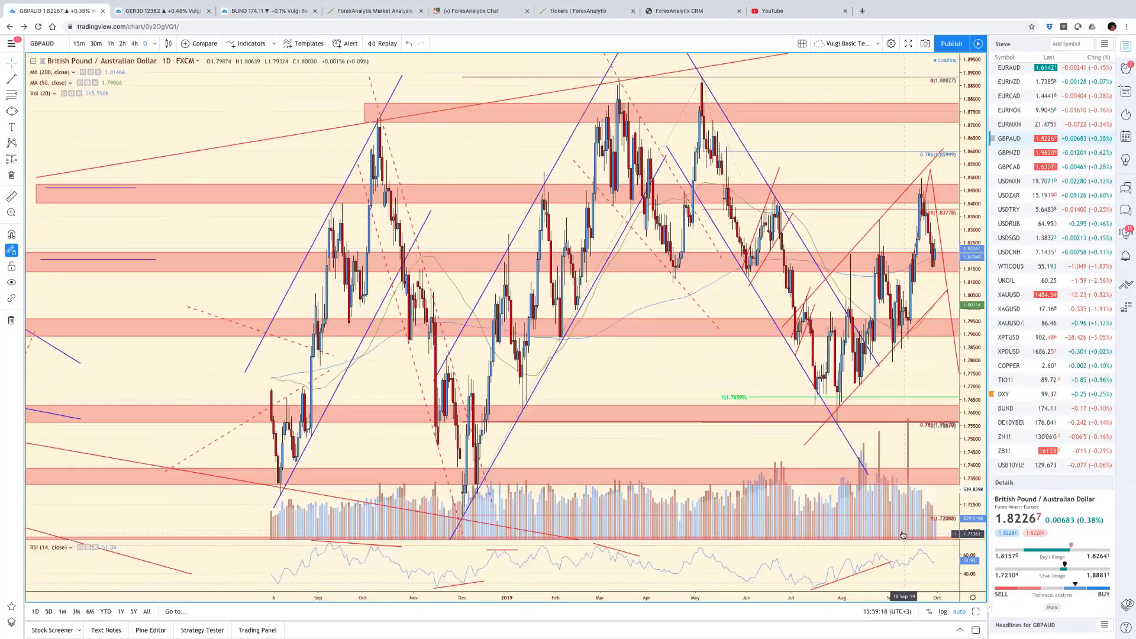
scroll(915, 352, "right", 5)
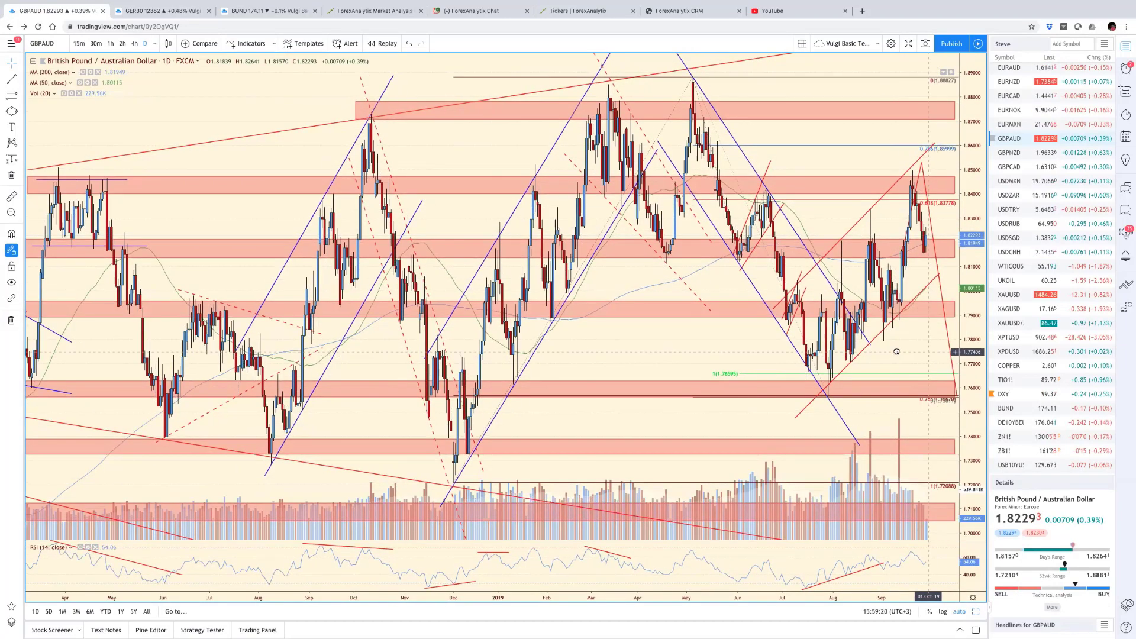
left_click_drag(964, 301, 942, 483)
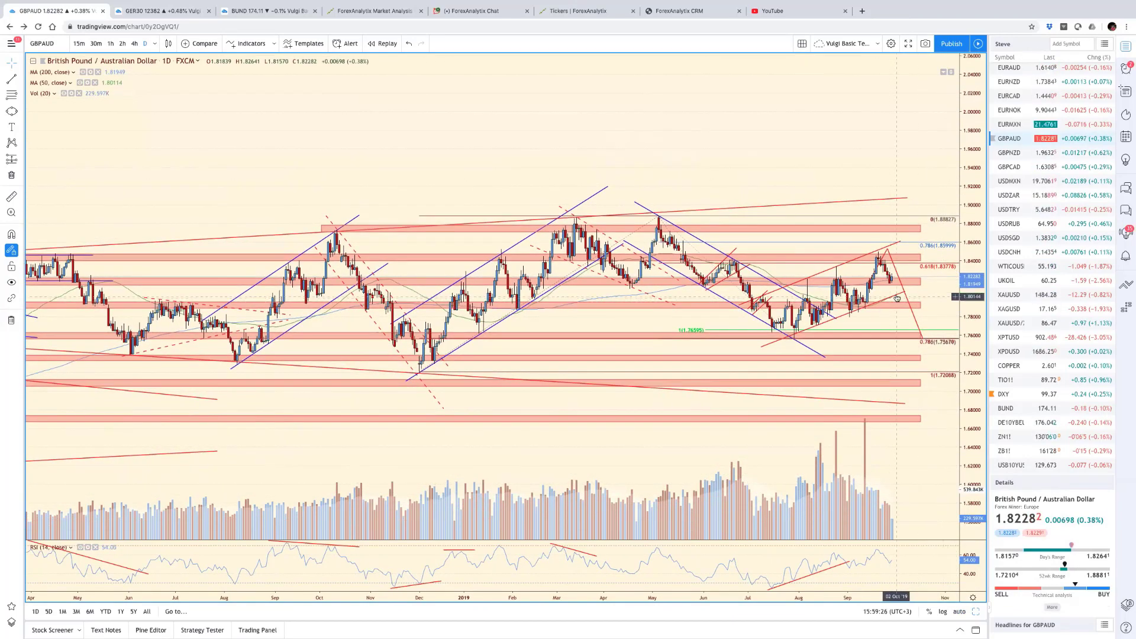
Step: Shift the red rising trendline one bar to the right
left_click(905, 292)
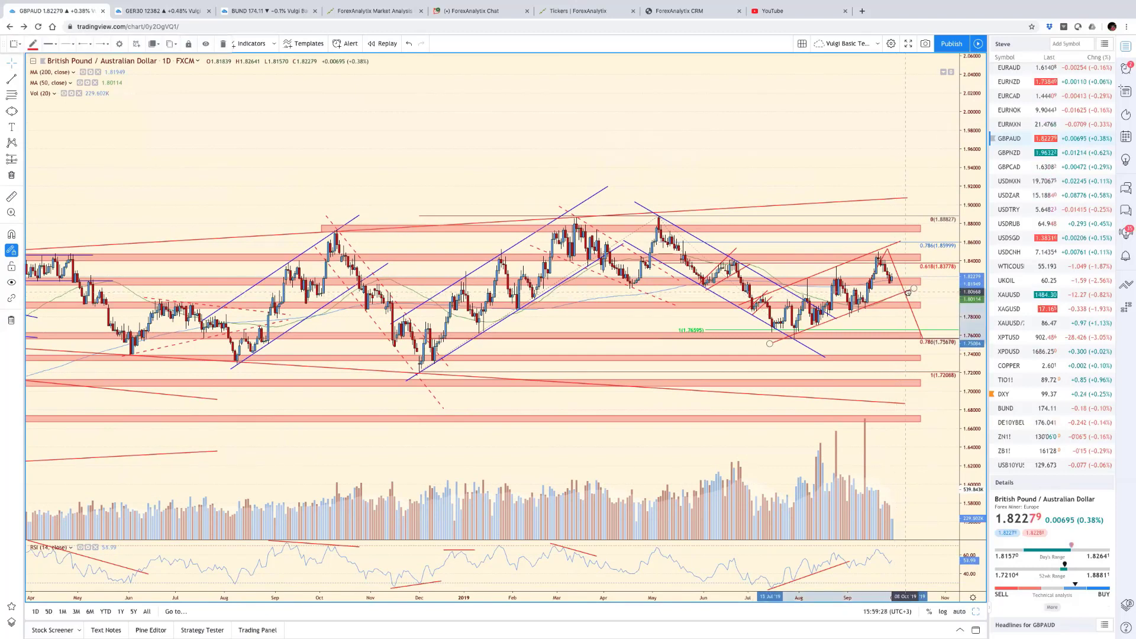
left_click_drag(907, 292, 896, 242)
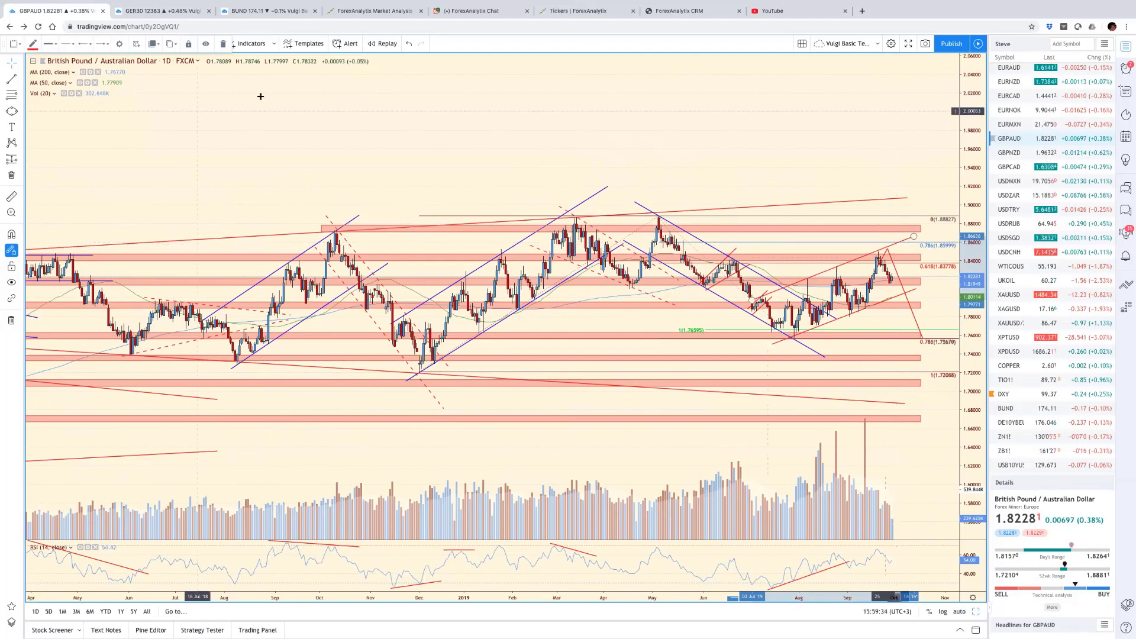
mouse_move(505, 1)
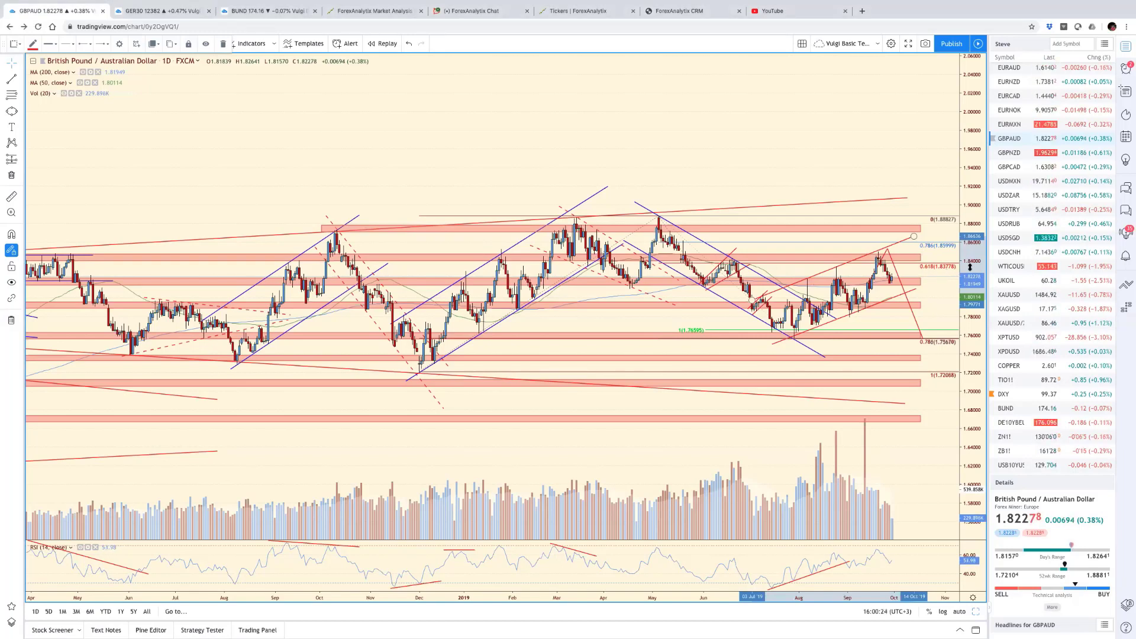
left_click_drag(970, 260, 970, 279)
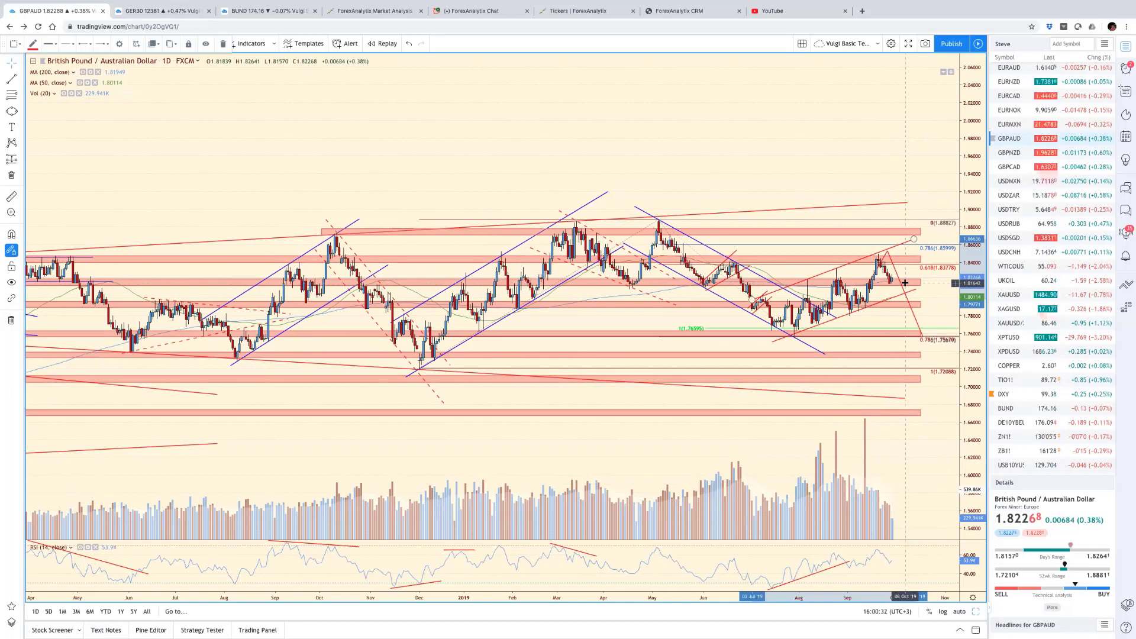
scroll(675, 304, "down", 4)
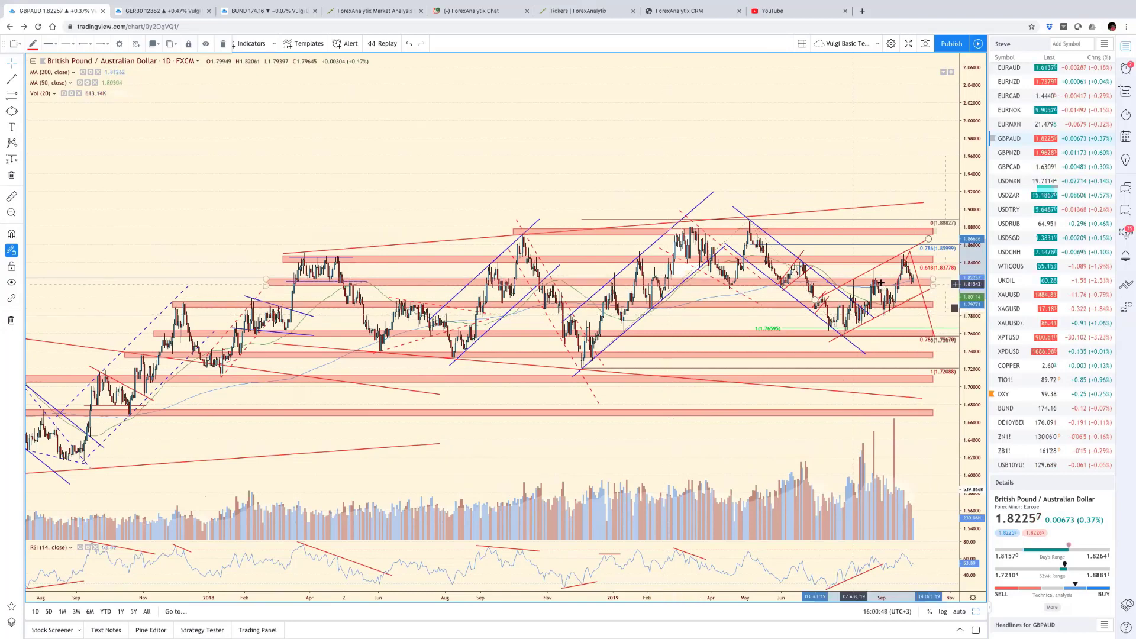
scroll(880, 283, "up", 5)
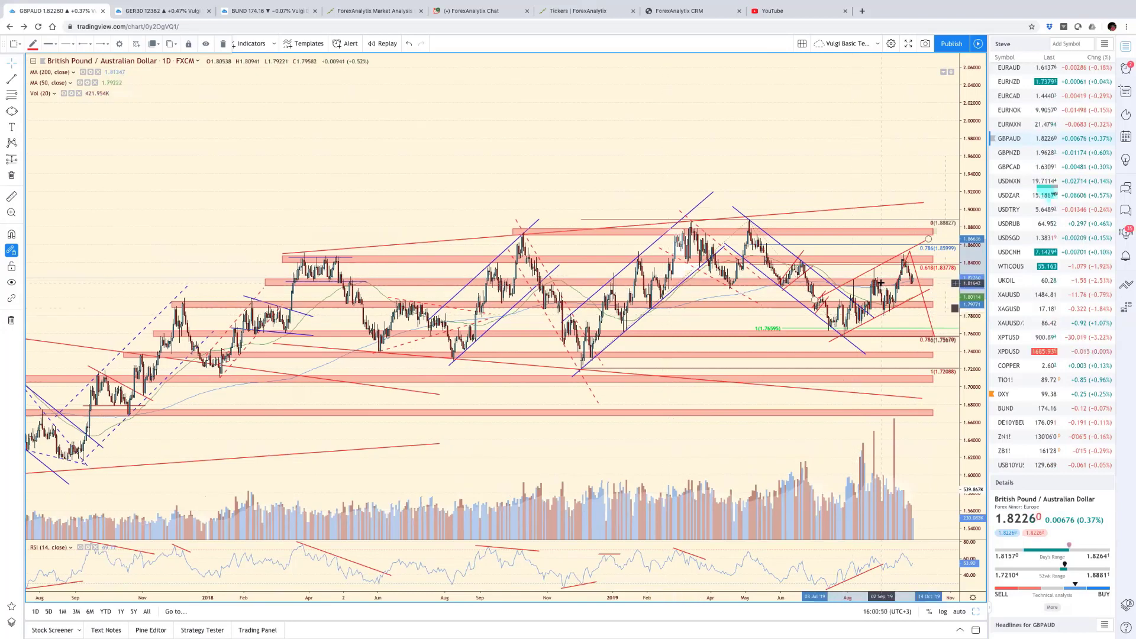
scroll(880, 283, "up", 3)
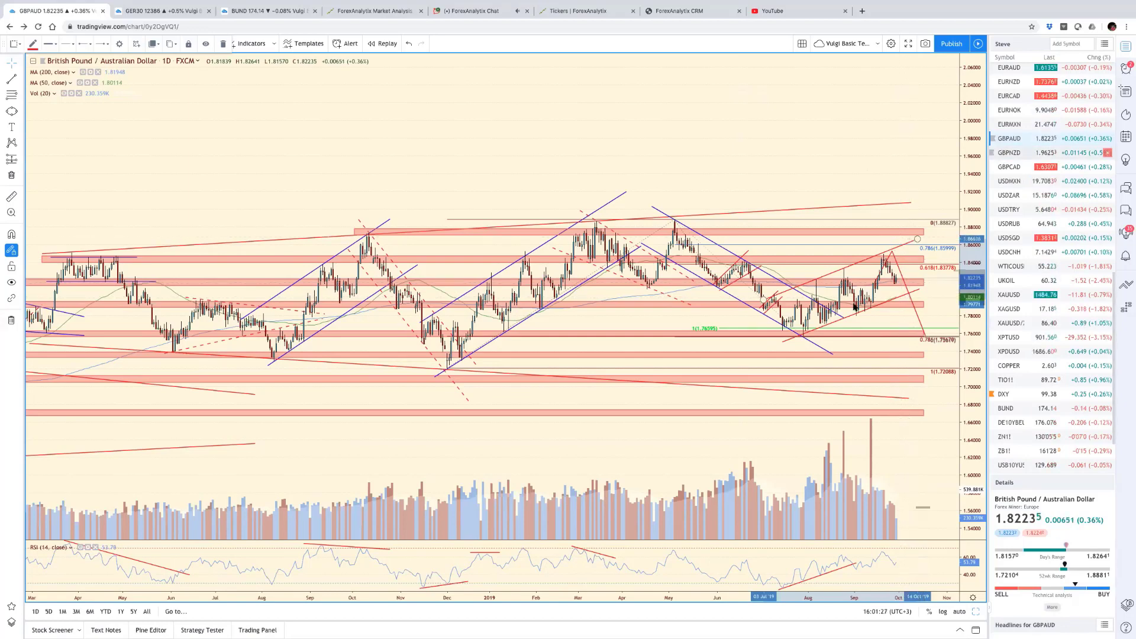
Step: Load GBPNZD and rescale price and time to reveal levels up to the 2.00187 extension
left_click(1018, 153)
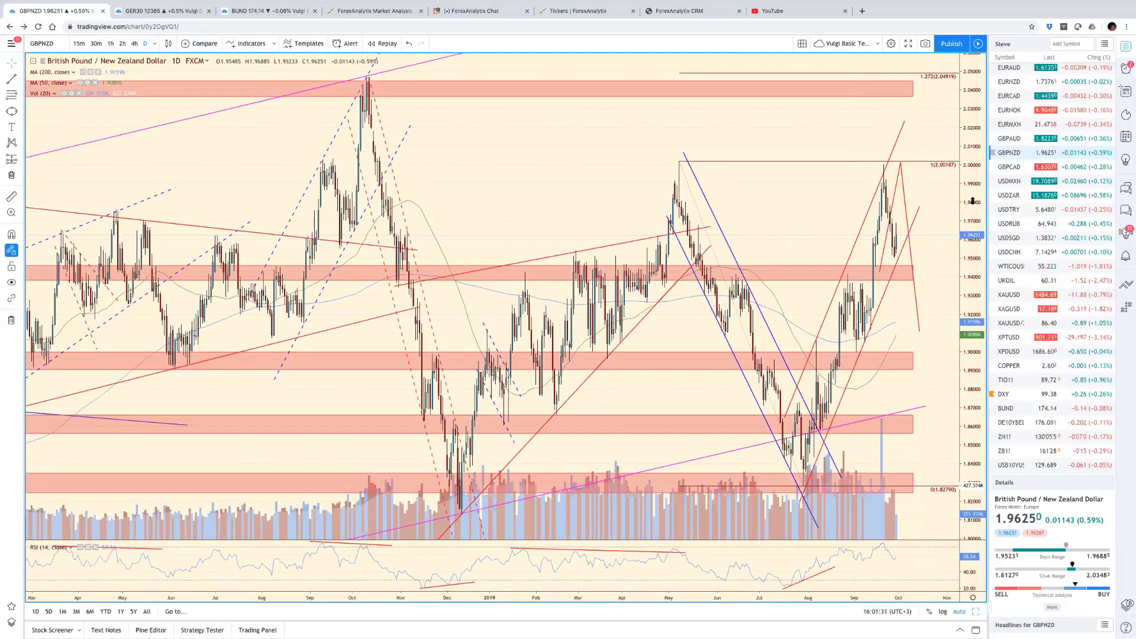
left_click_drag(973, 234, 906, 371)
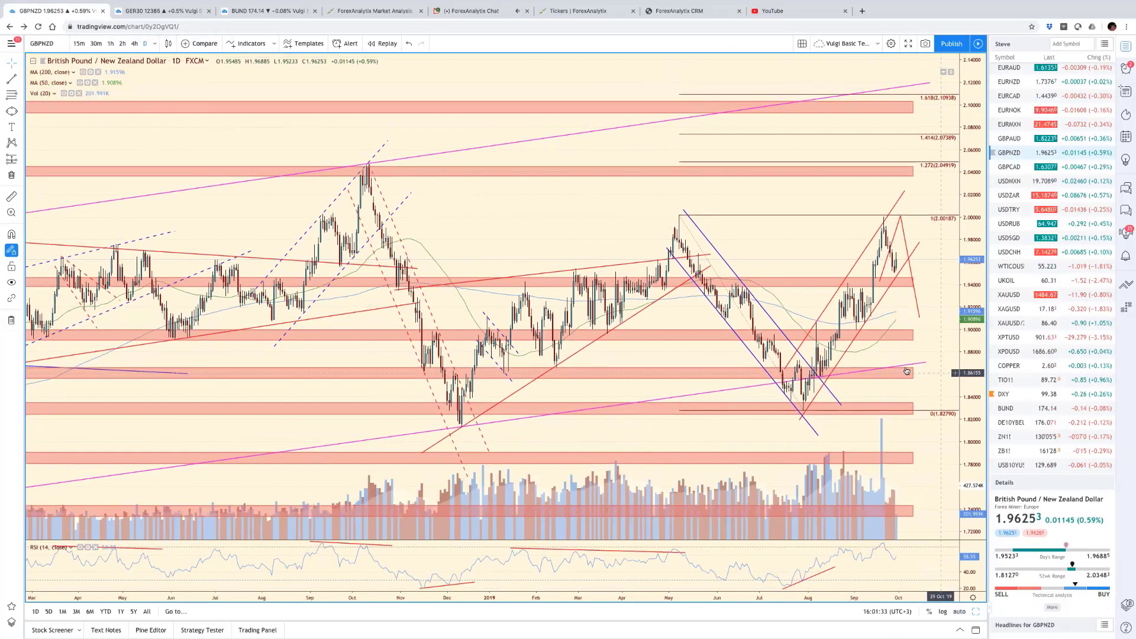
scroll(905, 371, "up", 2)
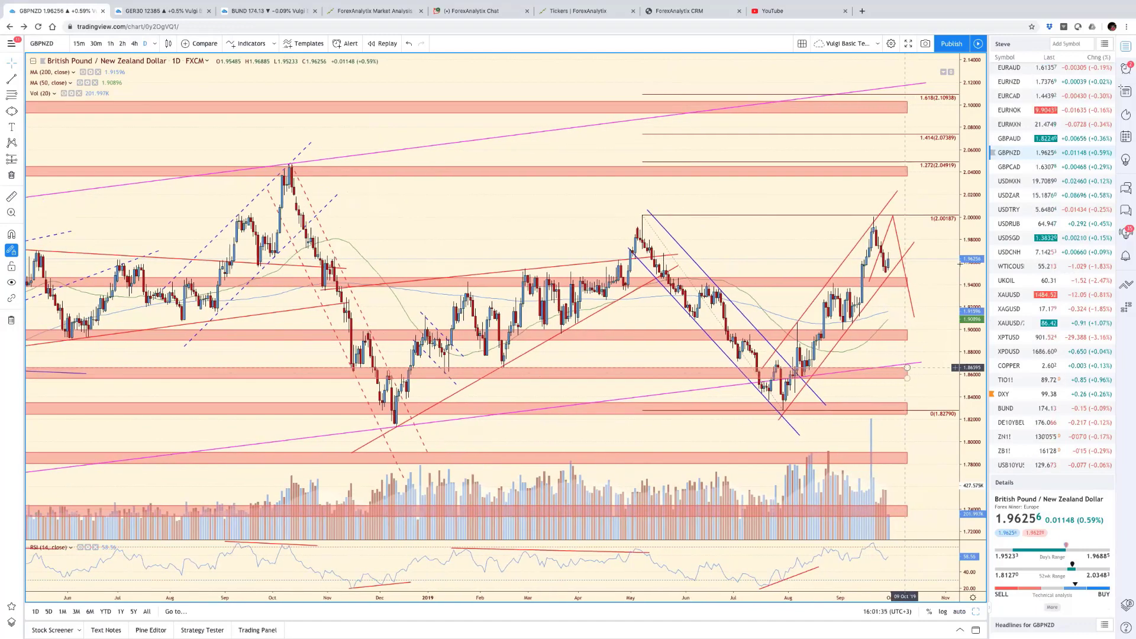
scroll(951, 401, "down", 3)
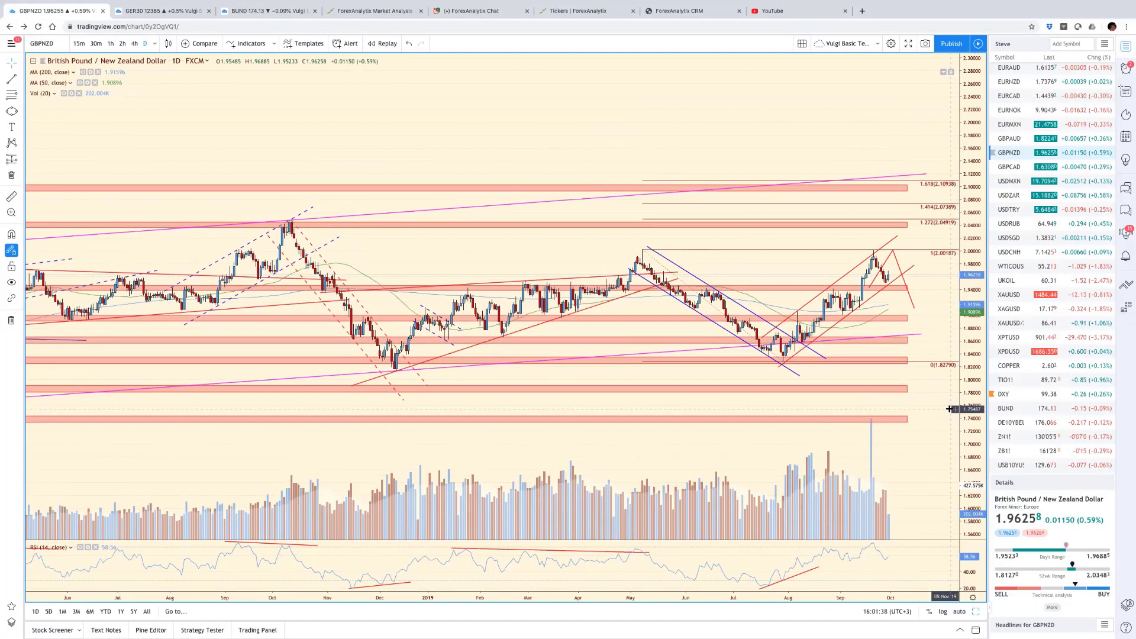
scroll(831, 396, "down", 3)
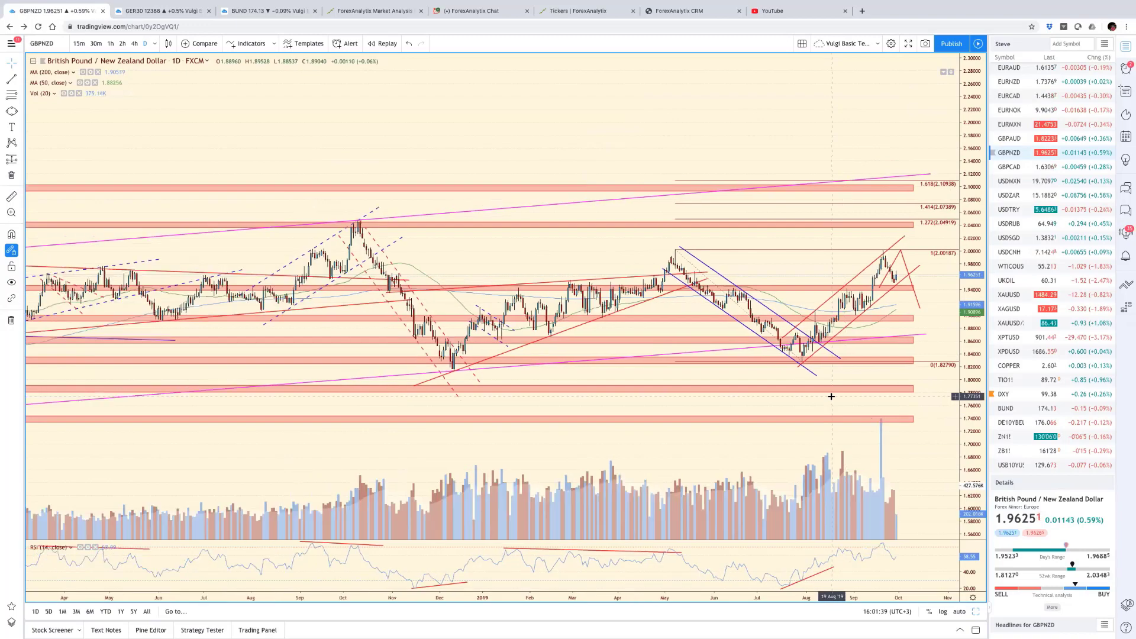
scroll(830, 396, "down", 5)
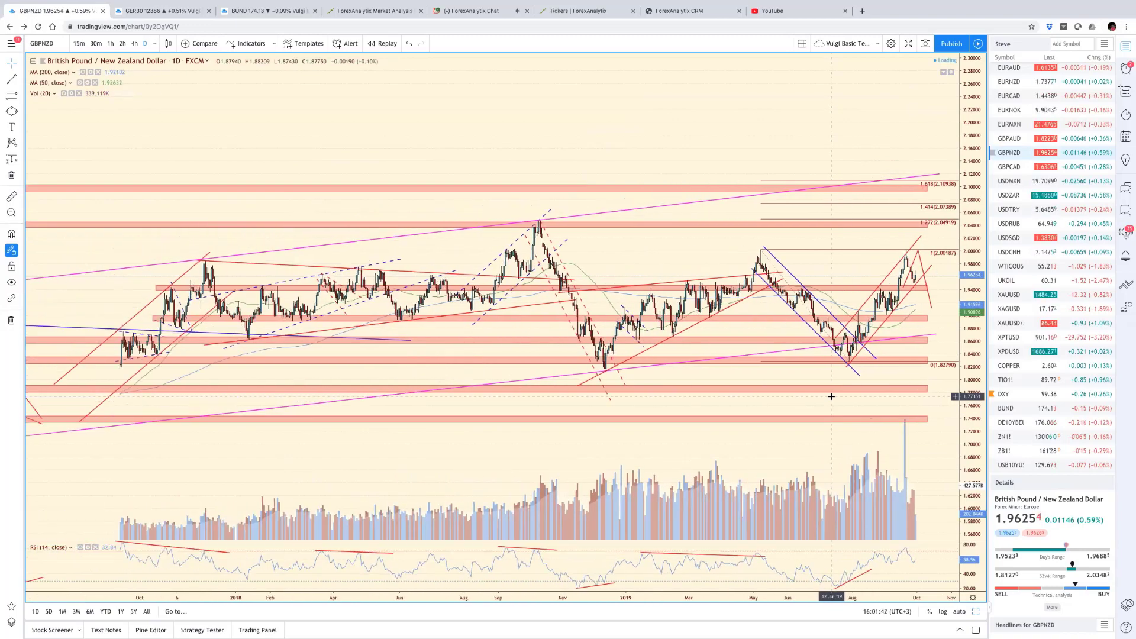
scroll(656, 398, "down", 3)
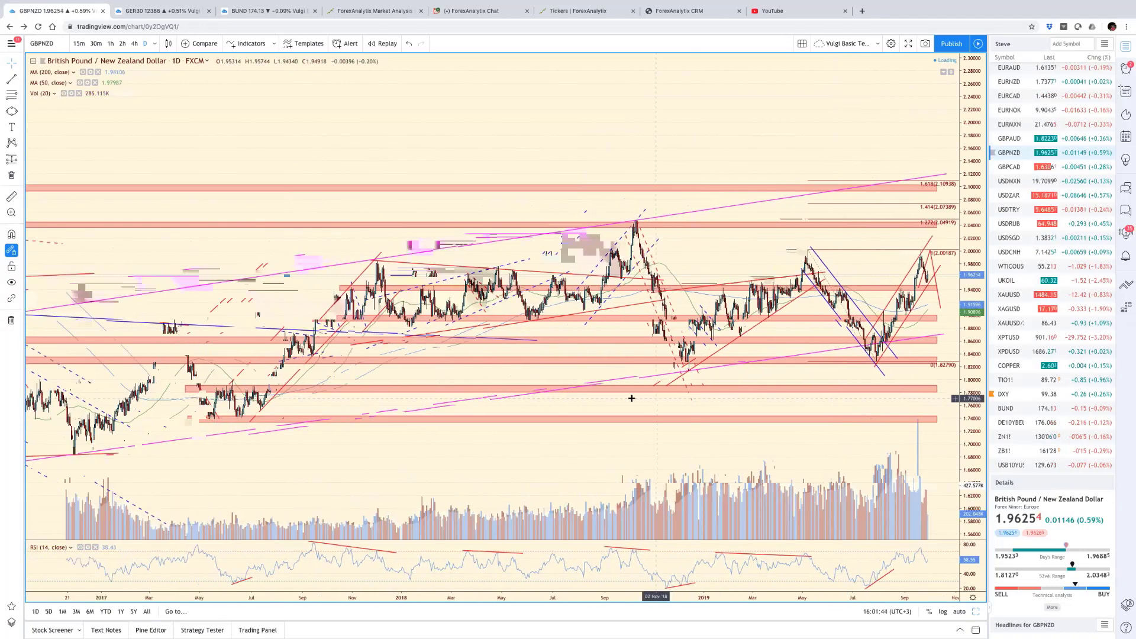
scroll(106, 385, "down", 2)
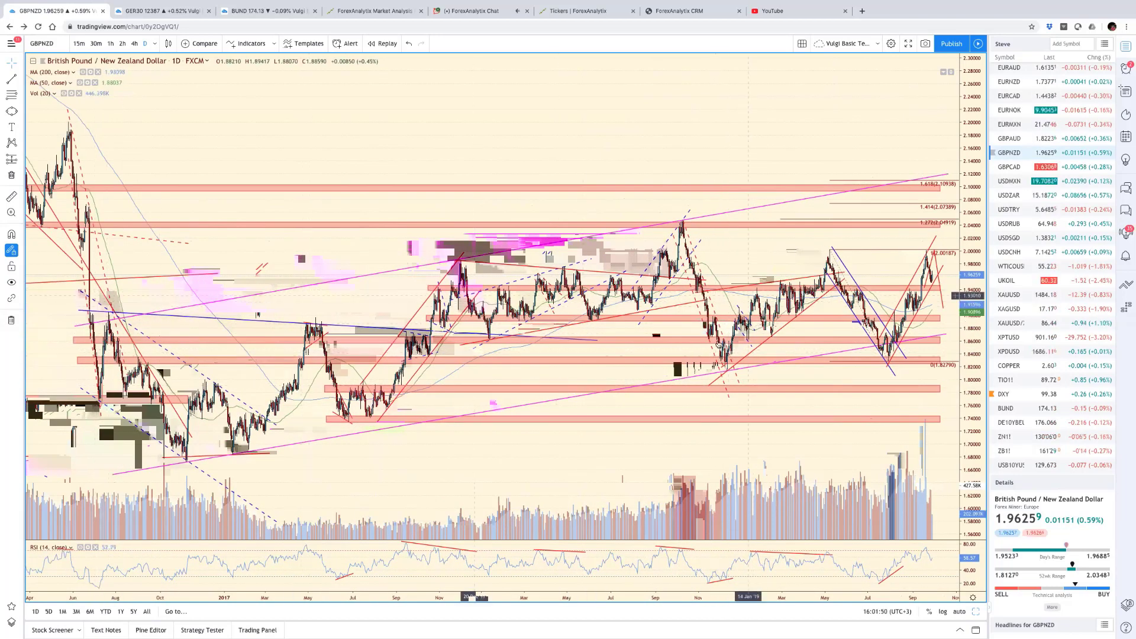
scroll(717, 342, "up", 3)
scroll(718, 341, "up", 4)
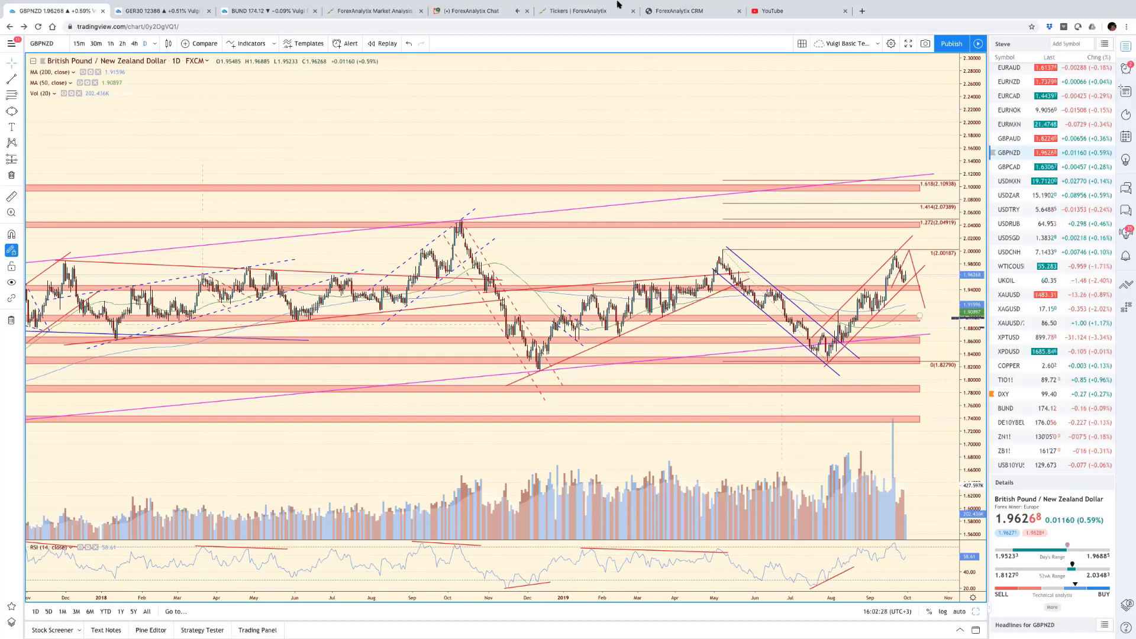
mouse_move(615, 2)
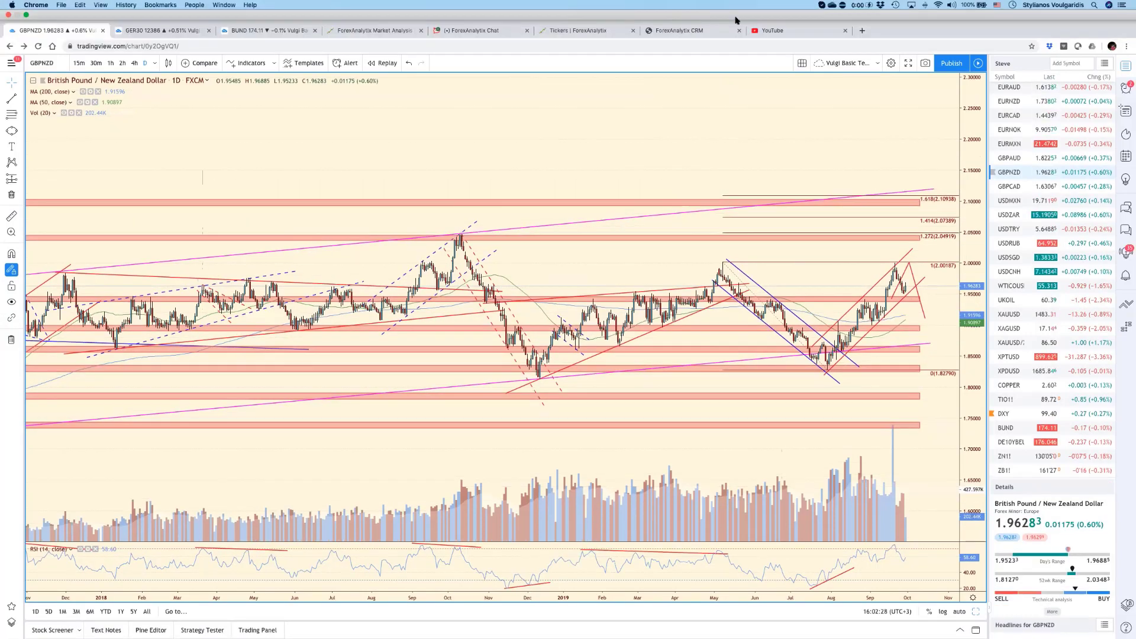
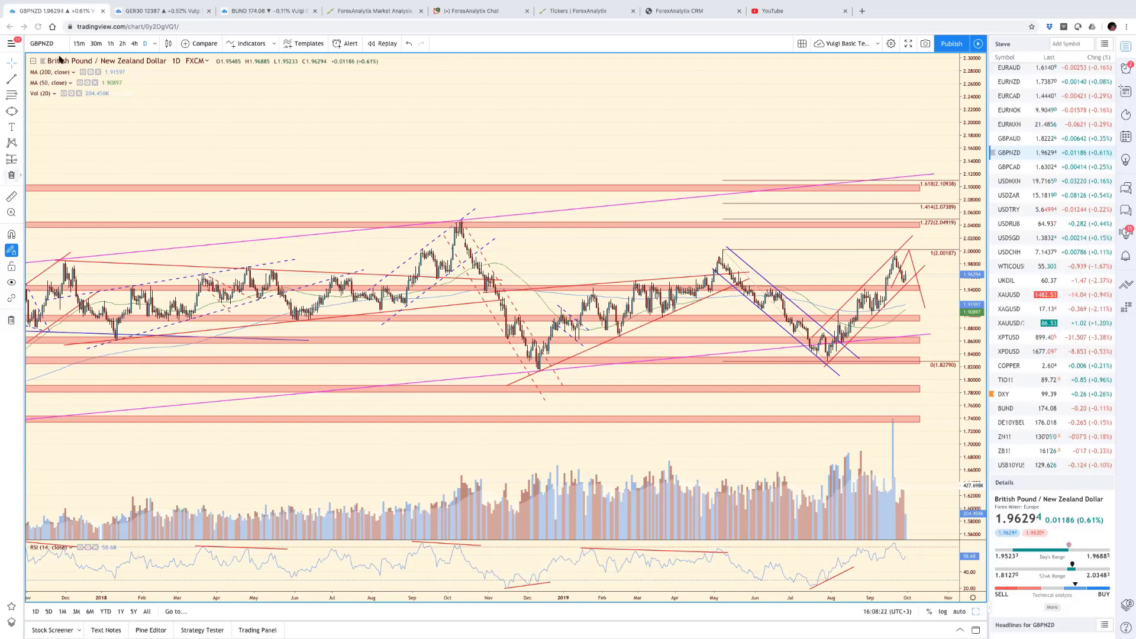
Step: Auto-fit the price scale, return to the six-chart grid and select the dollar index pane
left_click(959, 612)
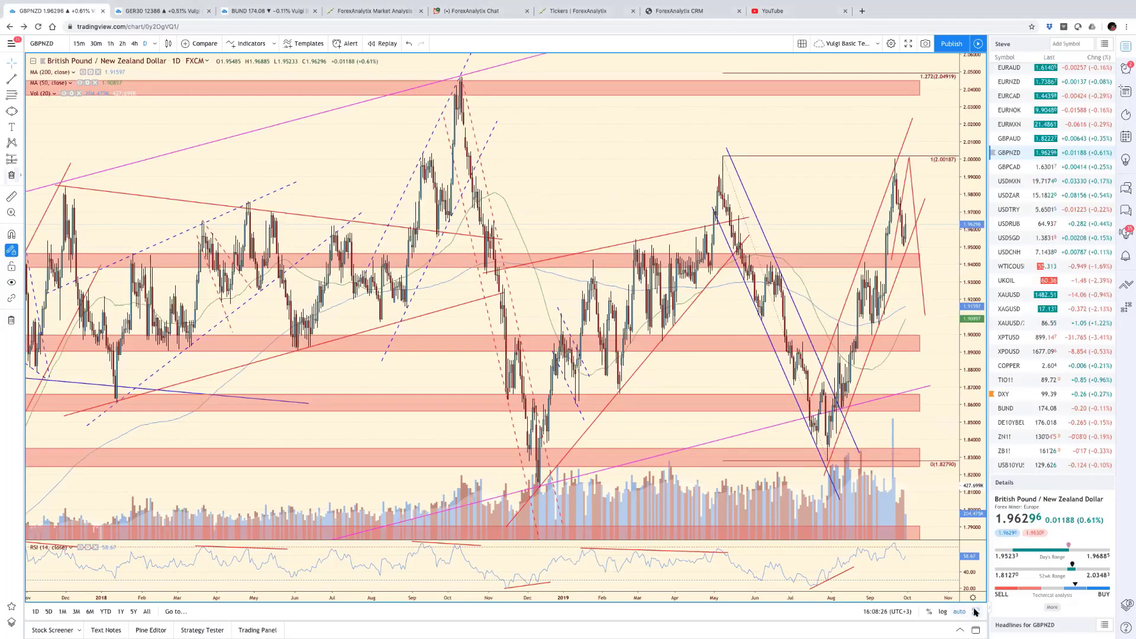
key("alt+Return")
left_click(929, 512)
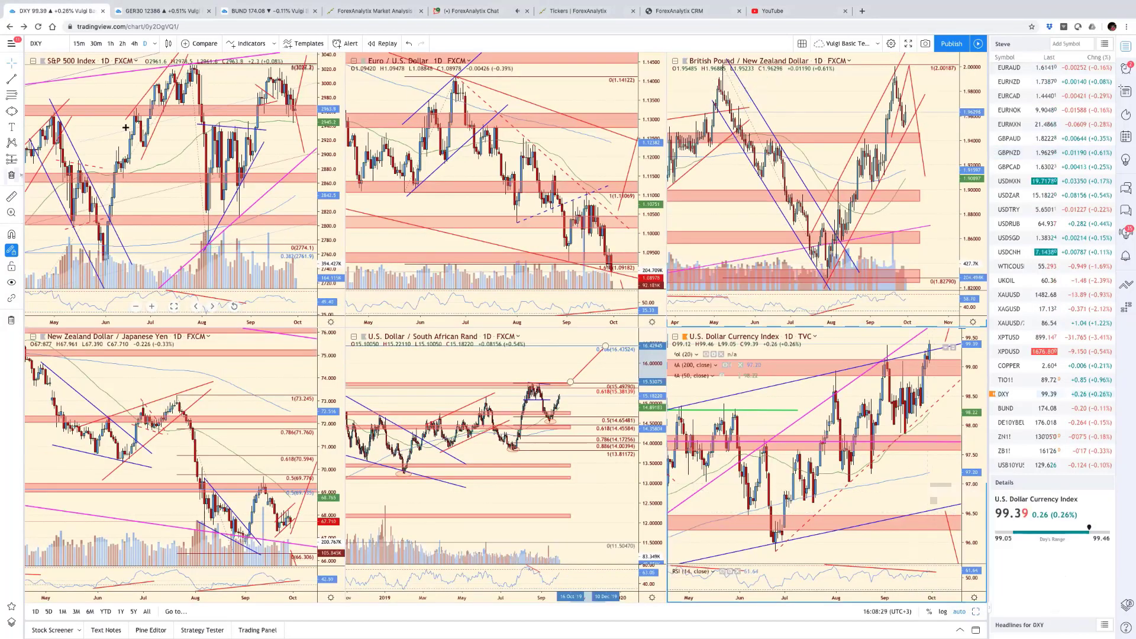
Step: Replace the dollar index symbol with TLT and maximize that chart
left_click(47, 43)
key("BackSpace")
key("BackSpace")
key("BackSpace")
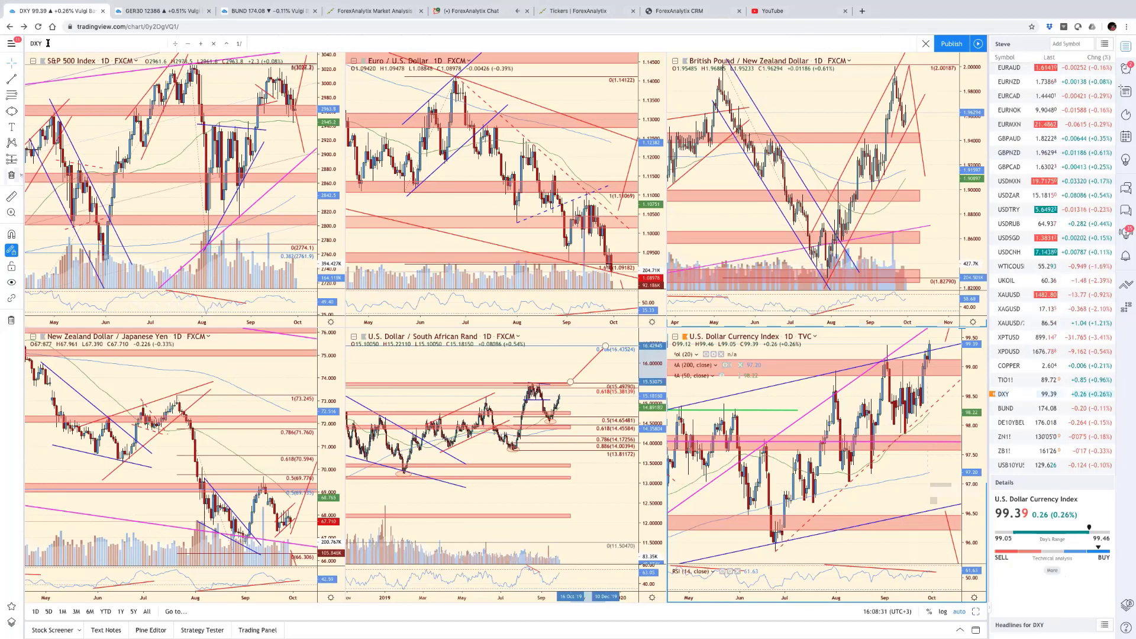
type("TLT")
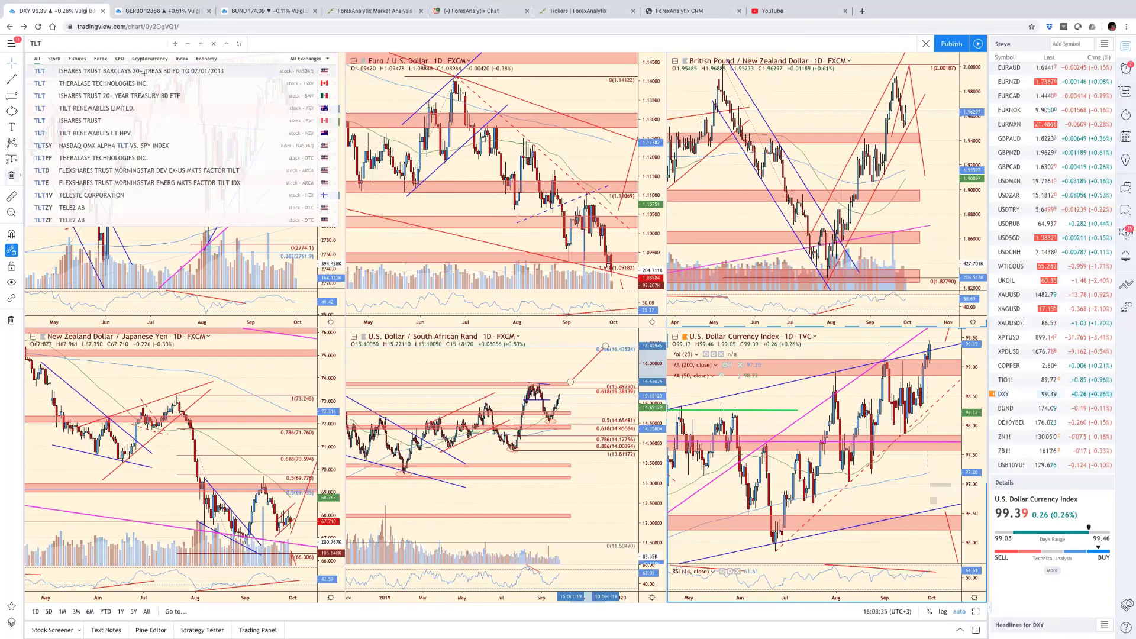
key("Return")
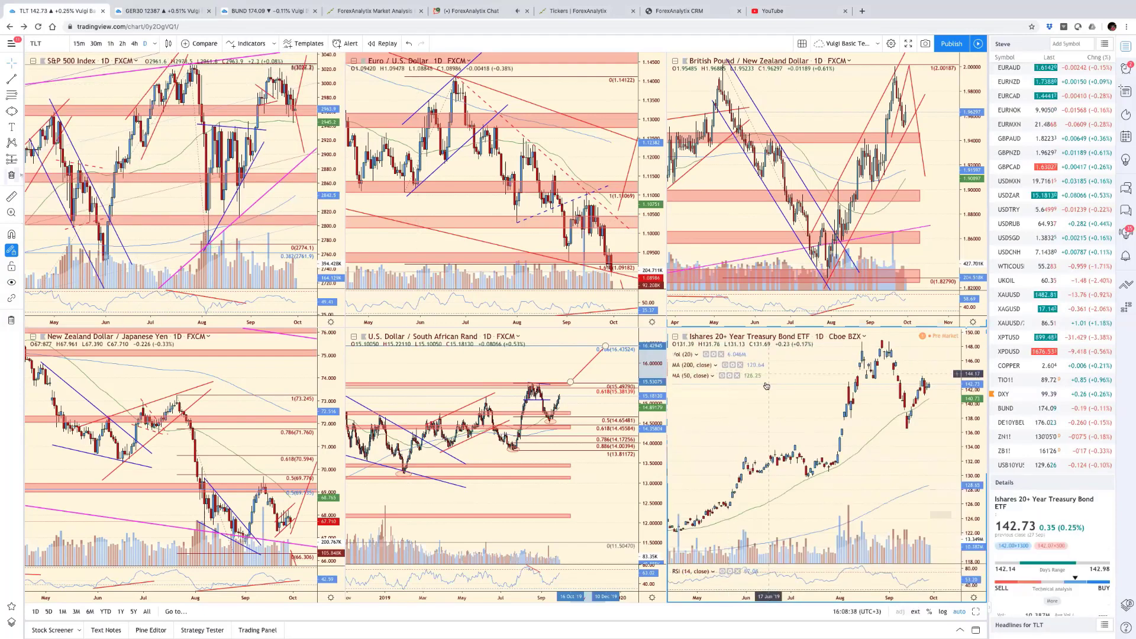
left_click(975, 612)
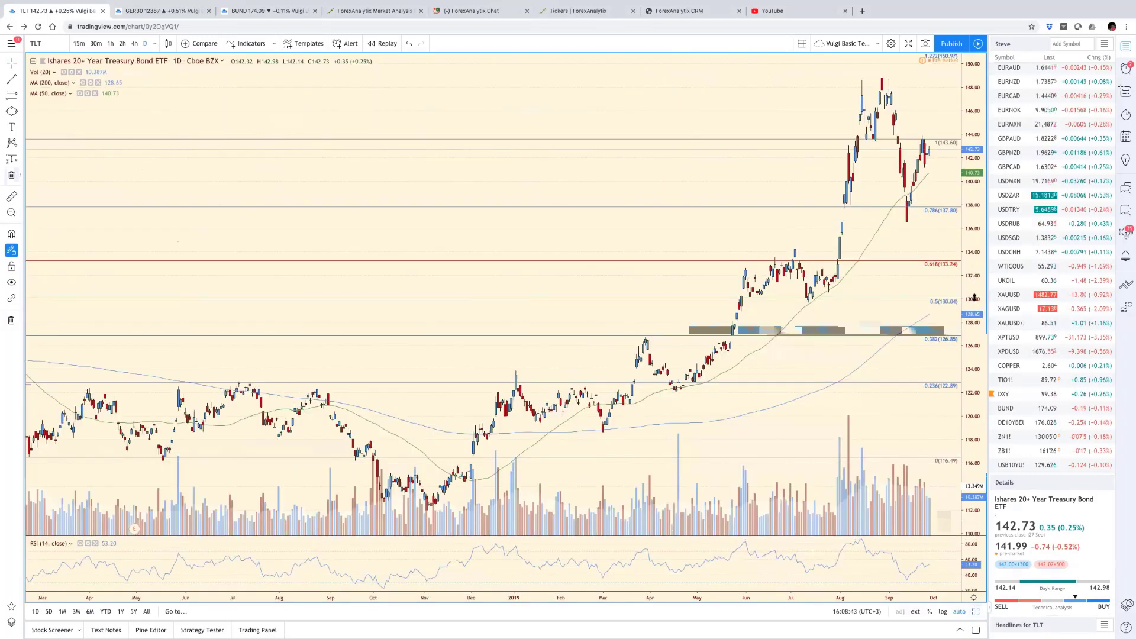
Step: Compress the TLT price scale for headroom above recent highs and readjust the time zoom
left_click_drag(974, 262, 961, 405)
scroll(848, 452, "down", 2)
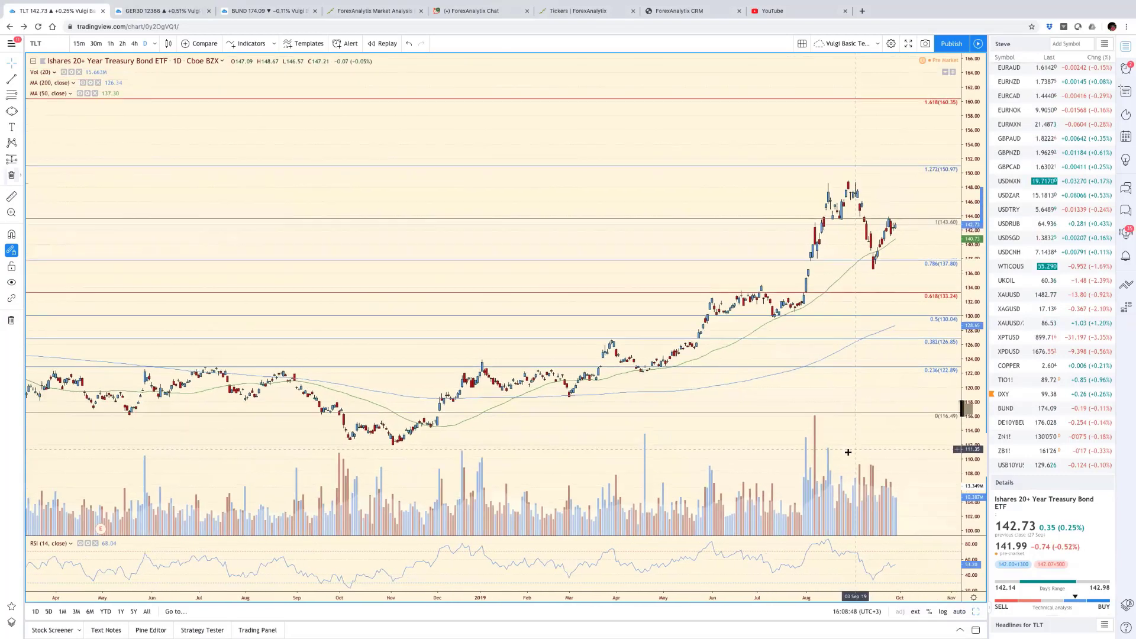
scroll(818, 347, "down", 2)
scroll(818, 348, "down", 5)
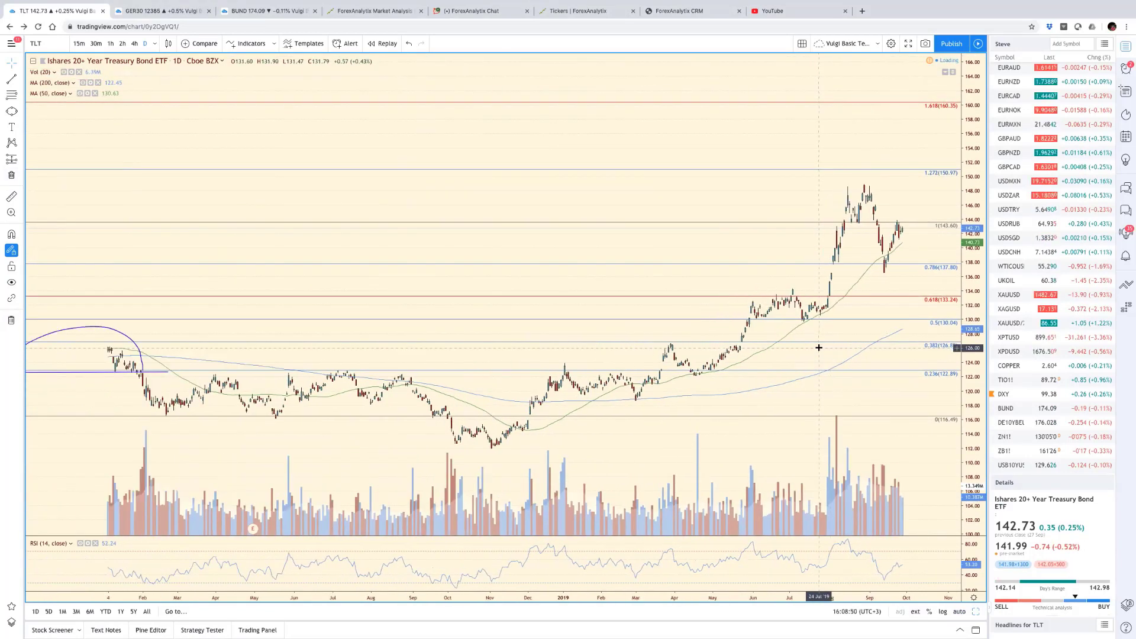
scroll(816, 342, "left", 3)
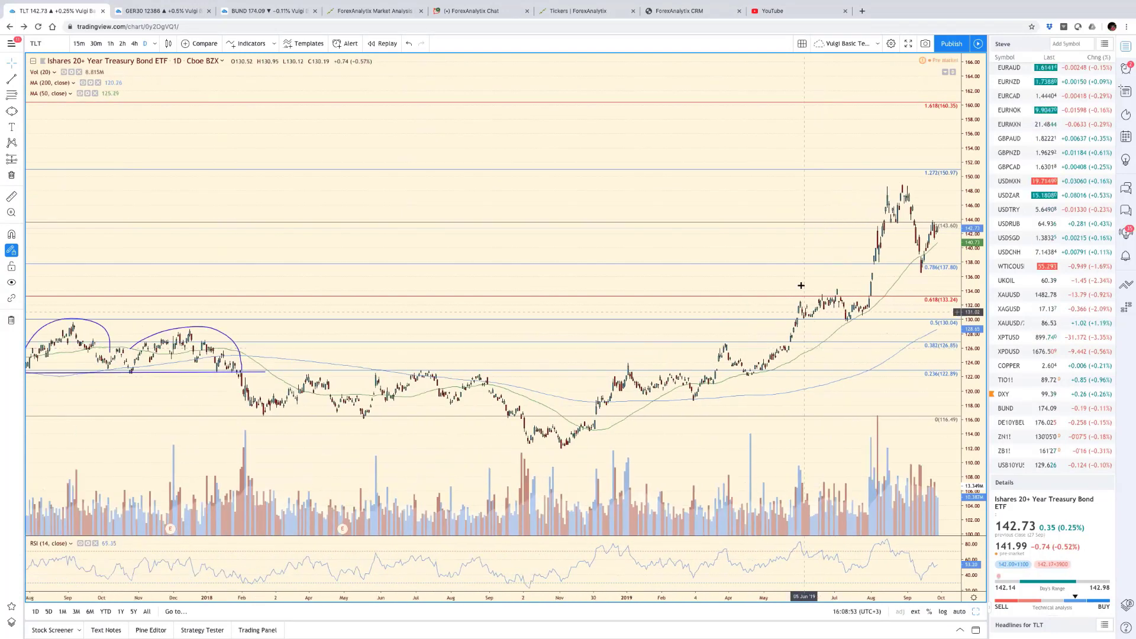
scroll(841, 283, "up", 5)
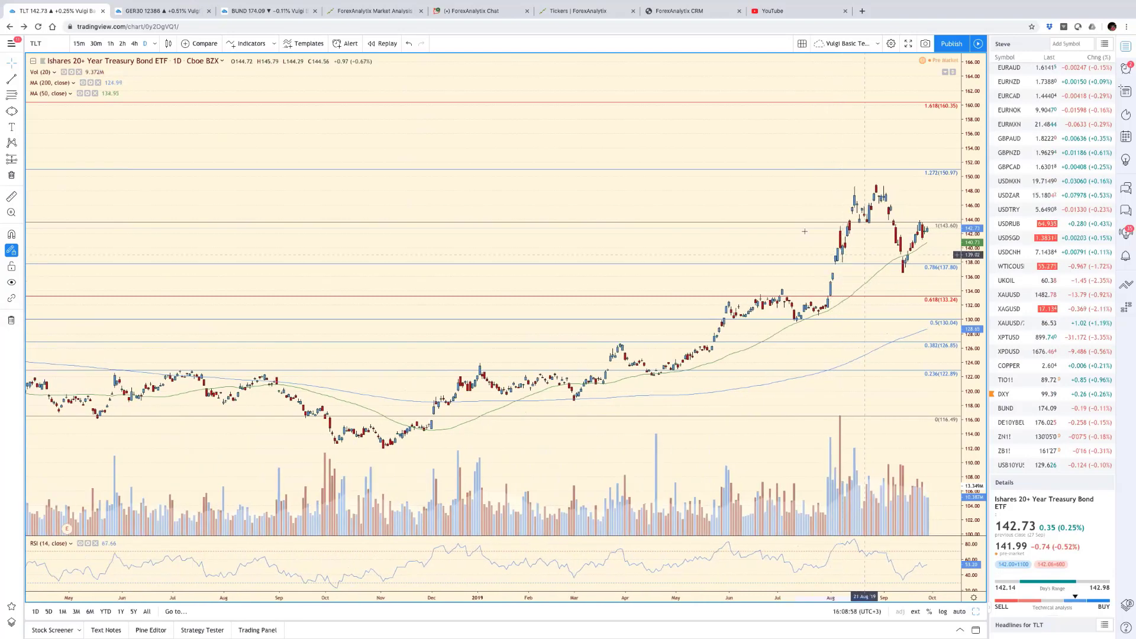
Step: Draw two red rectangle resistance zones, near 143.60 and around the recent 149 peak
left_click(21, 111)
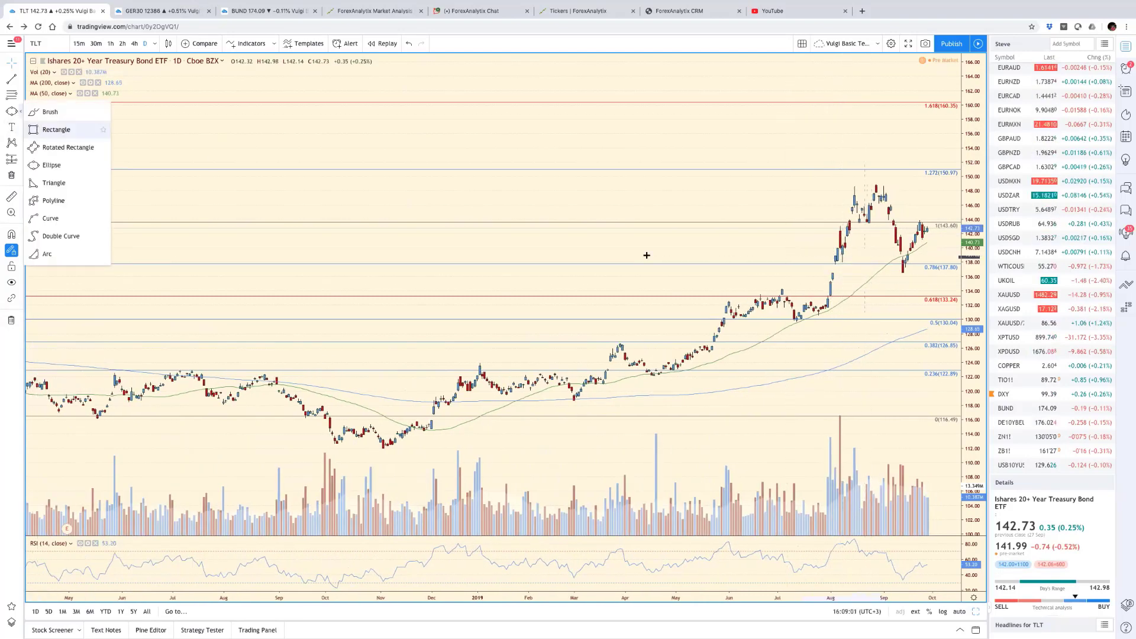
left_click(57, 129)
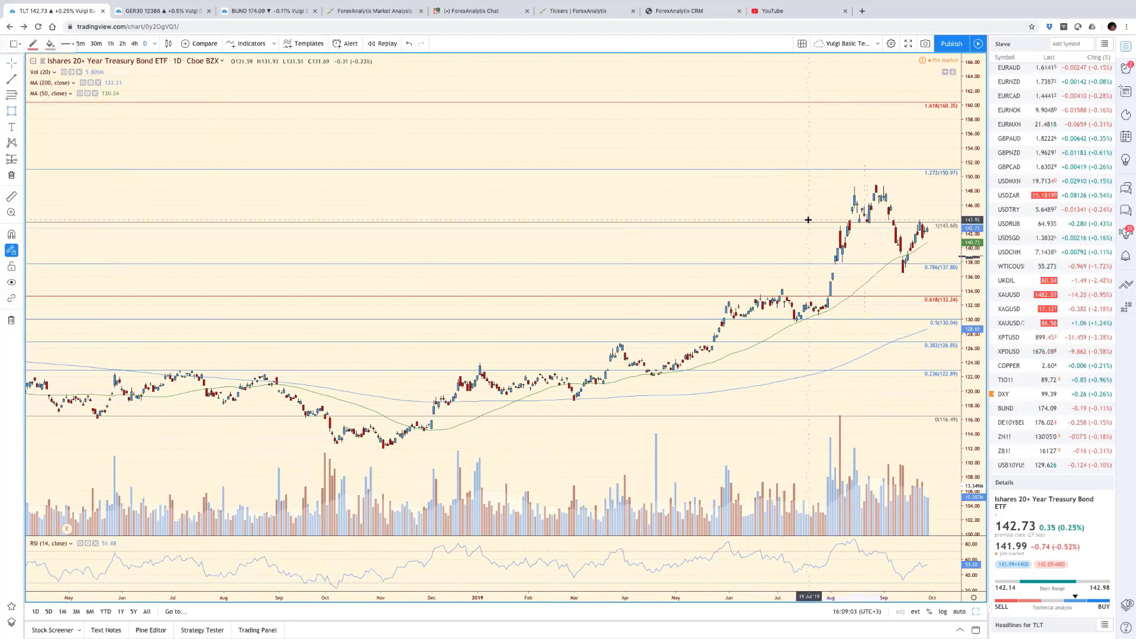
left_click(940, 225)
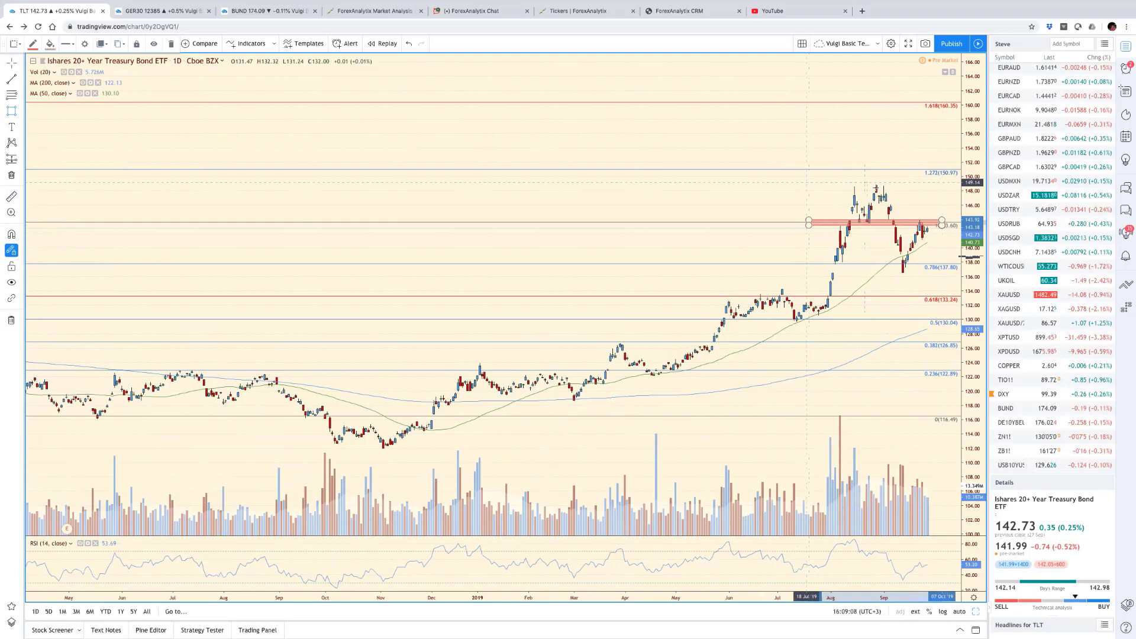
left_click(806, 183)
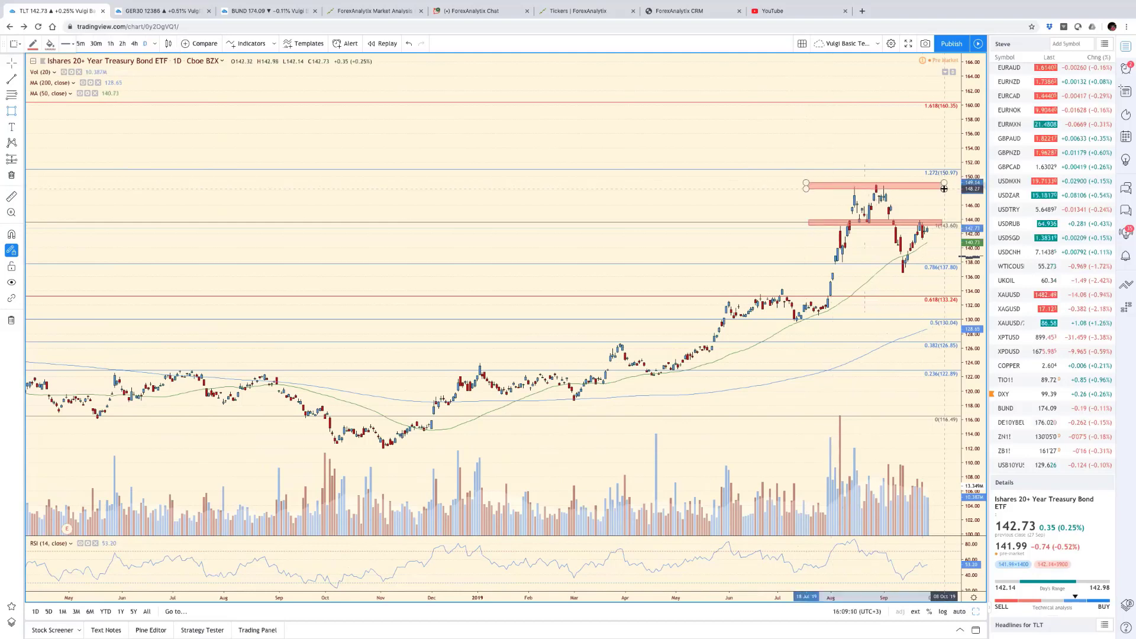
left_click(941, 188)
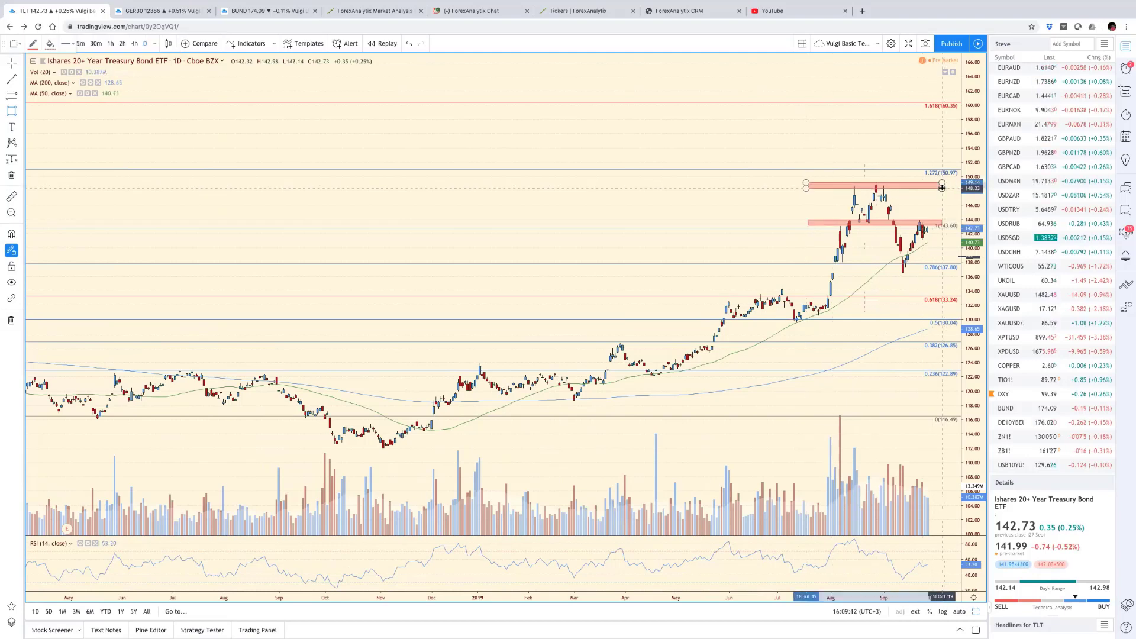
left_click(915, 248)
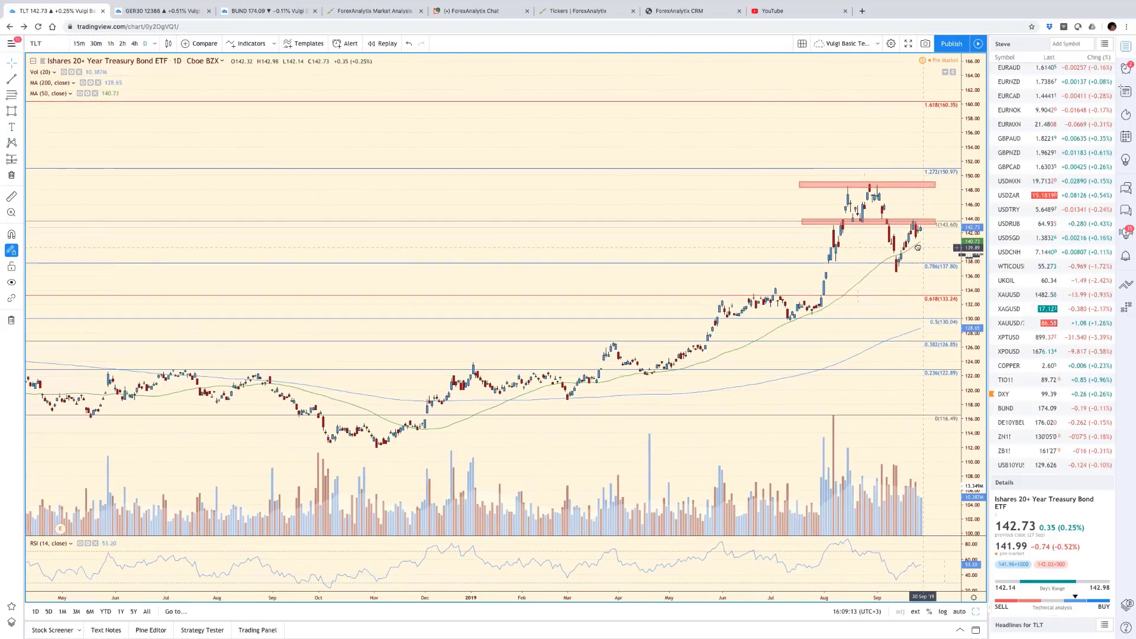
Step: Shift the chart so the latest TLT bars sit left of empty future space
scroll(916, 248, "right", 2)
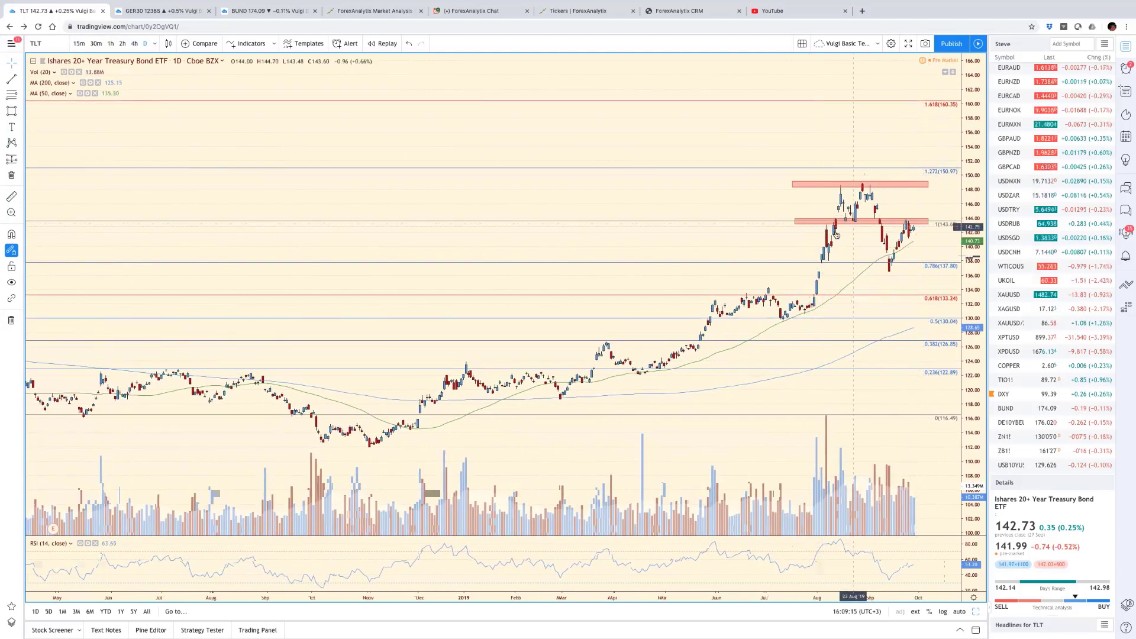
scroll(772, 249, "down", 5)
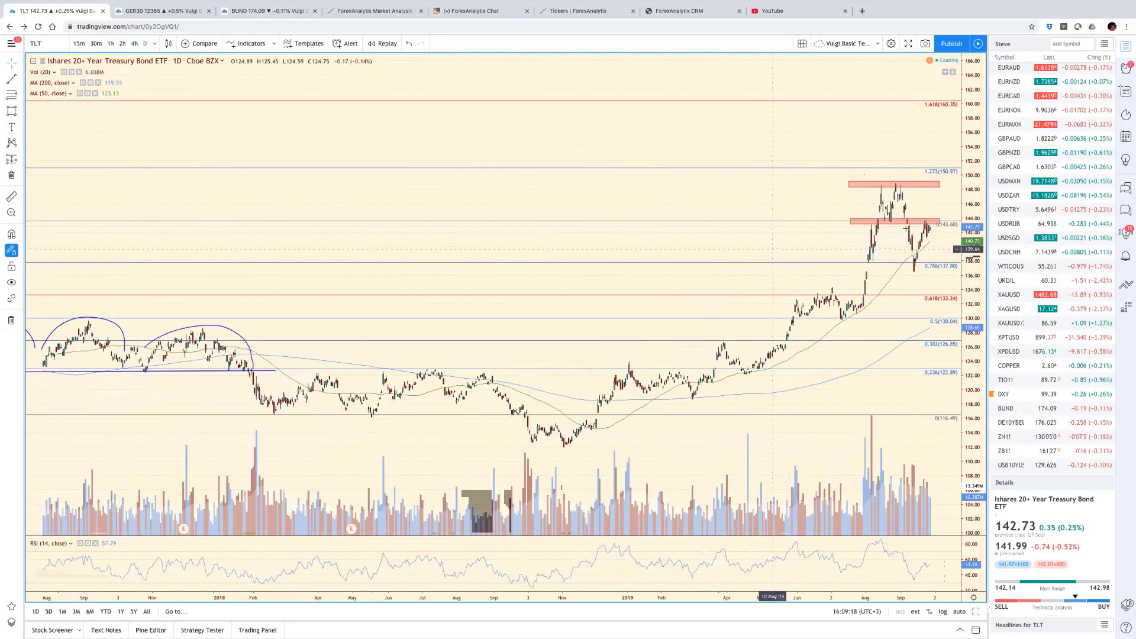
scroll(581, 233, "down", 5)
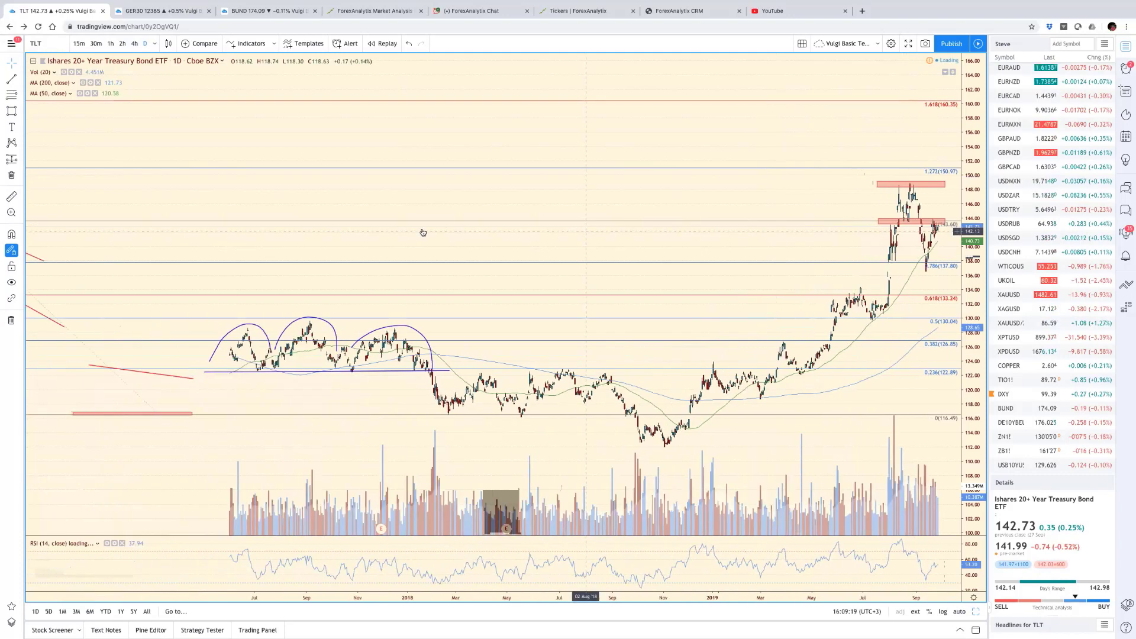
scroll(423, 232, "down", 5)
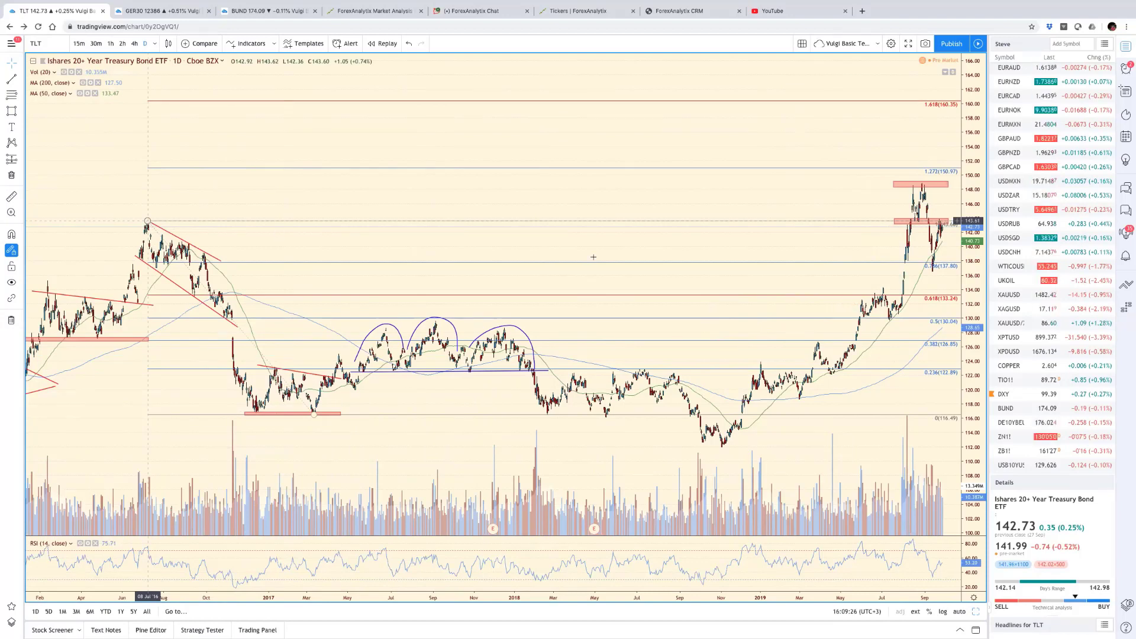
scroll(592, 257, "right", 10)
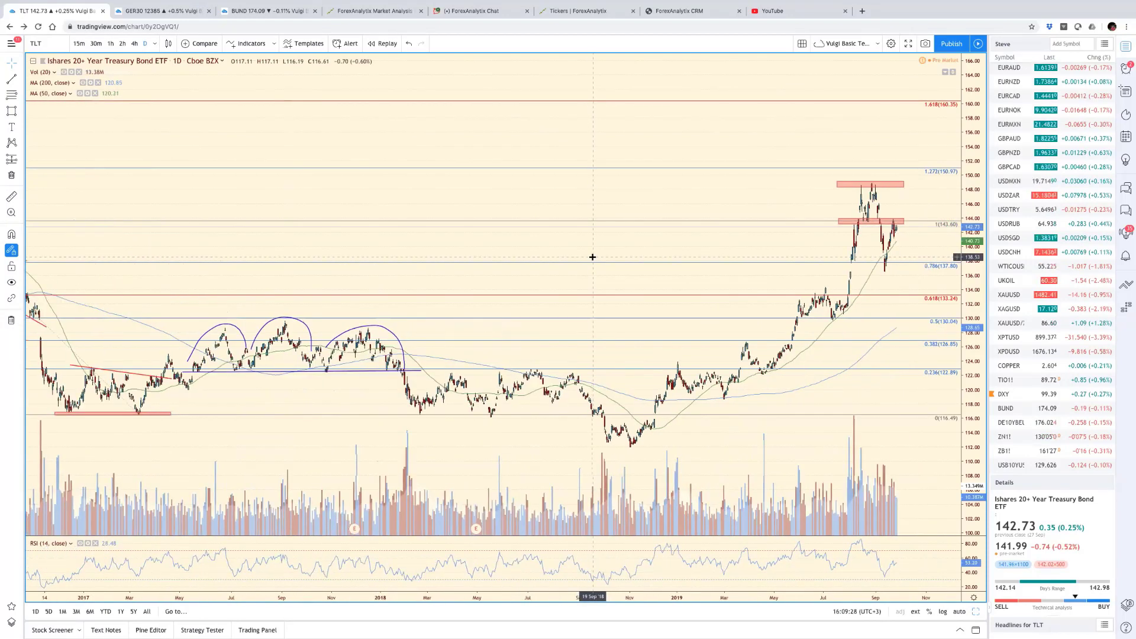
scroll(592, 256, "right", 10)
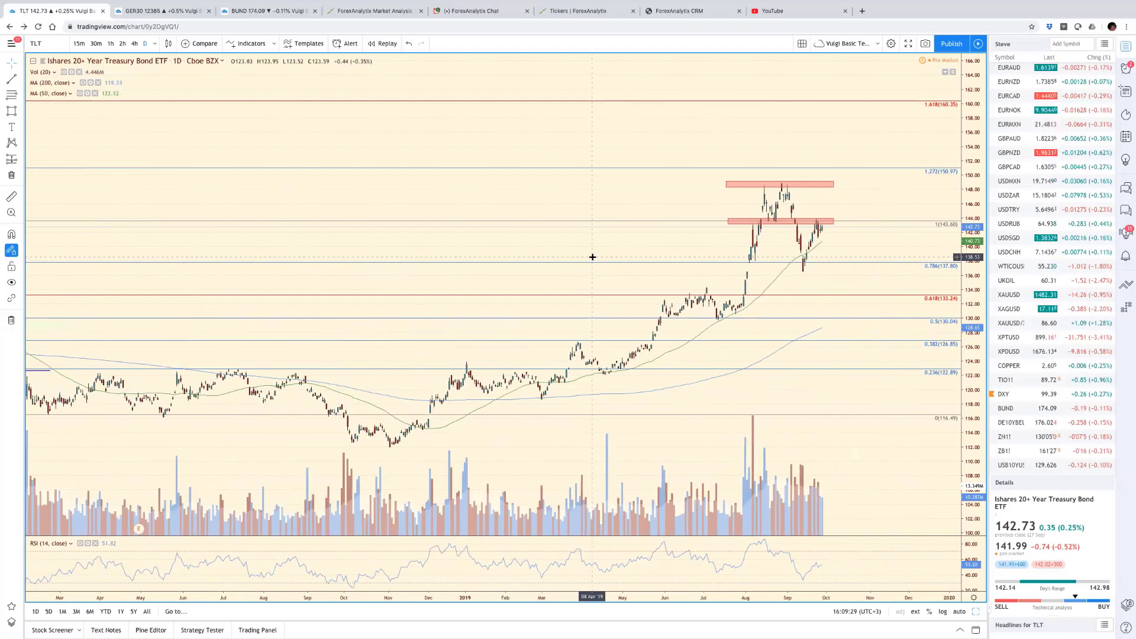
scroll(585, 253, "right", 5)
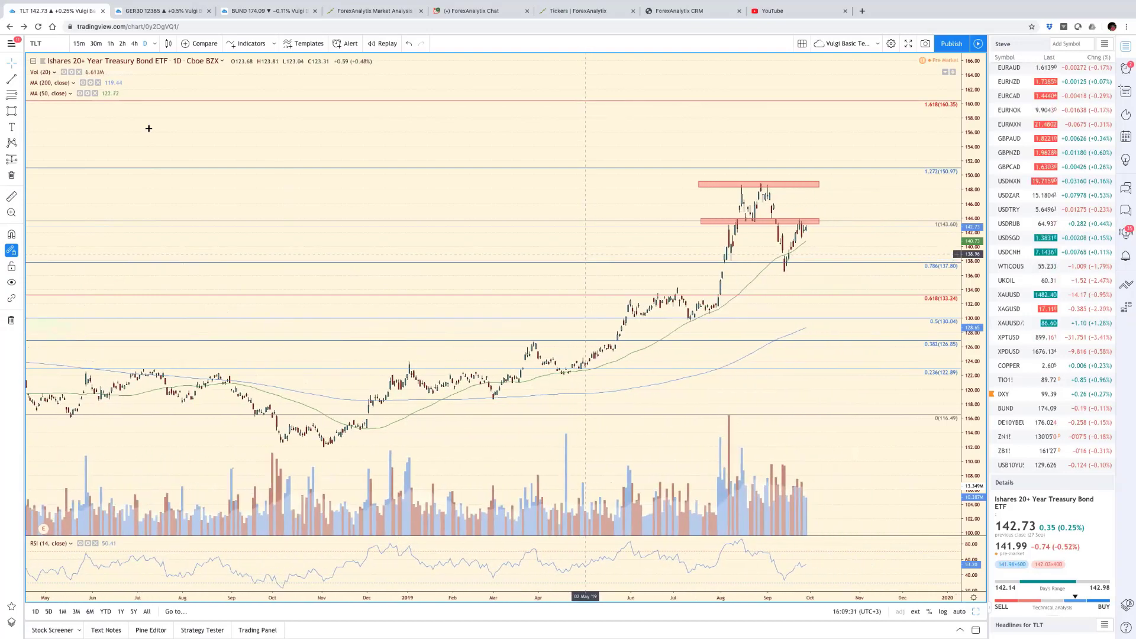
Step: Draw a red trend-line path from the latest price down to 133.24, then up above 150.97
left_click(8, 78)
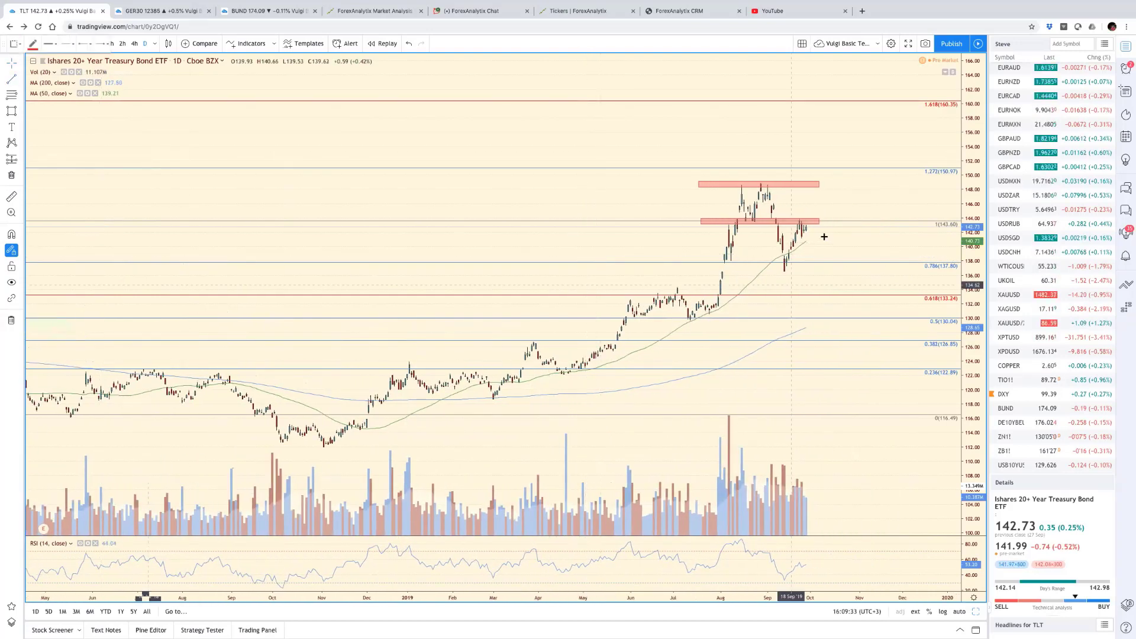
left_click(806, 228)
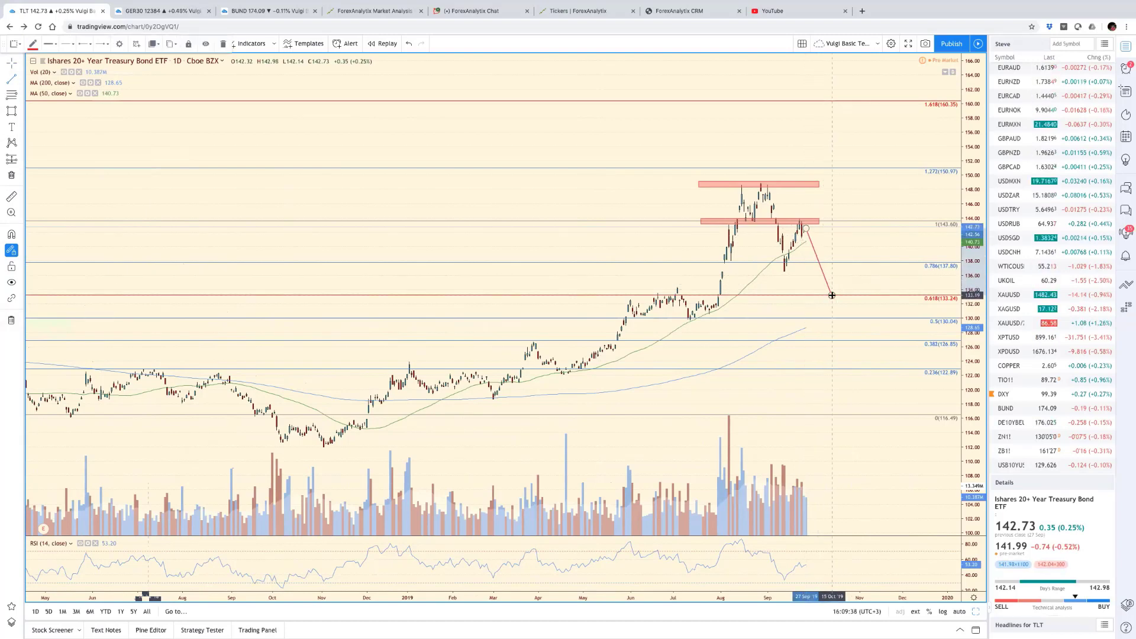
left_click(831, 295)
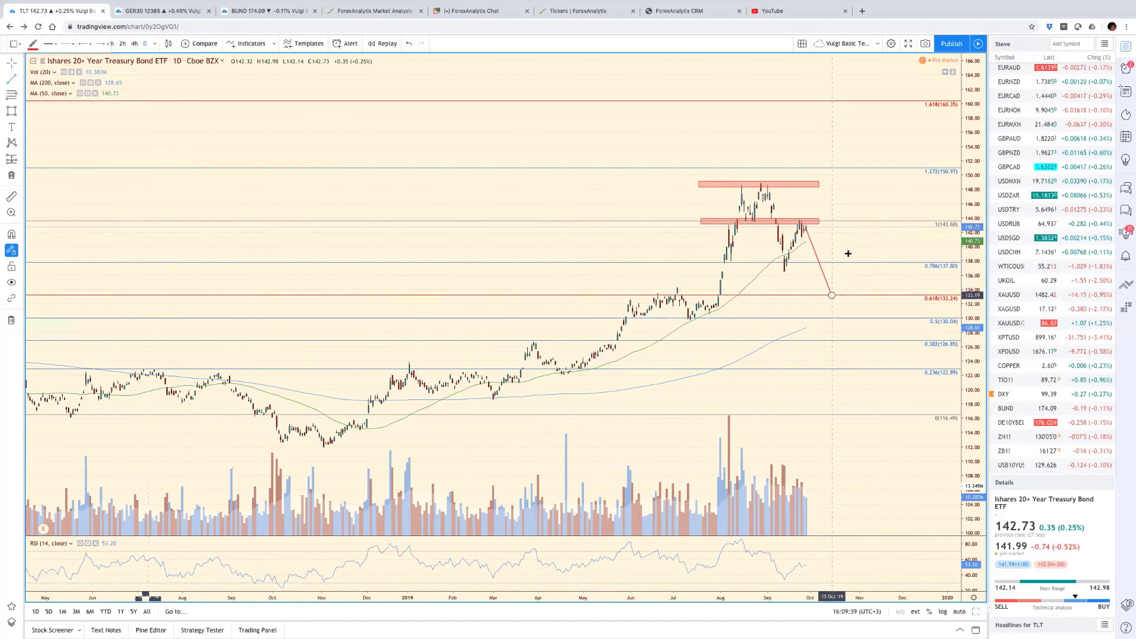
left_click(921, 133)
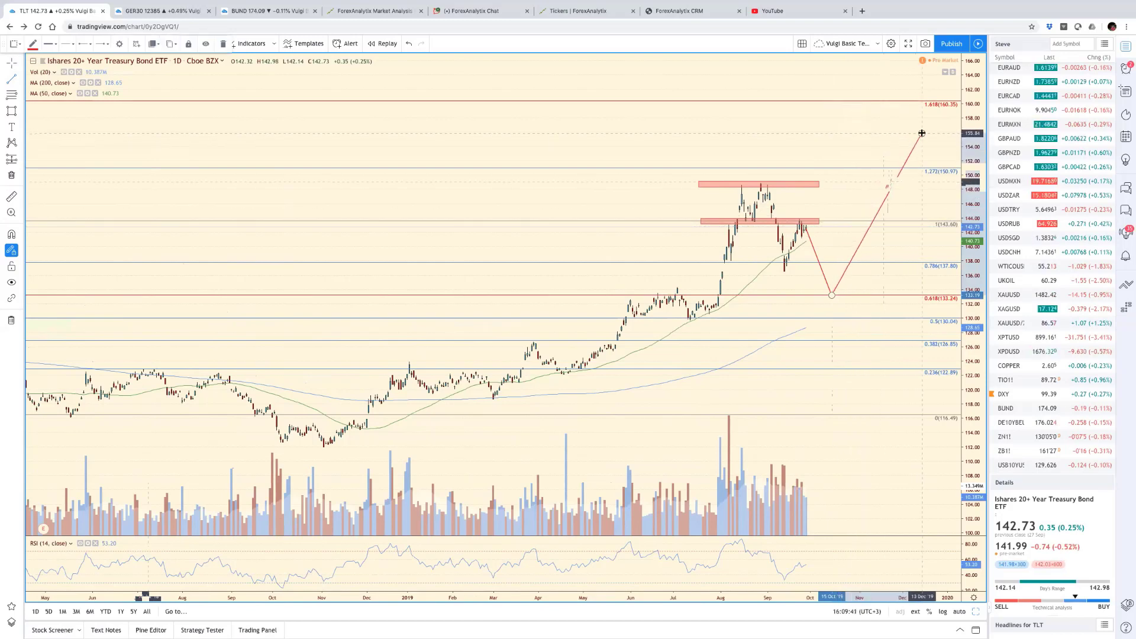
left_click(878, 253)
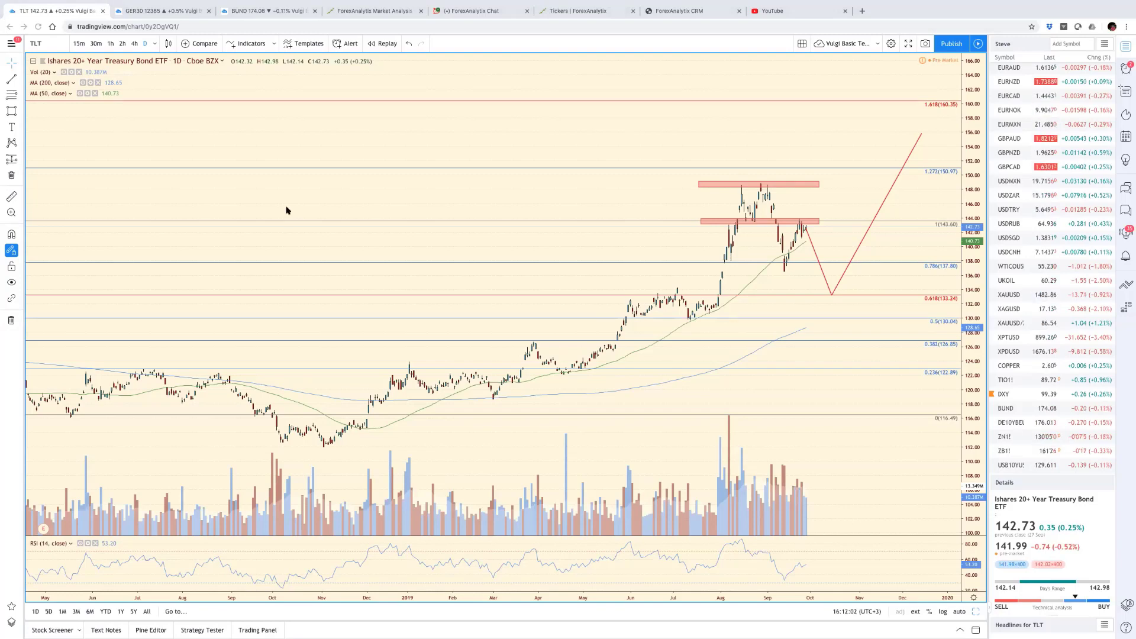
Step: Auto-fit the TLT price scale and restore the six-chart grid layout
scroll(627, 228, "up", 1)
scroll(627, 229, "up", 1)
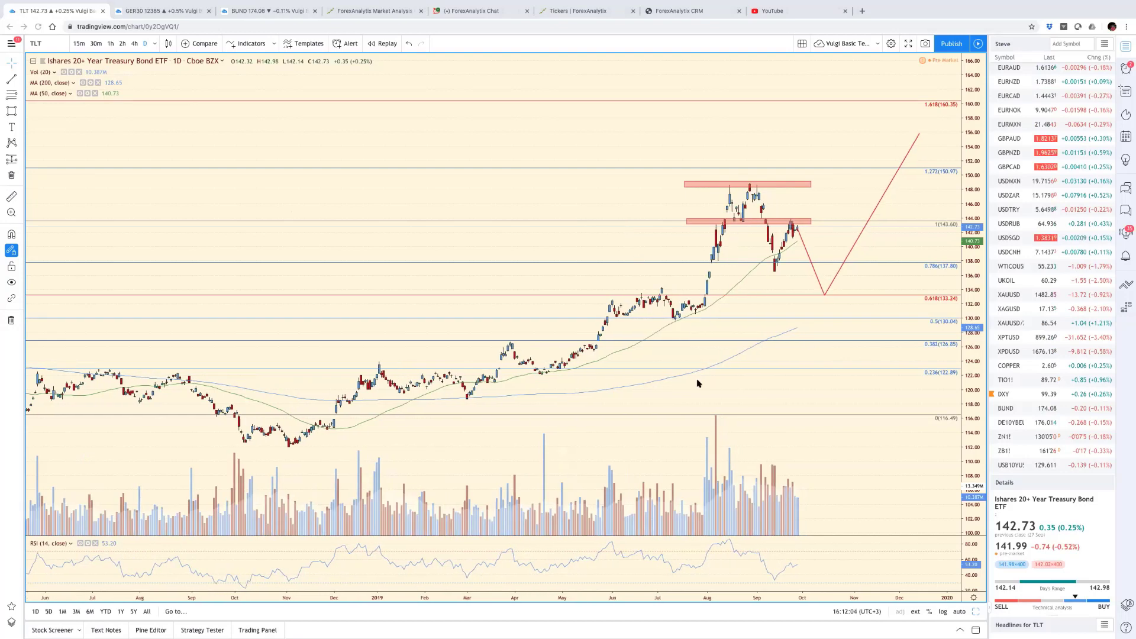
left_click(959, 611)
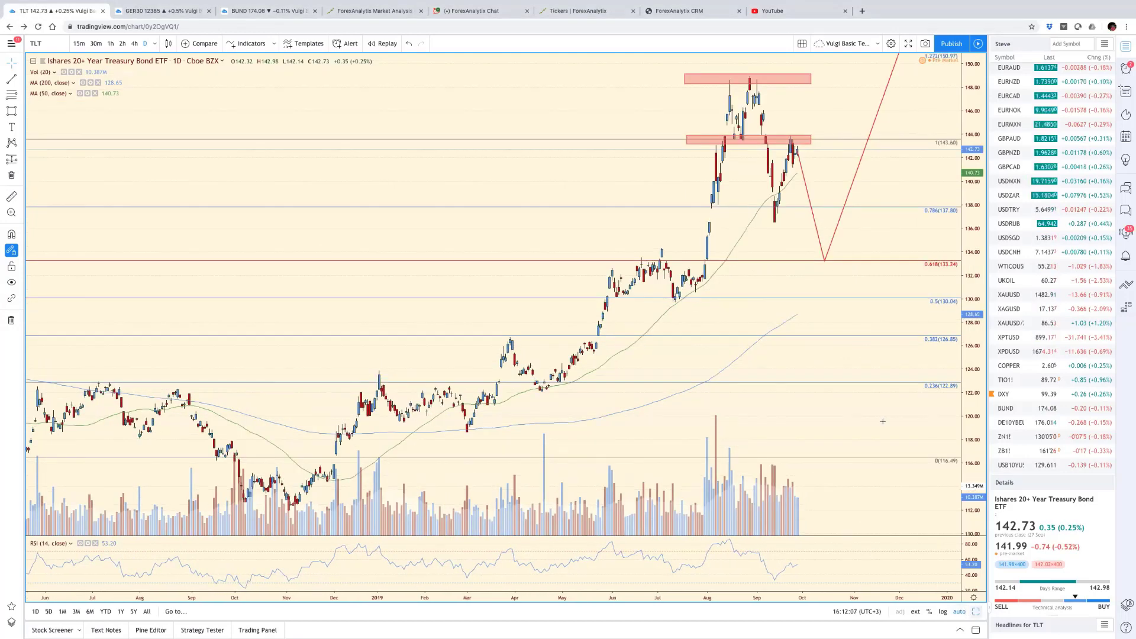
key("alt+Return")
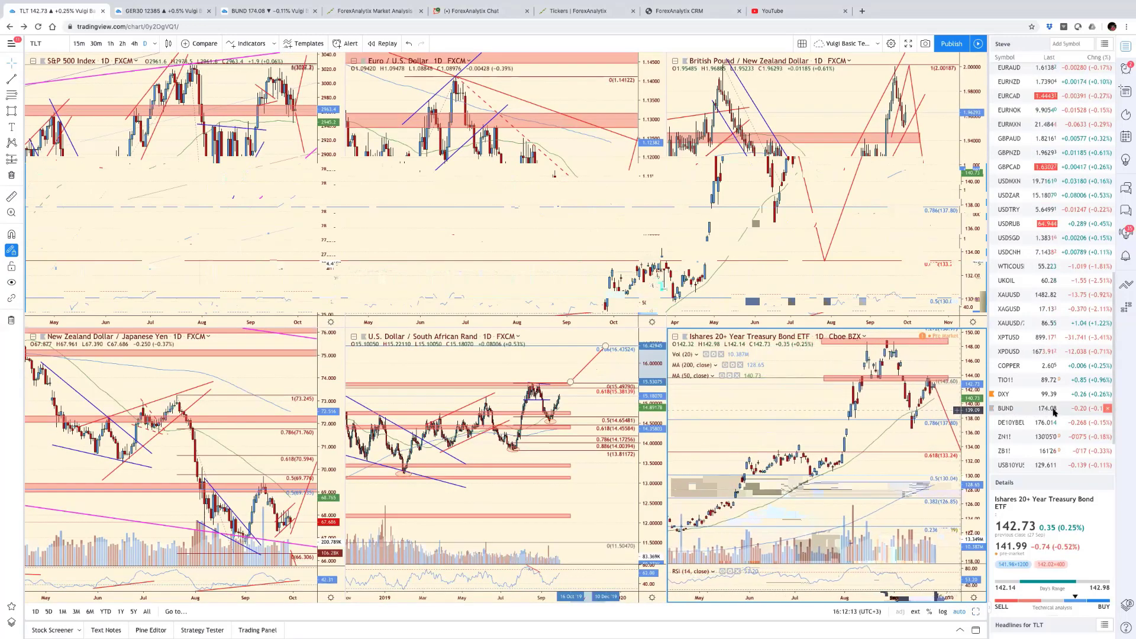
Step: Load DXY from the watchlist into the bottom-right pane and rescale the charts
left_click(1012, 397)
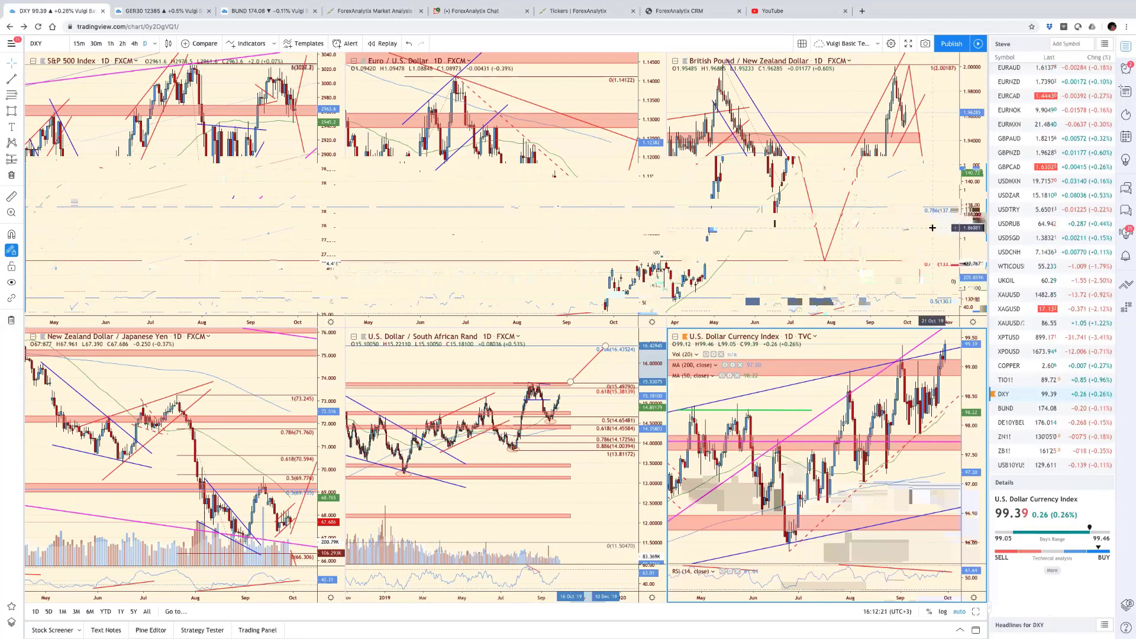
scroll(931, 228, "up", 1)
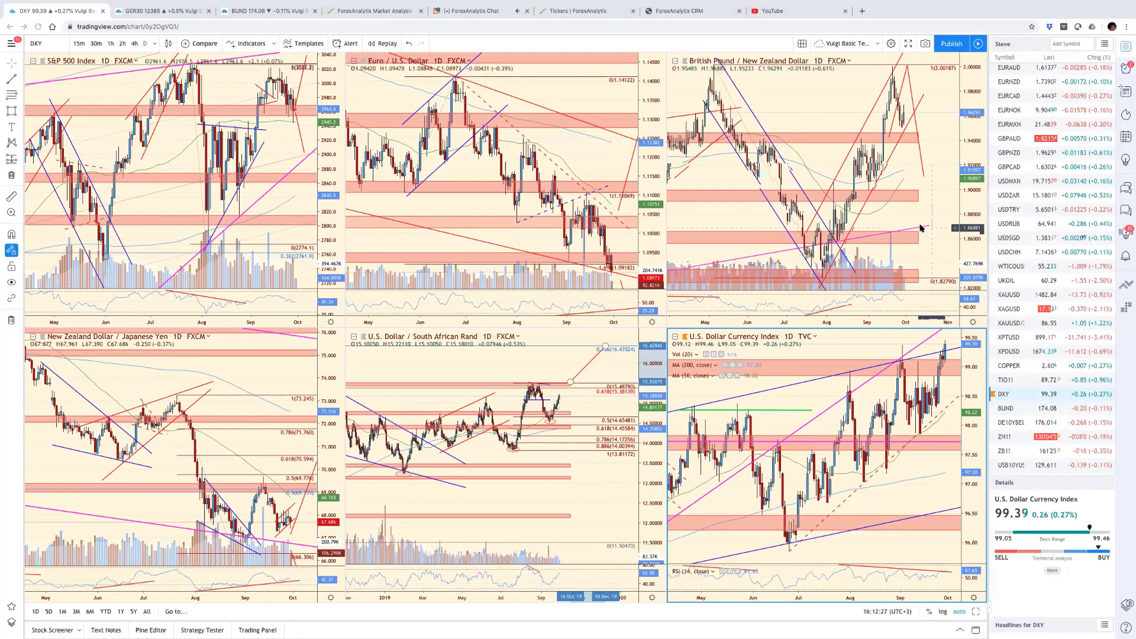
scroll(920, 228, "down", 2)
scroll(920, 228, "down", 2)
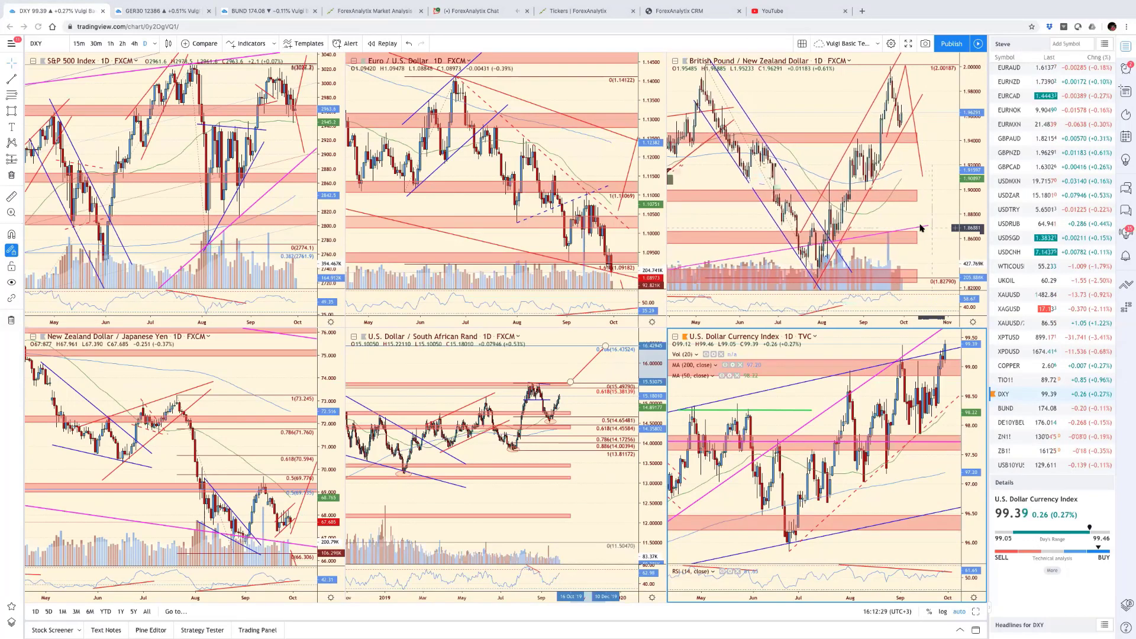
scroll(921, 228, "down", 5)
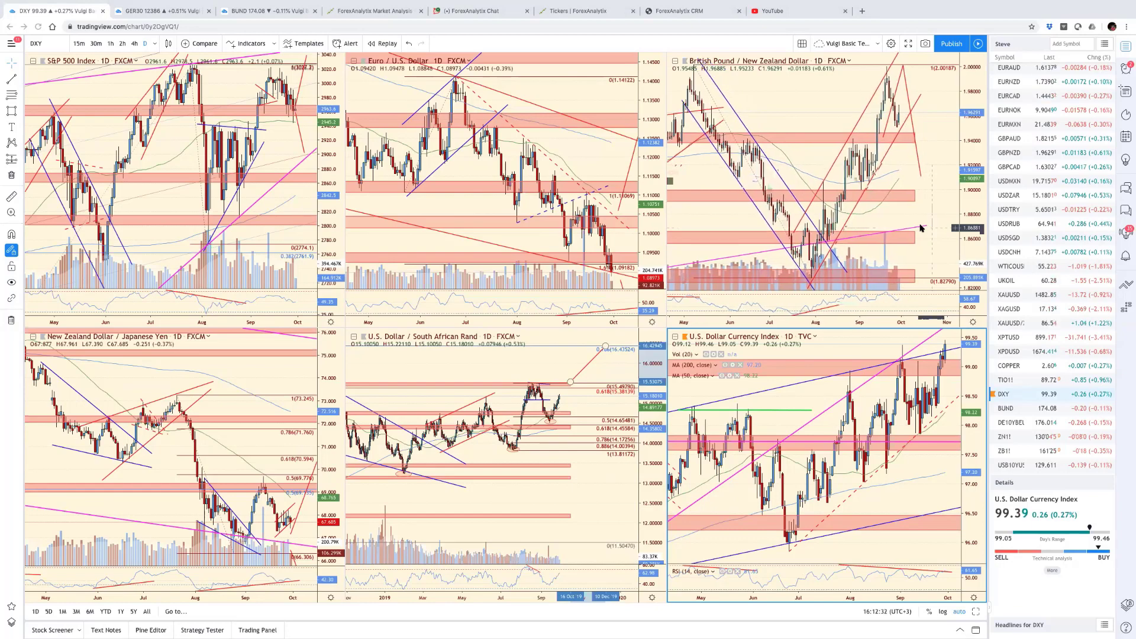
scroll(920, 228, "down", 4)
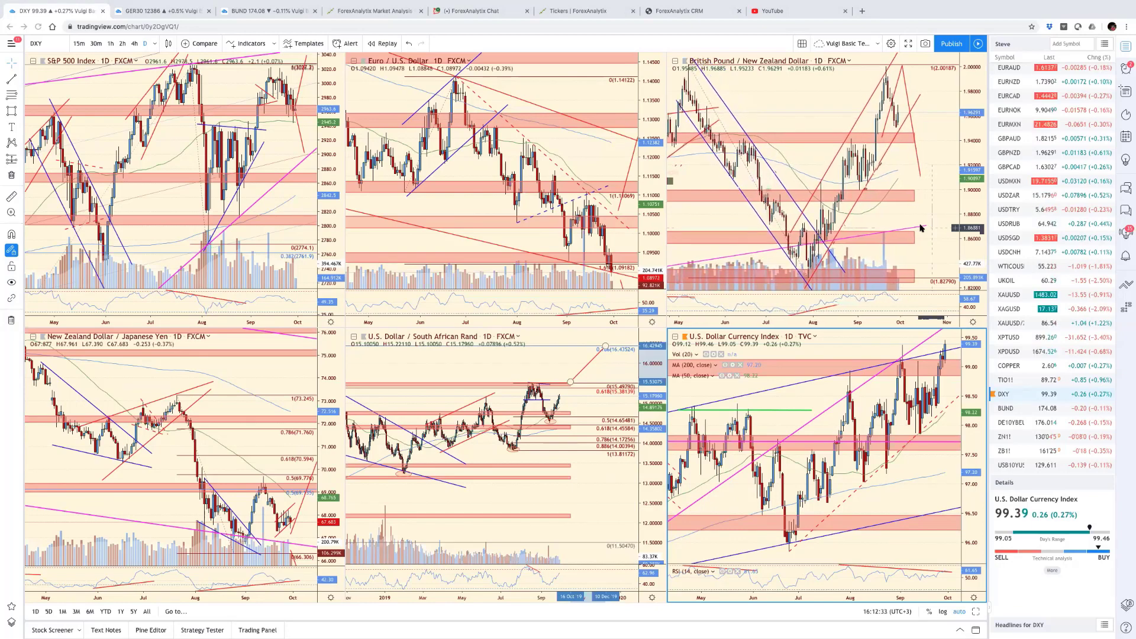
scroll(920, 228, "up", 4)
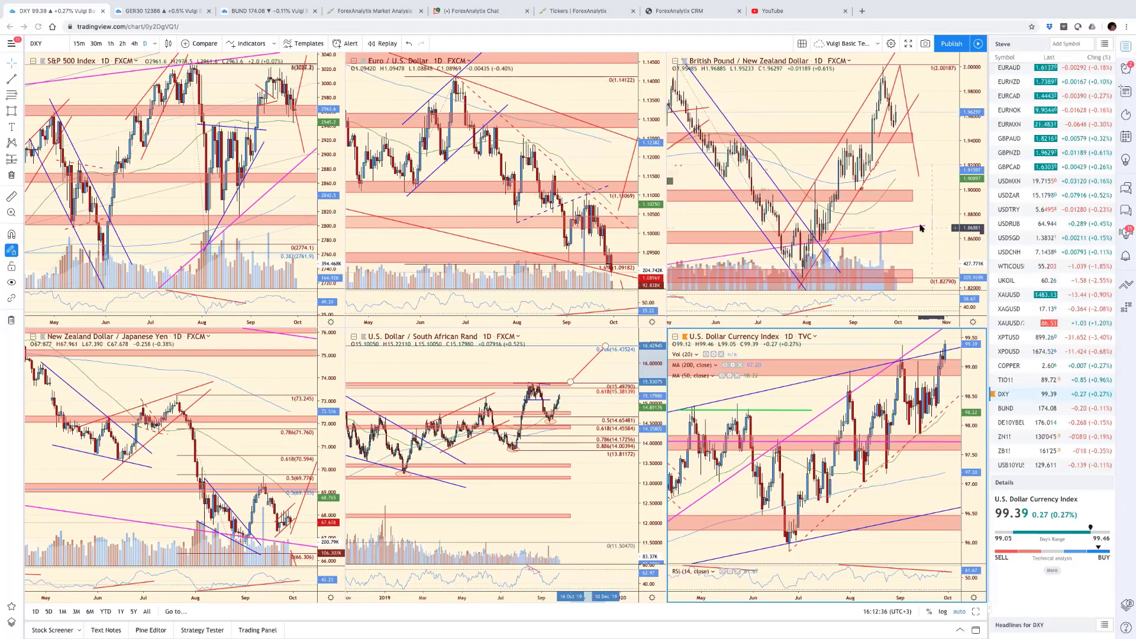
scroll(921, 228, "up", 2)
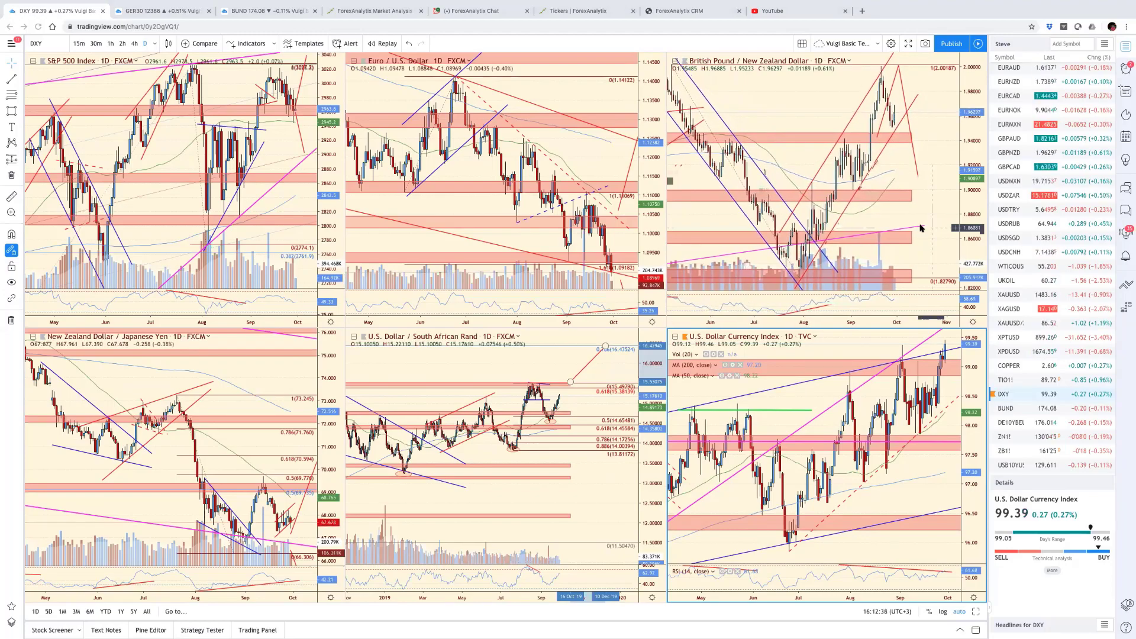